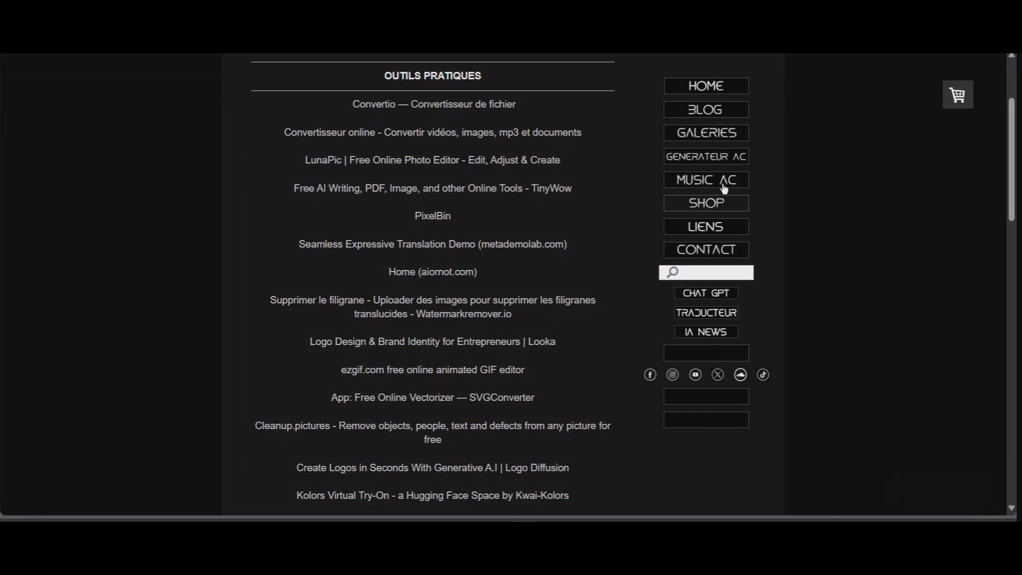
Open the Générateur AC page, generate complex image prompts until the watercolor cybernetic detective one comes up, and copy it
left_click(711, 157)
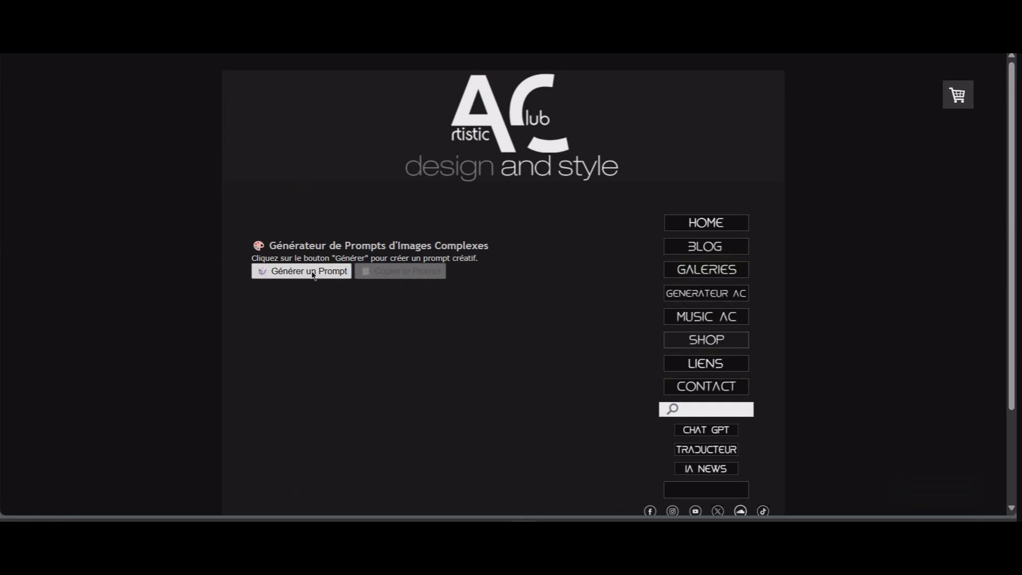
left_click(313, 275)
left_click(318, 298)
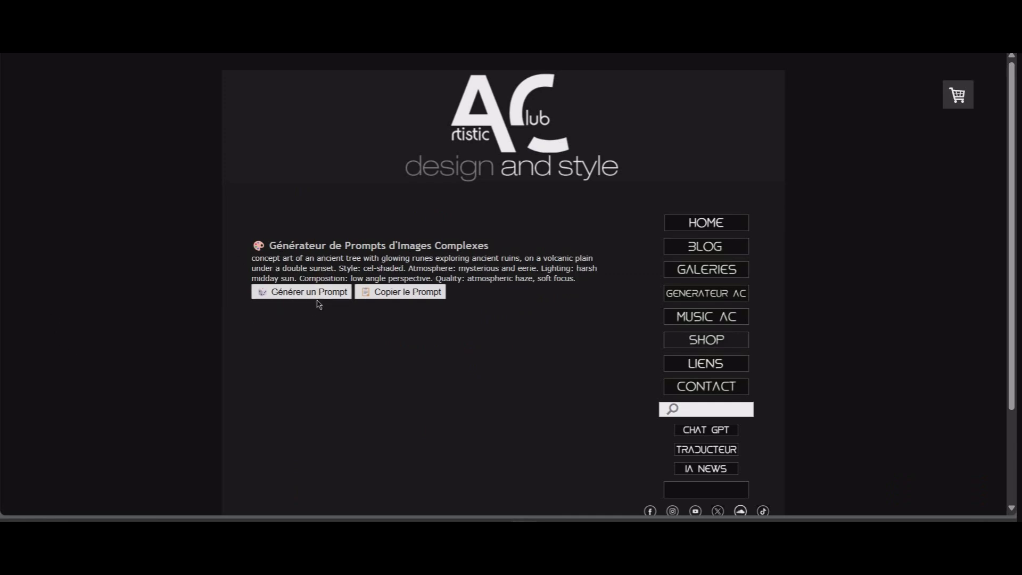
left_click(314, 293)
left_click(313, 292)
left_click(314, 294)
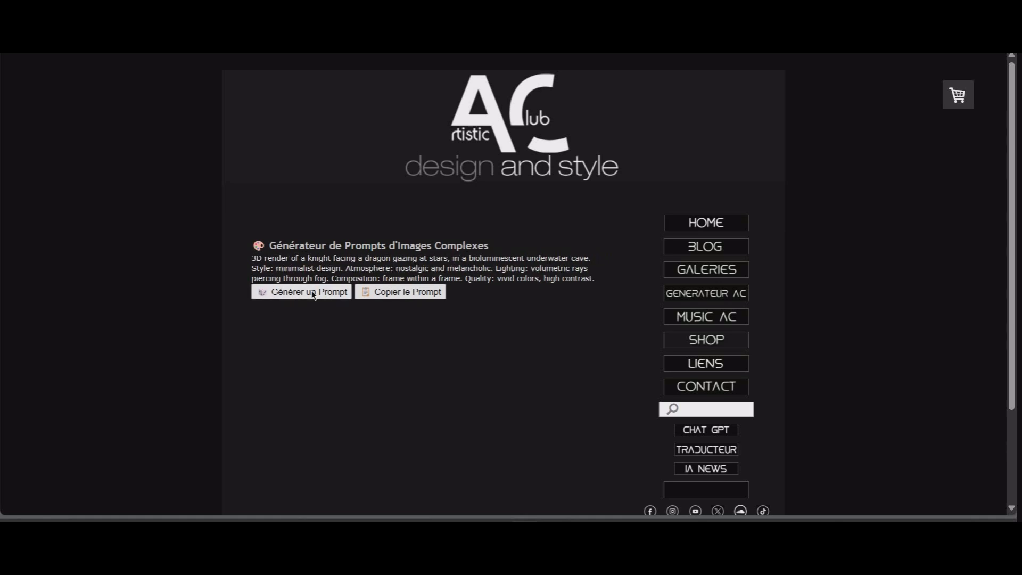
left_click(314, 296)
left_click(349, 305)
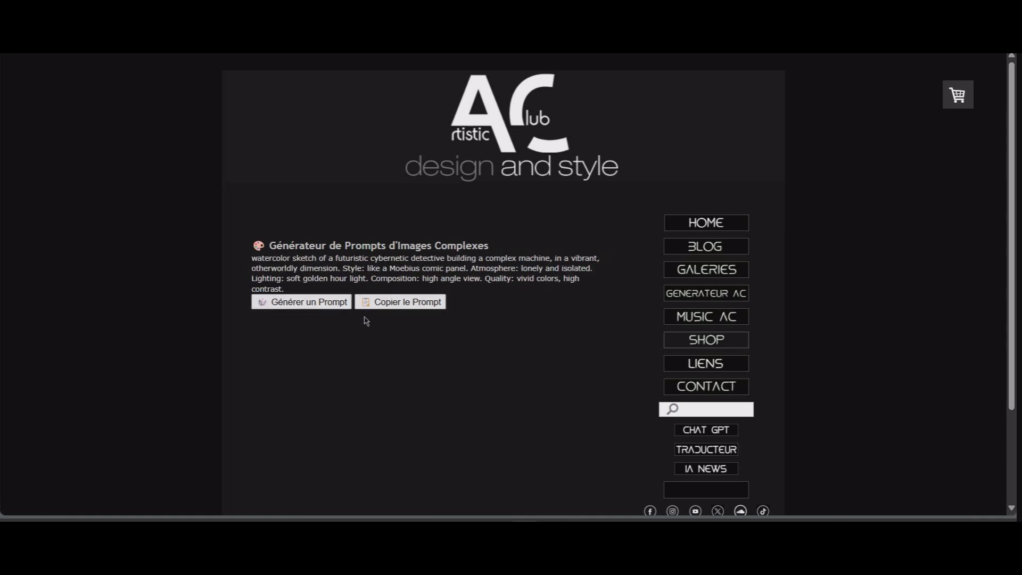
left_click(399, 303)
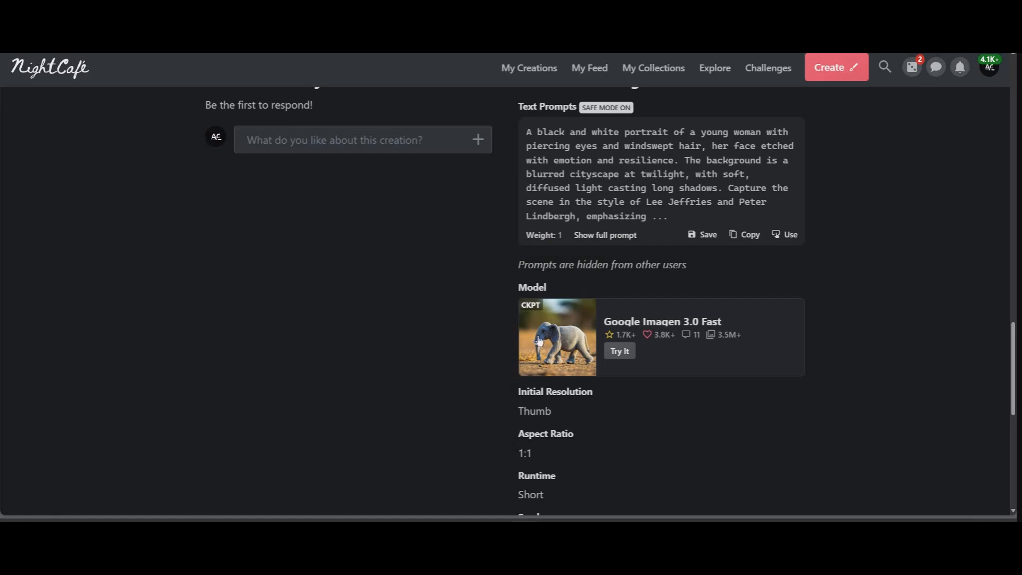
Switch to NightCafe, paste the copied prompt into a new text-to-image creation, generate the image and look it over
scroll(512, 287, "up", 10)
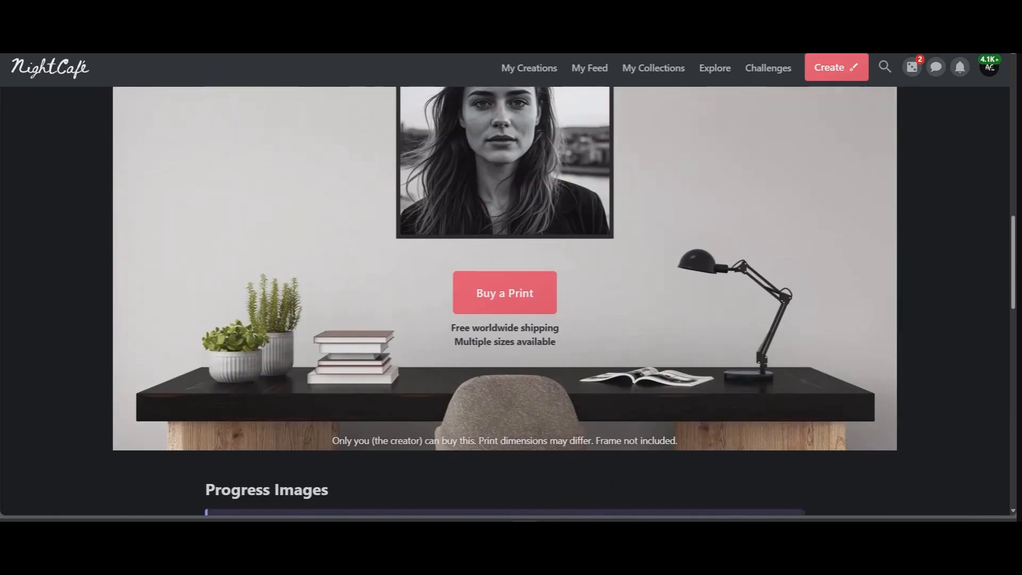
left_click(835, 68)
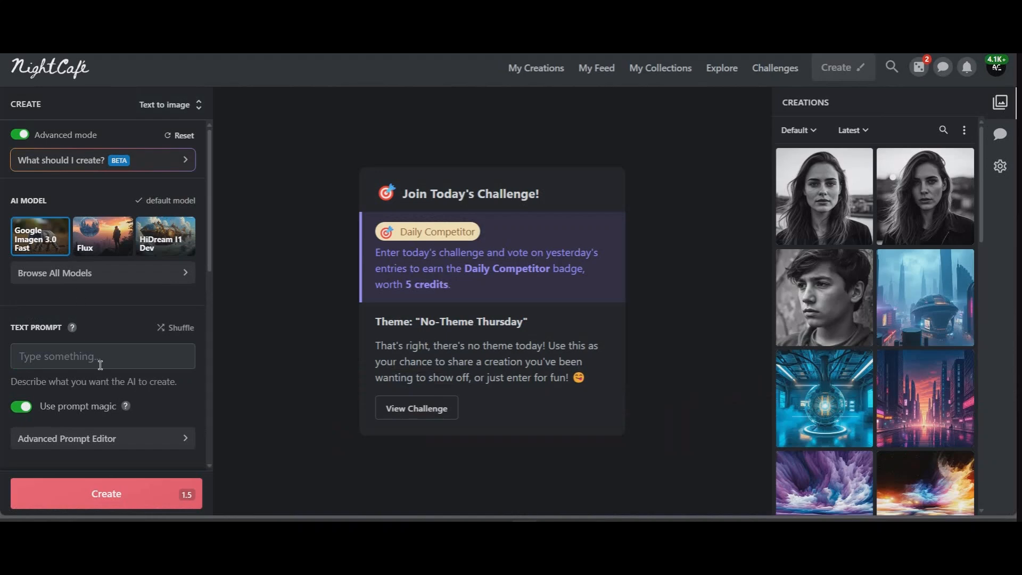
right_click(55, 360)
left_click(85, 233)
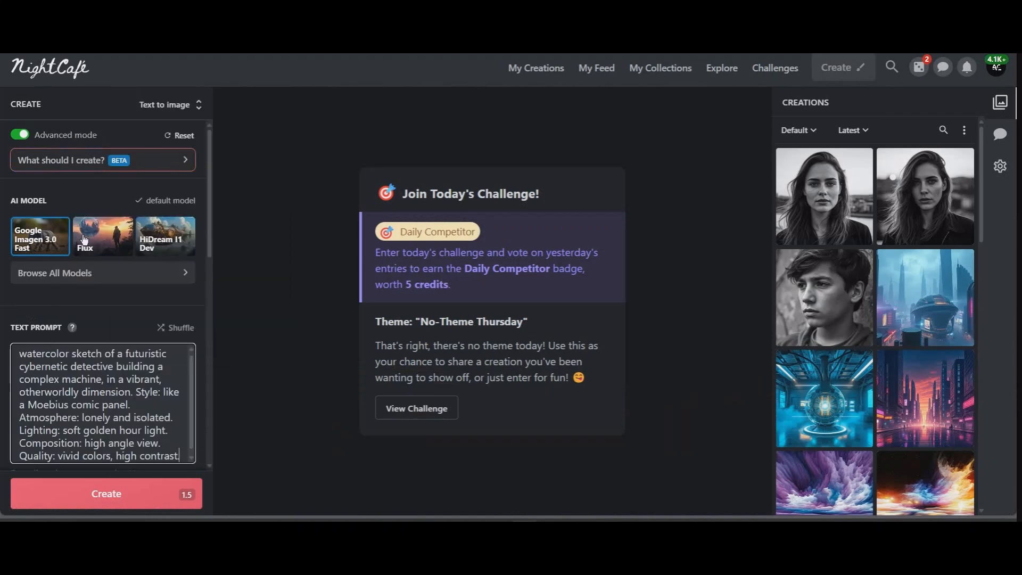
left_click(120, 495)
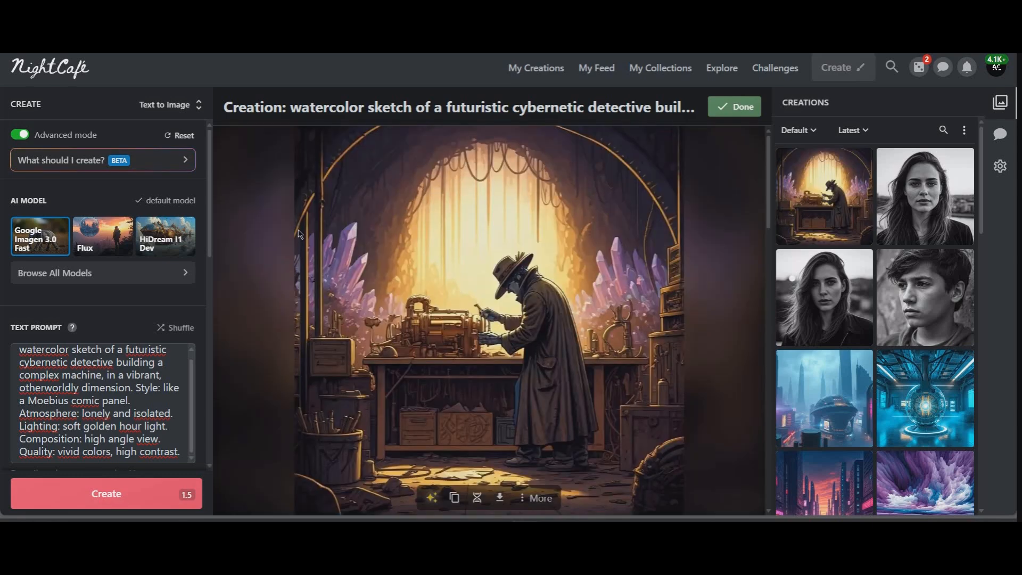
scroll(509, 291, "down", 1)
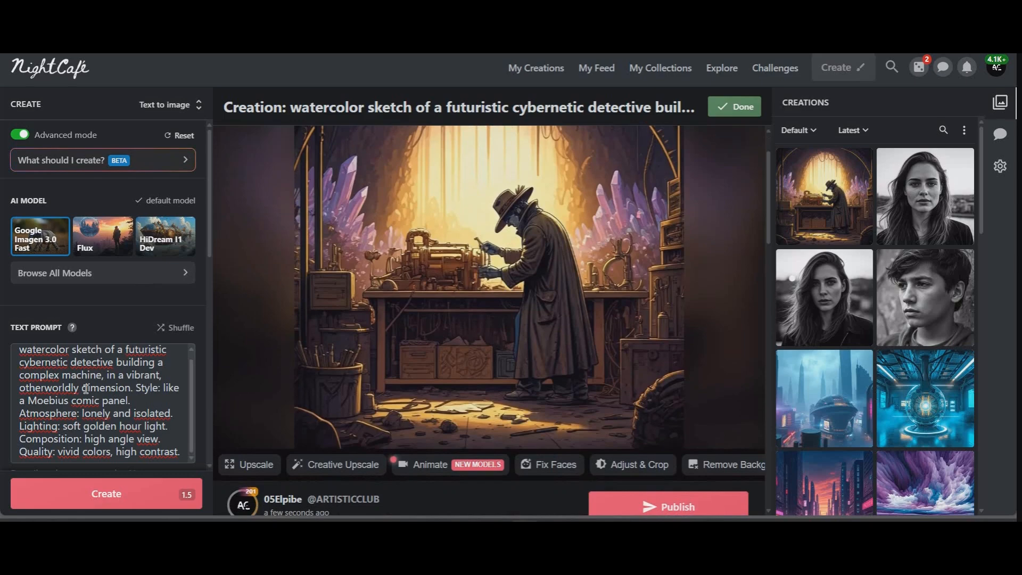
scroll(564, 354, "down", 3)
scroll(564, 354, "up", 5)
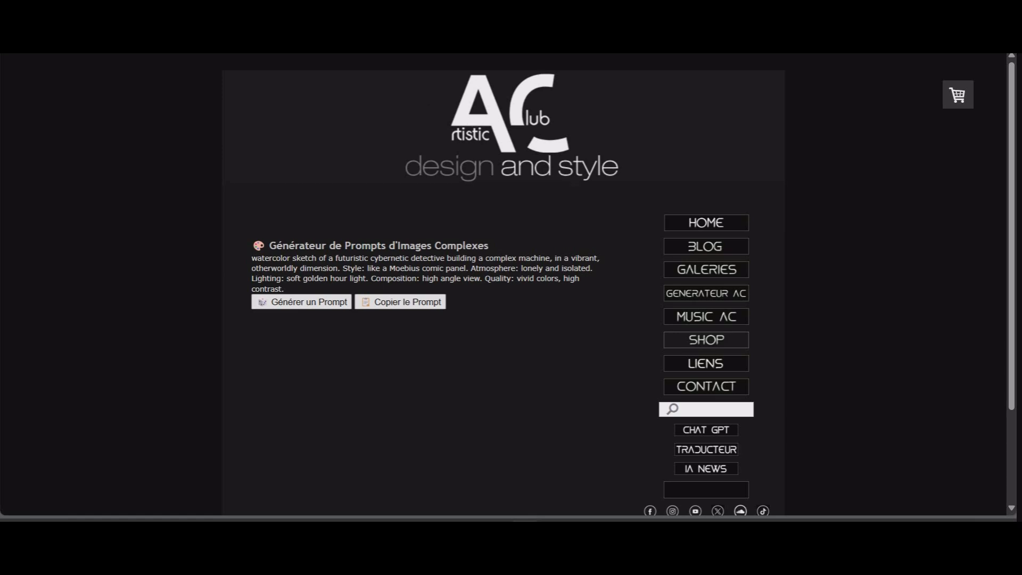
Switch to the ChatGPT conversation about improving the prompt generator and review the opening request with the street photography tool's code
key("ctrl+Tab")
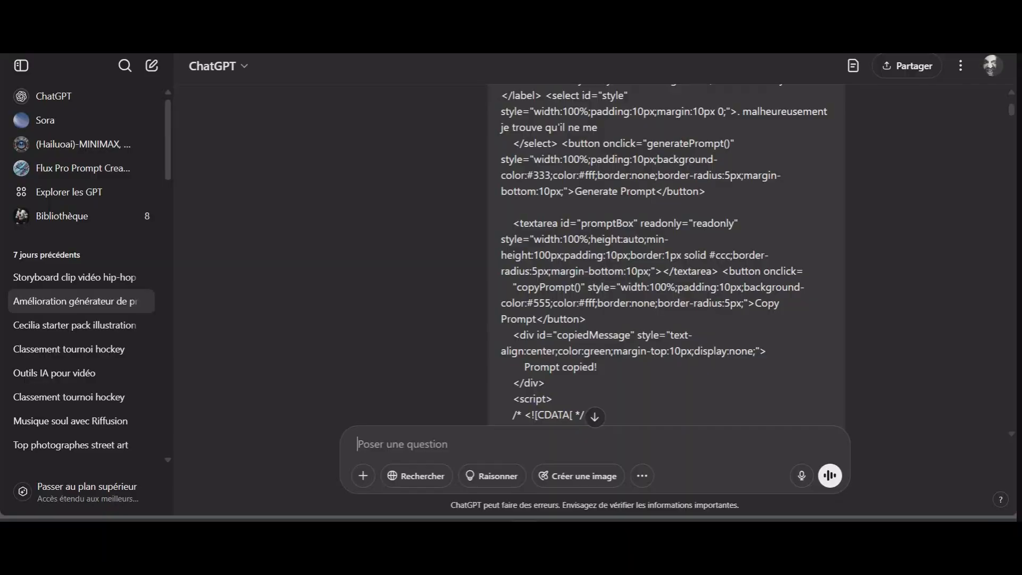
scroll(375, 221, "up", 3)
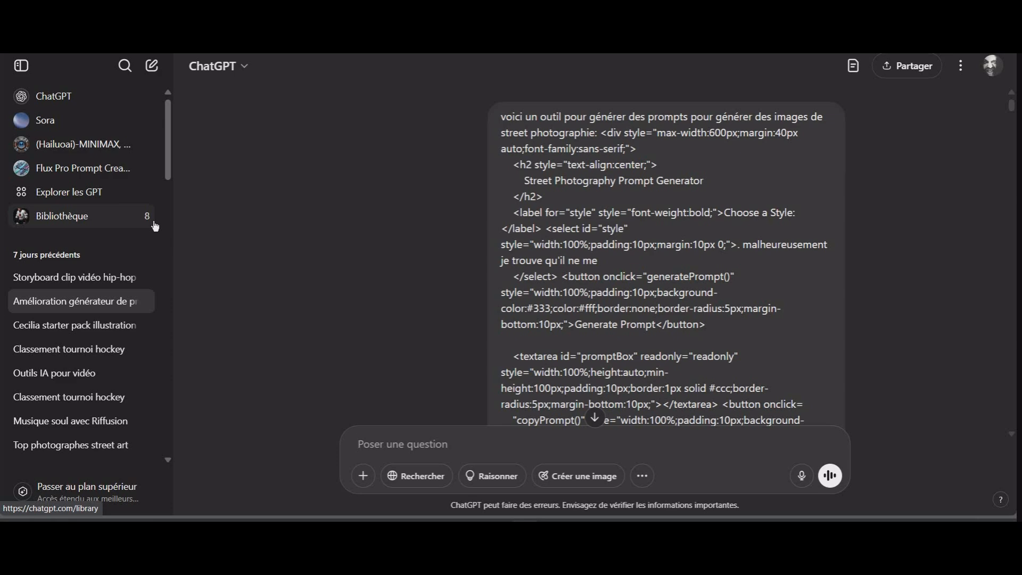
scroll(534, 245, "down", 3)
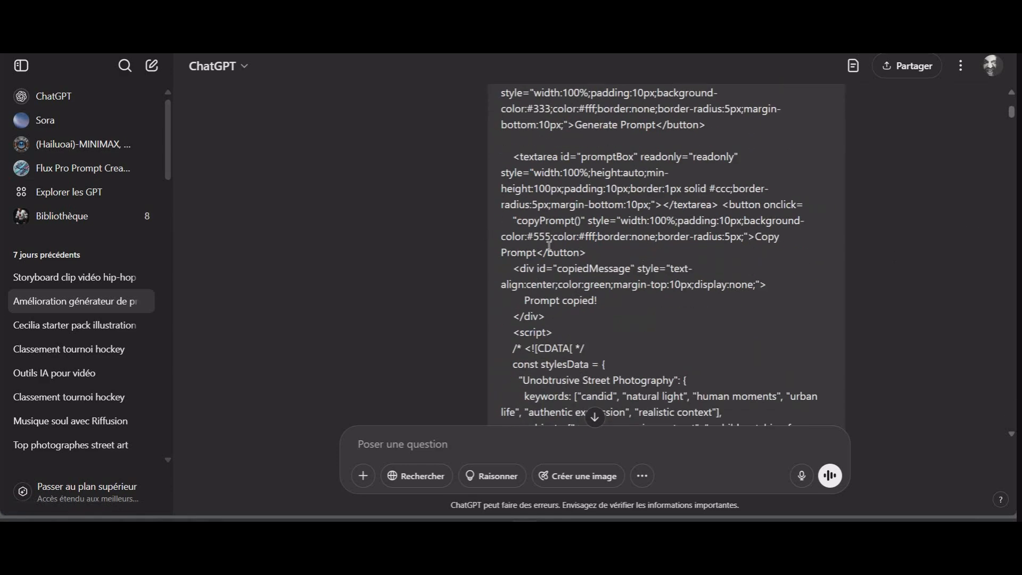
scroll(554, 203, "up", 3)
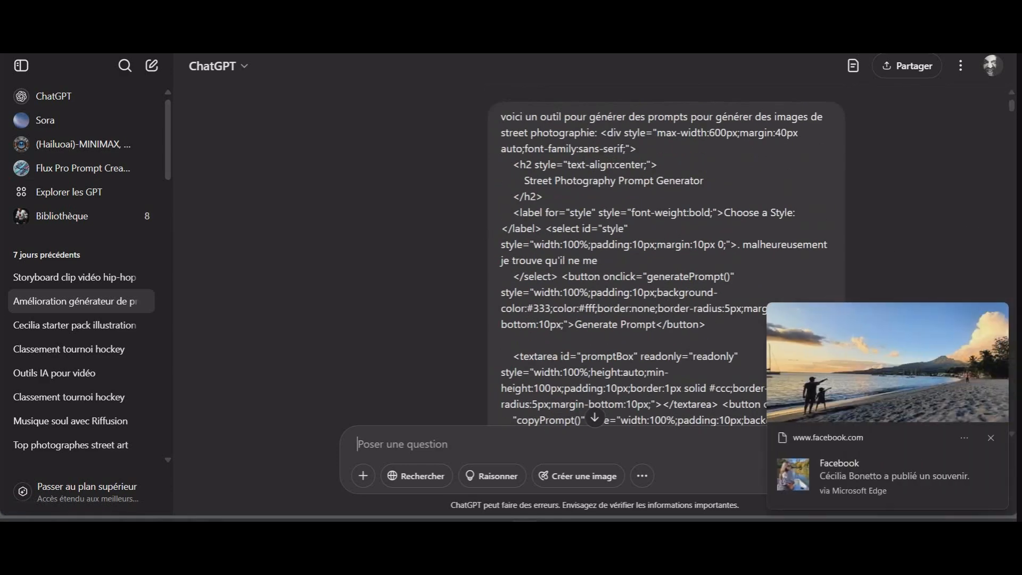
left_click(992, 438)
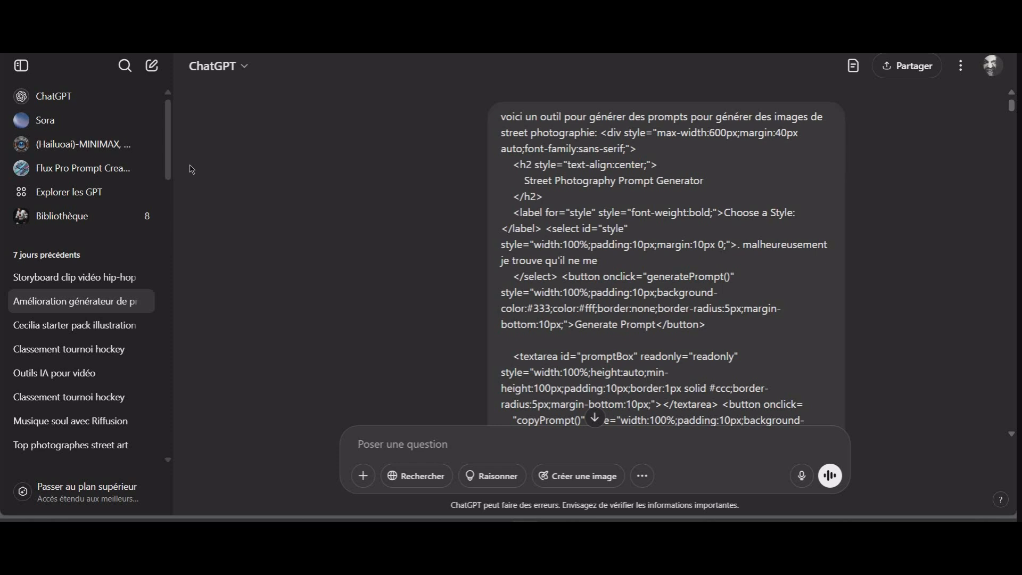
left_click(112, 103)
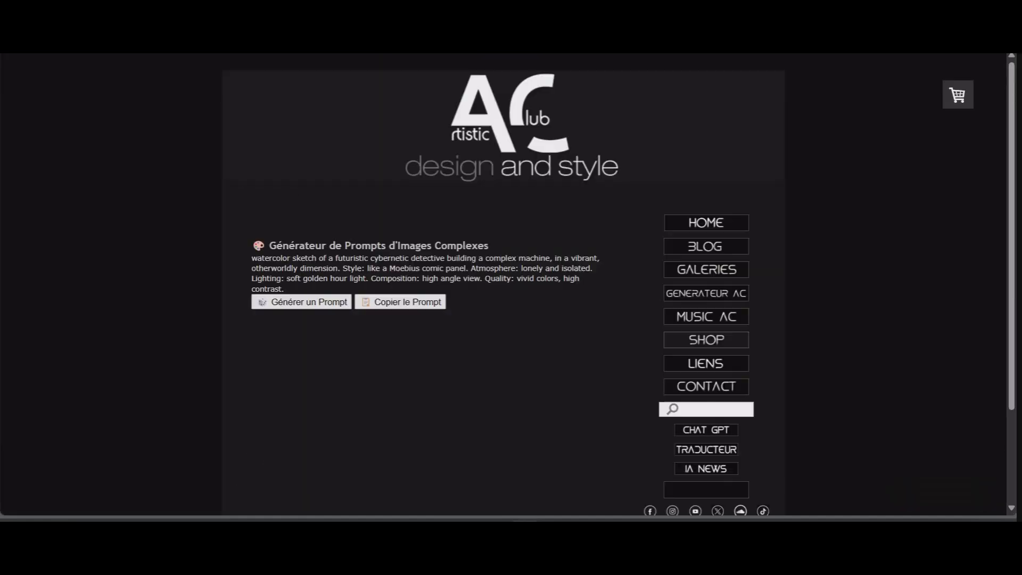
Go to the Artistic Club home page, open the blog and look through its articles
left_click(714, 223)
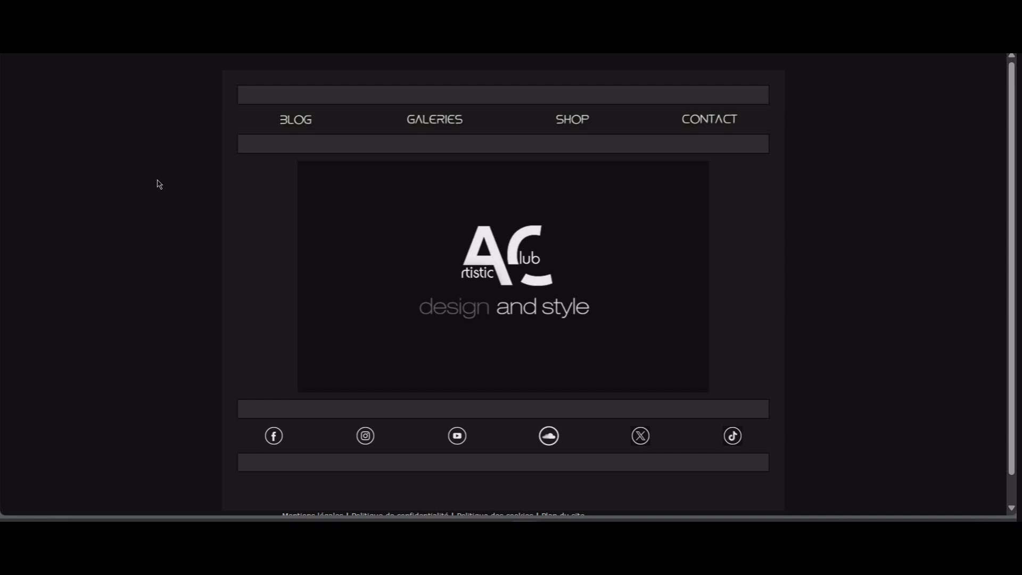
left_click(306, 125)
scroll(454, 257, "down", 8)
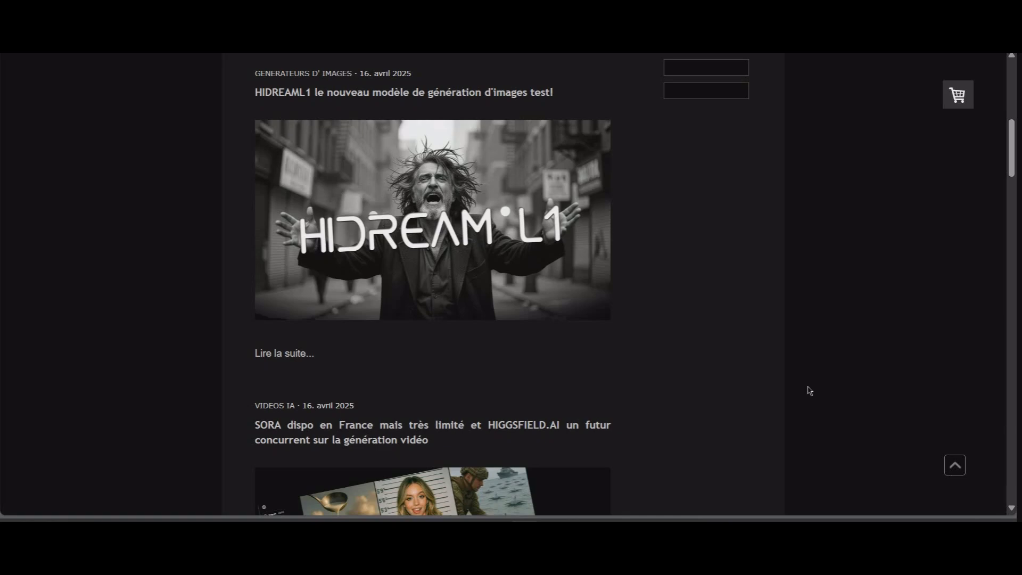
scroll(807, 388, "up", 8)
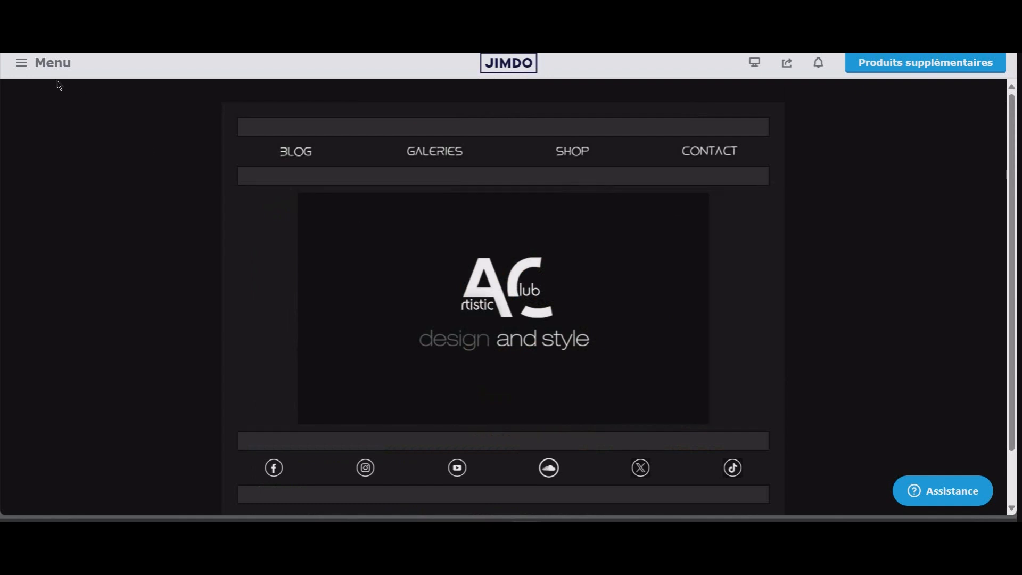
Open the blog management in the Jimdo editor, start a new article and review its general settings
left_click(53, 62)
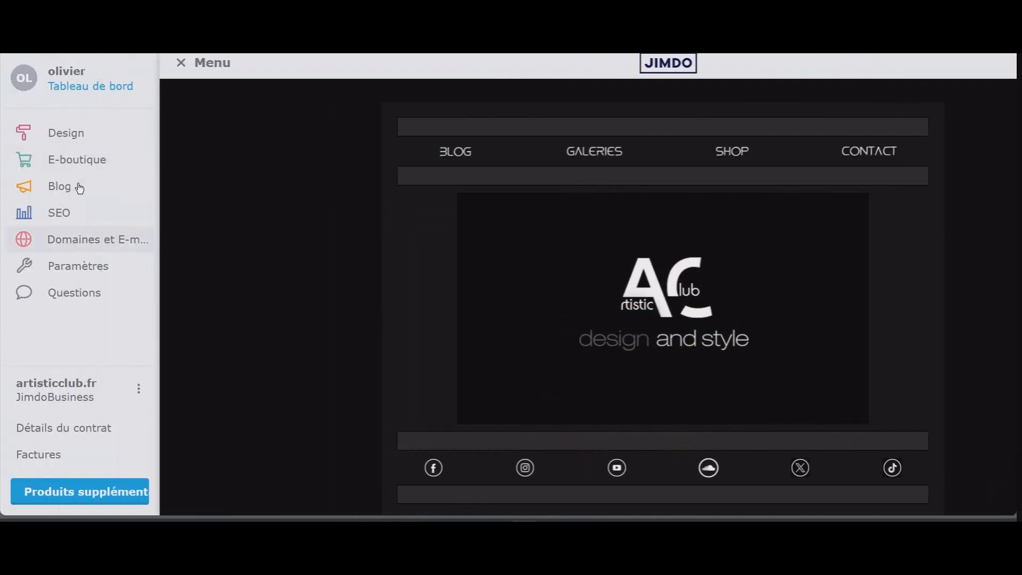
left_click(80, 188)
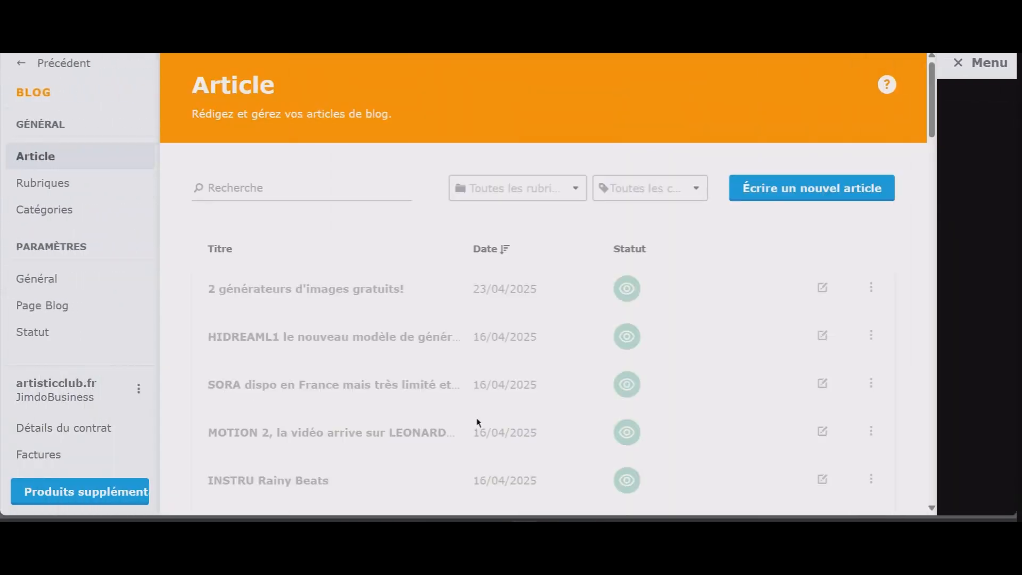
left_click(859, 201)
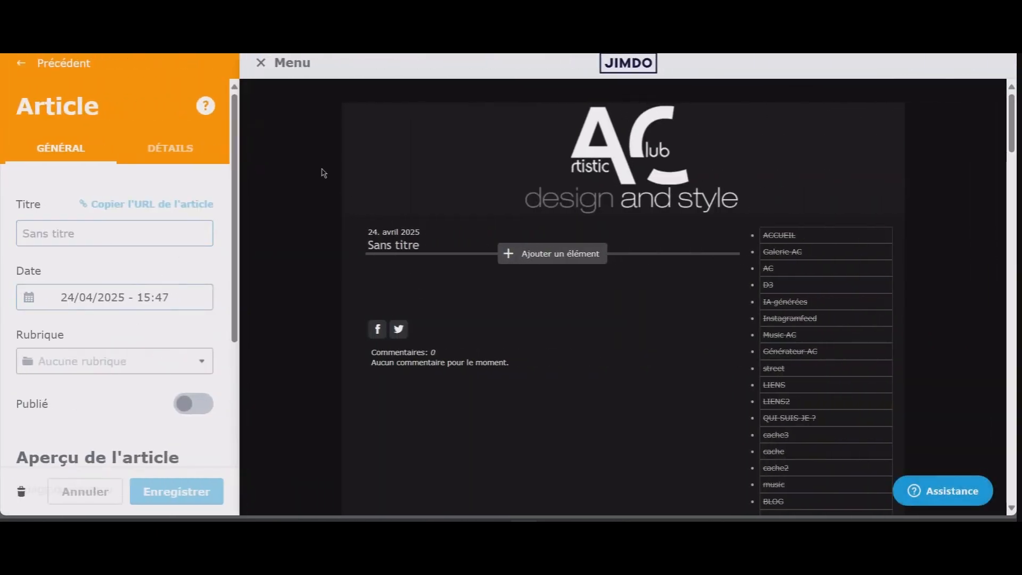
scroll(4, 297, "down", 5)
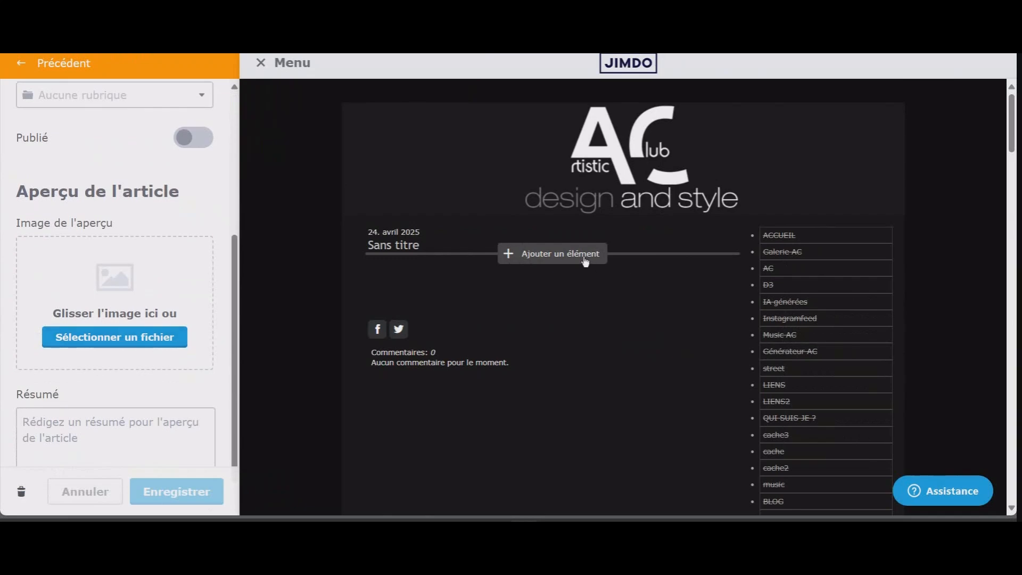
Add a video element to the body of the new untitled article
left_click(552, 253)
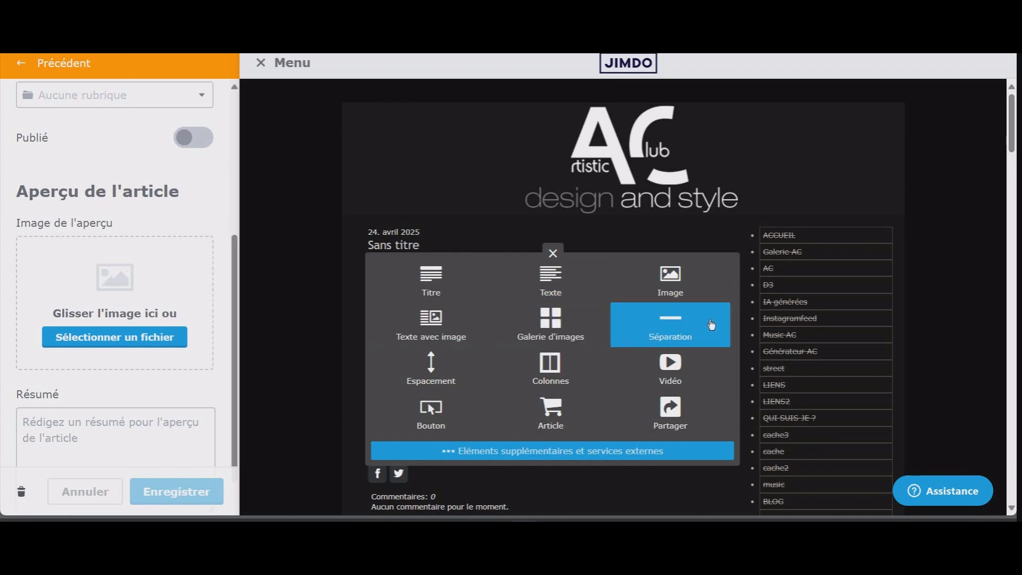
scroll(697, 325, "down", 1)
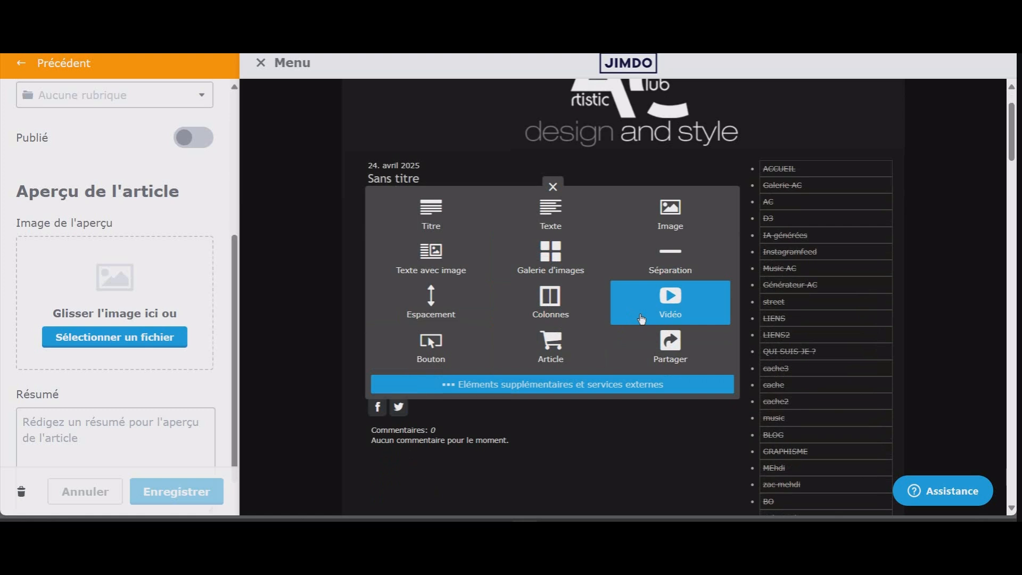
left_click(697, 308)
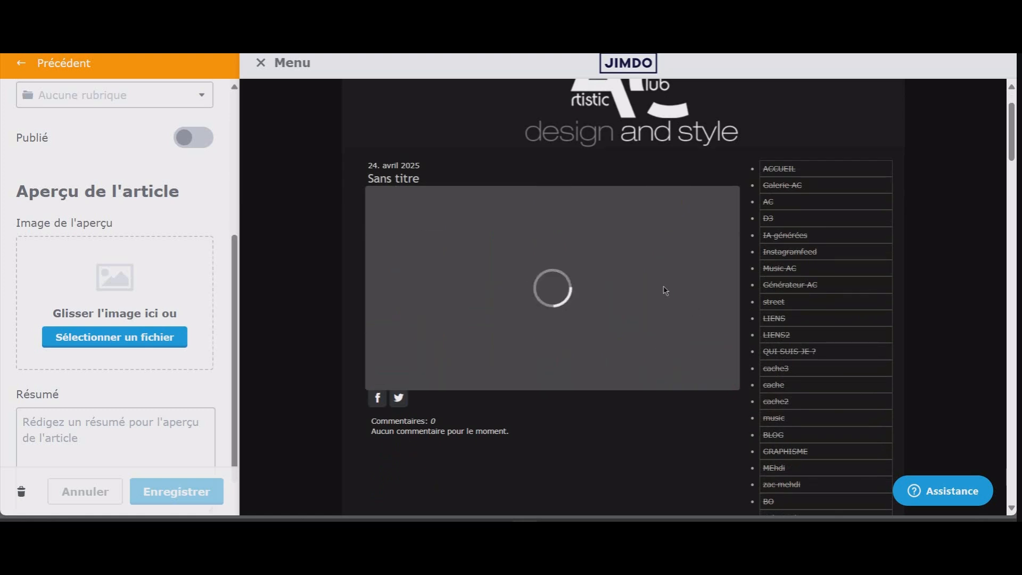
mouse_move(772, 251)
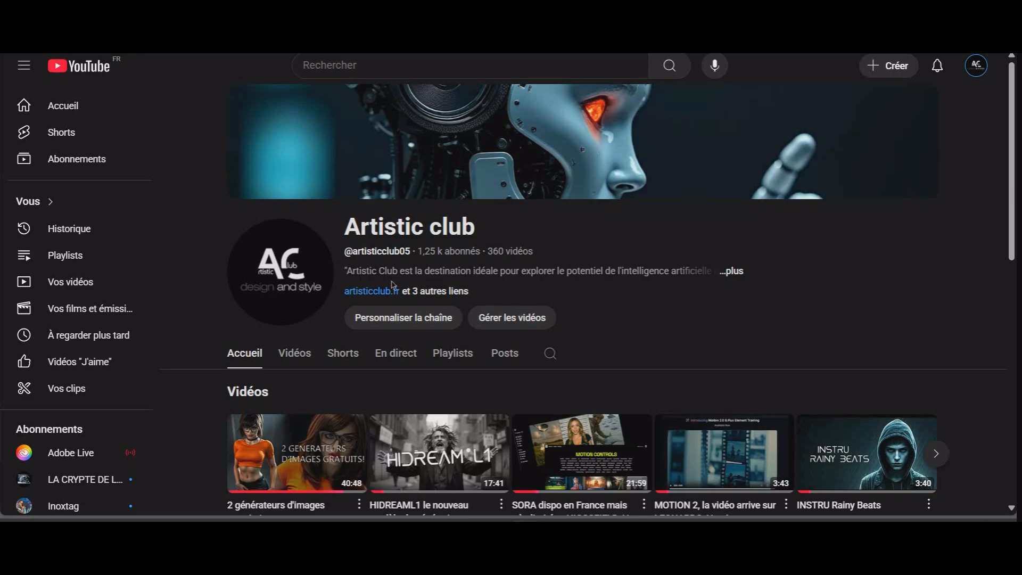
Switch to the Artistic club YouTube channel and look through its recent and popular videos
scroll(453, 320, "down", 4)
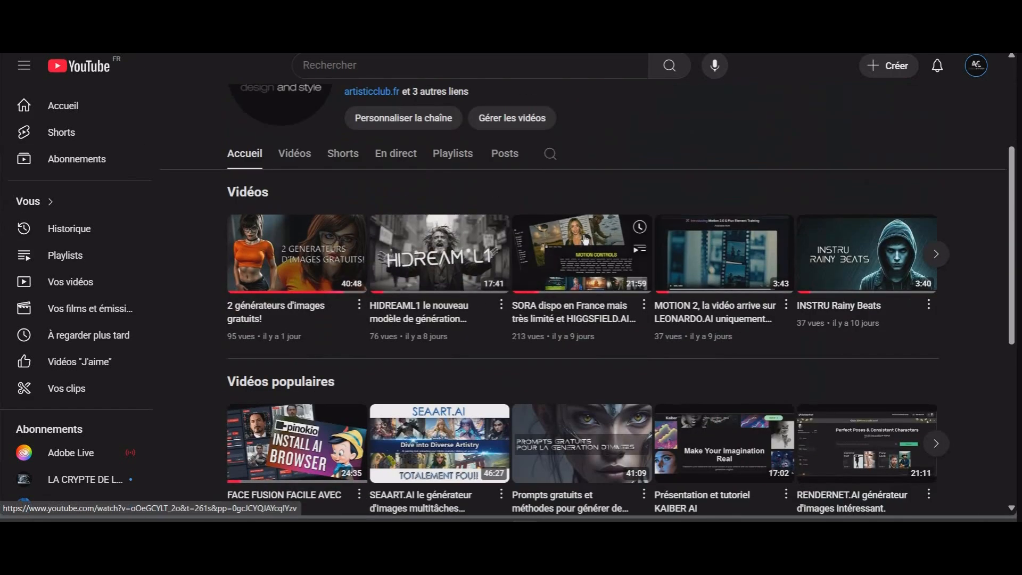
scroll(438, 291, "down", 4)
scroll(438, 291, "up", 8)
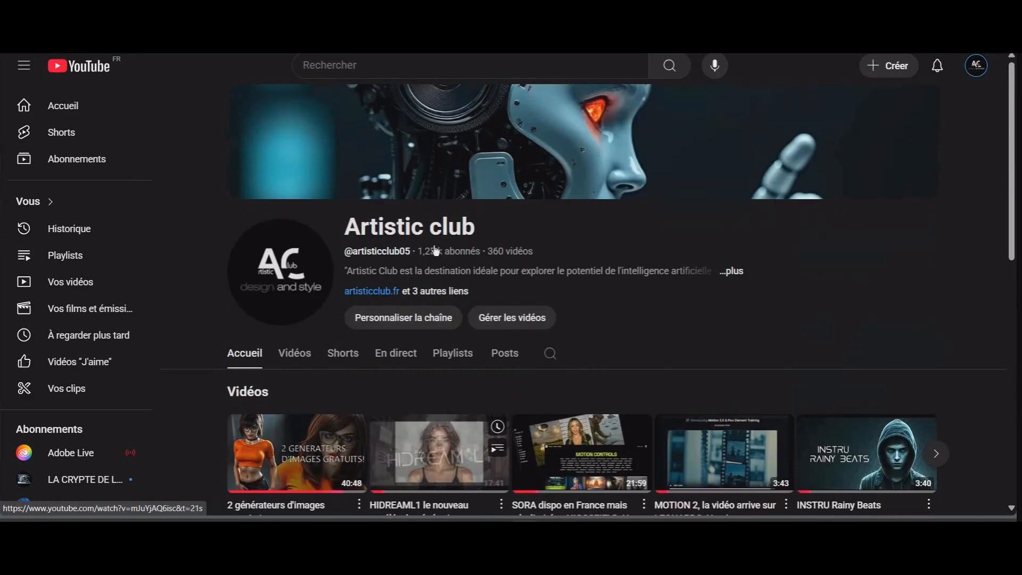
scroll(557, 248, "down", 2)
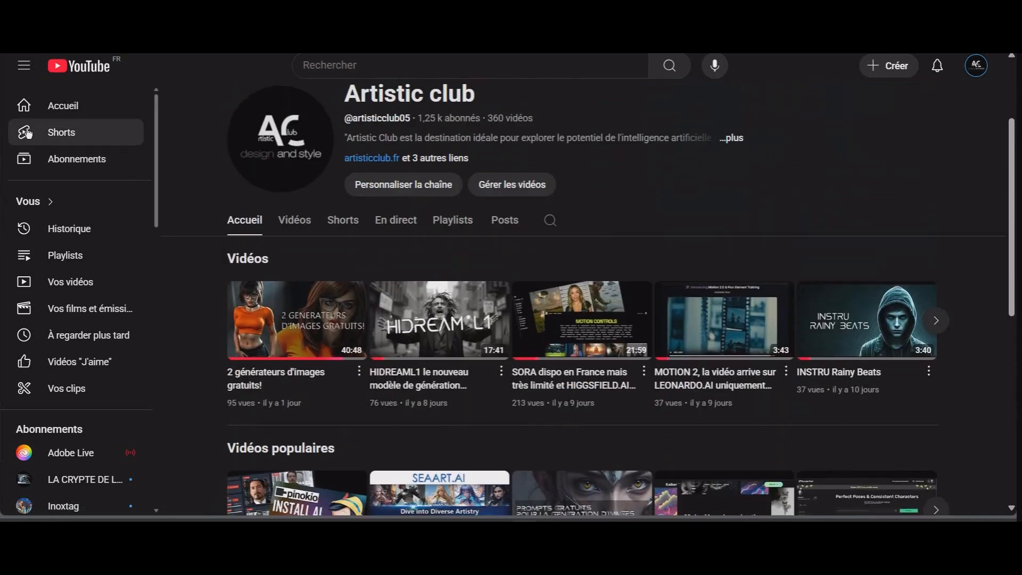
Open the YouTube home feed and browse the recommended videos and Shorts
left_click(66, 106)
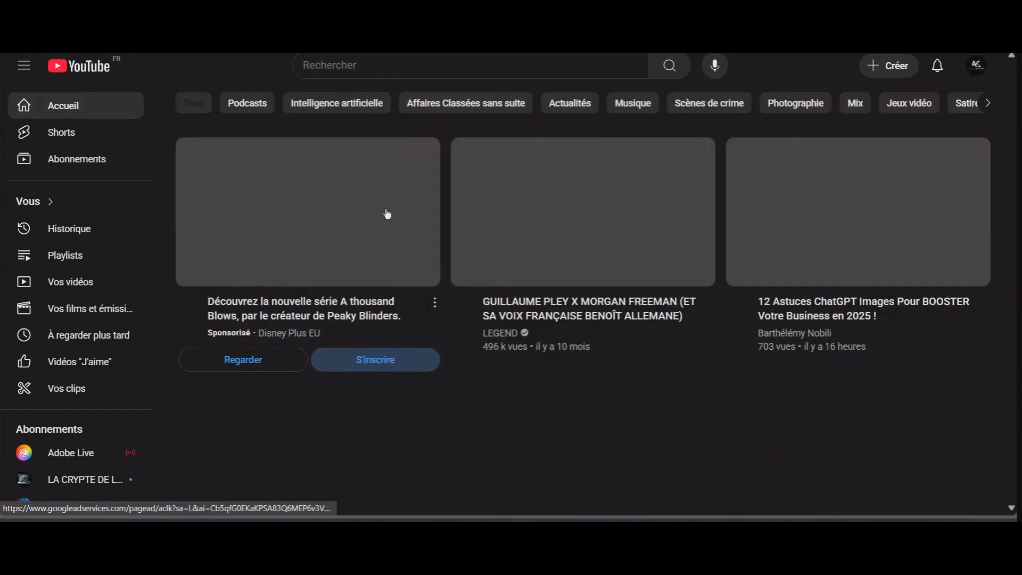
scroll(325, 197, "down", 10)
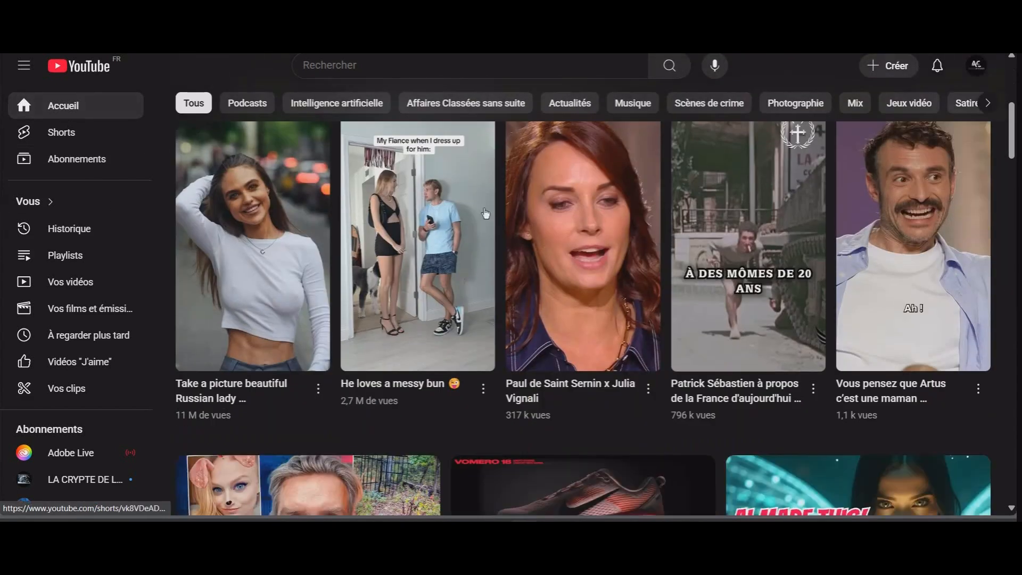
mouse_move(598, 212)
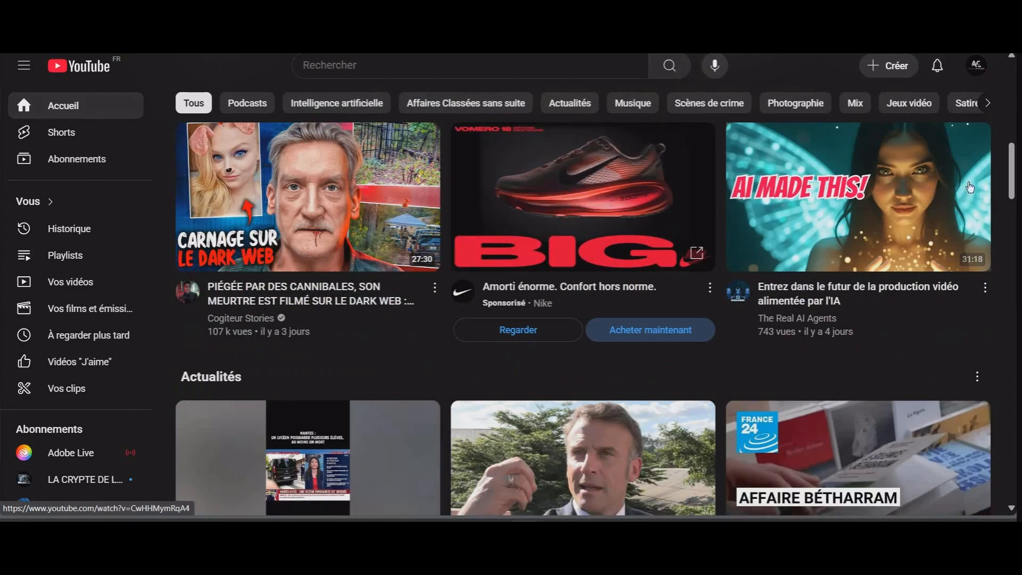
scroll(881, 190, "down", 3)
scroll(881, 190, "down", 7)
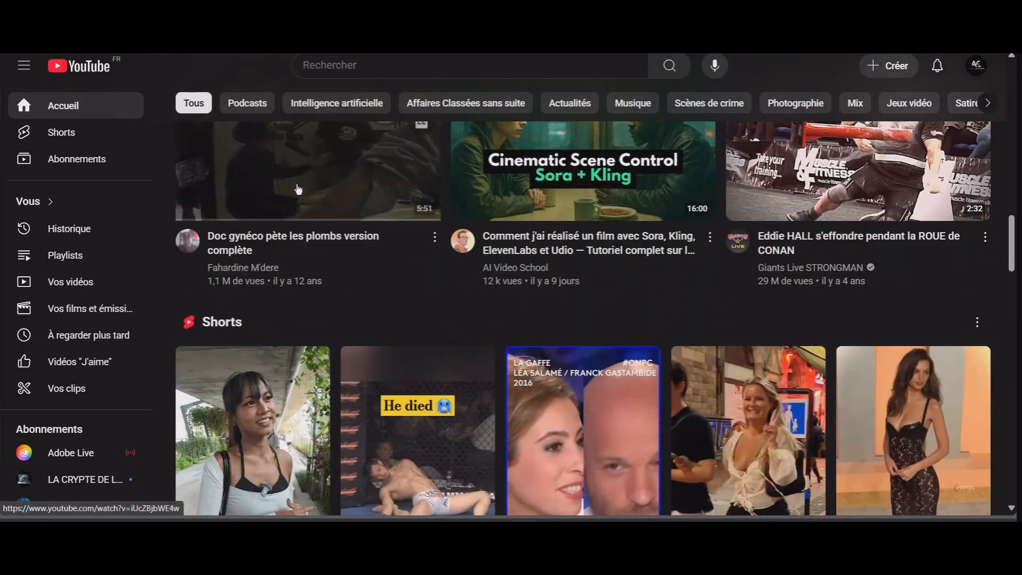
Open the video "ChatGPT o3 Image : 9 TECHNIQUES AVANCÉES" from the recommendations, pause it and copy its web address
scroll(296, 191, "down", 8)
scroll(464, 255, "up", 1)
scroll(568, 323, "down", 5)
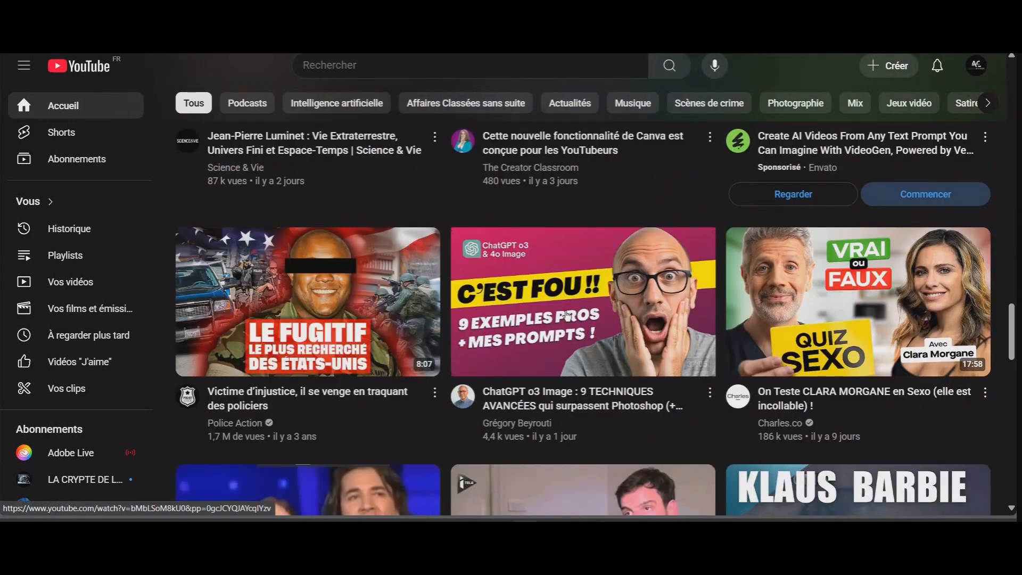
left_click(567, 323)
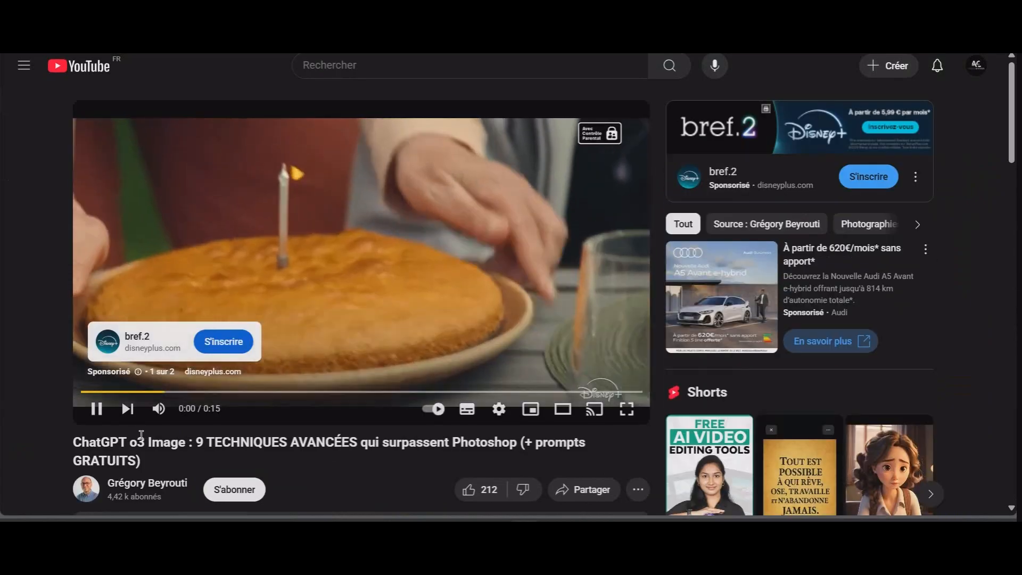
left_click(109, 414)
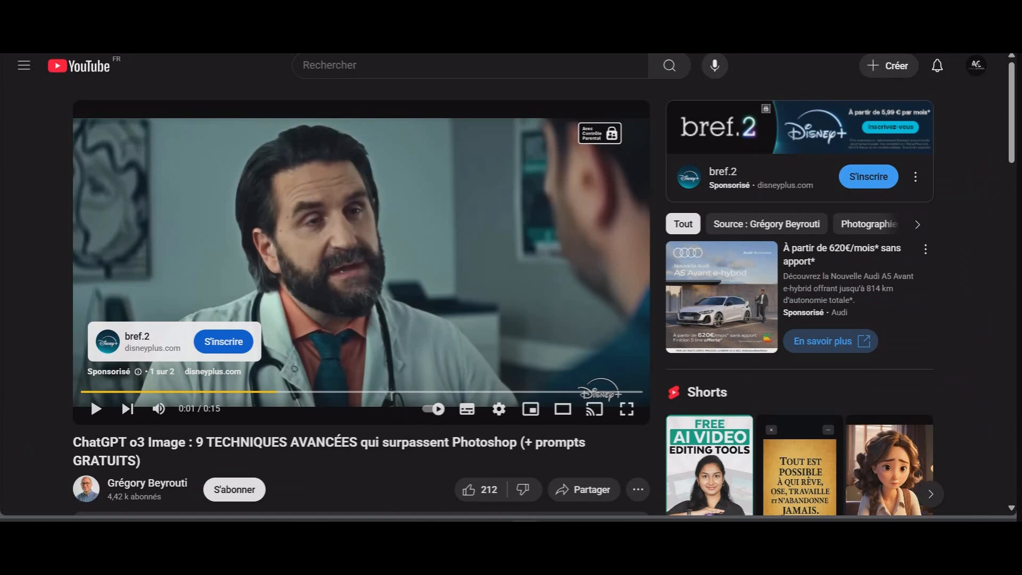
right_click(235, 54)
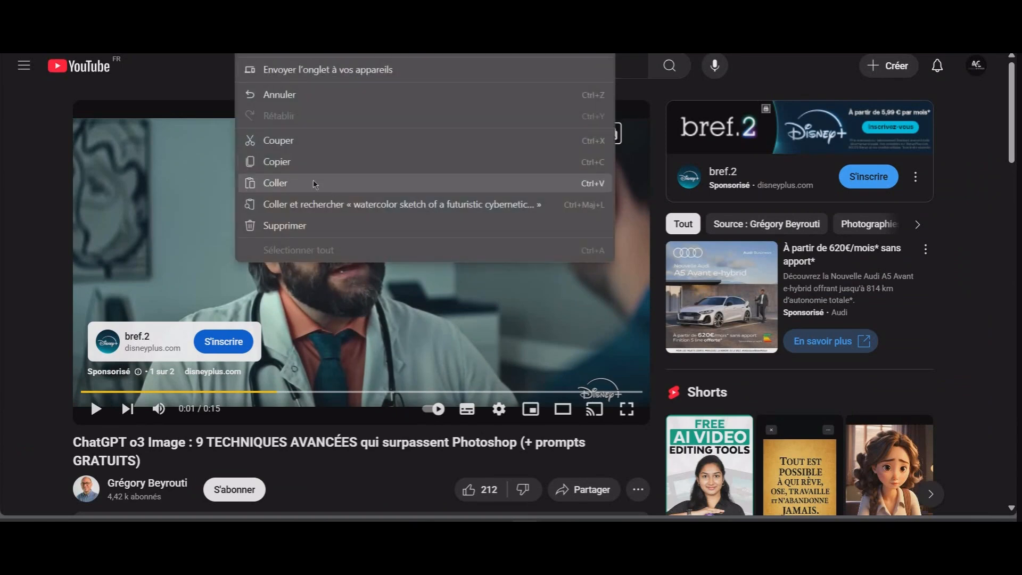
left_click(303, 161)
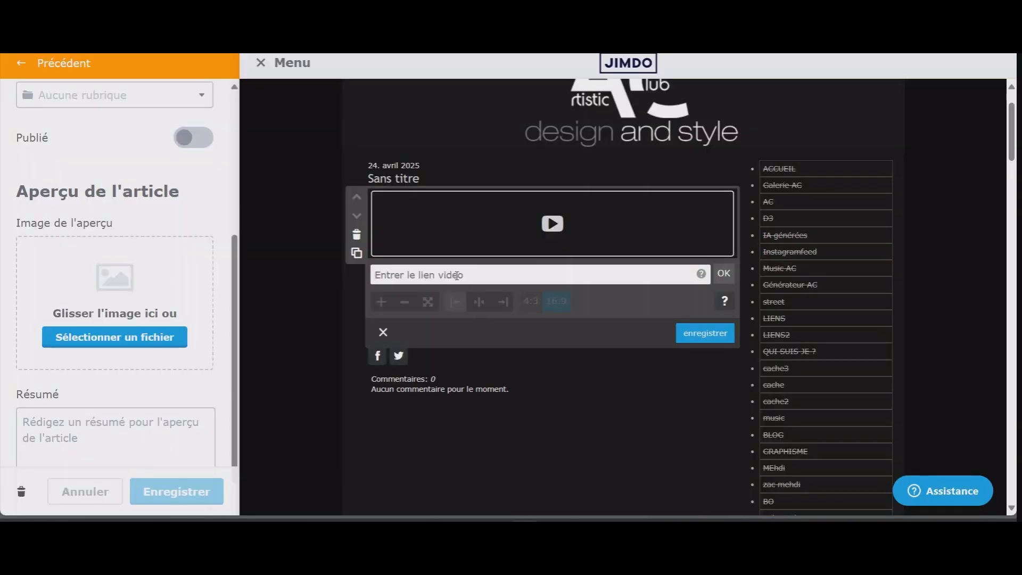
Switch to the Jimdo editor and paste the copied YouTube link into the article's video element
left_click(457, 274)
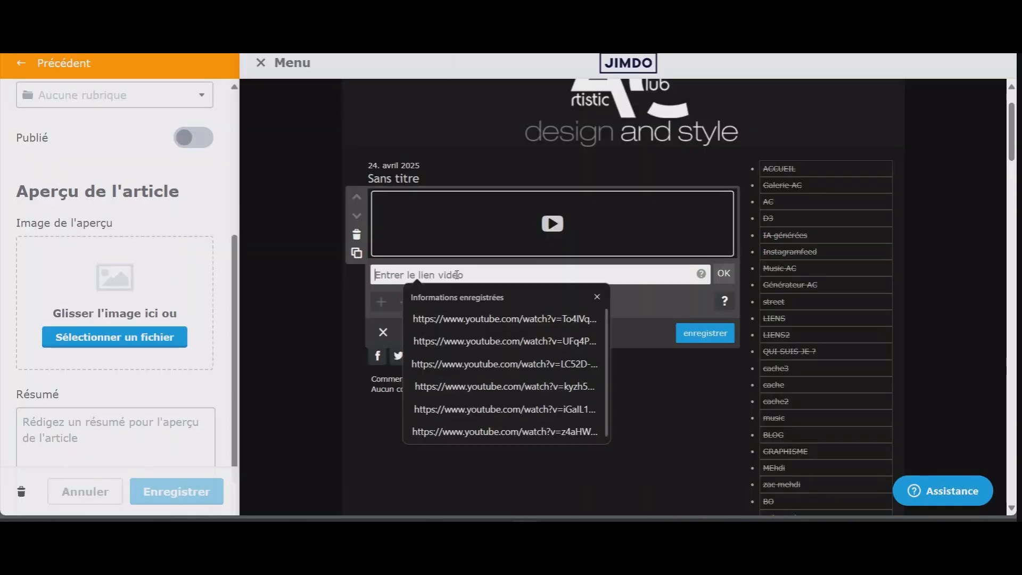
right_click(457, 274)
left_click(520, 151)
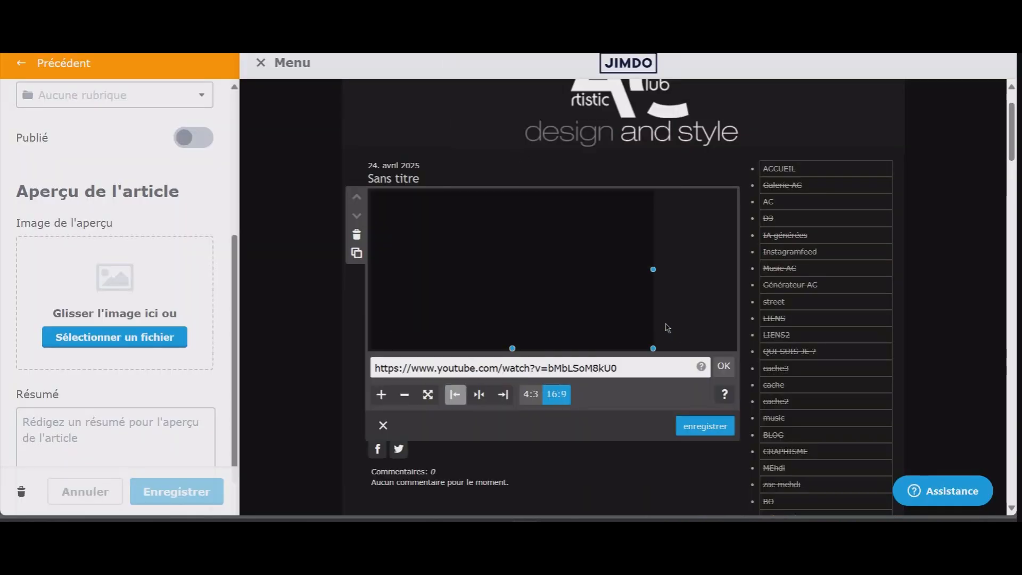
Centre the embedded video, enlarge it to the full content width and save the element
left_click(481, 397)
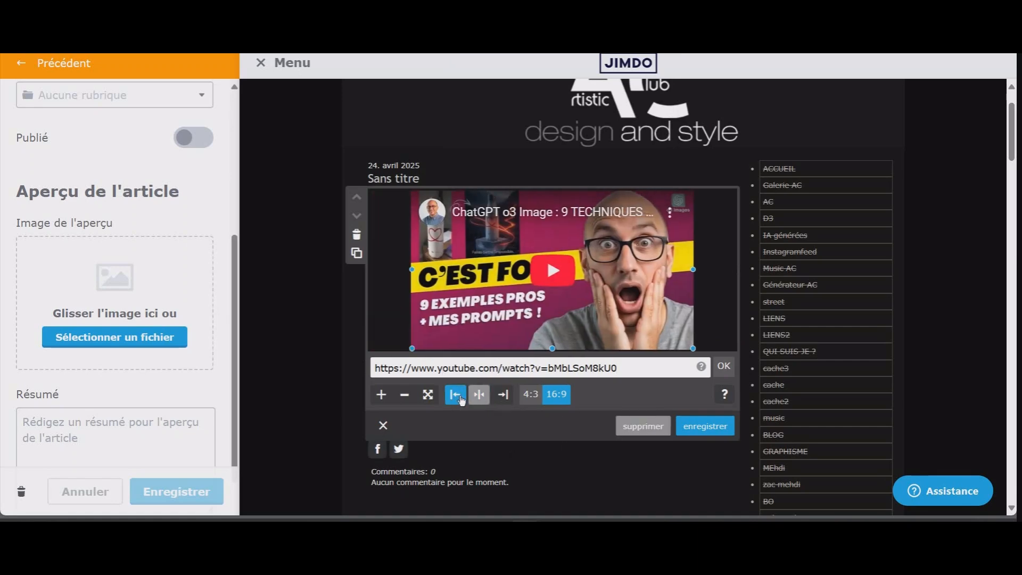
left_click(427, 395)
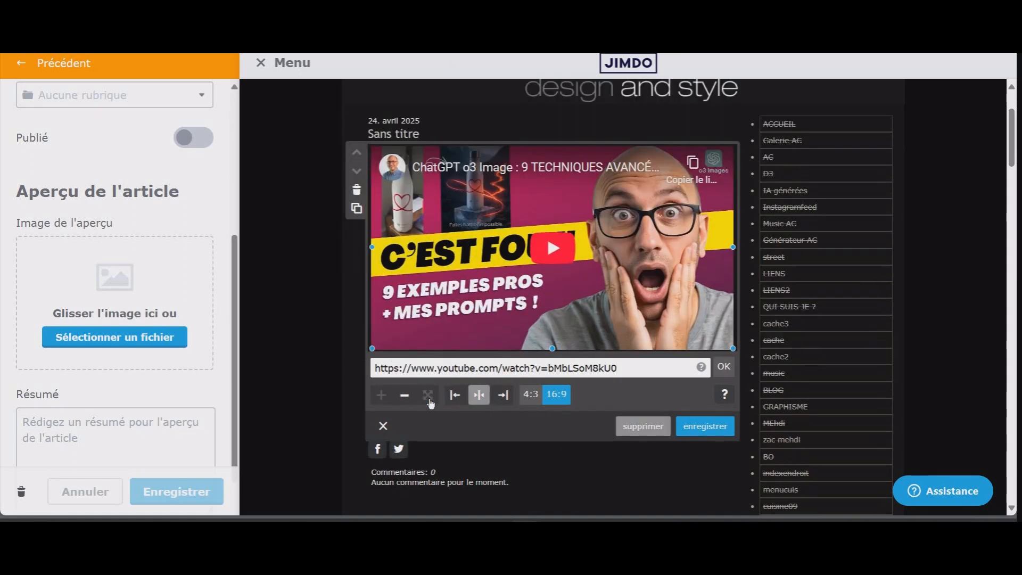
left_click(707, 427)
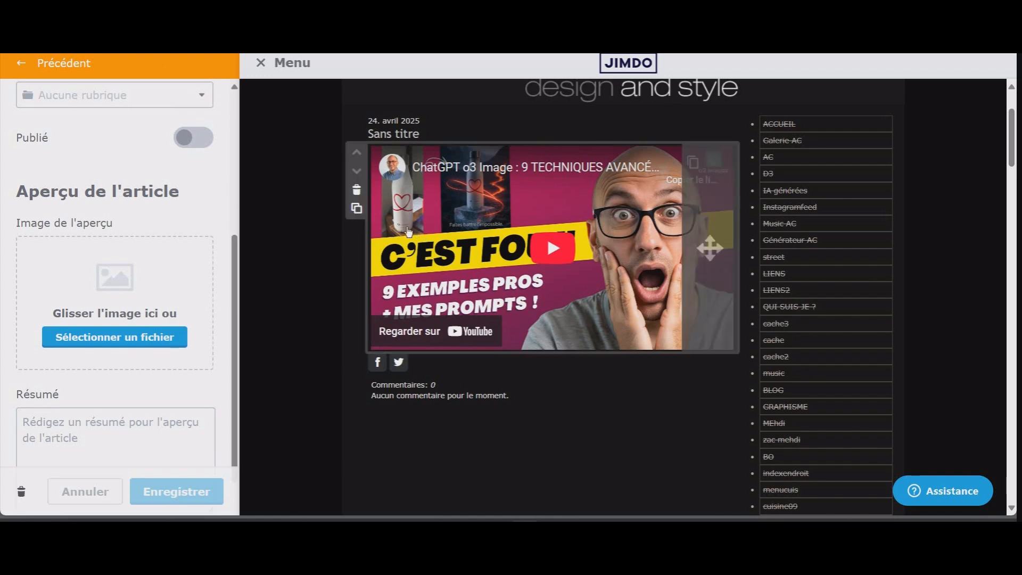
Delete the video element from the article and choose Widget / HTML as the new element to add in its place
left_click(366, 194)
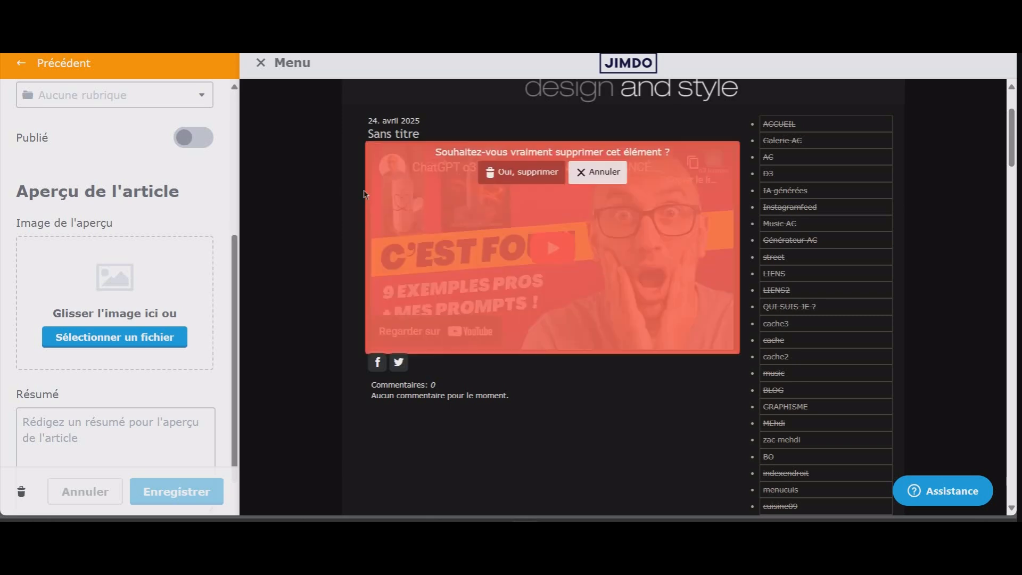
left_click(546, 178)
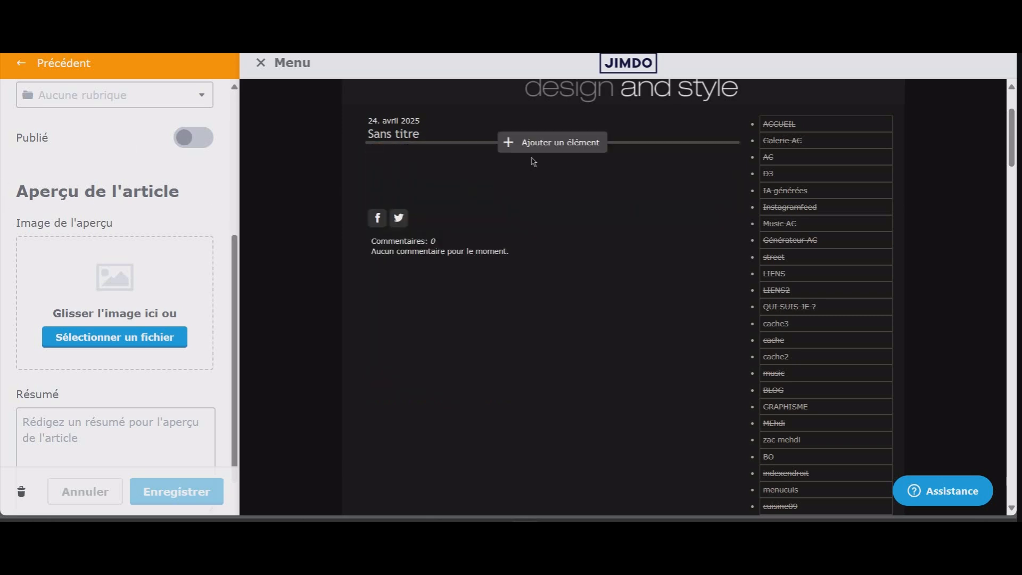
left_click(570, 143)
scroll(585, 219, "down", 3)
left_click(592, 207)
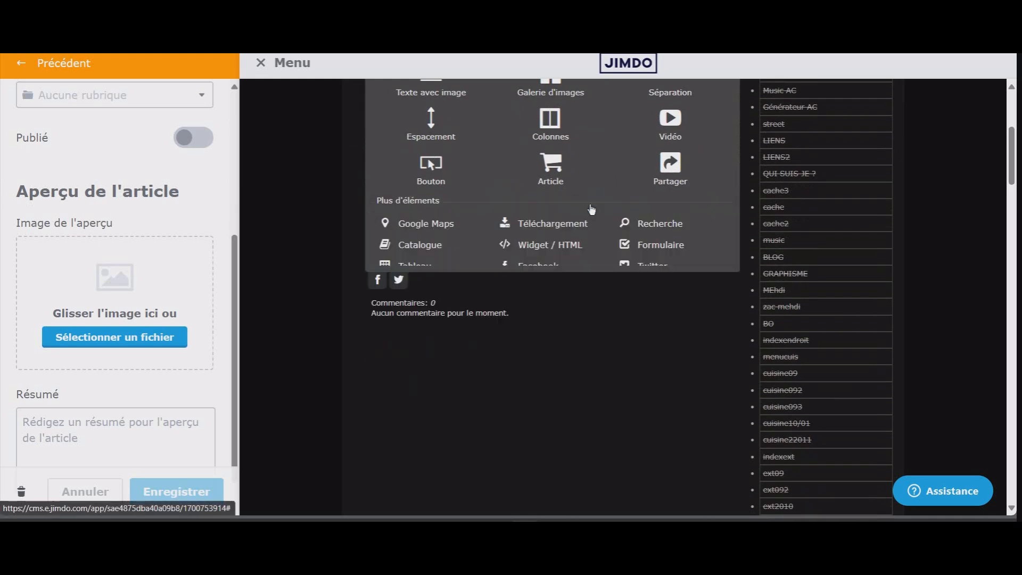
scroll(602, 265, "down", 1)
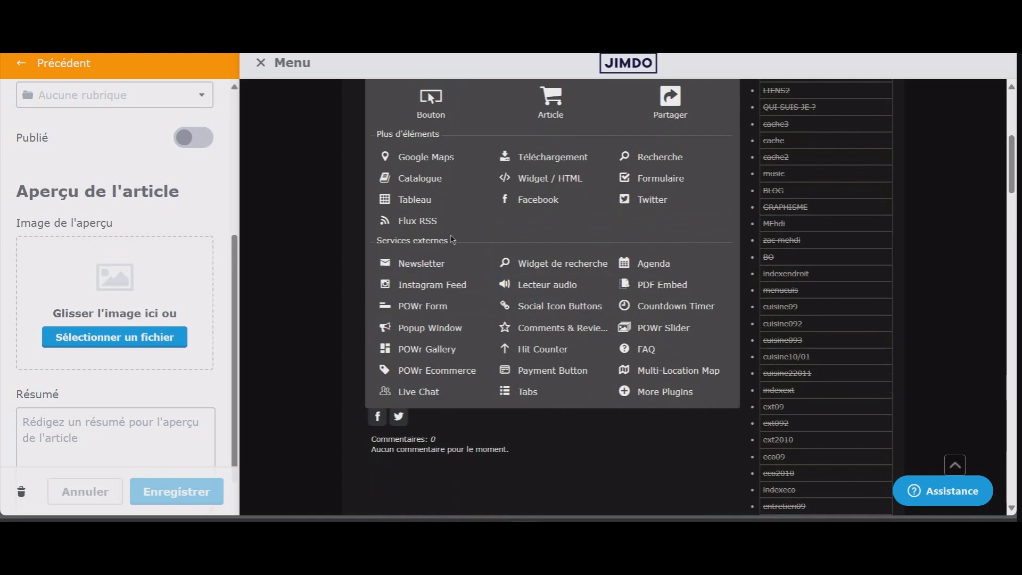
left_click(563, 184)
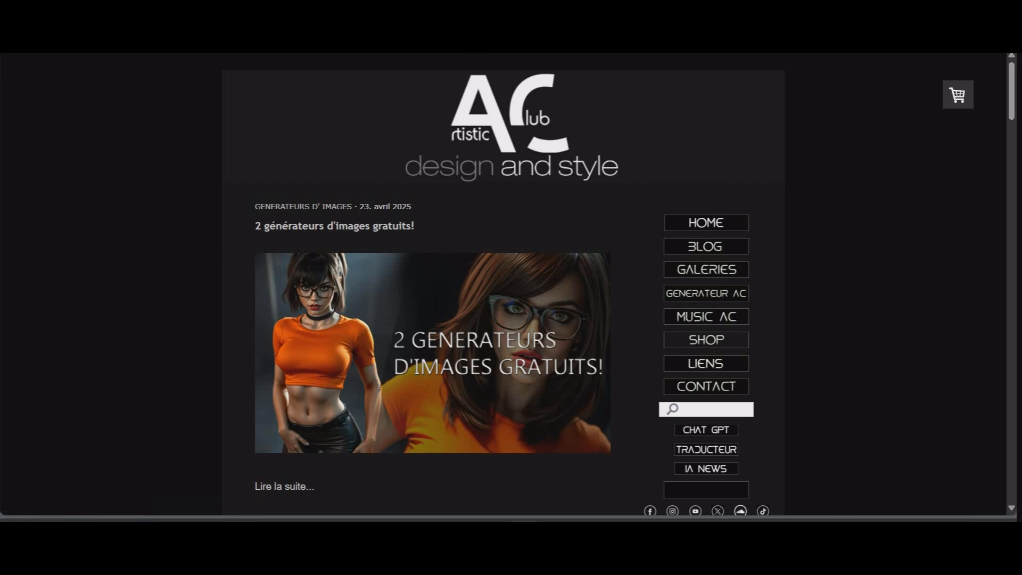
Open the Generateur AC page from the published Artistic Club website
left_click(697, 293)
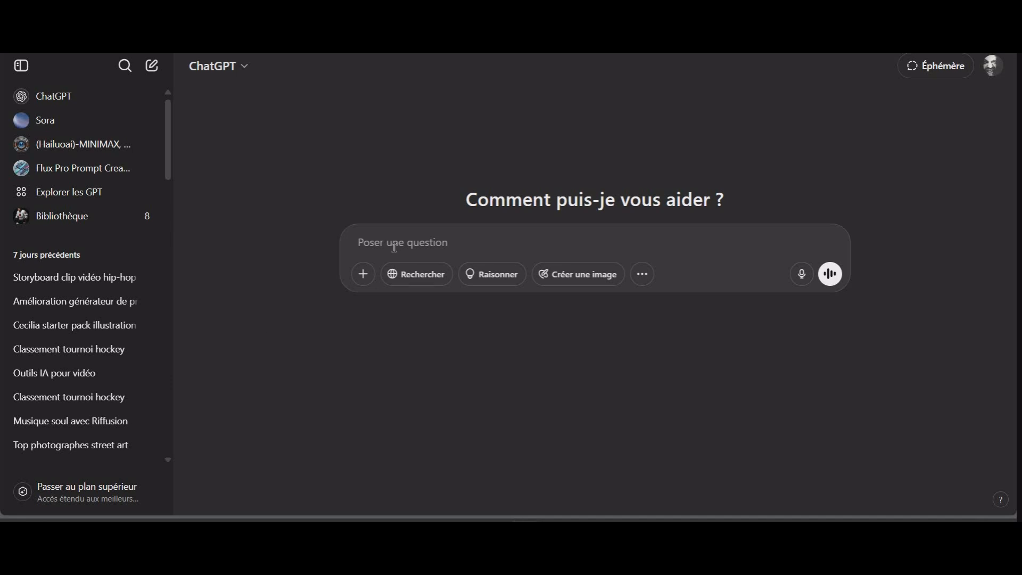
In ChatGPT, submit the request "je veux que tu me génère un générateur d'image que je puisse utiliser en ligne"
type("je veux")
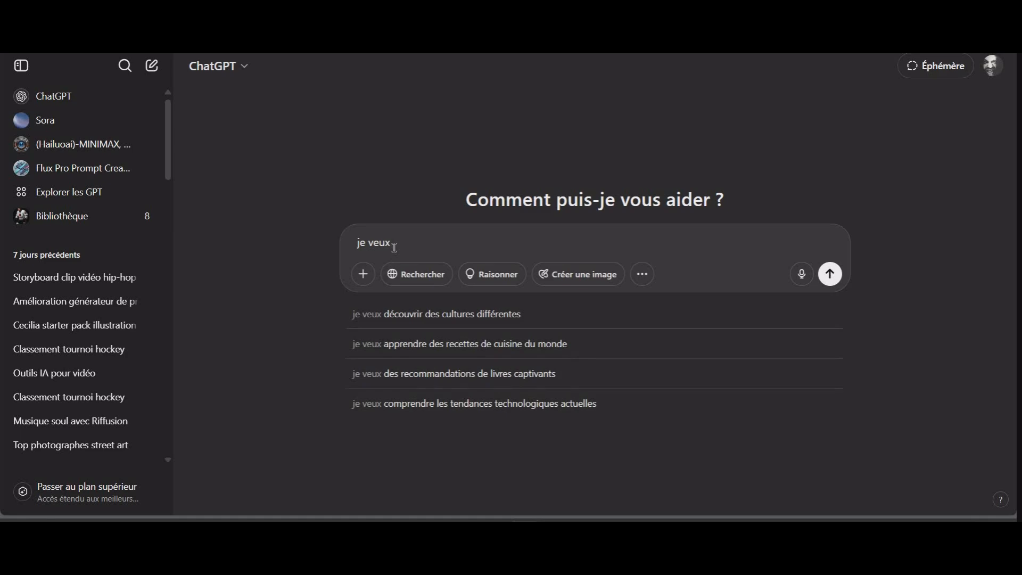
type(" que")
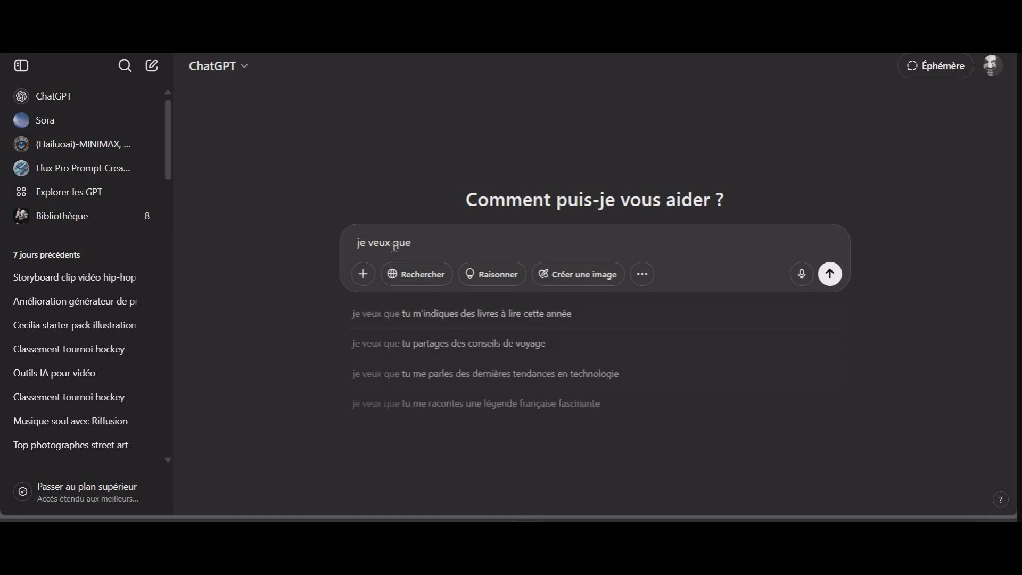
type(" tu me gé")
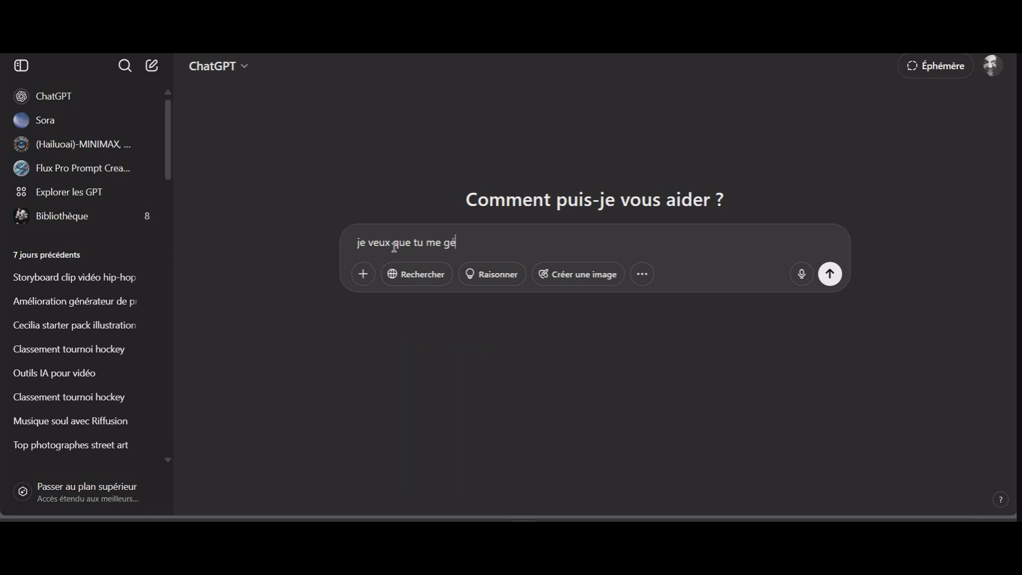
type("nère un générateur")
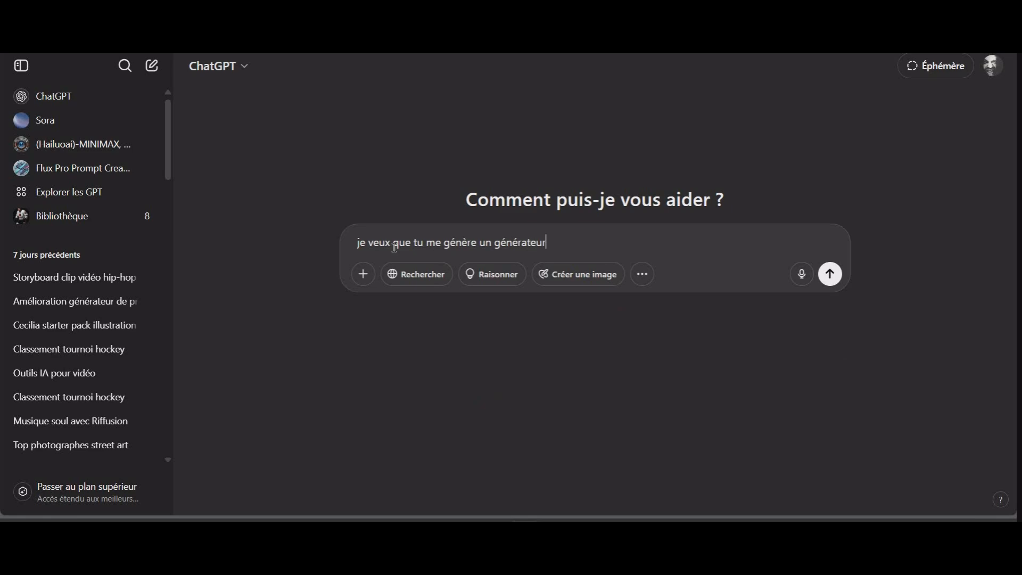
type(" d'image")
type(" pour")
type(" que")
key("BackSpace")
key("BackSpace")
key("BackSpace")
key("BackSpace")
key("BackSpace")
type("que je pu")
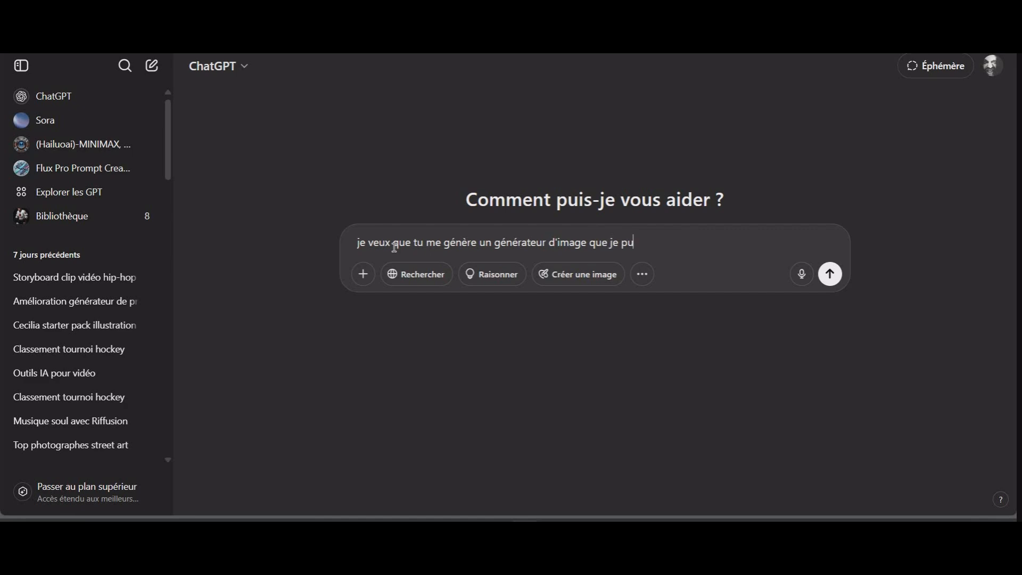
type("isse utiliser en ligne")
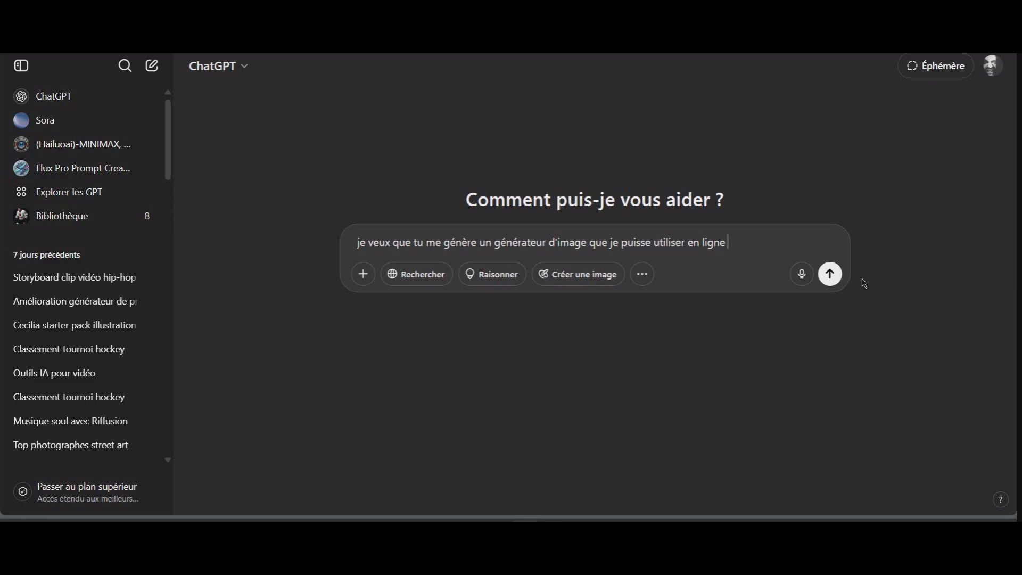
left_click(830, 274)
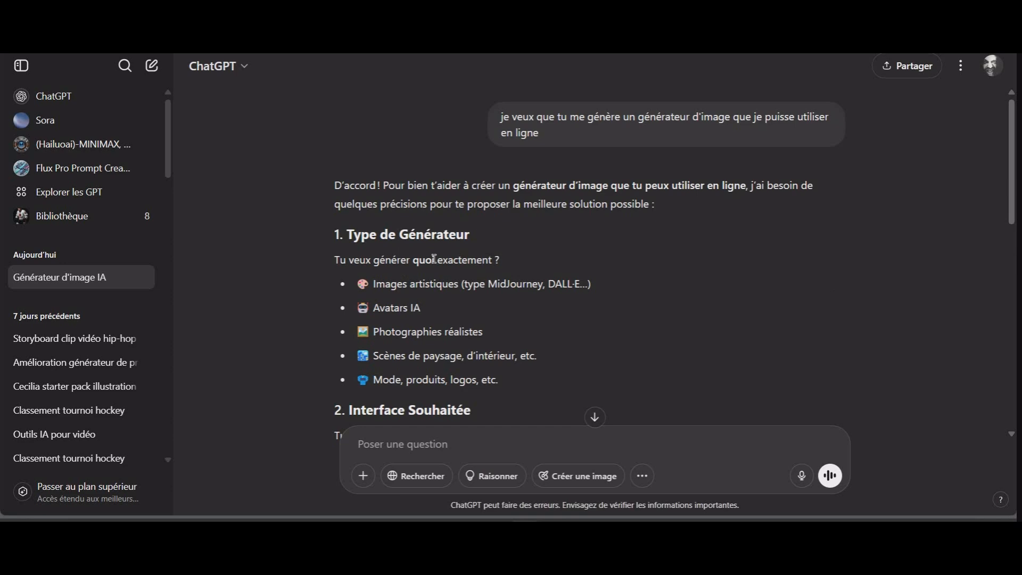
Read through ChatGPT's reply on generator type, interface, technology and AI engine to its end
scroll(434, 261, "down", 1)
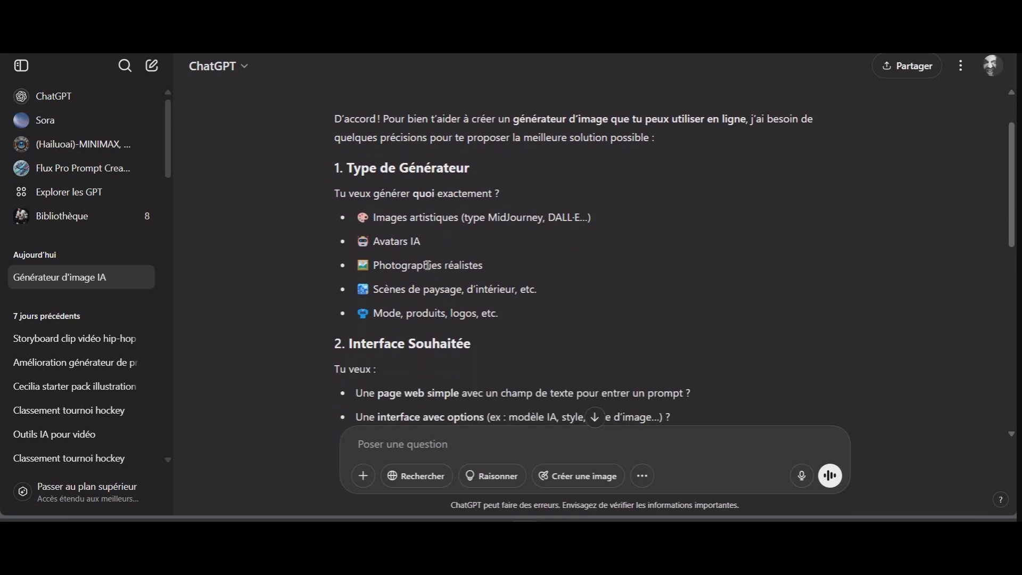
scroll(444, 311, "down", 5)
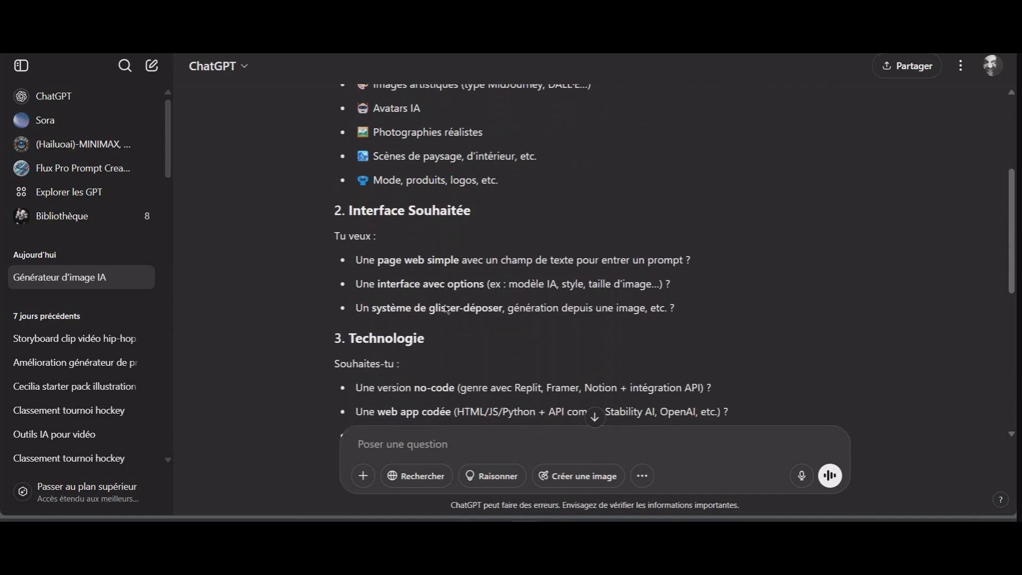
scroll(446, 309, "down", 3)
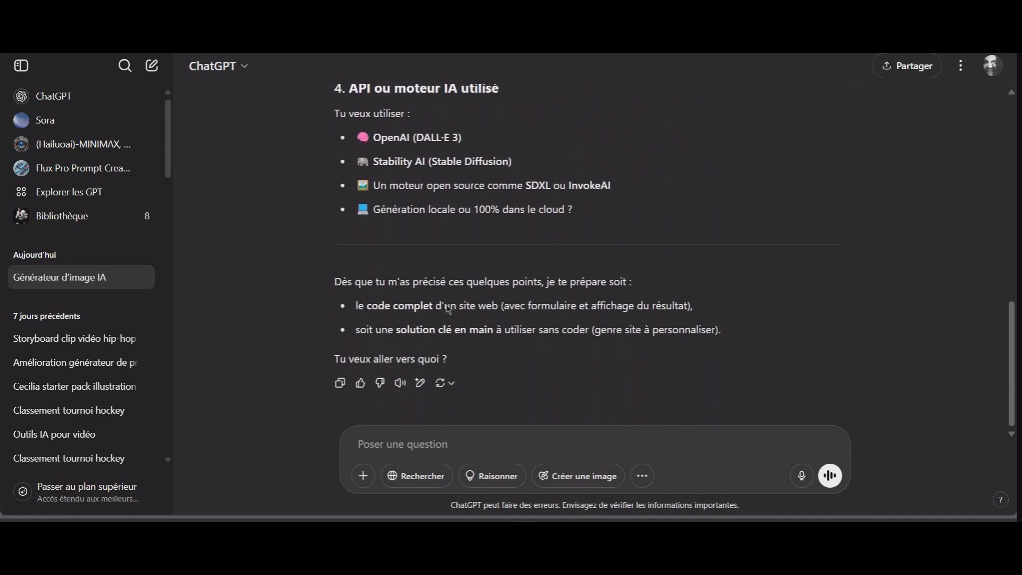
scroll(683, 287, "up", 9)
scroll(532, 330, "down", 10)
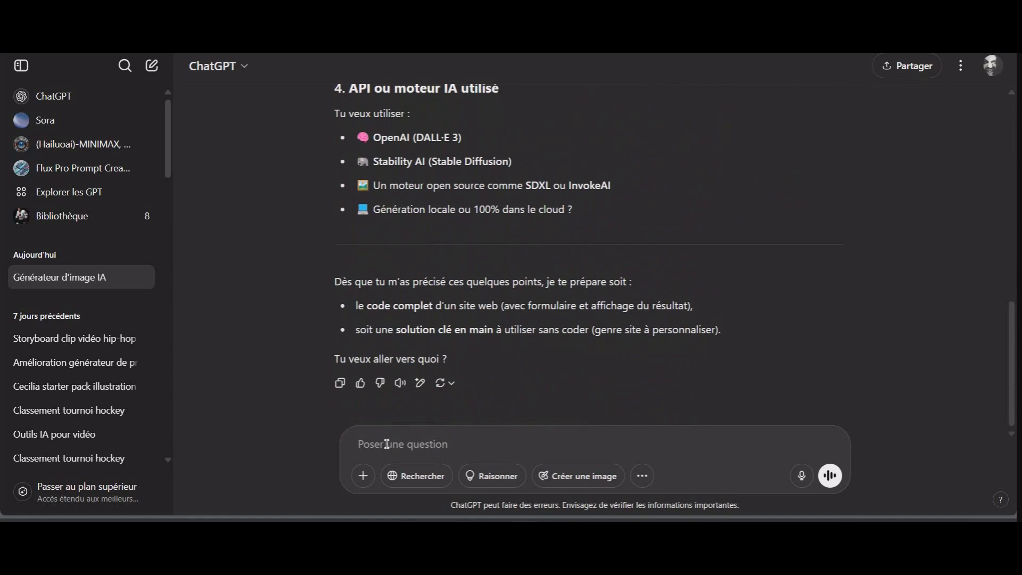
Draft the follow-up message "pardon je veux que tu me génère un générateur de prompt pour generer des images"
type("je veux")
key("BackSpace")
key("BackSpace")
key("BackSpace")
key("BackSpace")
key("BackSpace")
key("BackSpace")
key("BackSpace")
type("pardon je veux généque tu ")
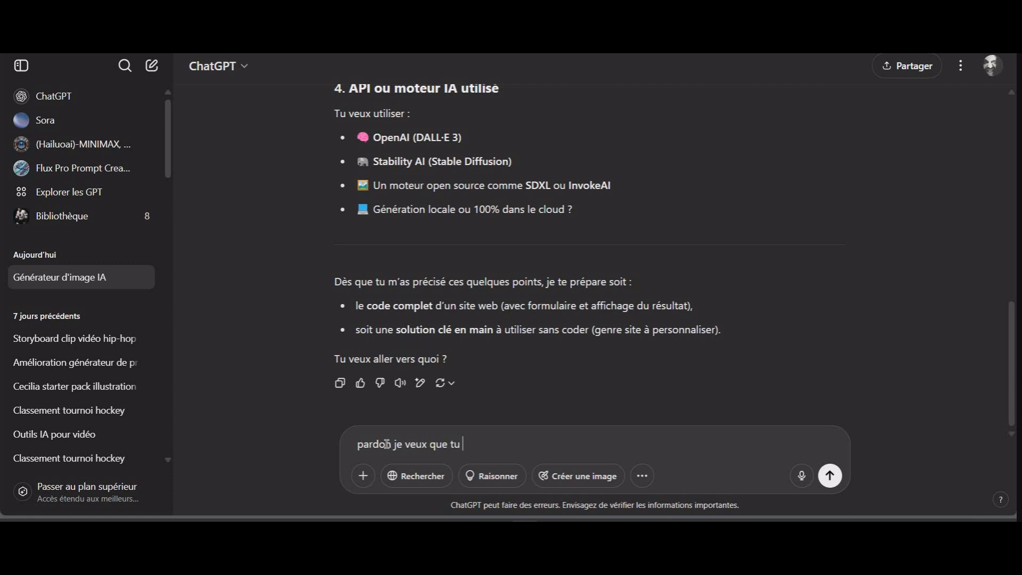
type("me génère un génér")
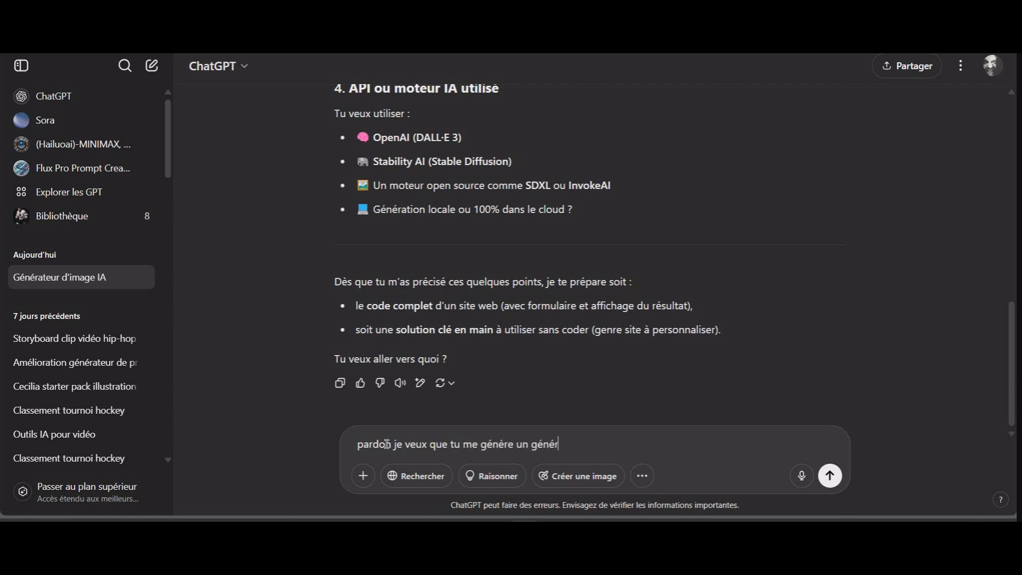
type("ateur de prompt pour")
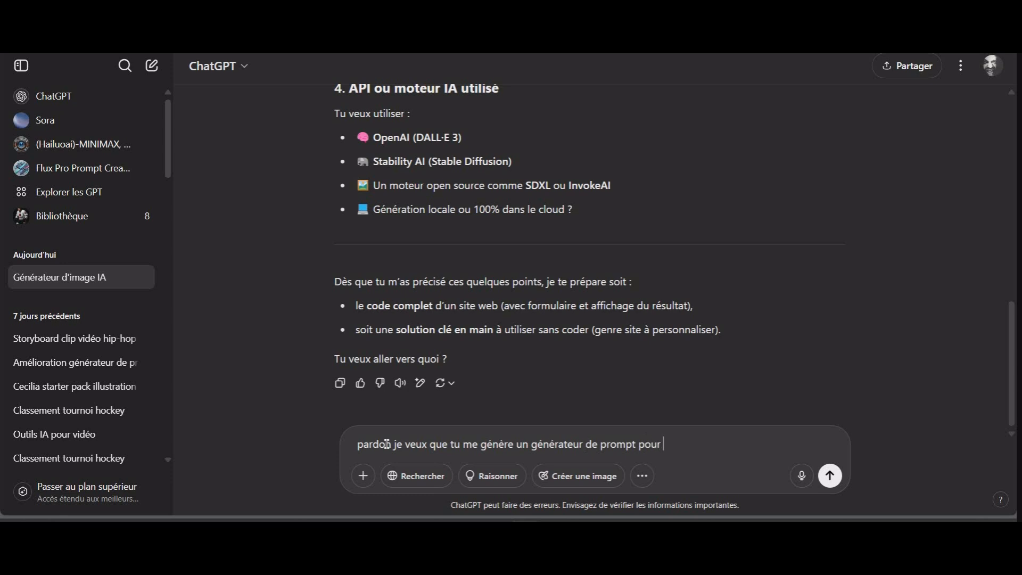
type(" generer des image")
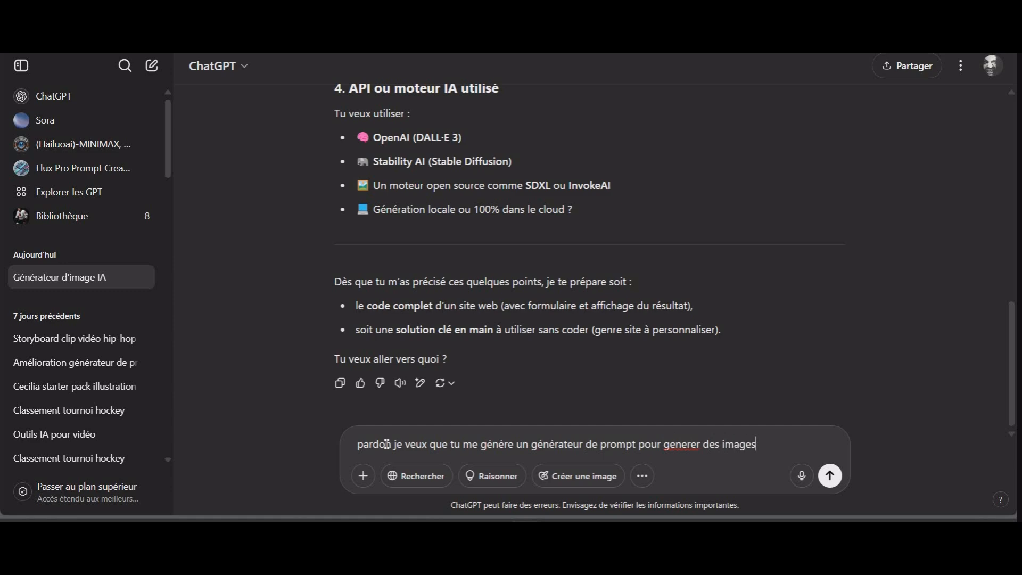
type("s")
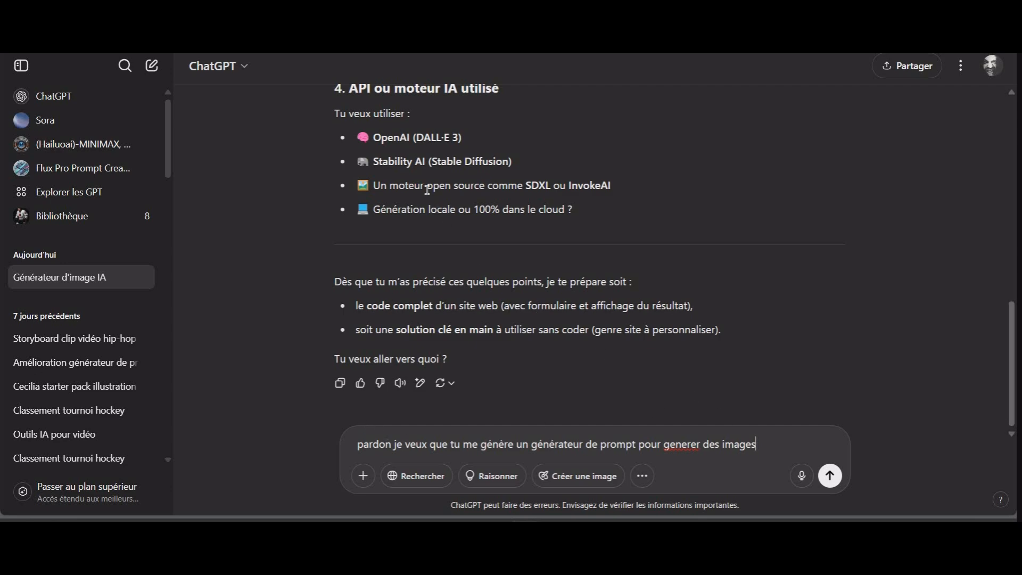
Go back over the original request and the reply's sections on generator type and desired interface
scroll(427, 190, "up", 12)
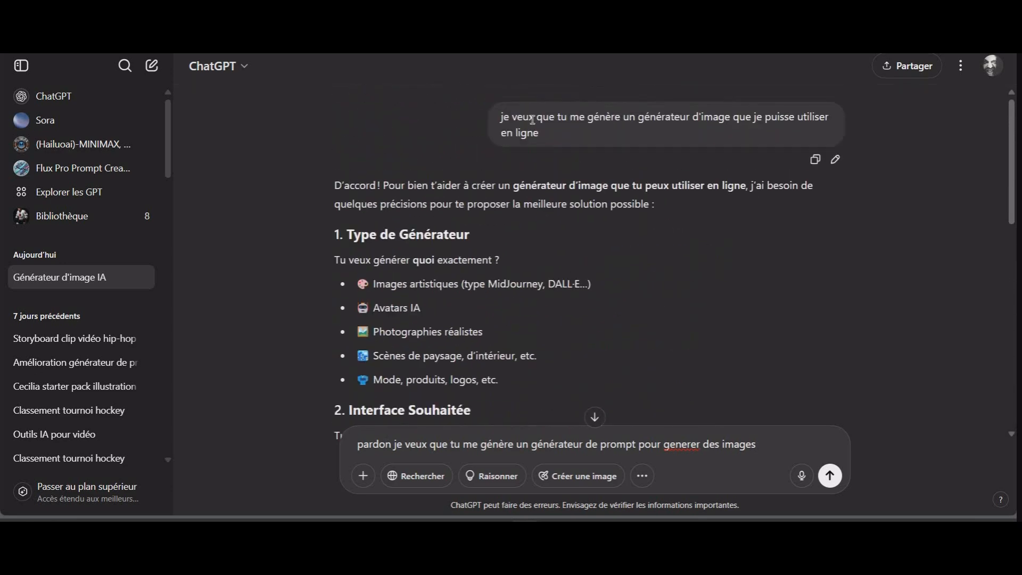
scroll(527, 197, "down", 3)
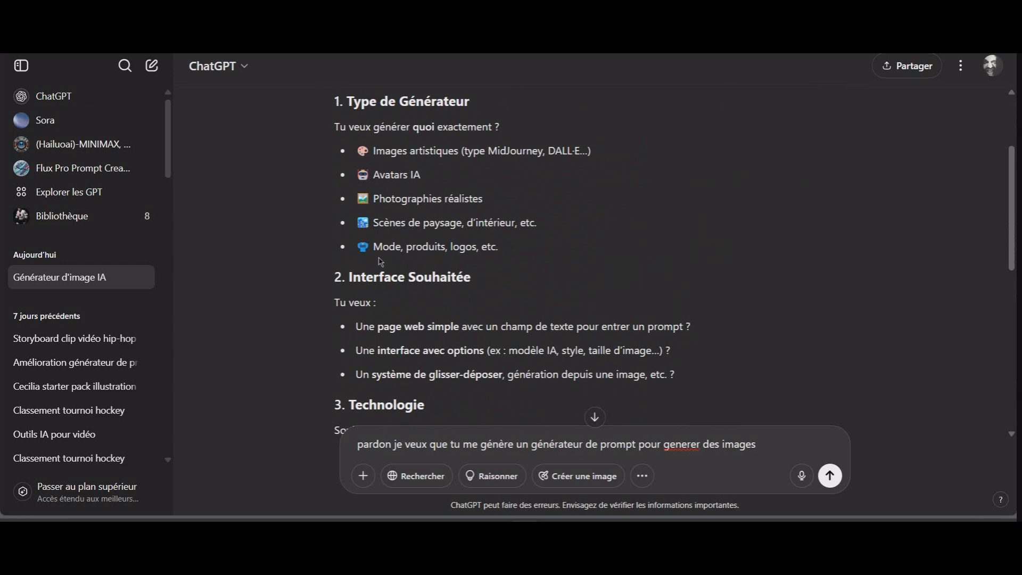
scroll(445, 250, "down", 1)
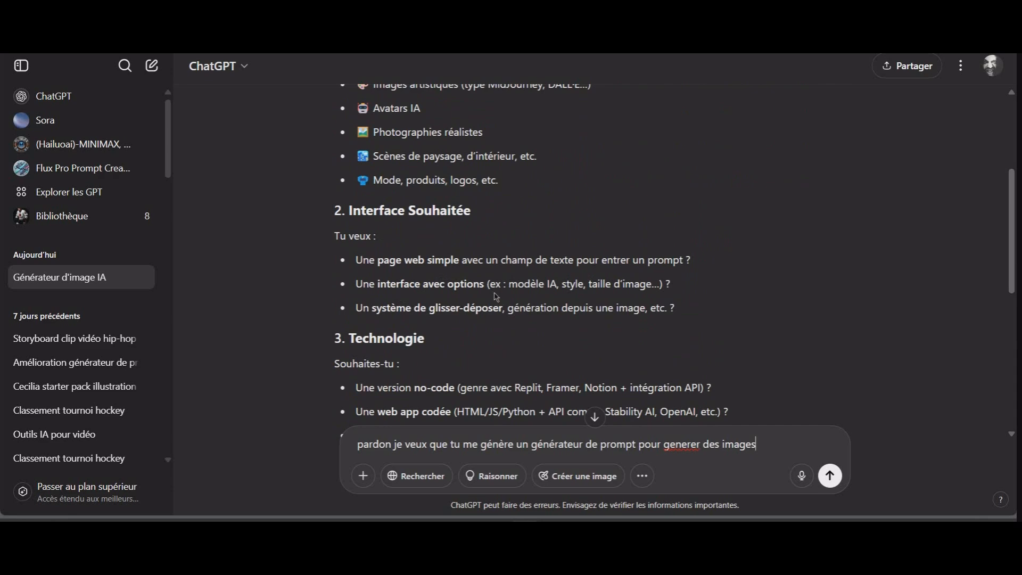
Review the reply's sections on interface, technology and AI engine, down to the two solutions offered at its end
scroll(426, 305, "down", 1)
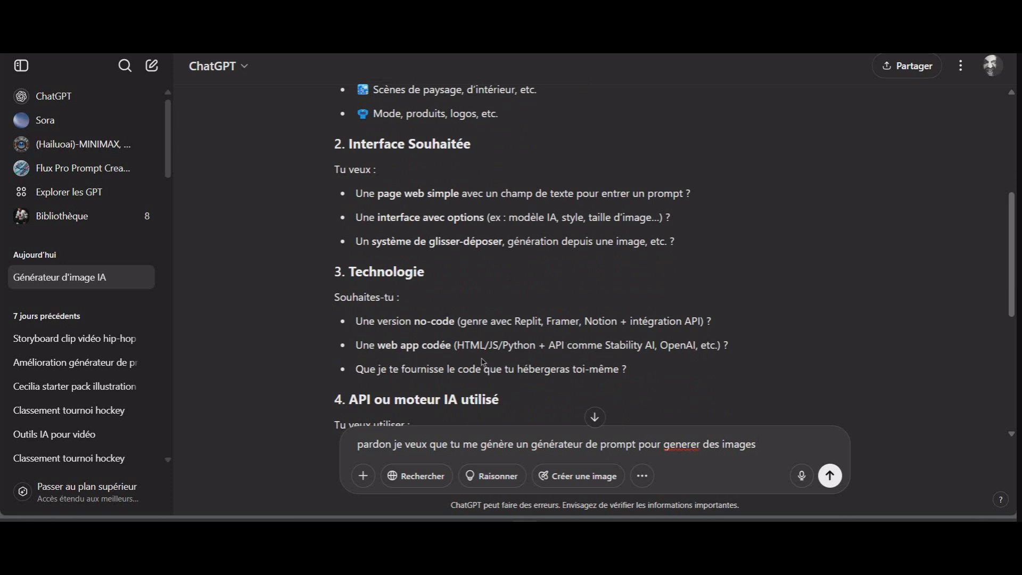
scroll(394, 321, "down", 1)
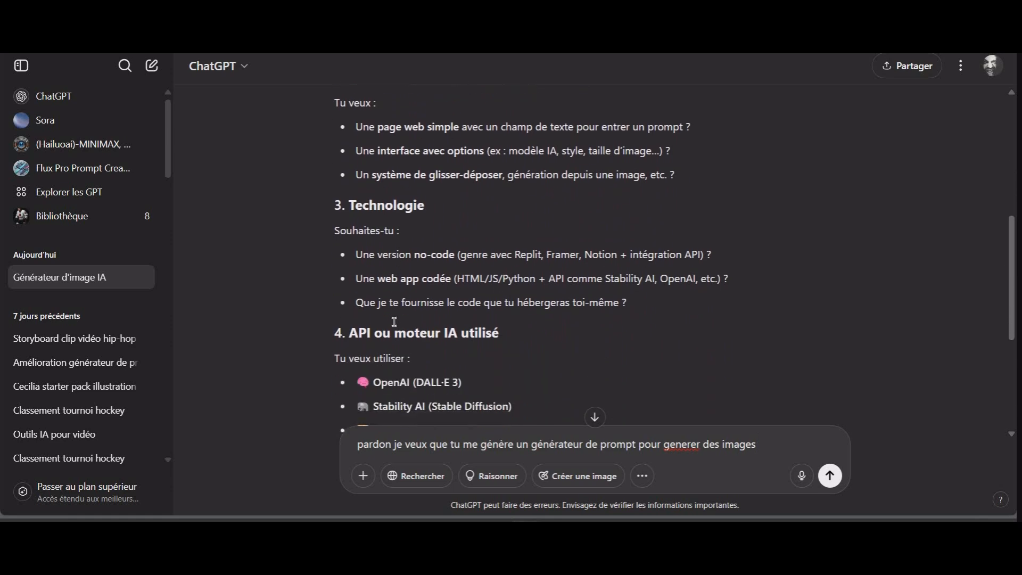
scroll(403, 327, "down", 2)
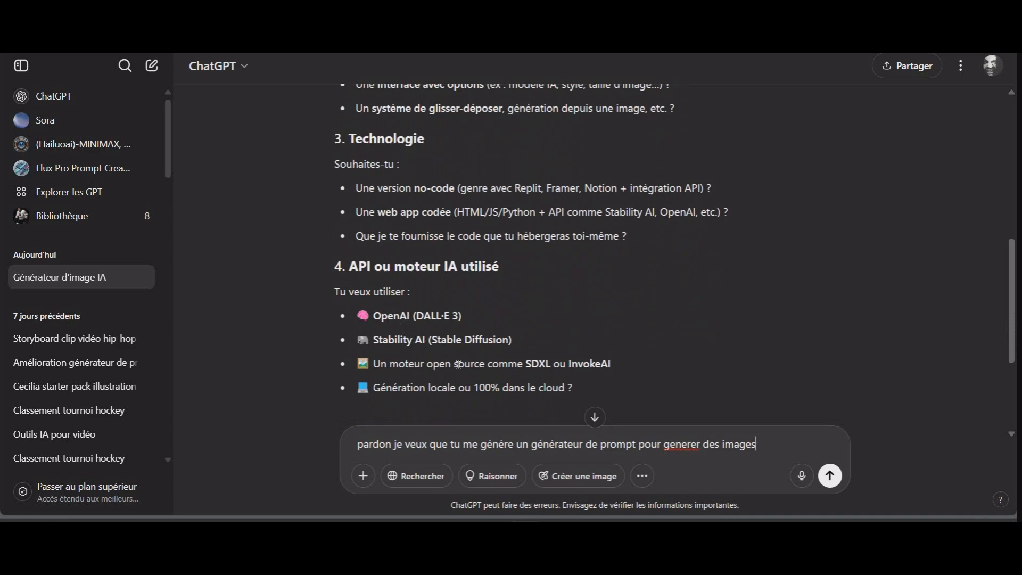
scroll(453, 360, "up", 4)
scroll(452, 357, "up", 4)
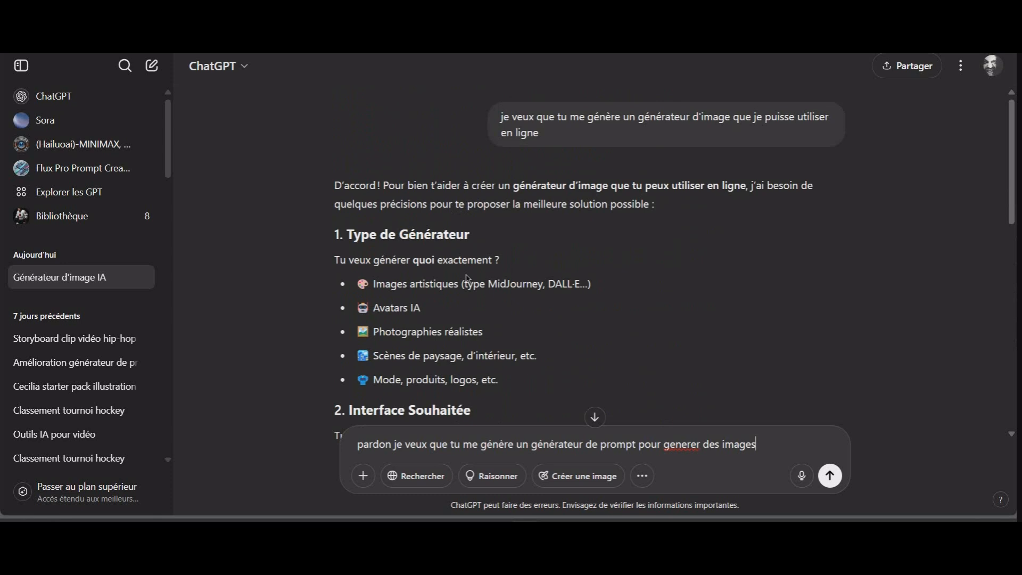
scroll(468, 277, "down", 4)
scroll(467, 277, "down", 5)
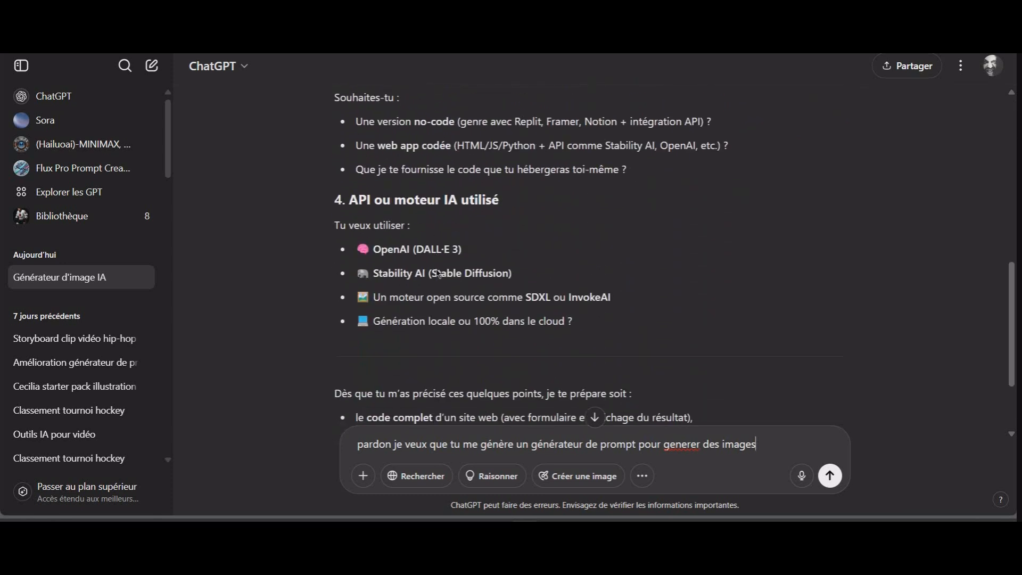
scroll(440, 274, "down", 2)
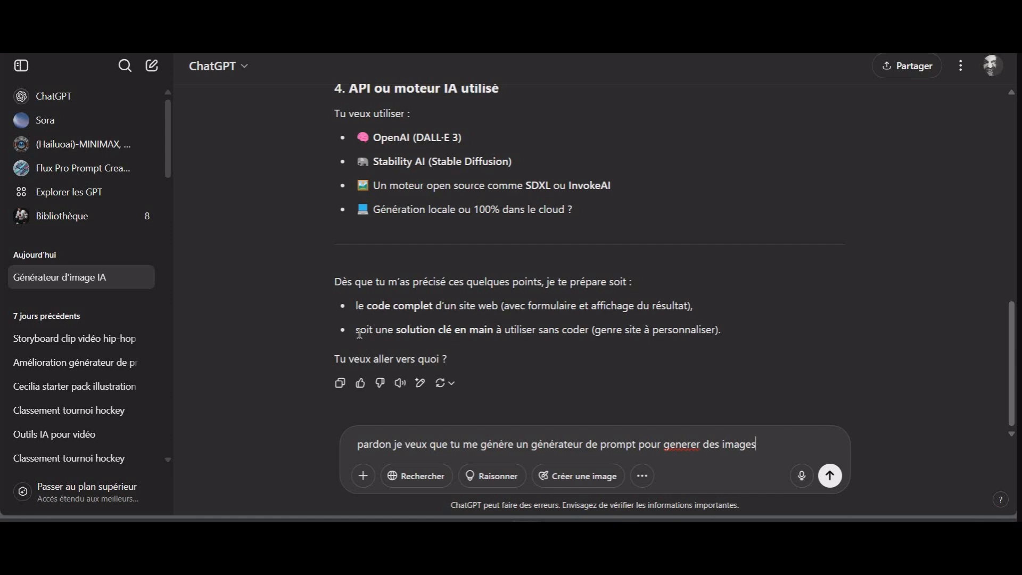
left_click_drag(359, 334, 737, 335)
right_click(466, 331)
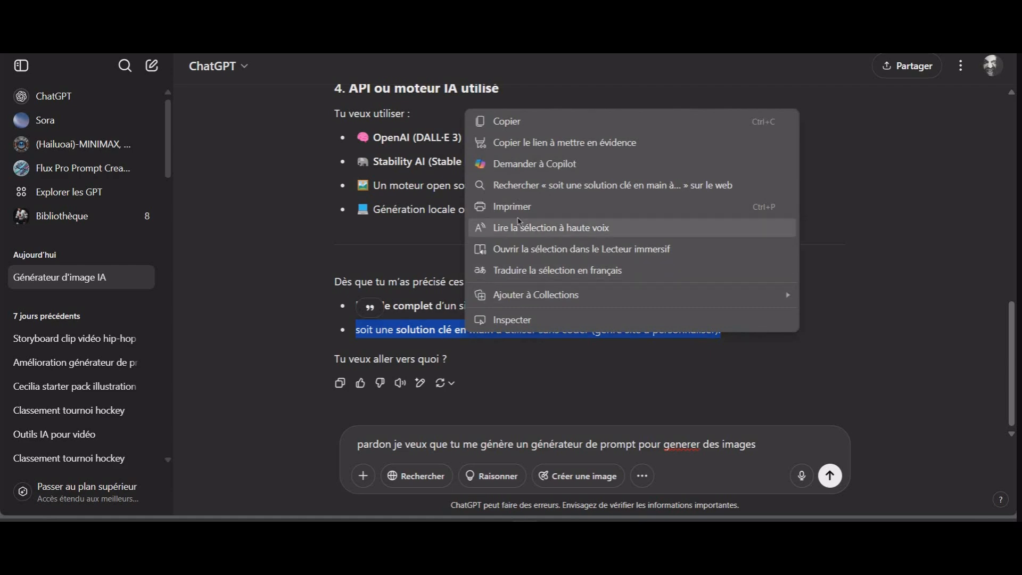
left_click(549, 384)
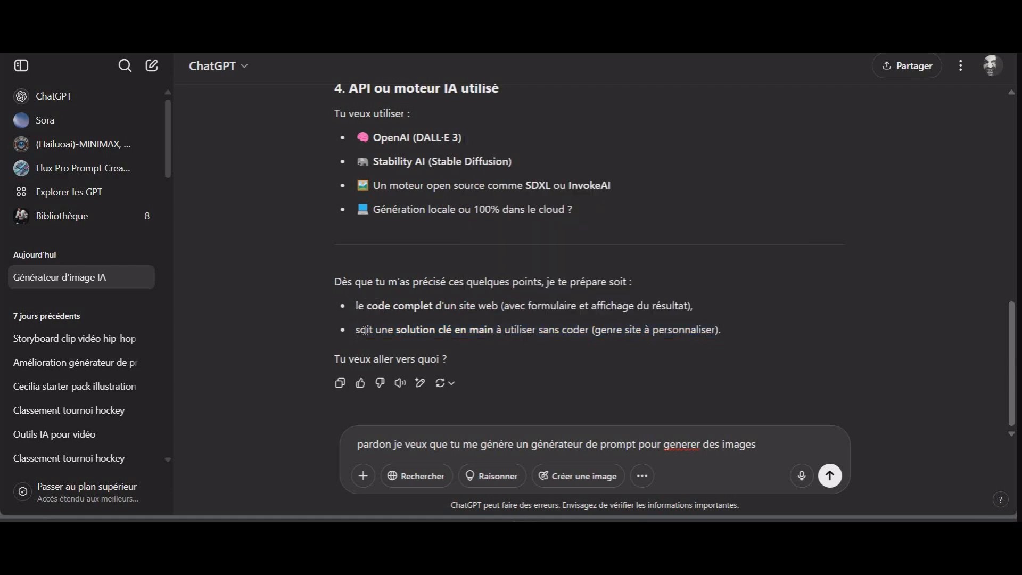
left_click_drag(378, 334, 727, 343)
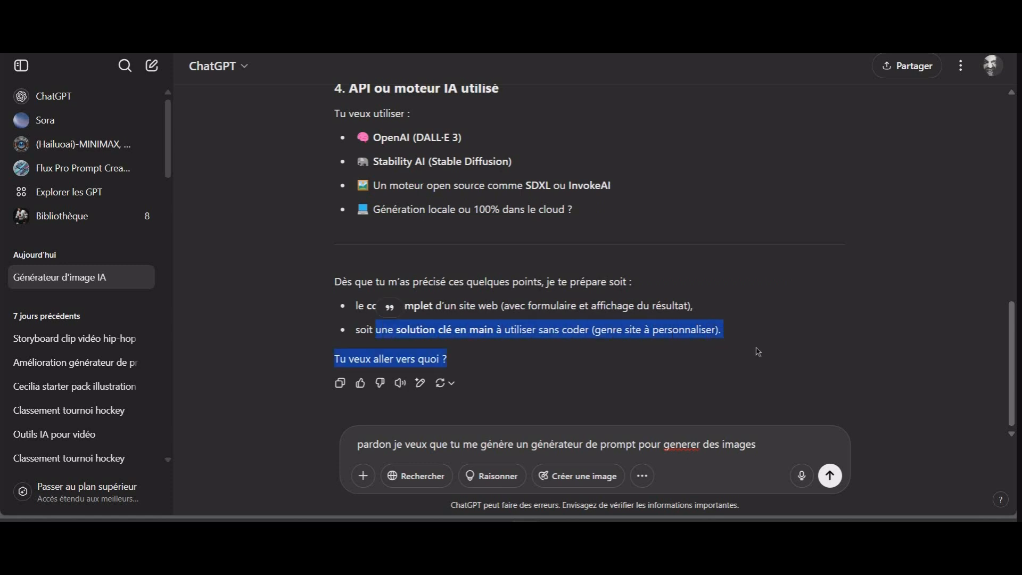
left_click(381, 331)
Copy the phrase "une solution clé en main à utiliser sans coder (genre site à personnaliser)." from the reply's last bullet
left_click_drag(379, 330, 732, 341)
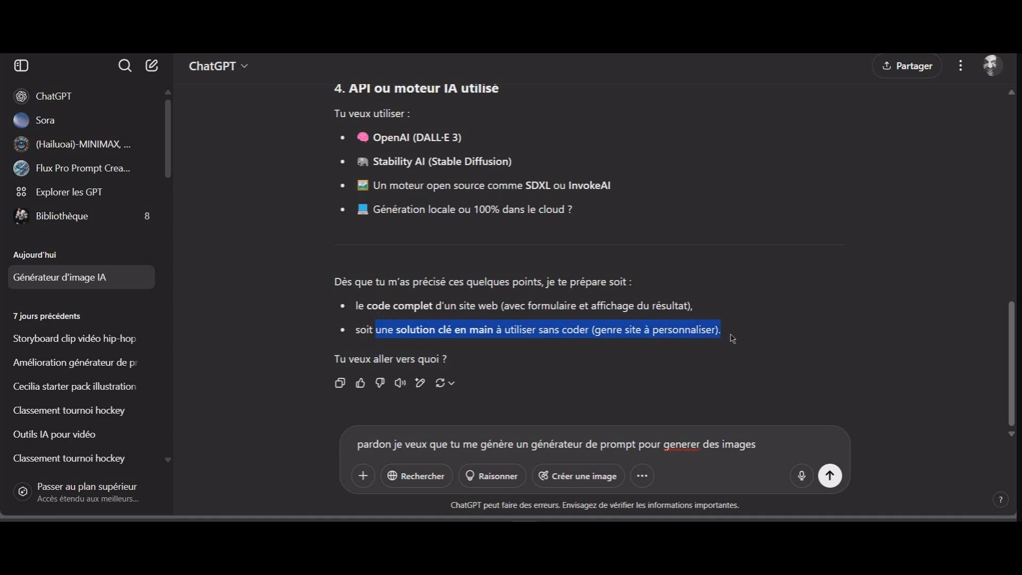
right_click(522, 335)
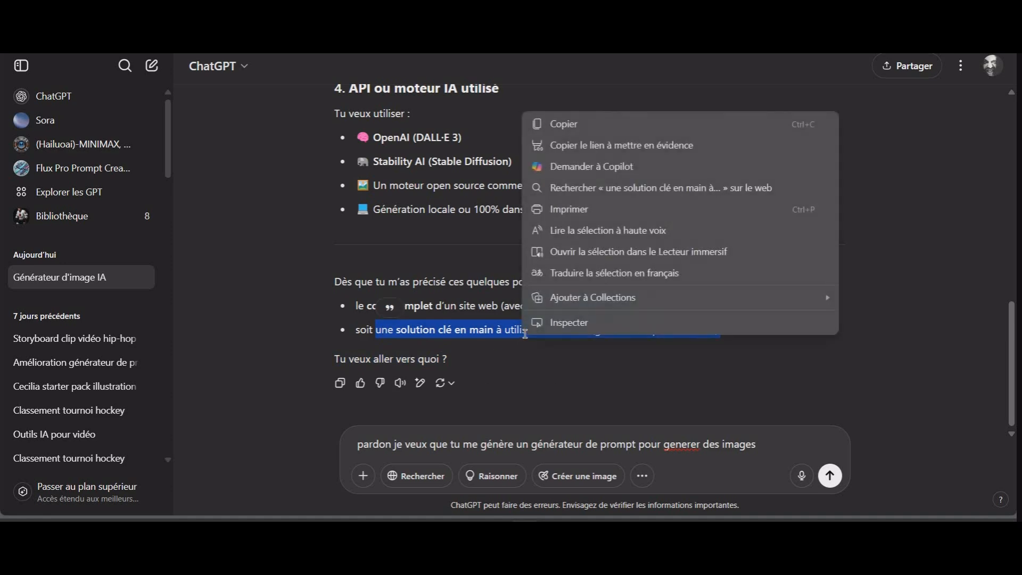
left_click(582, 131)
Try to replace the drafted message with the copied phrase
left_click_drag(769, 444, 29, 435)
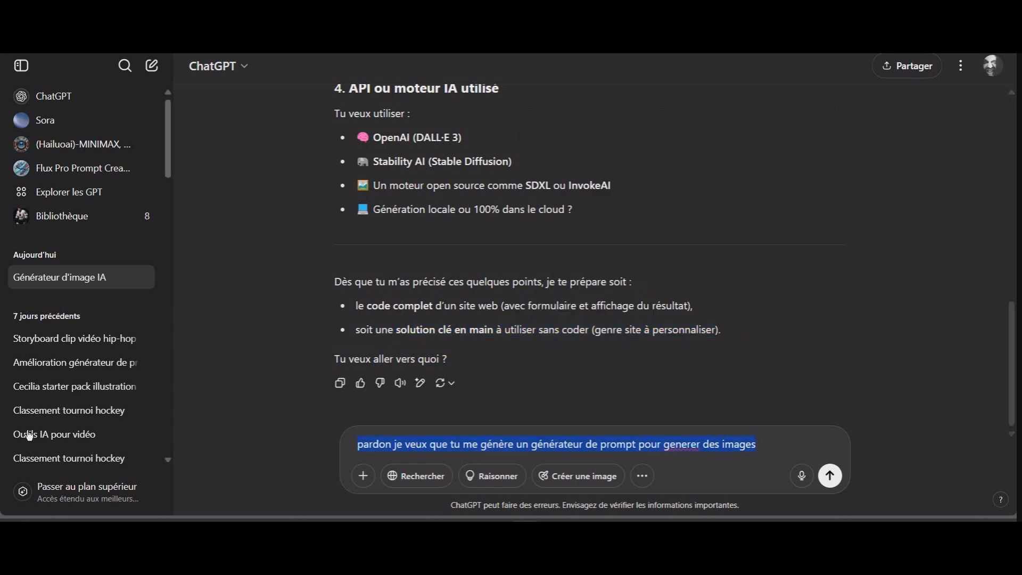
right_click(787, 451)
right_click(769, 442)
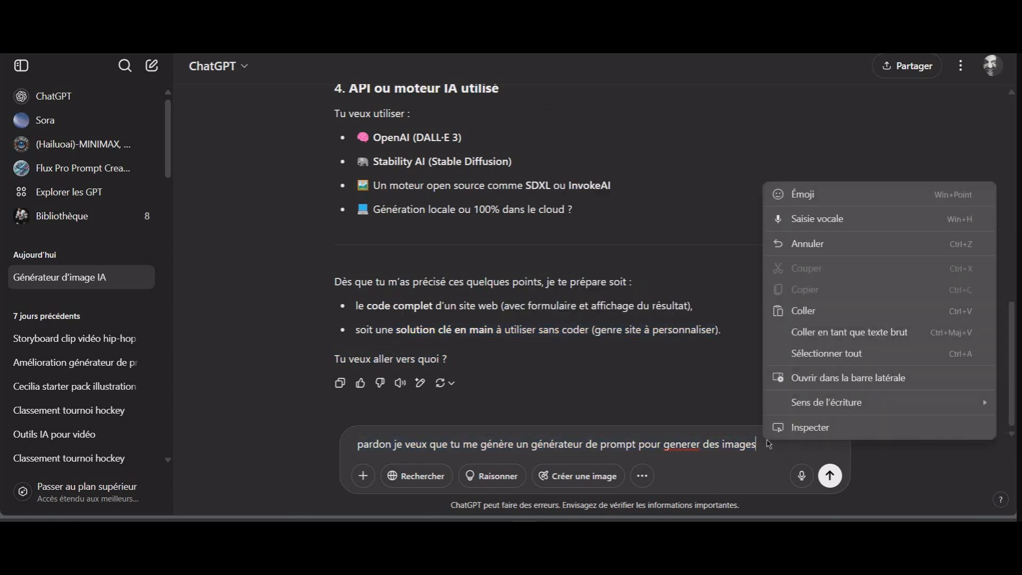
left_click(809, 311)
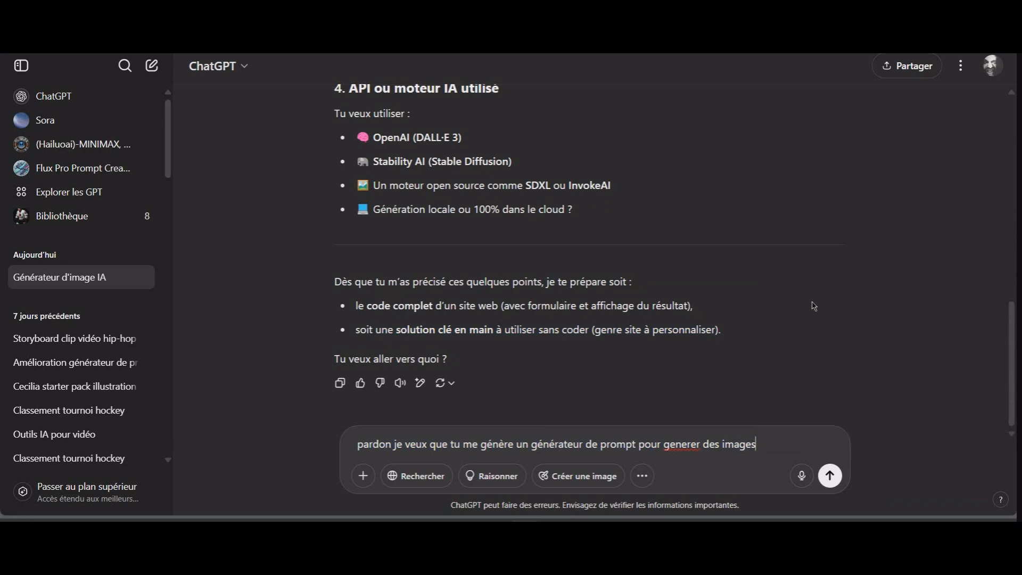
right_click(618, 459)
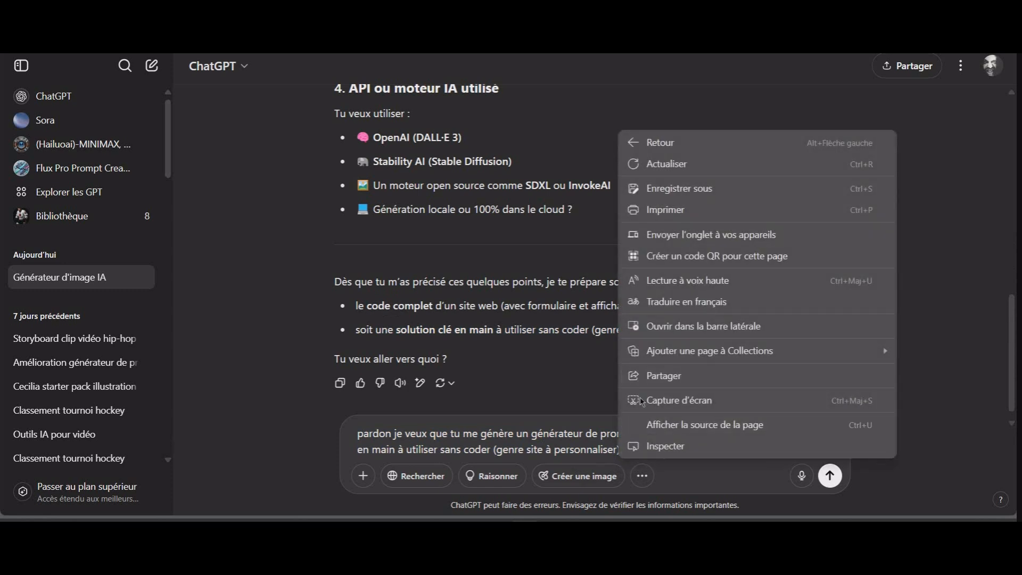
left_click(610, 459)
Overwrite the whole draft with the copied phrase "une solution clé en main à utiliser sans coder (genre site à personnaliser)." and send it
left_click(625, 452)
triple_click(626, 450)
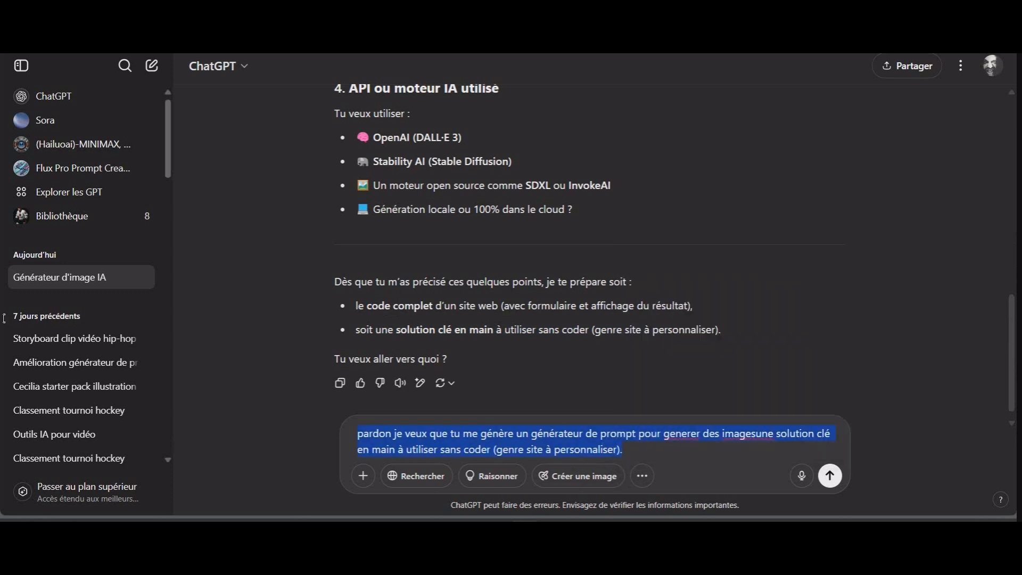
right_click(653, 450)
left_click(692, 319)
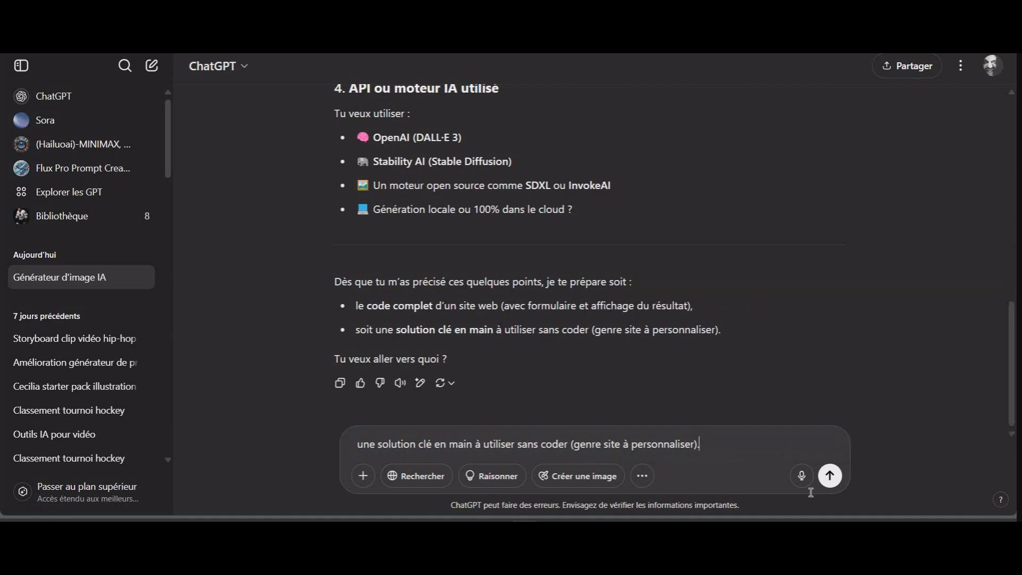
left_click(830, 476)
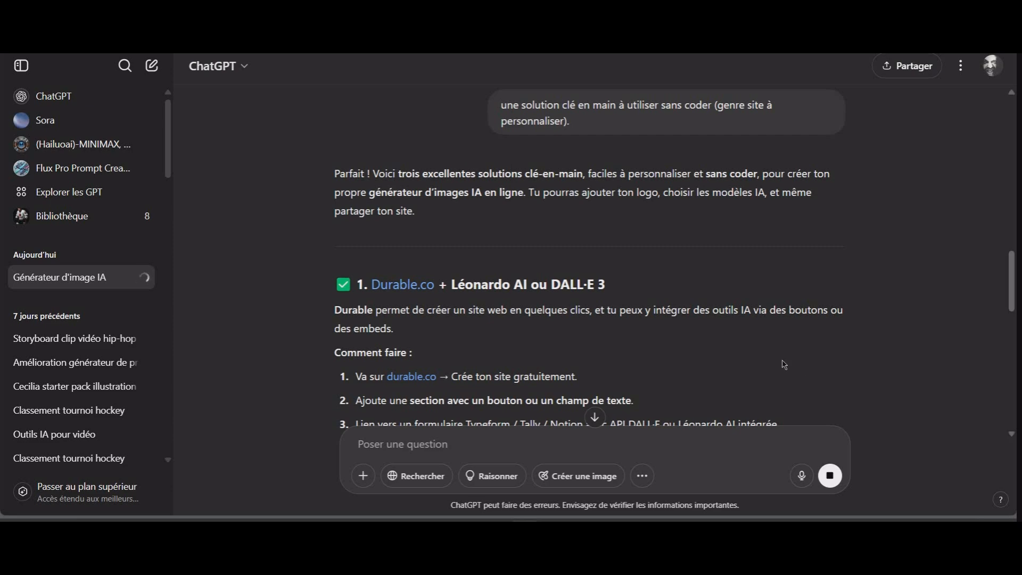
Read through the new reply's three no-code solutions based on Durable.co, Superflow and Glide
scroll(636, 420, "down", 1)
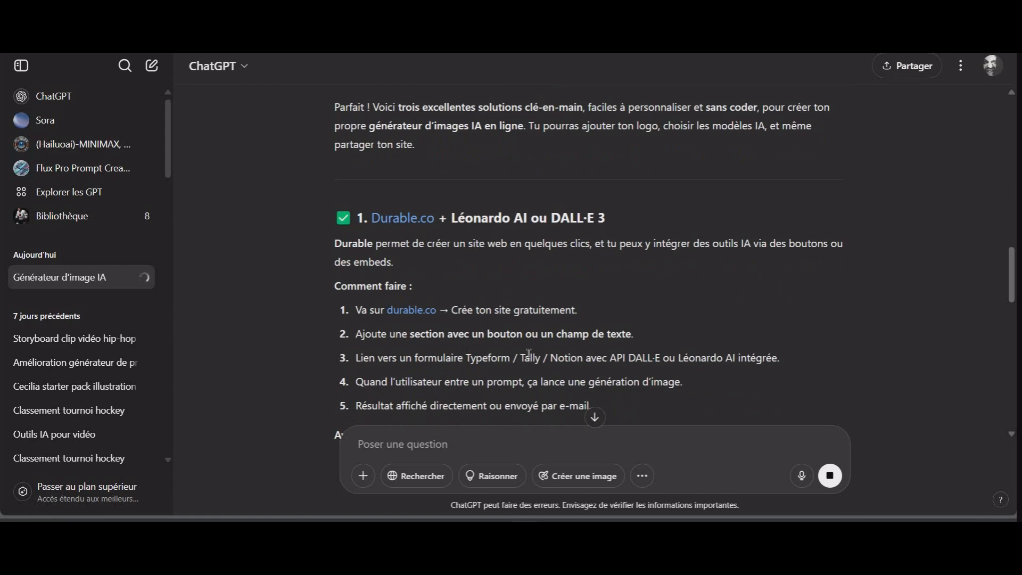
scroll(529, 353, "down", 2)
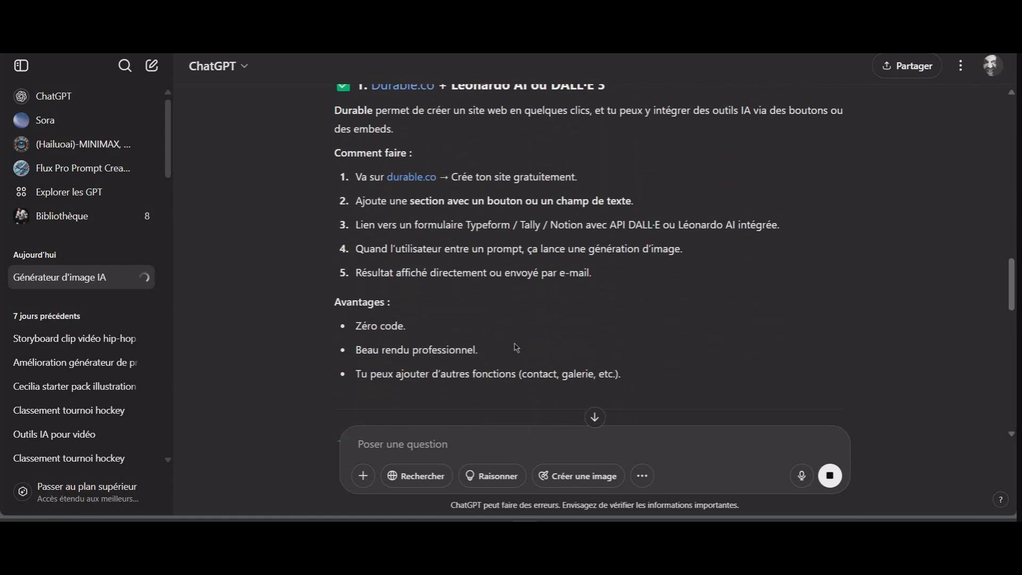
scroll(517, 347, "down", 1)
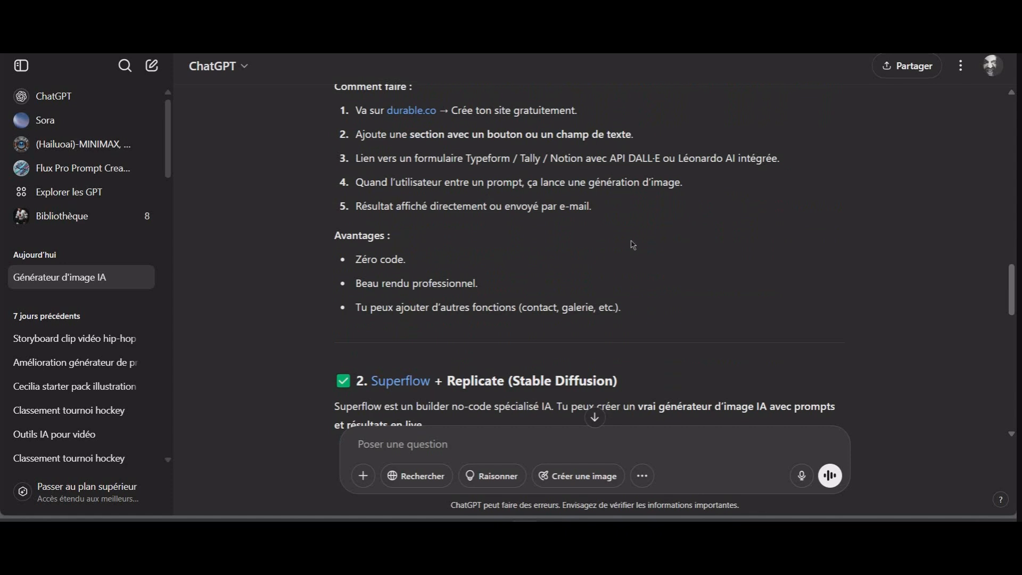
scroll(629, 269, "down", 3)
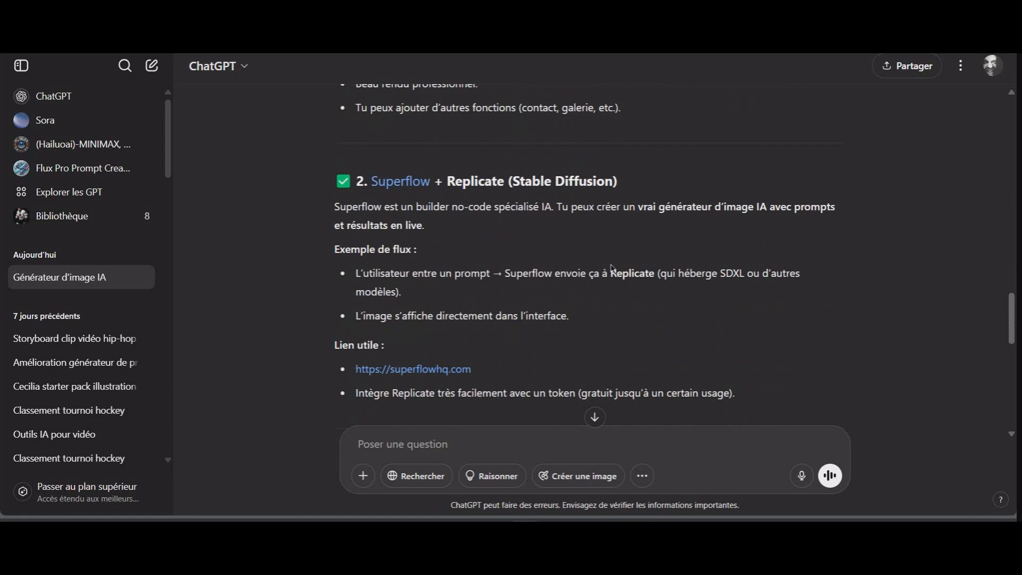
scroll(612, 269, "down", 5)
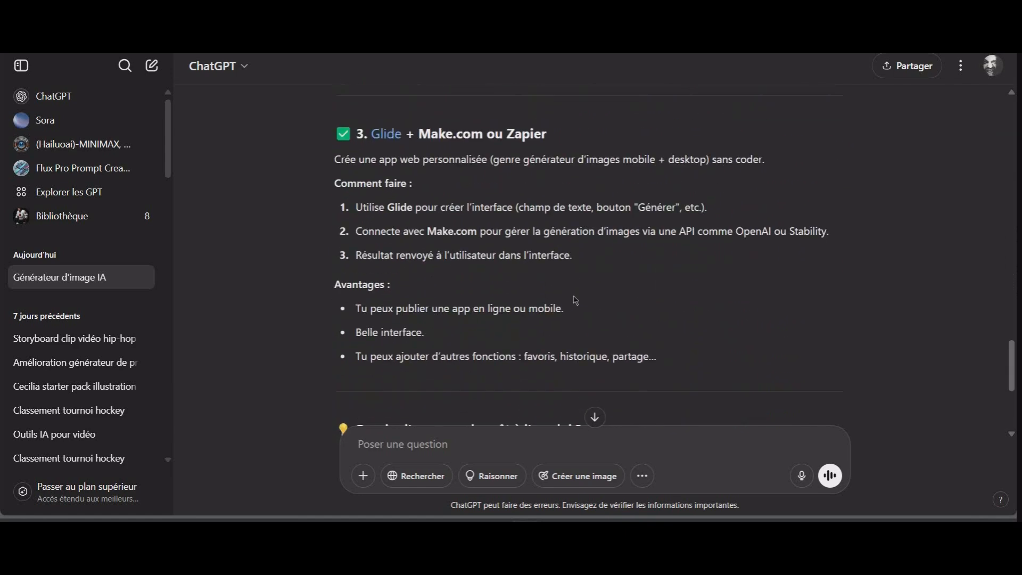
scroll(575, 300, "down", 4)
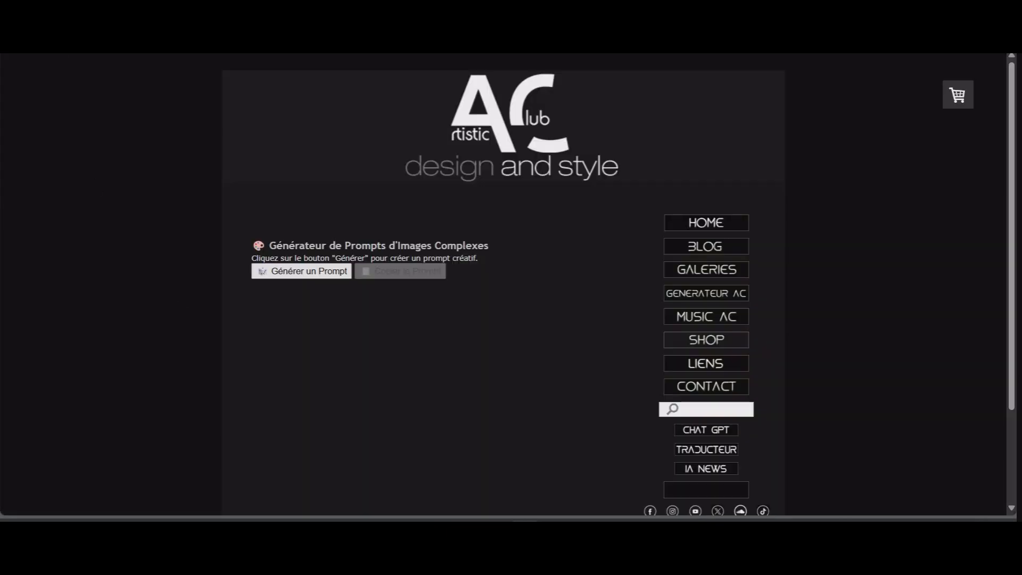
Open a new ChatGPT chat from the Artistic Club site and begin the request "Je veux que tu me creer un generateur de"
left_click(715, 433)
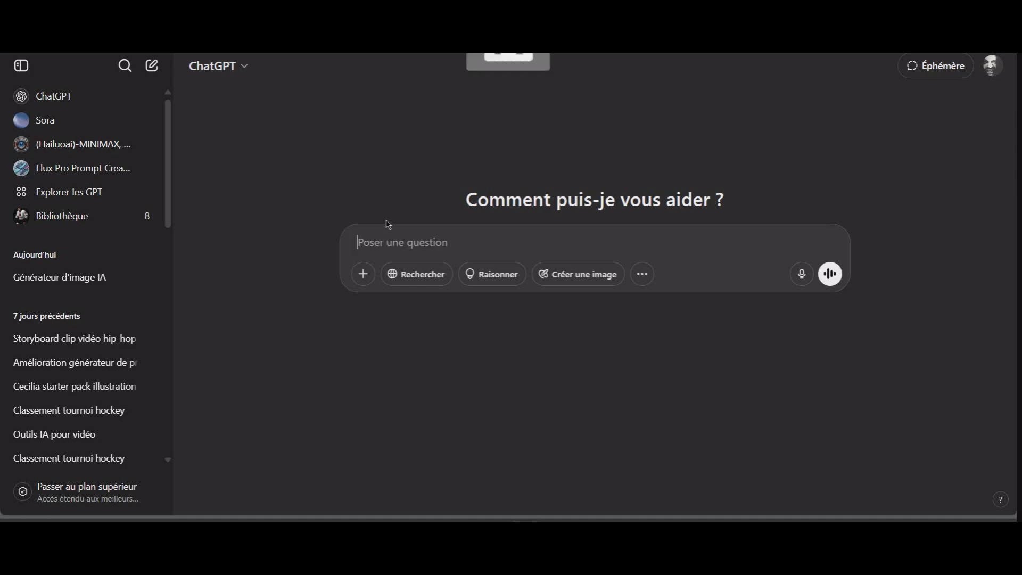
type("Je veux")
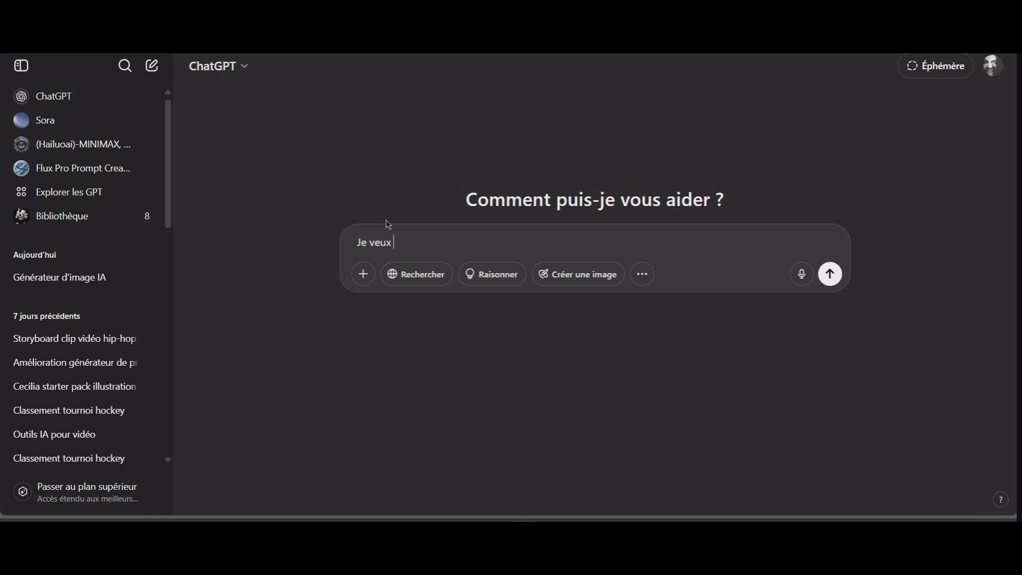
type(" que tu me ")
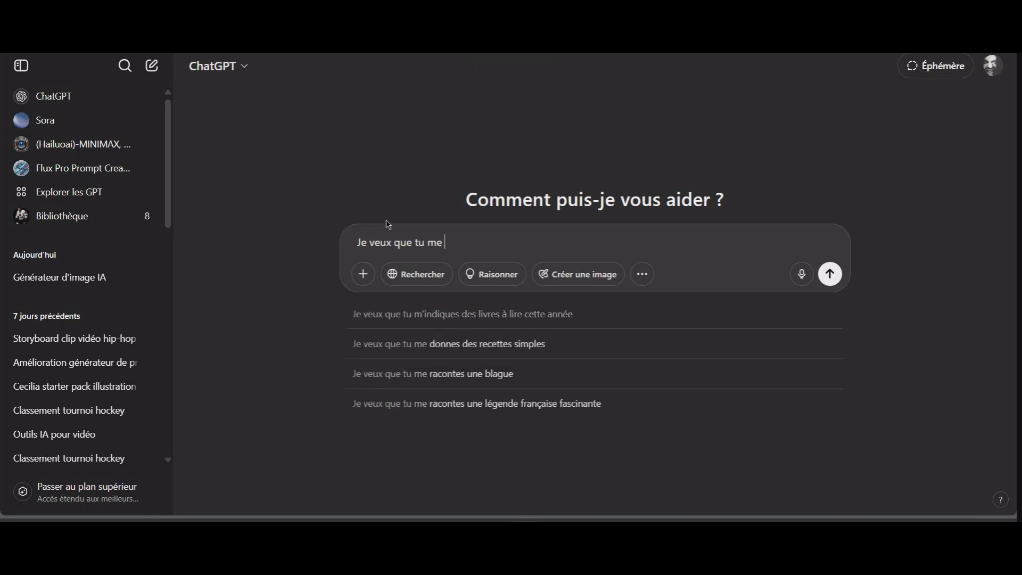
type("gz")
key("BackSpace")
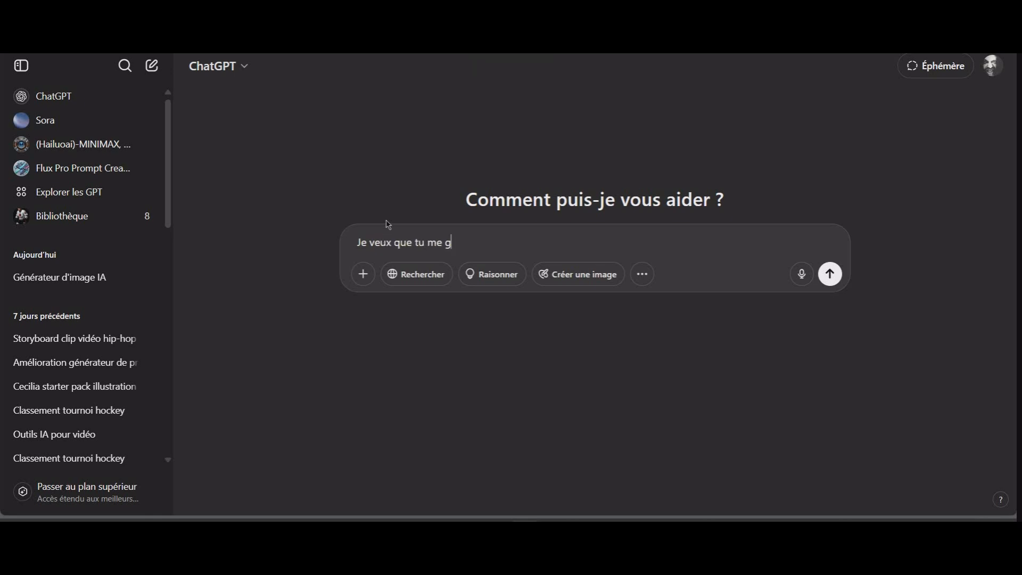
type("enère un")
key("BackSpace")
key("BackSpace")
key("BackSpace")
key("BackSpace")
key("BackSpace")
key("BackSpace")
key("BackSpace")
key("BackSpace")
key("BackSpace")
key("BackSpace")
type("crer")
type("er")
type(" un genera")
type("teur de ")
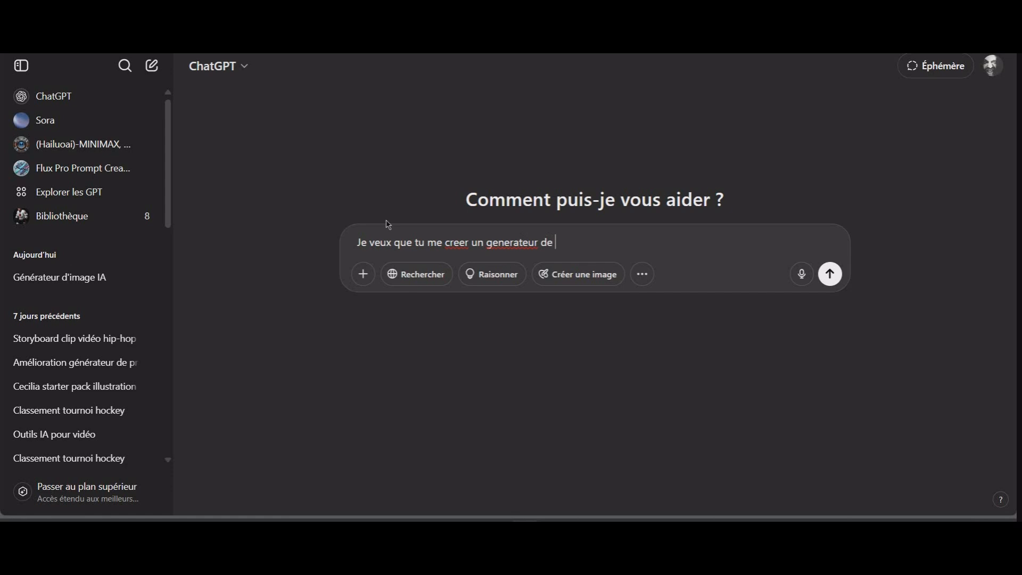
Complete the request with "prompts aléatoires pour ue je puisse les utiliser pour generer des images"
type("prompt  pour que je oui")
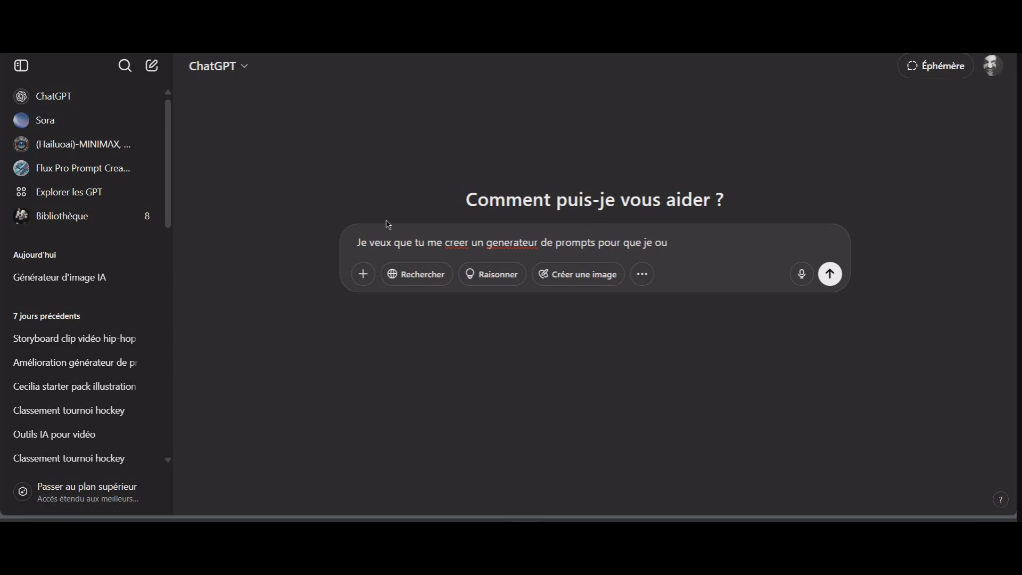
key("BackSpace")
key("BackSpace")
key("BackSpace")
key("BackSpace")
key("BackSpace")
key("BackSpace")
key("BackSpace")
key("BackSpace")
key("BackSpace")
key("BackSpace")
key("BackSpace")
key("BackSpace")
key("BackSpace")
key("BackSpace")
type("aléatoires pour ue je puisse")
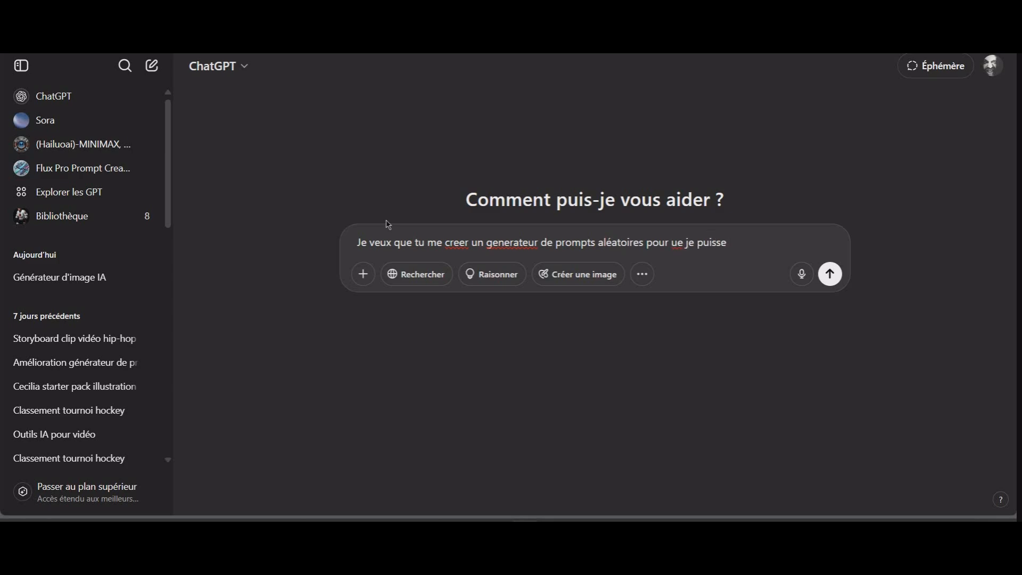
type(" les utiliser pour generer ds")
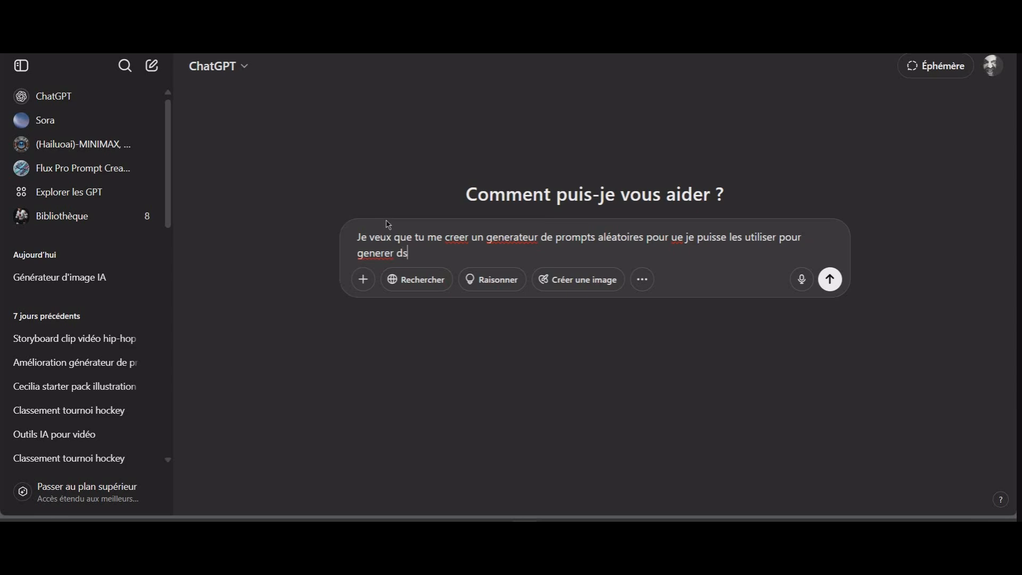
key("BackSpace")
type("es imahe")
key("BackSpace")
key("BackSpace")
type("ges")
Correct the request's spelling to "créer", "générateur", "générer" and "que"
right_click(467, 242)
left_click(508, 255)
right_click(531, 248)
left_click(565, 255)
right_click(371, 254)
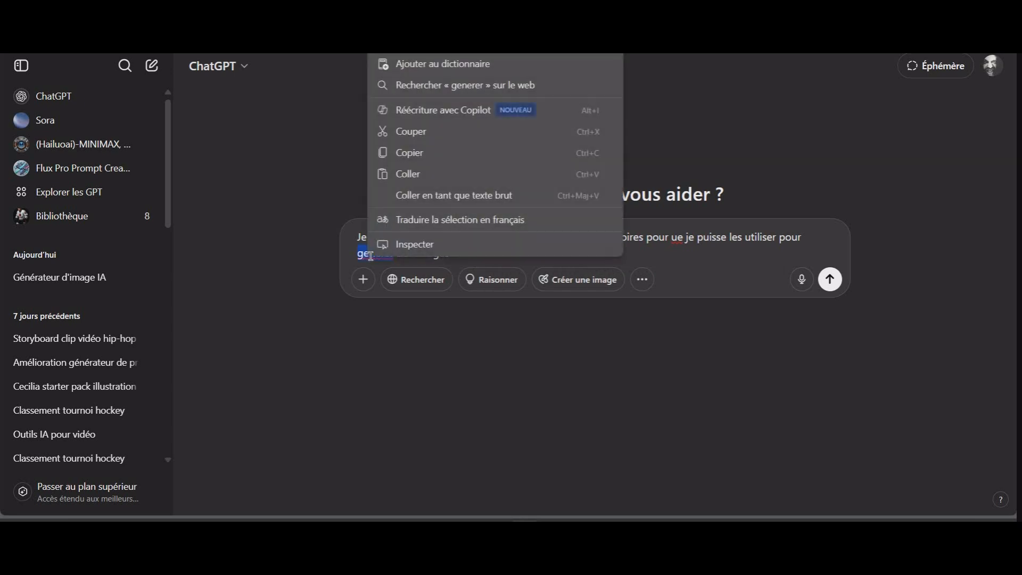
left_click(421, 42)
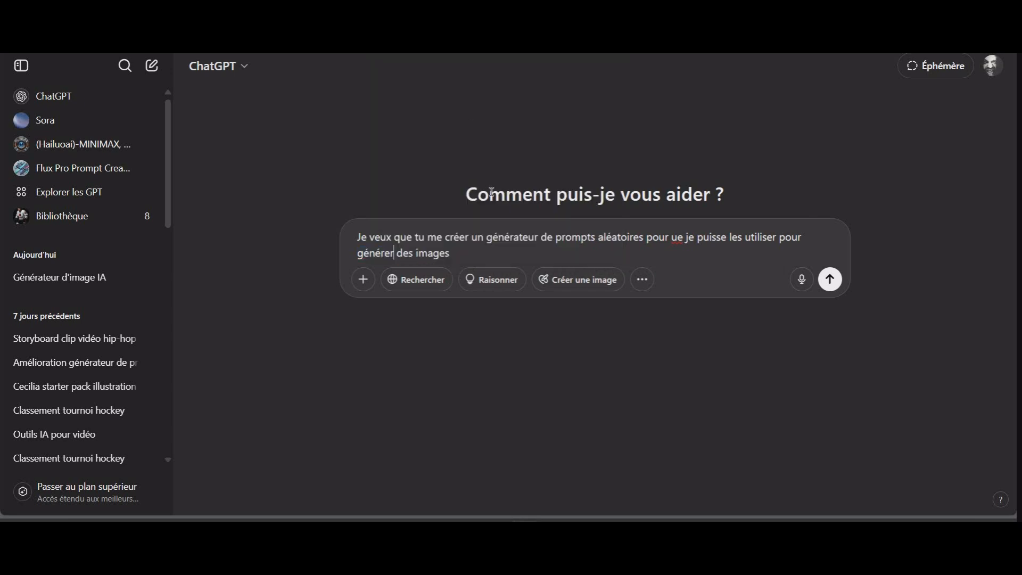
left_click(679, 241)
double_click(676, 238)
type("que")
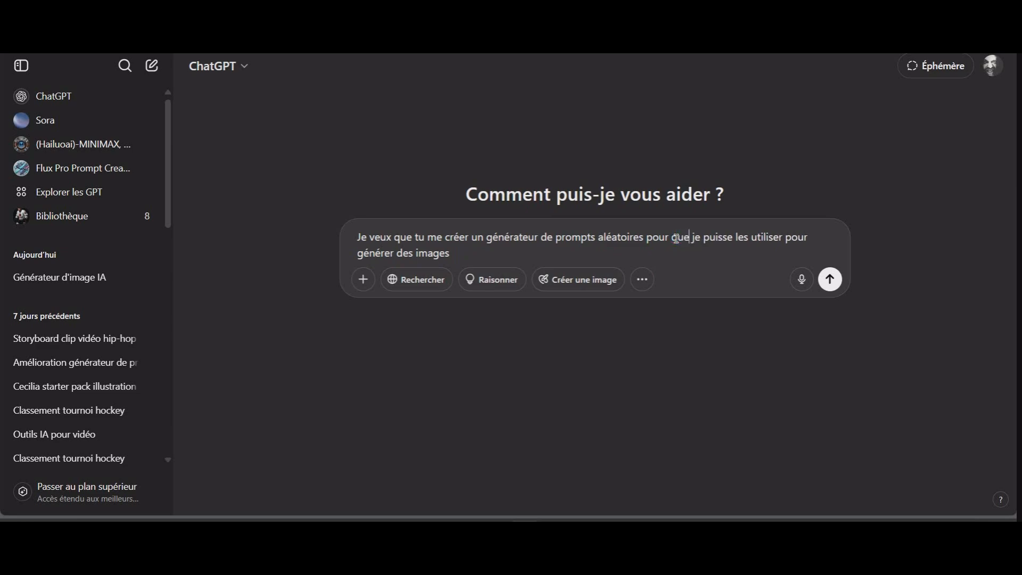
Send the generator request and begin answering the follow-up questions with "je veux u outil qui soit polyvalent, autrement qu'il"
left_click(830, 281)
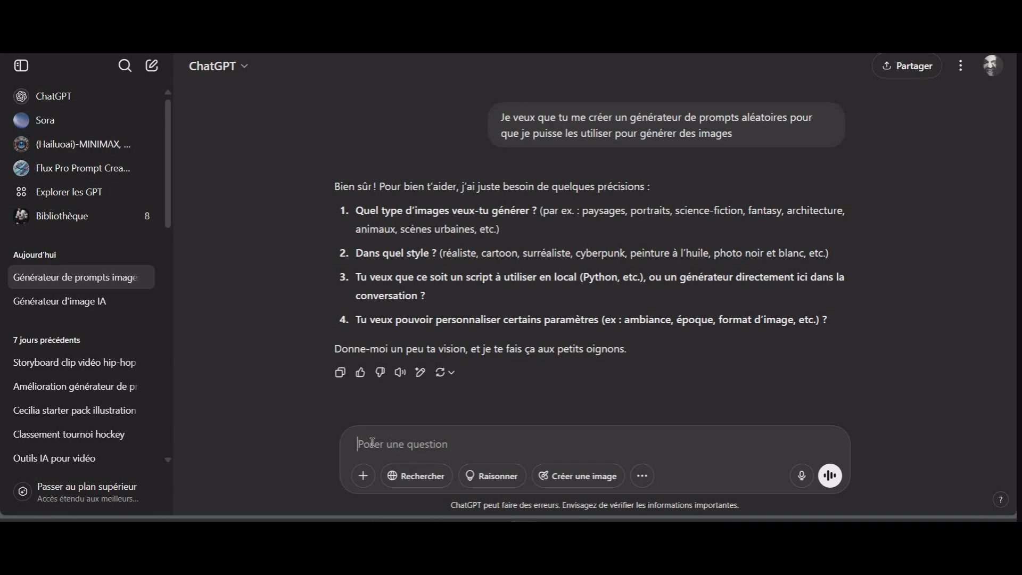
type("je veux u outilsqui soit polyvakent")
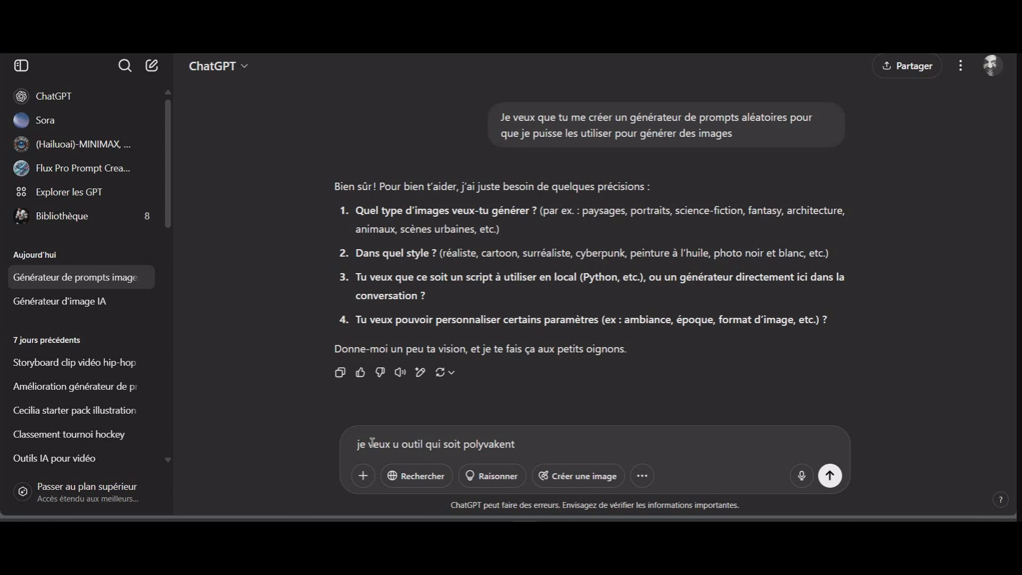
key("BackSpace")
key("BackSpace")
key("BackSpace")
key("BackSpace")
type("lent, autrement qu'il ")
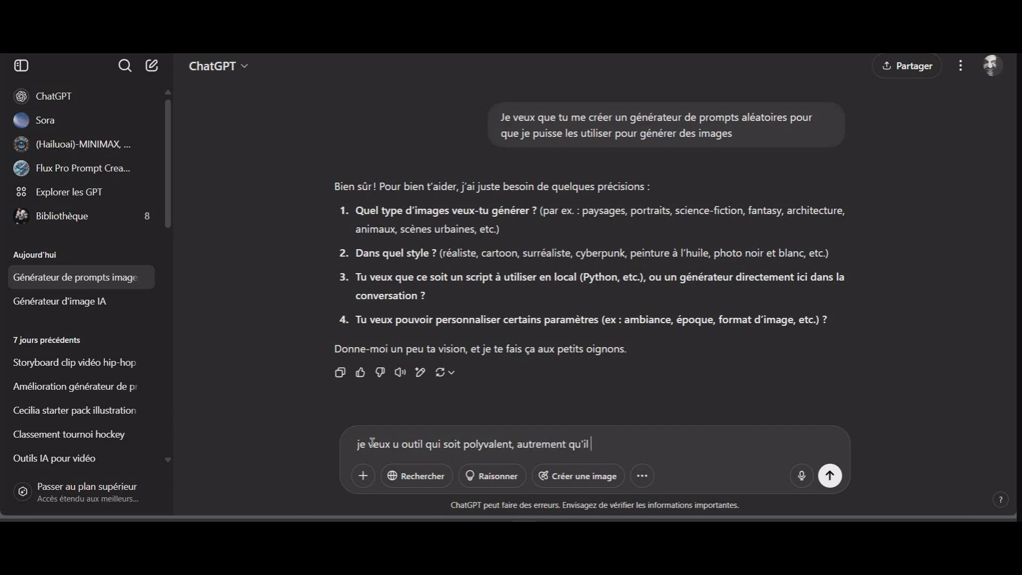
Continue the answer with "puisse générer des prompts de toutes sortes, street photo, paysages, personnage,", correcting the spelling of "générer"
type("puisse generer des ")
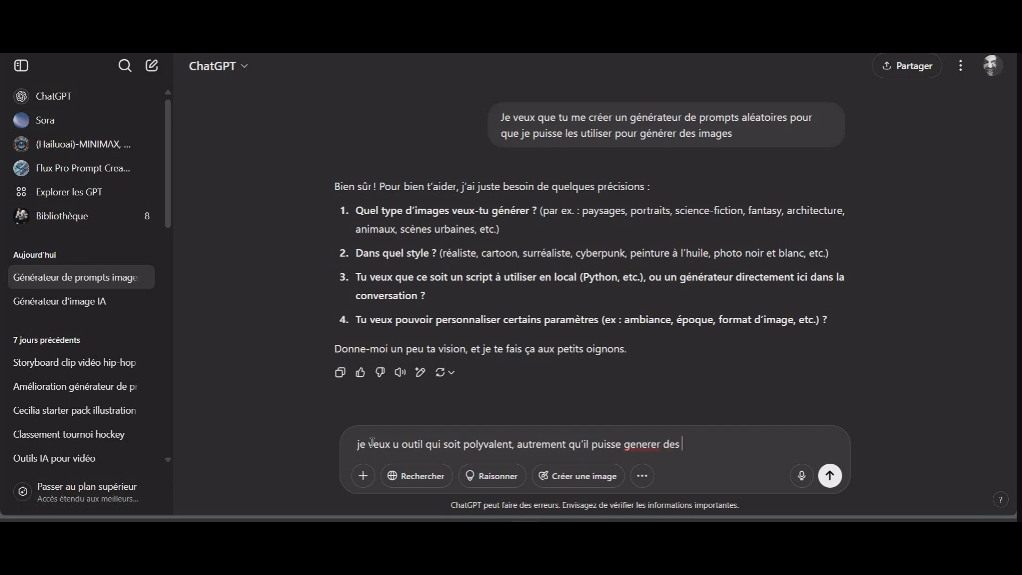
type("prompts de toutes ")
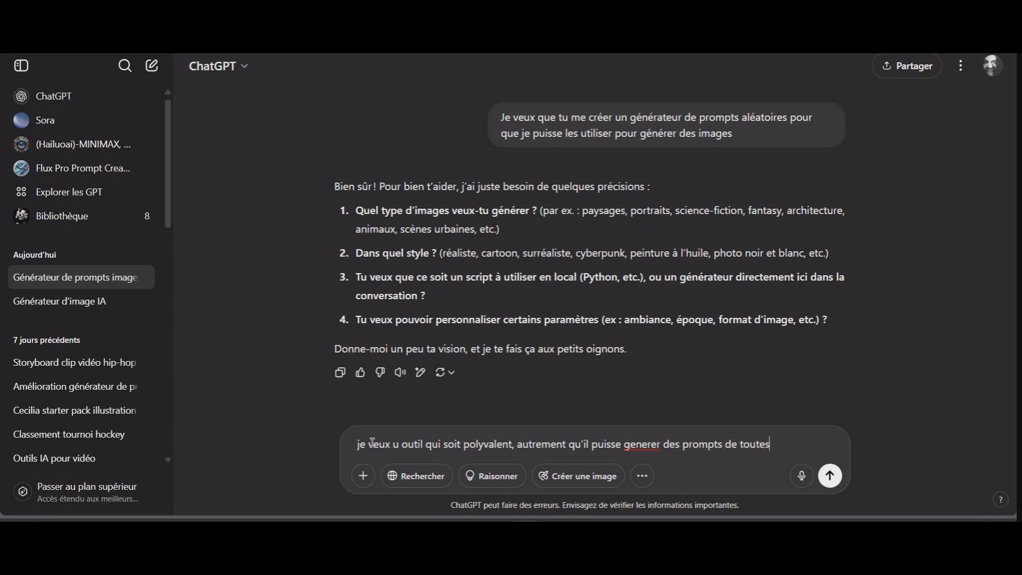
type("sortes, street photo")
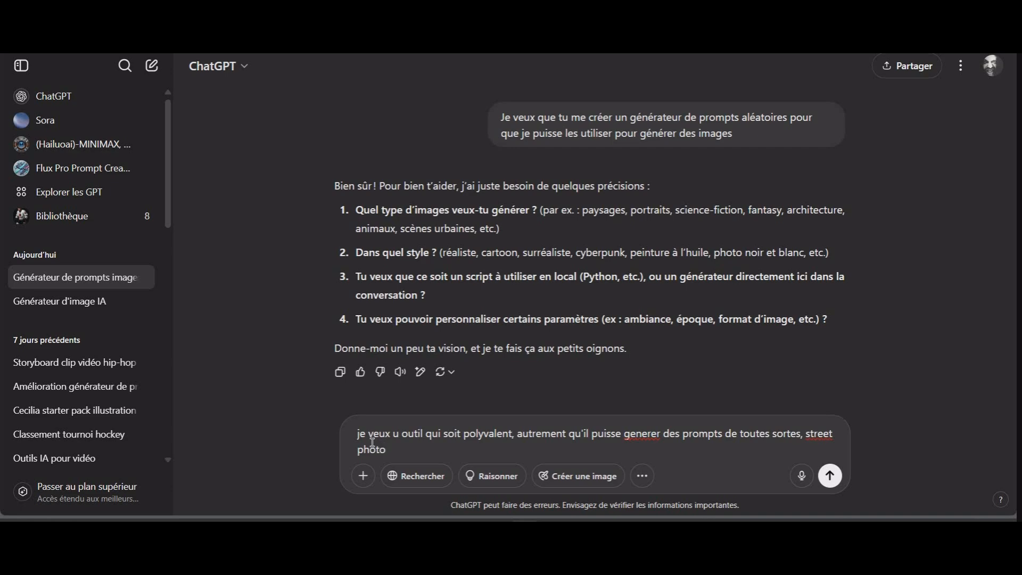
type(", paysages, personnage")
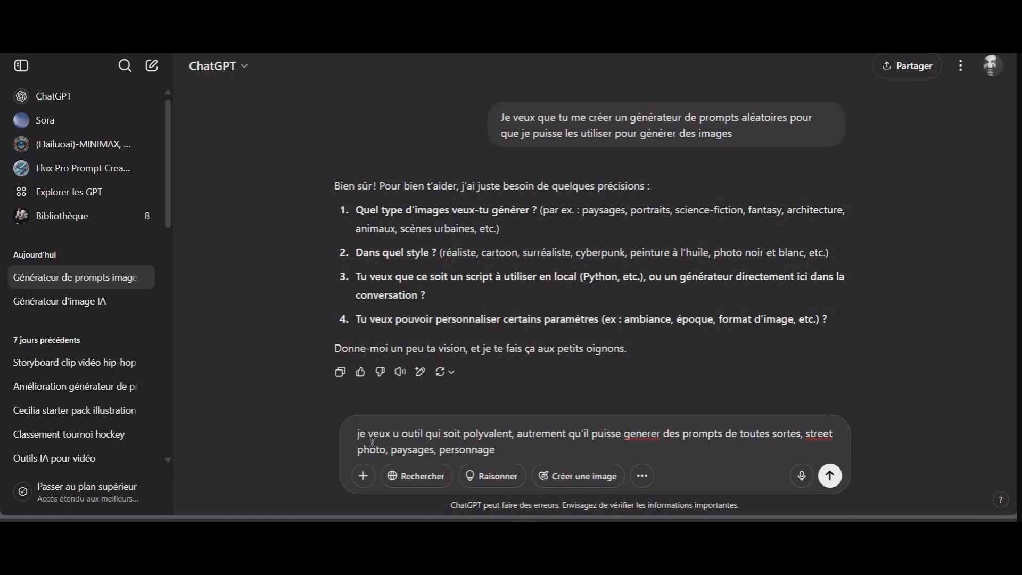
type(",")
right_click(642, 436)
left_click(697, 181)
Complete the list of styles with "anime, sciences fiction, cinématique, 3d, etc;;" and send the message
left_click(511, 453)
type("anime, sciencs")
key("BackSpace")
type("es fiction, cinématiq")
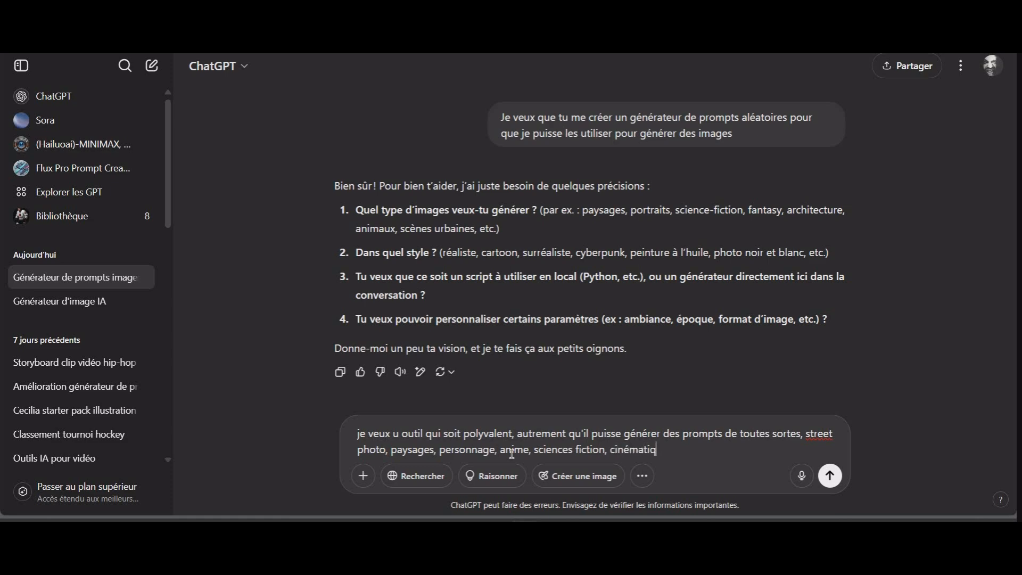
type("ue,")
type("3 d")
key("BackSpace")
key("BackSpace")
type("d,")
type("etc;")
key("Return")
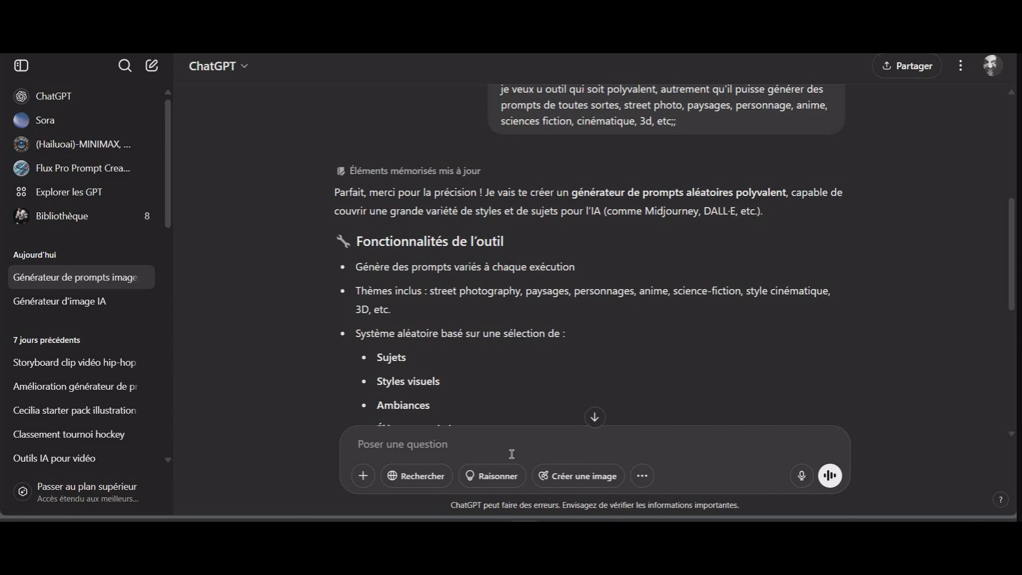
Copy the reply's option "version plus avancée, avec interface texte où tu peux sélectionner un style ou un thème avant génération" into a new message
scroll(370, 380, "down", 2)
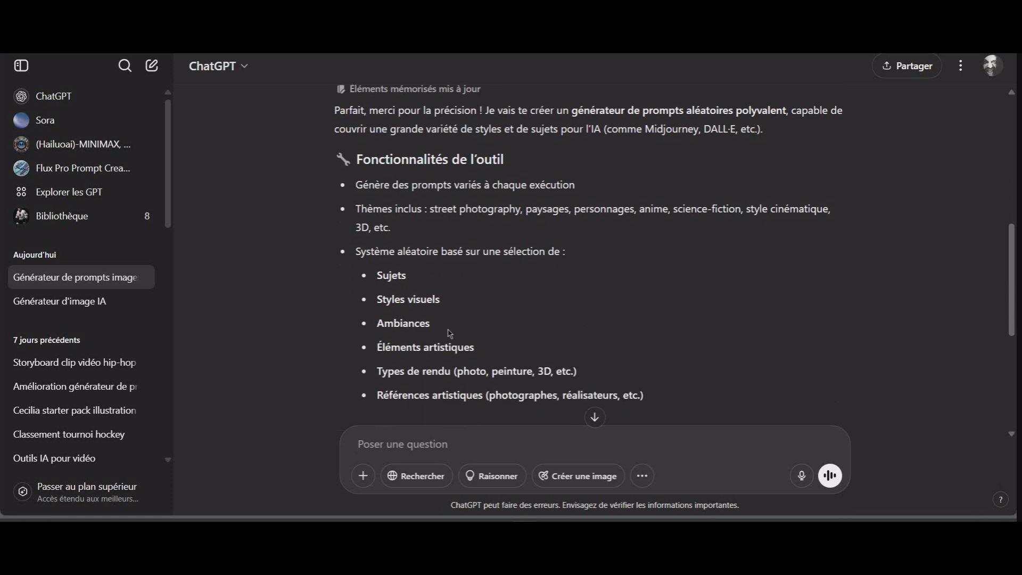
scroll(450, 333, "down", 3)
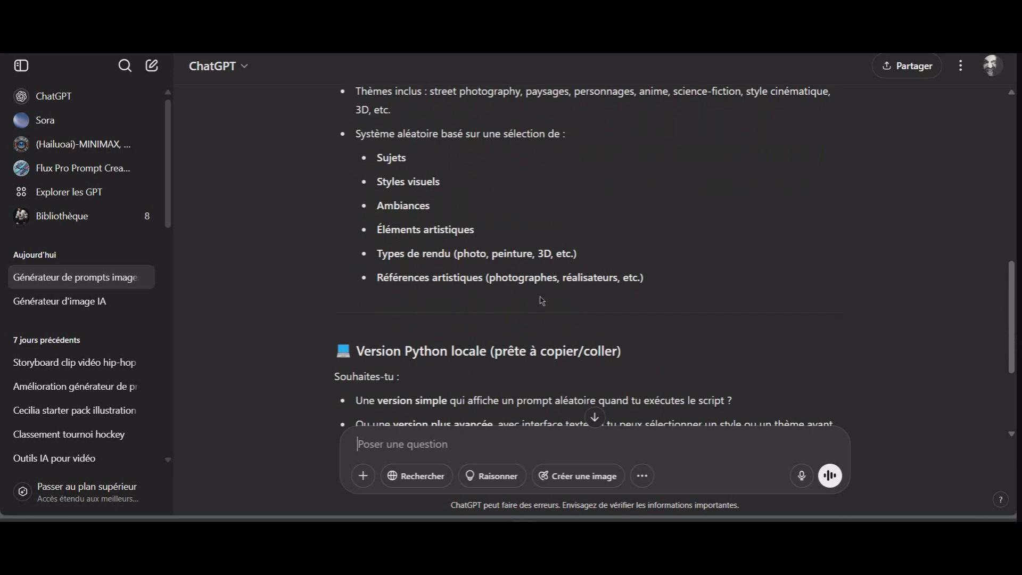
scroll(670, 245, "down", 1)
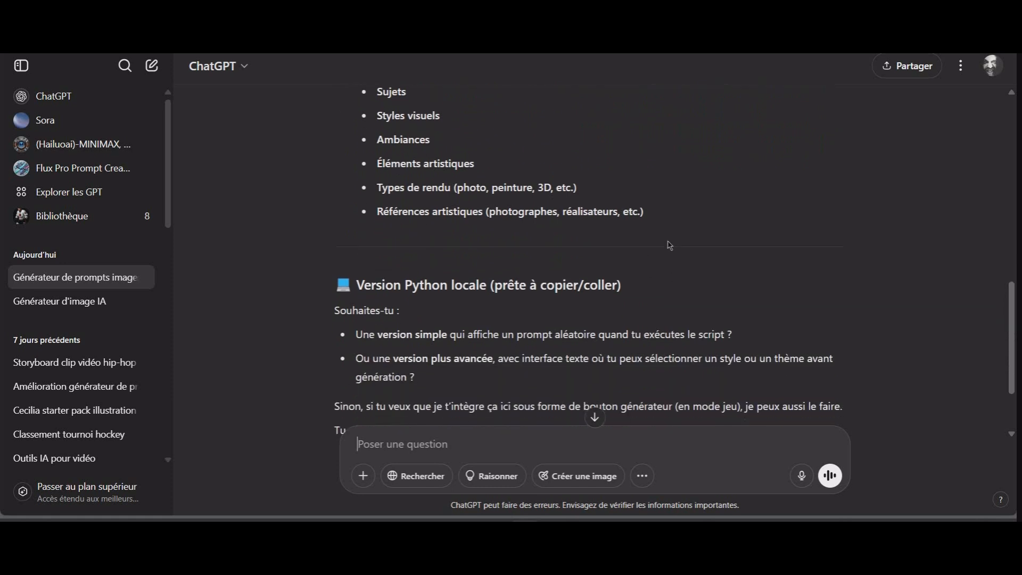
scroll(670, 245, "down", 1)
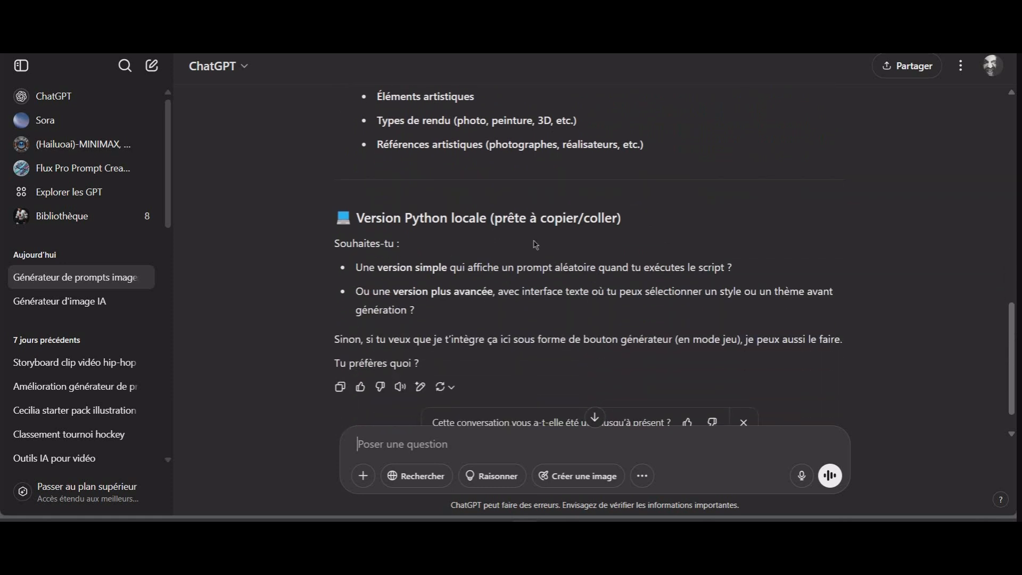
scroll(452, 243, "down", 1)
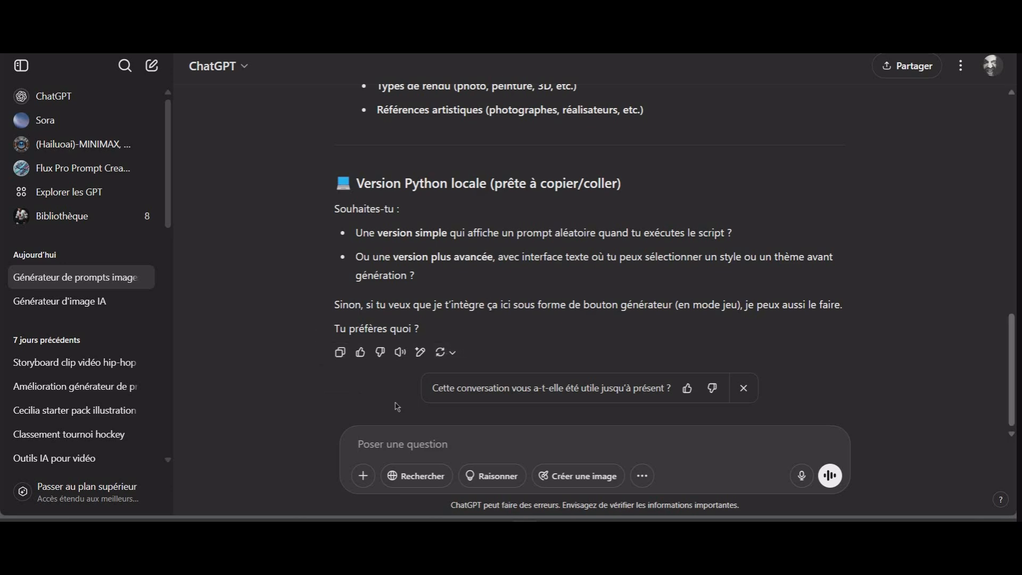
left_click_drag(394, 256, 900, 276)
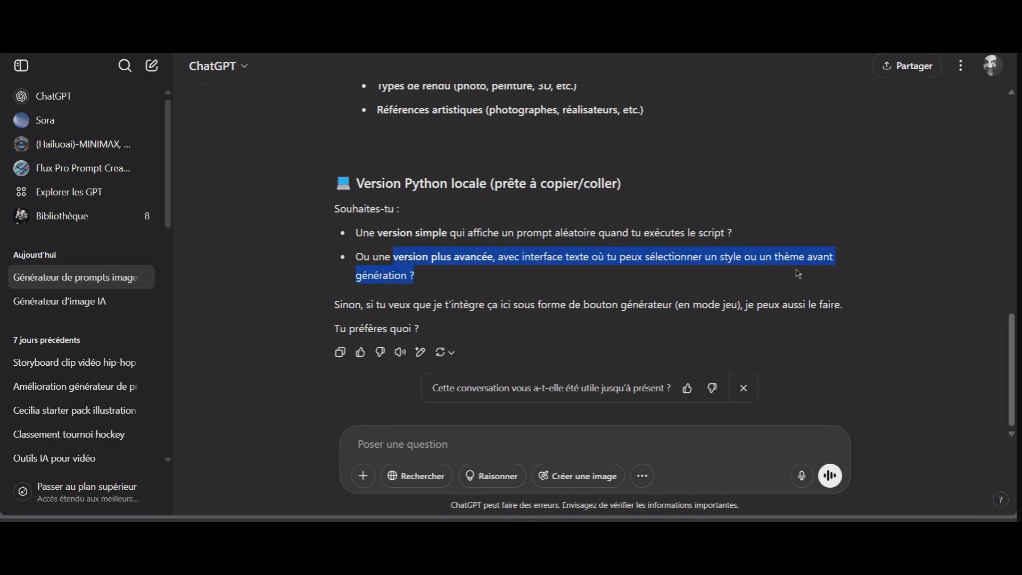
left_click_drag(829, 271, 404, 275)
right_click(405, 275)
left_click(431, 285)
left_click(380, 444)
right_click(380, 444)
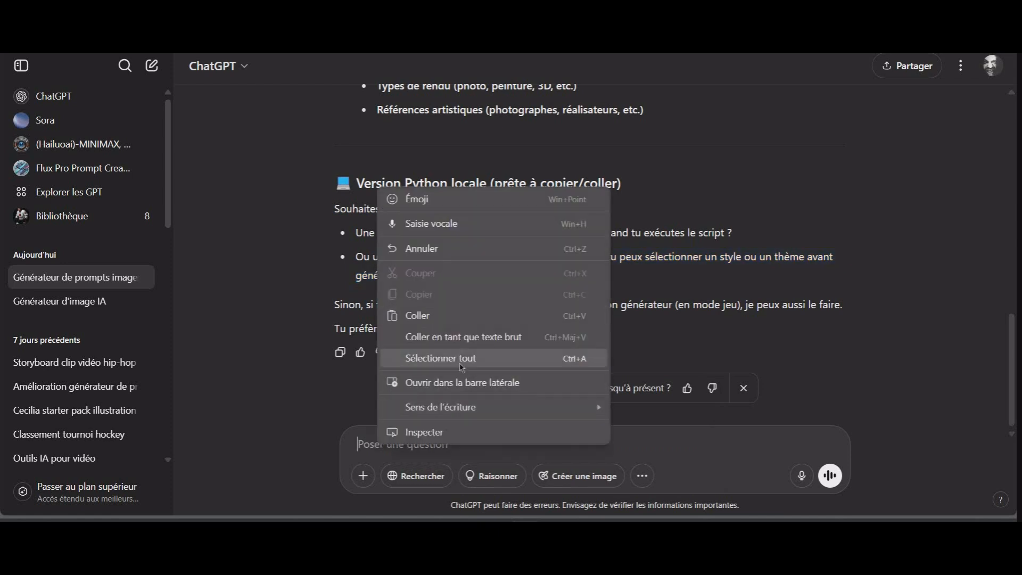
left_click(426, 315)
Add "et je veux un embedding pour le tester sur mon site jimdo" to the message and send it
type("et je eu")
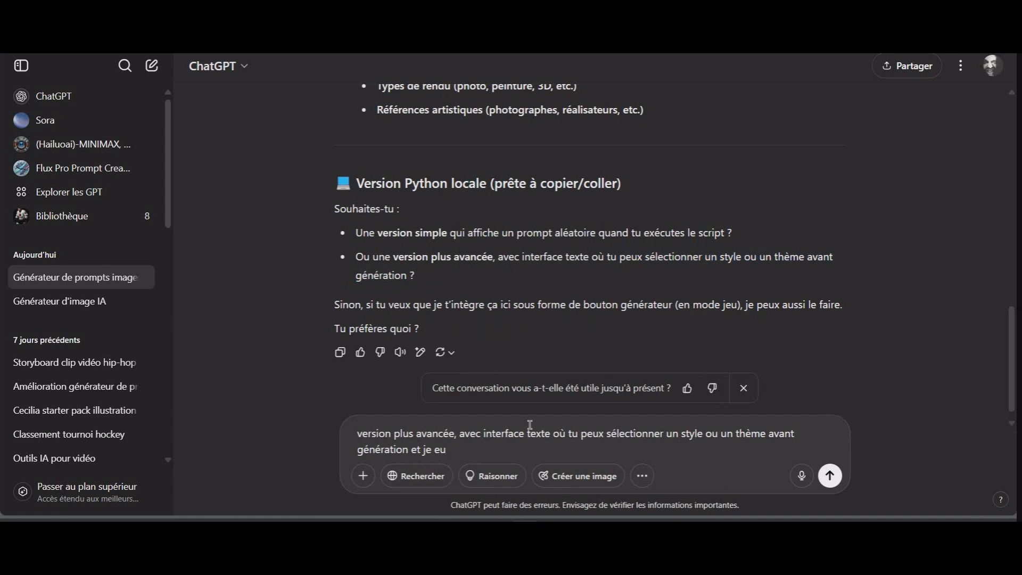
type("x")
key("BackSpace")
key("BackSpace")
key("BackSpace")
type("veux un")
type(" embed")
type("u")
key("BackSpace")
type("dding p")
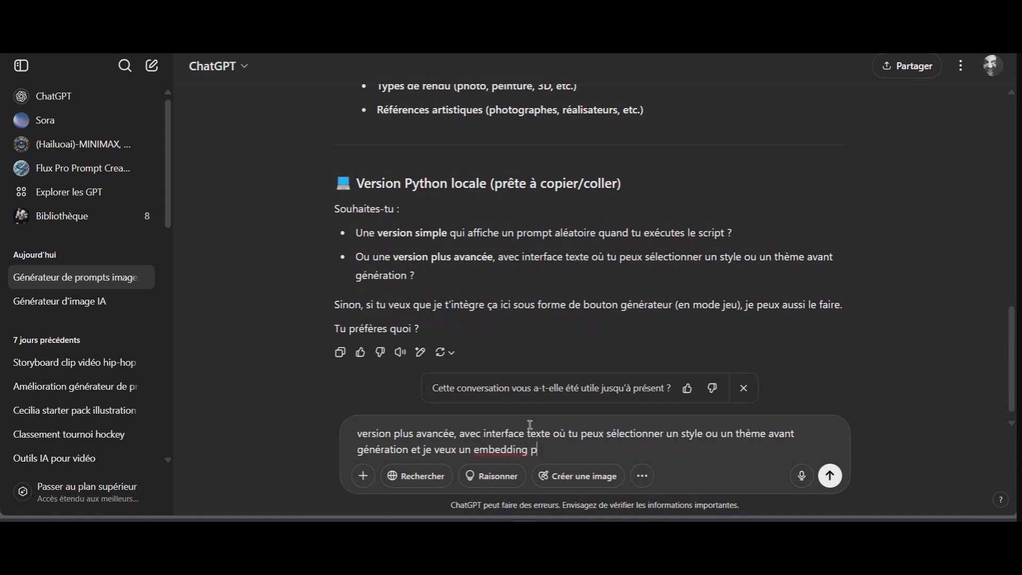
type("our le tester sur mon si")
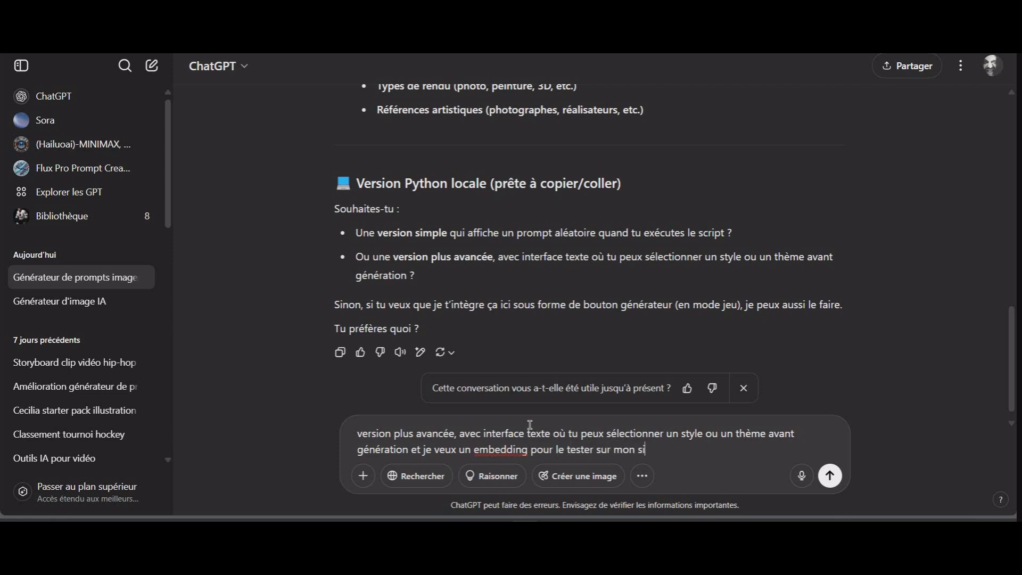
type("te jimdo")
left_click(829, 479)
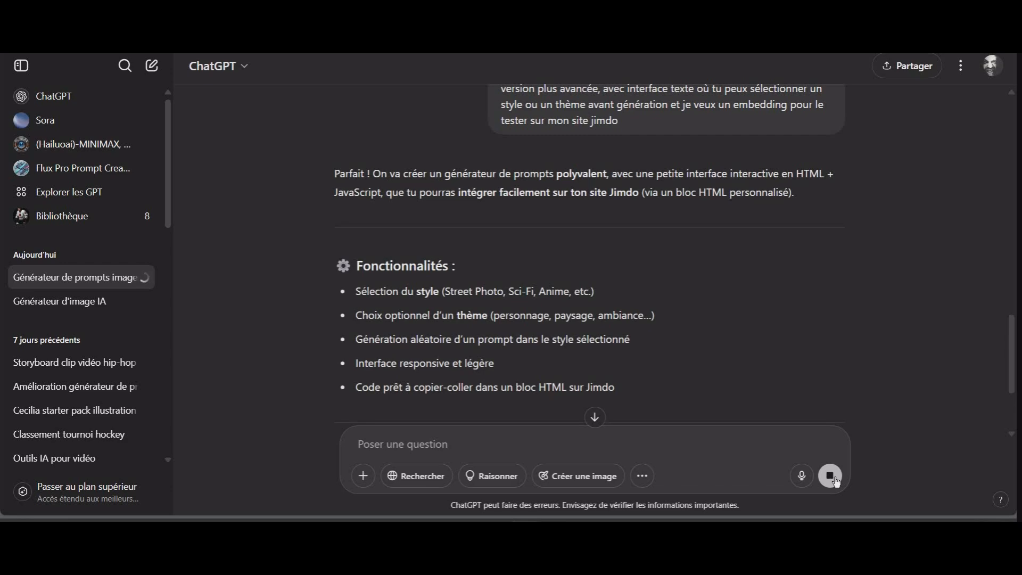
left_click(834, 479)
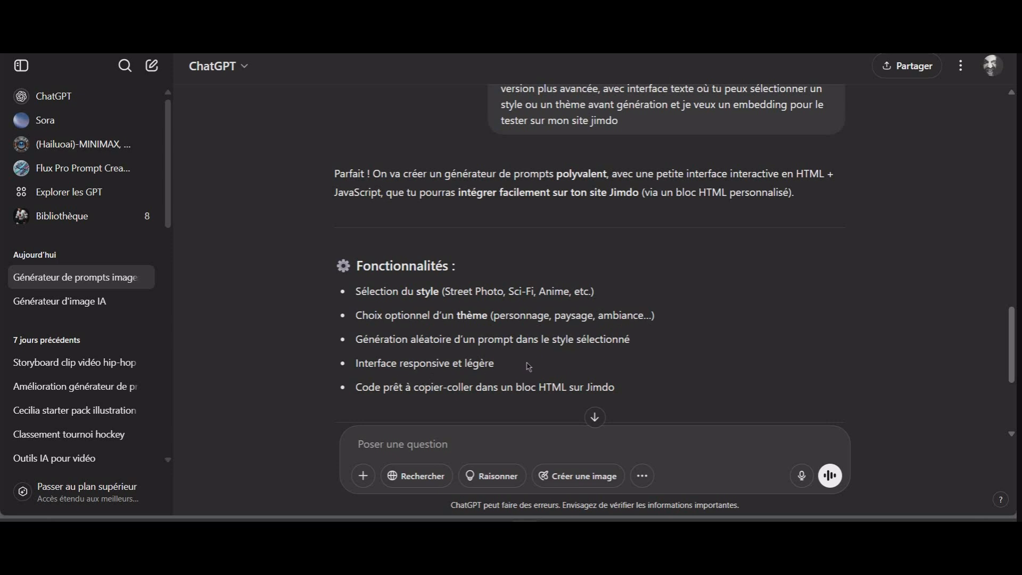
Copy the option "Plus long et détaillé, avec des précisions artistiques (caméra, lumière, artiste, ambiance)" into a new message and append "et jeux veux"
scroll(522, 368, "down", 1)
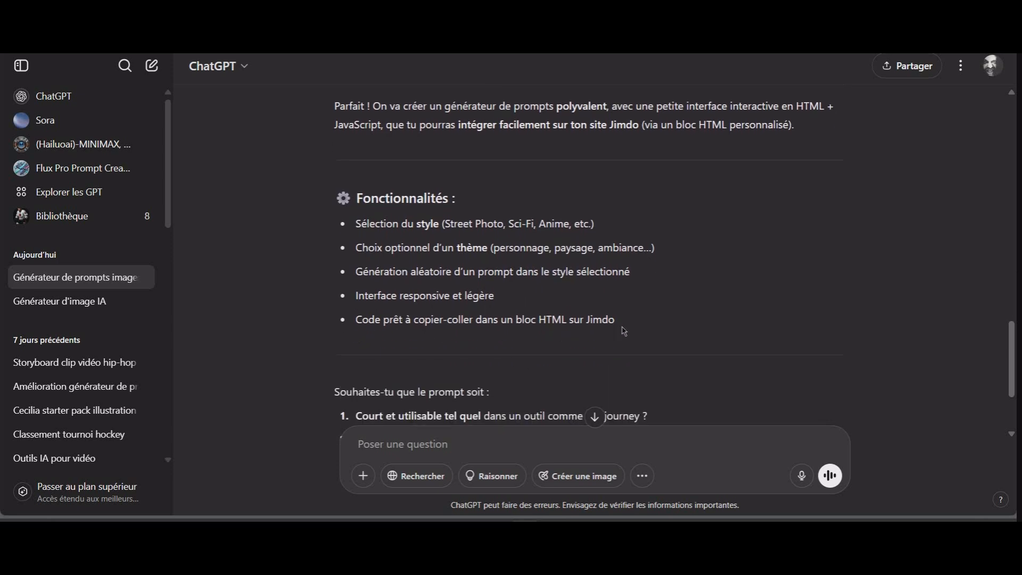
scroll(624, 331, "down", 1)
scroll(633, 253, "down", 1)
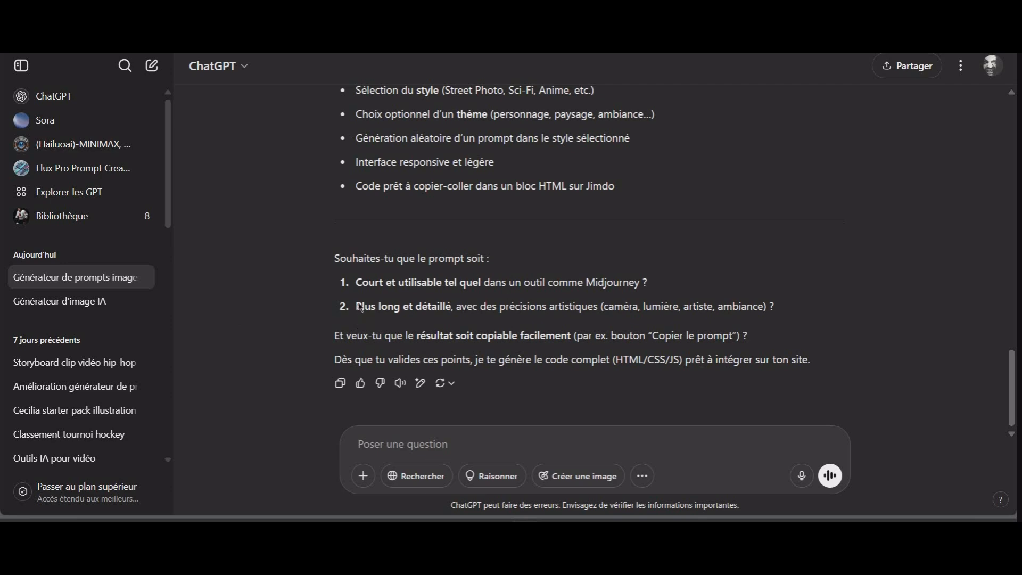
left_click_drag(361, 308, 779, 310)
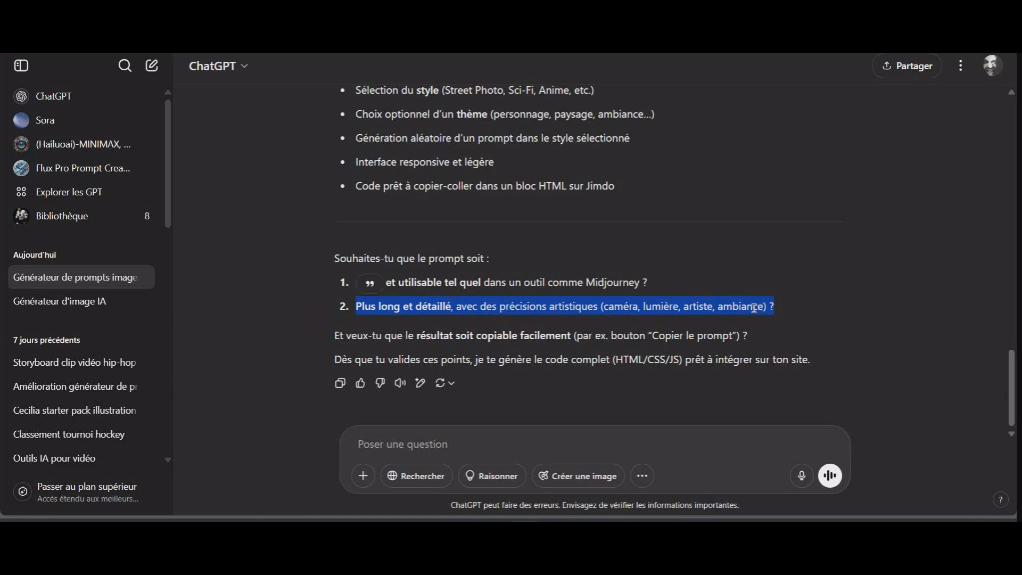
right_click(754, 308)
left_click(746, 98)
left_click(378, 442)
right_click(377, 441)
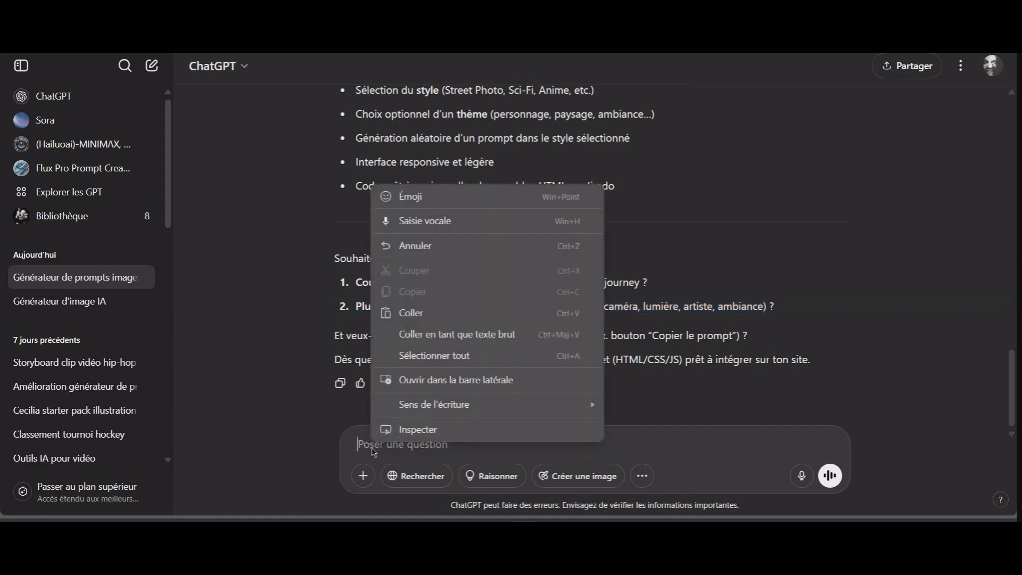
right_click(369, 448)
left_click(440, 320)
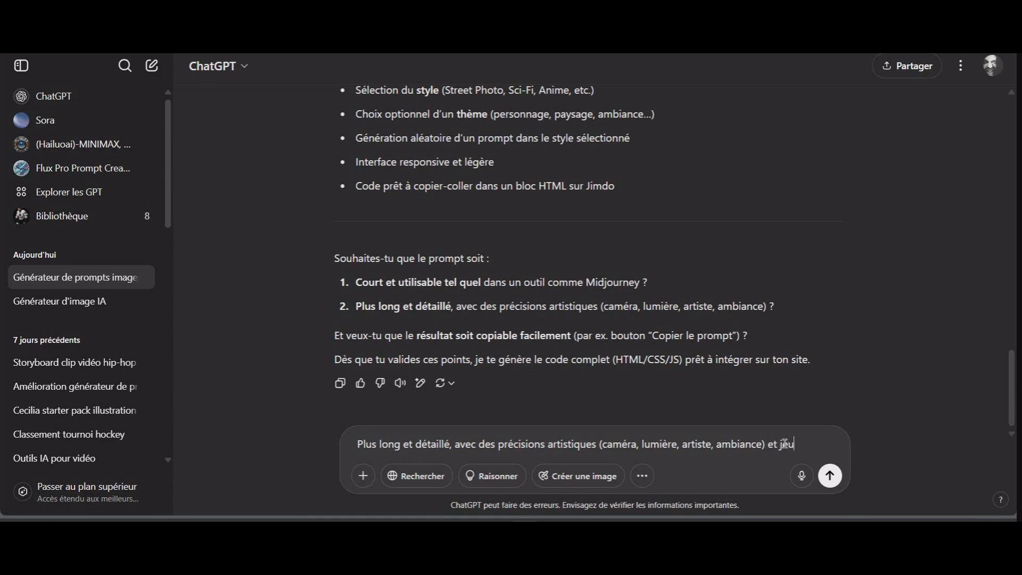
type("veux")
Copy the phrase "que le résultat soit copiable facilement (par ex. bouton “Copier le prompt”) ?" from the reply
left_click_drag(385, 337, 748, 334)
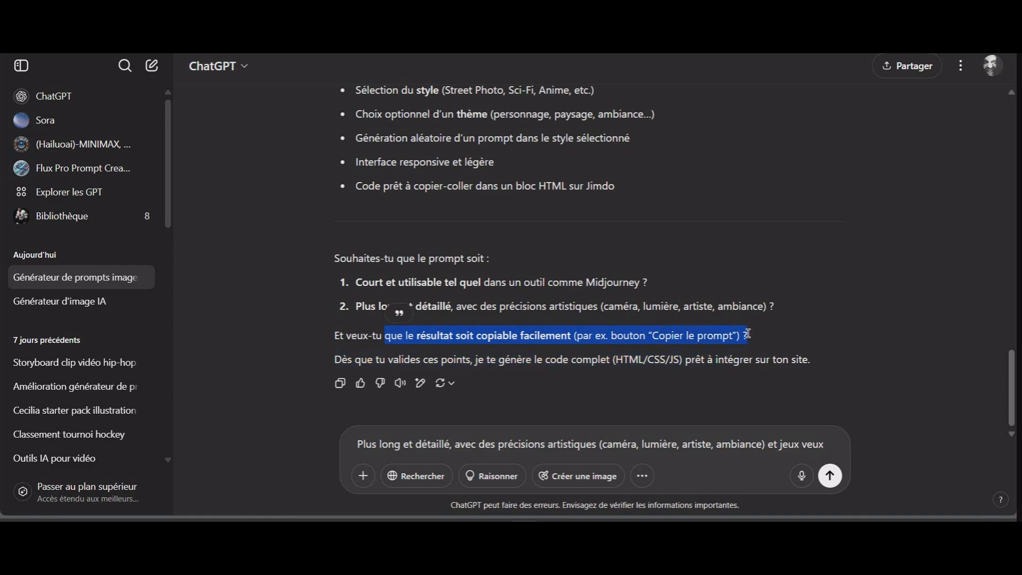
right_click(748, 334)
left_click(759, 127)
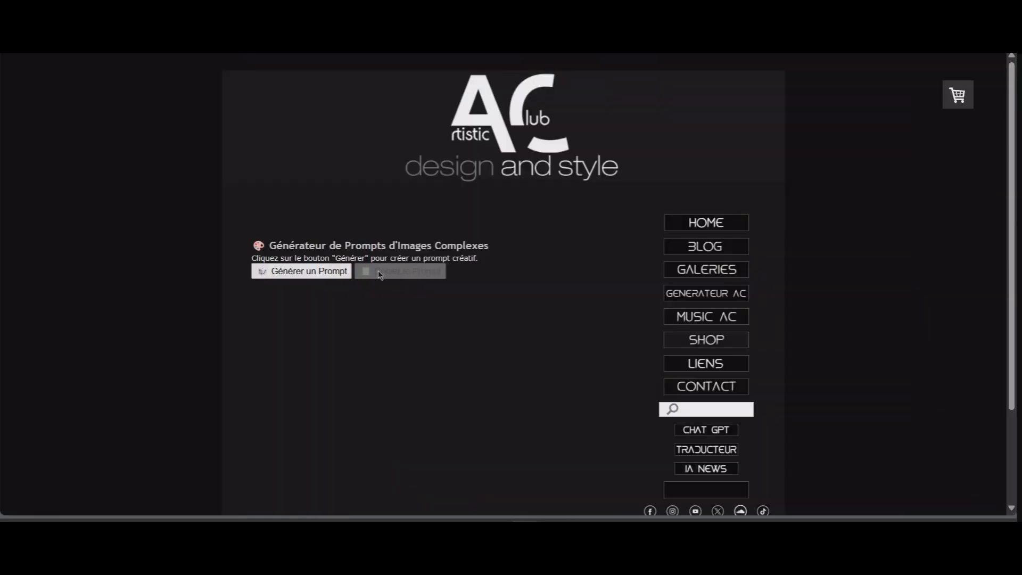
On the Artistic Club site's complex image prompt generator page, generate a random prompt and copy it
left_click(315, 272)
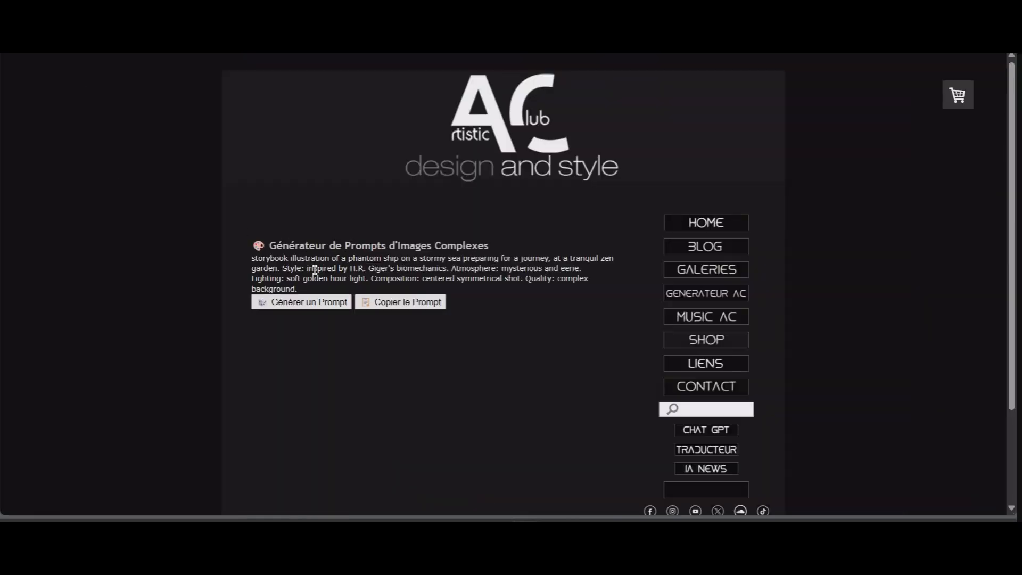
left_click(411, 303)
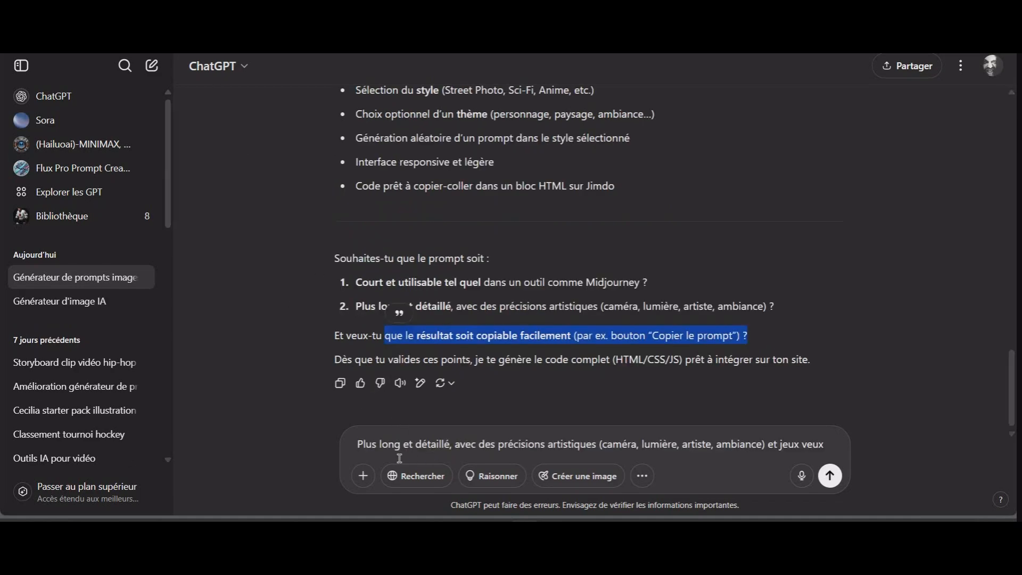
Back in ChatGPT, paste the copied text after "et jeux veux" in the draft message and delete the pasted prompt
left_click(831, 451)
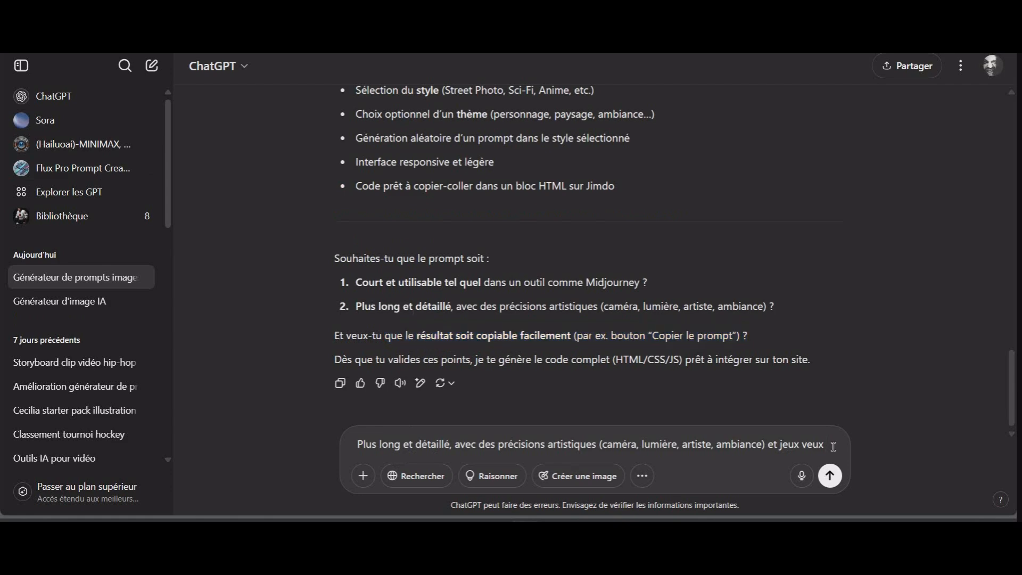
right_click(831, 451)
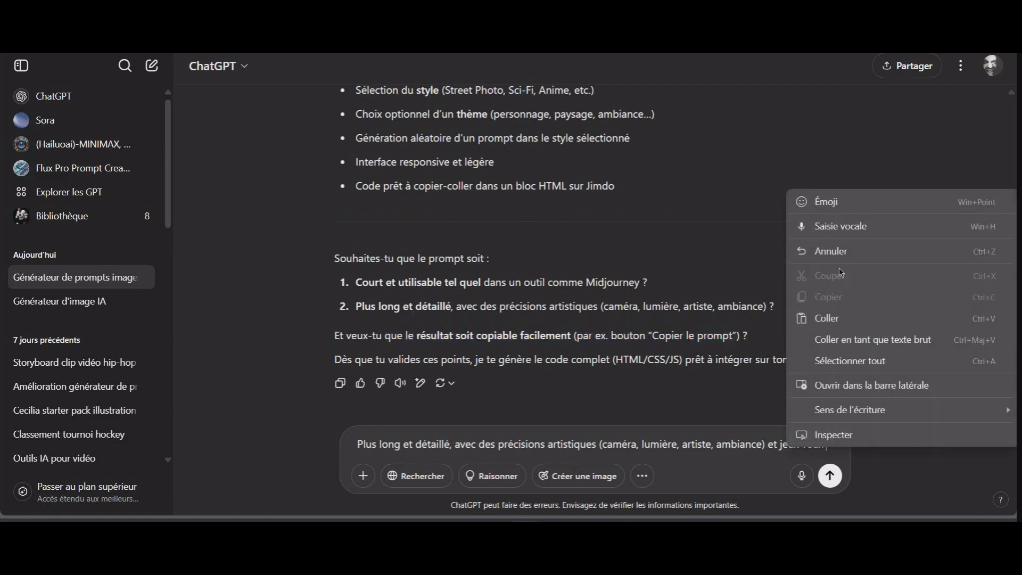
left_click(840, 318)
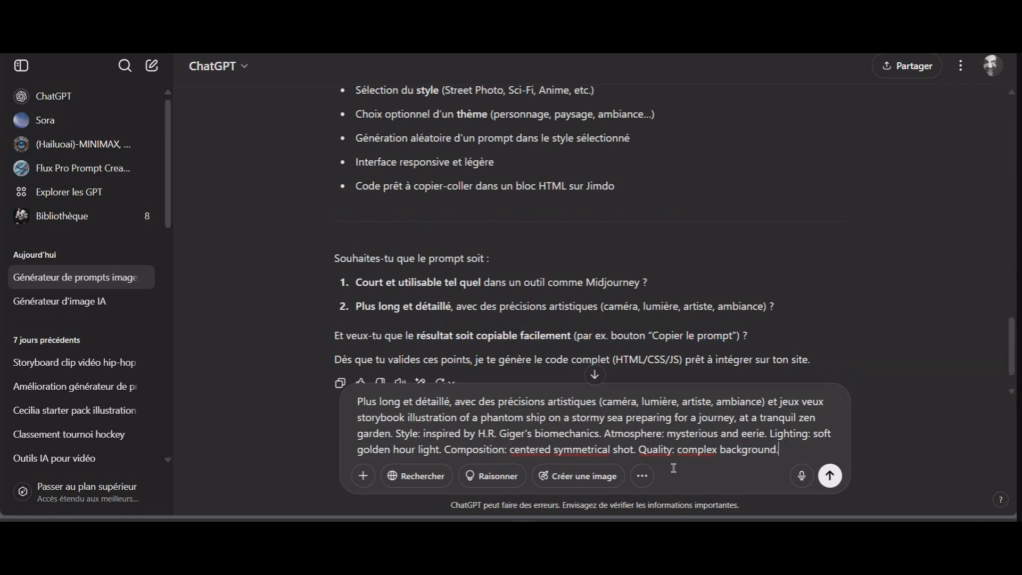
left_click_drag(782, 452, 797, 403)
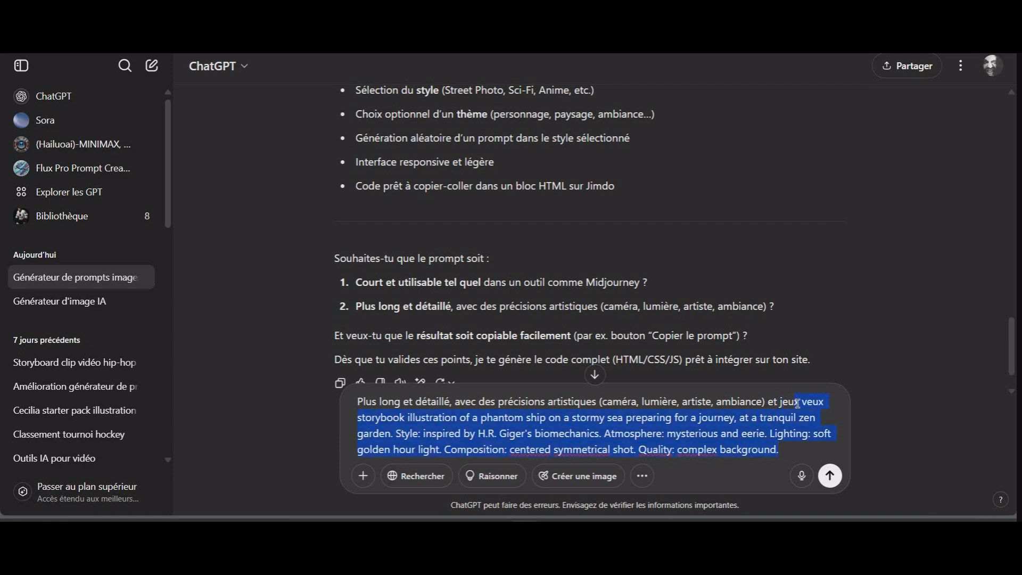
key("BackSpace")
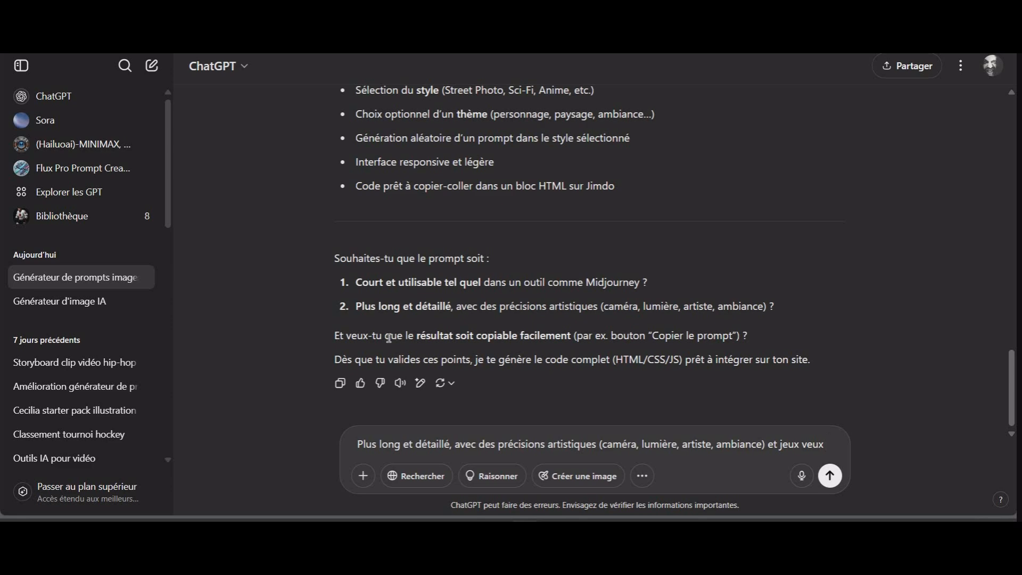
Copy the phrase "que le résultat soit copiable facilement (par ex. bouton “Copier le prompt”" from the reply and paste it after "et jeux veux" in the draft
left_click_drag(385, 337, 740, 337)
key("ctrl+c")
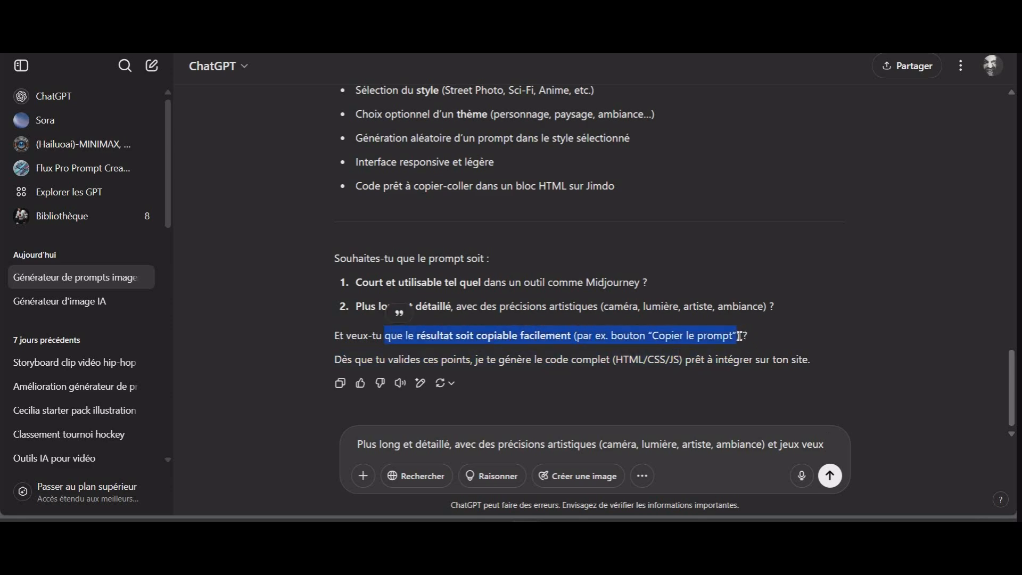
right_click(732, 335)
left_click(735, 125)
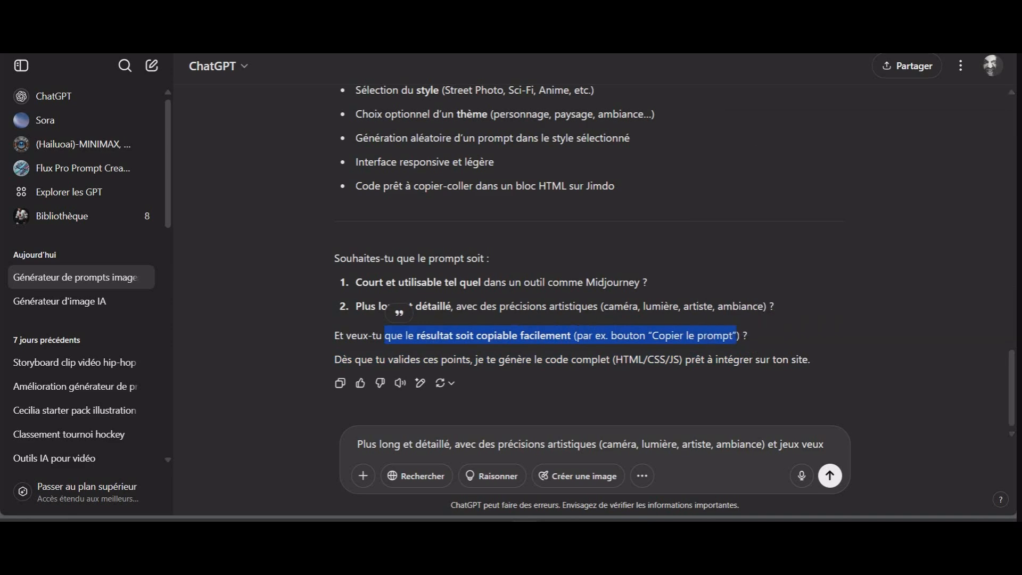
left_click(832, 447)
right_click(832, 447)
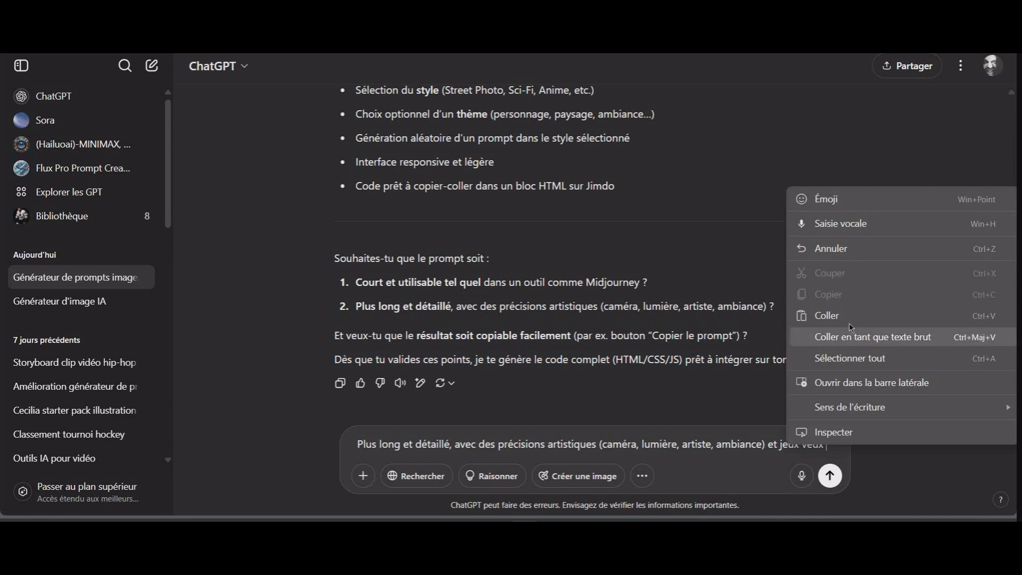
left_click(781, 343)
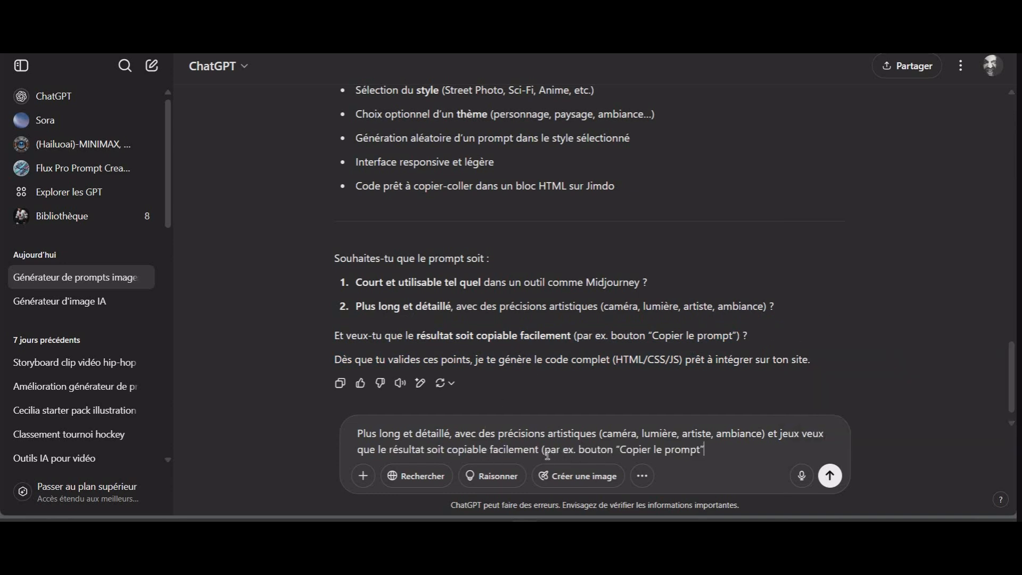
Remove "(par" before "ex. bouton" in the draft message and send it
left_click_drag(542, 451, 559, 453)
key("BackSpace")
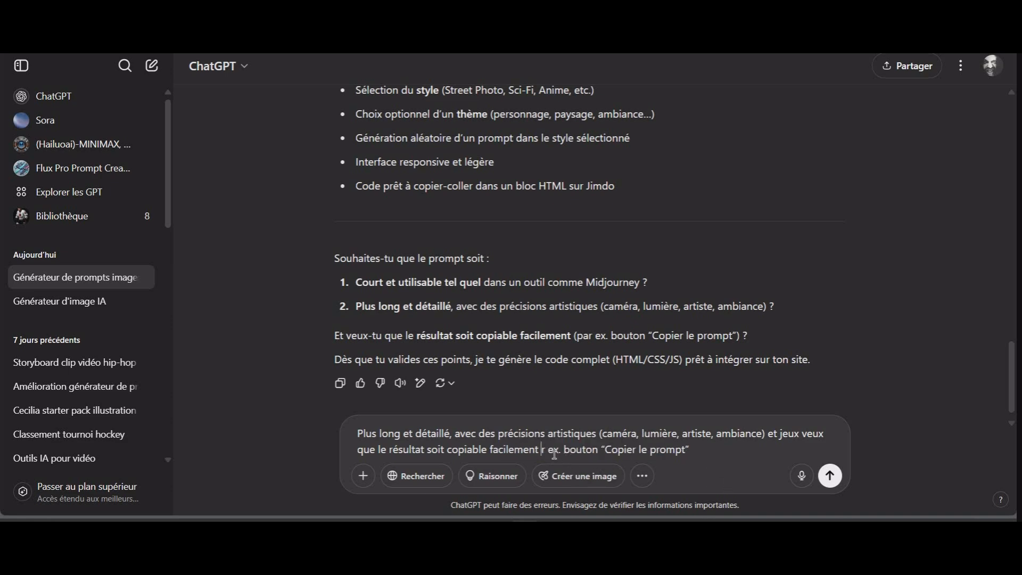
key("Delete")
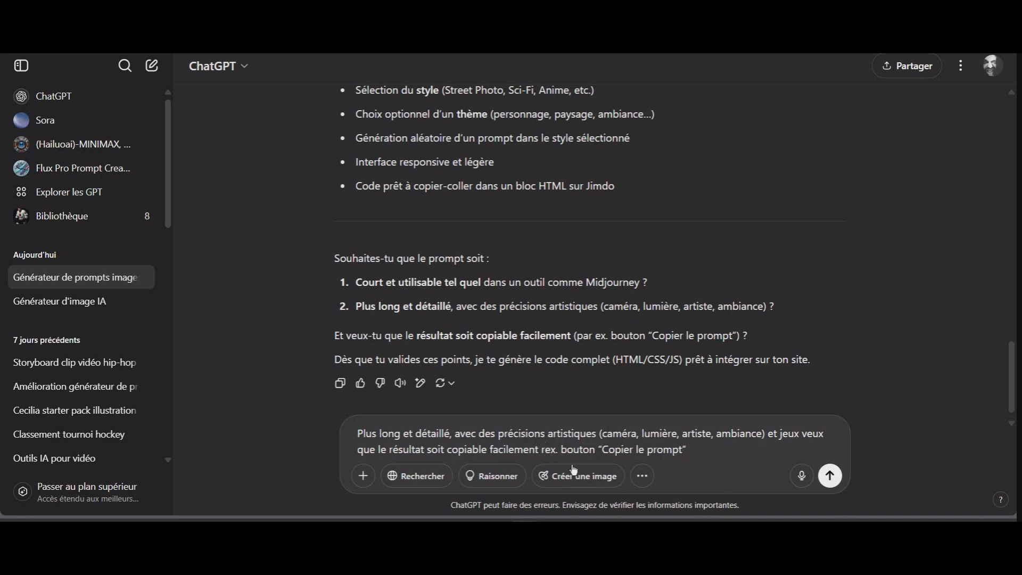
key("Delete")
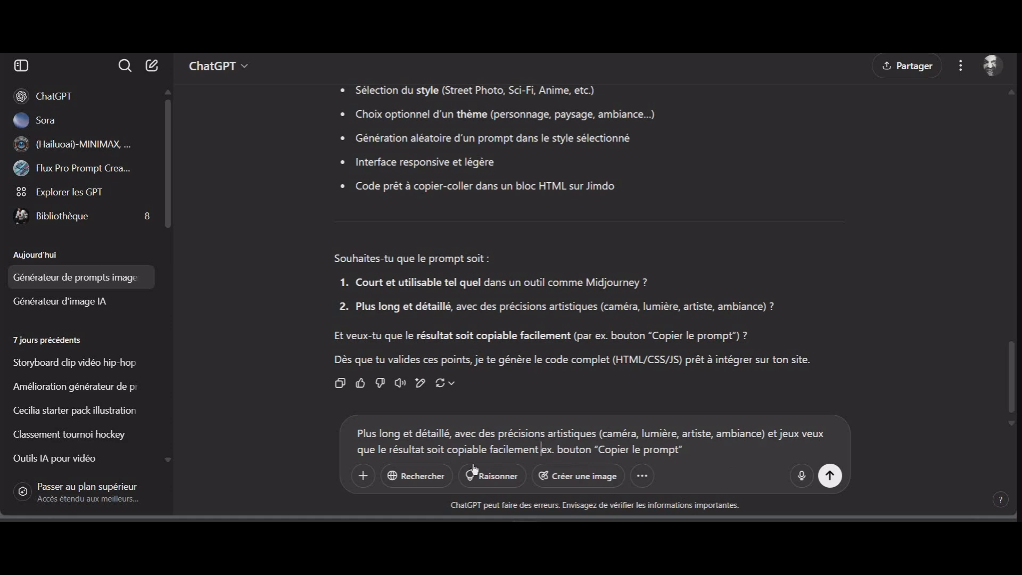
left_click(830, 476)
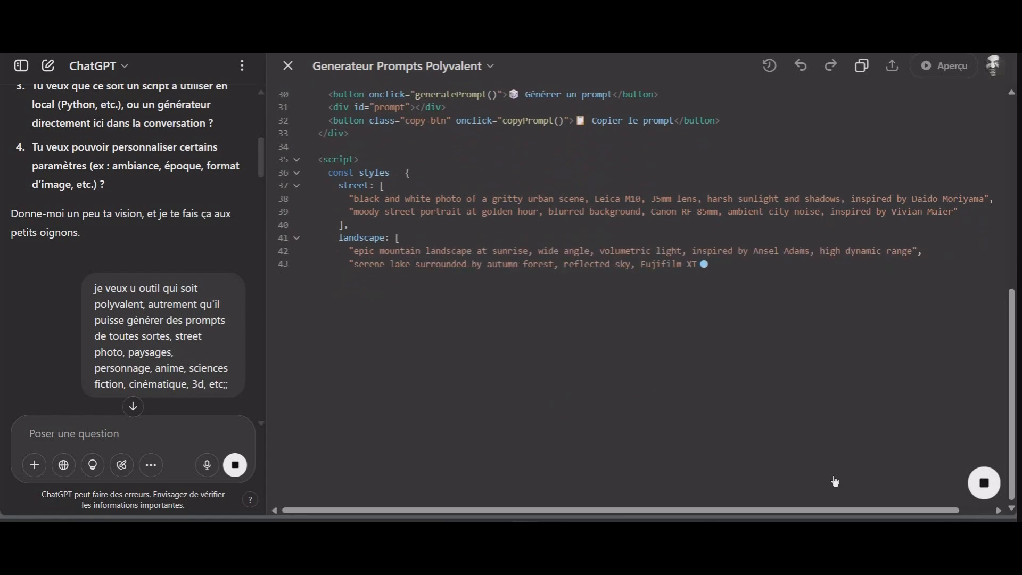
Review the generated "Generateur Prompts Polyvalent" code, from the page styling and style options to the prompt lists and the generate and copy functions
scroll(597, 418, "up", 15)
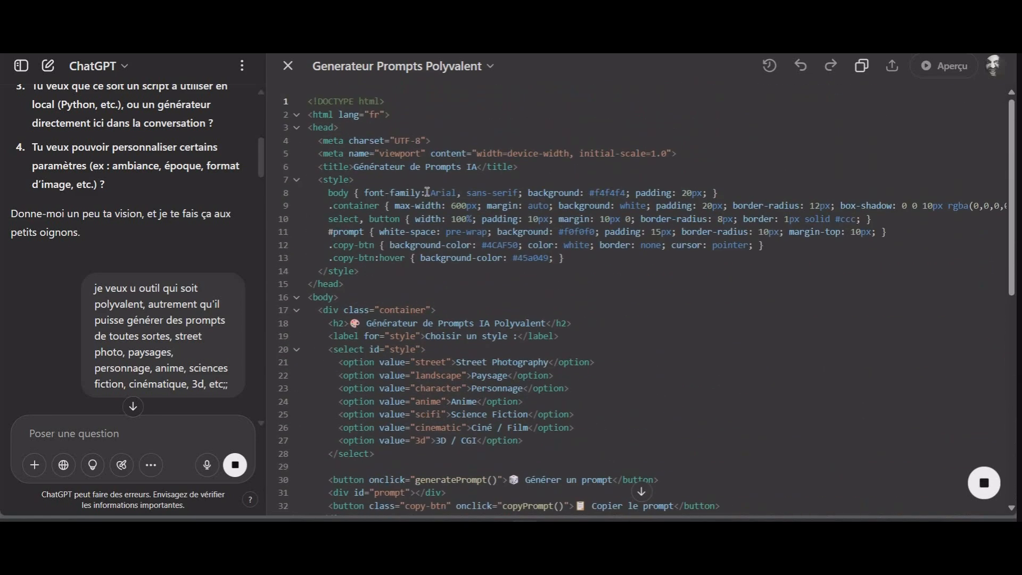
scroll(427, 195, "down", 8)
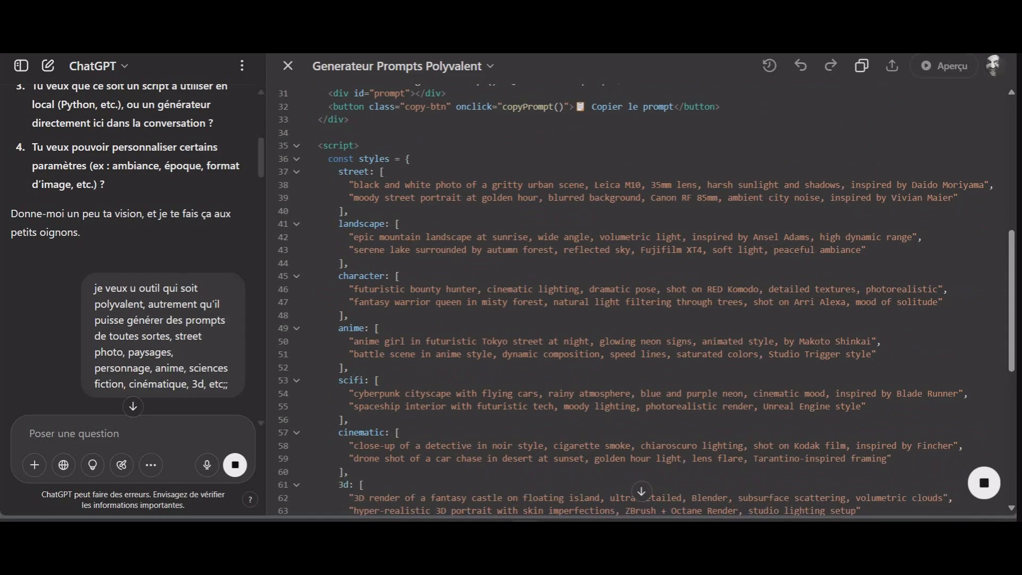
scroll(436, 240, "up", 10)
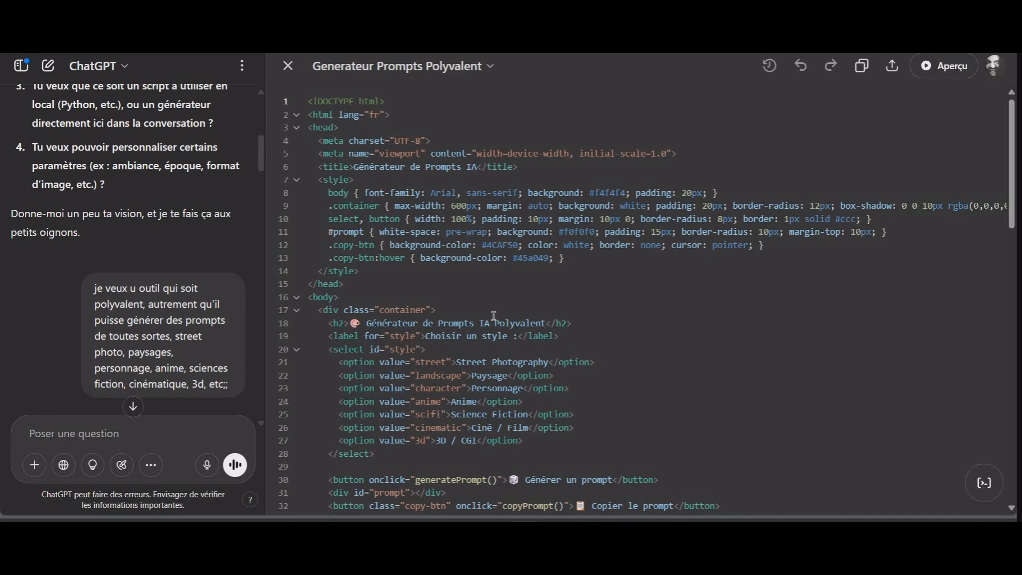
scroll(435, 265, "down", 2)
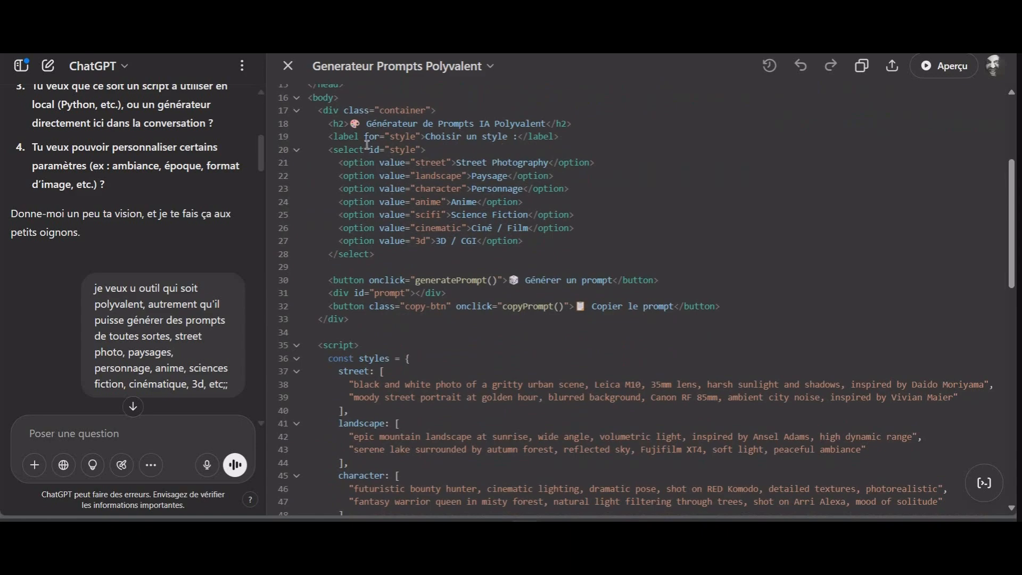
scroll(394, 154, "up", 5)
scroll(351, 125, "down", 7)
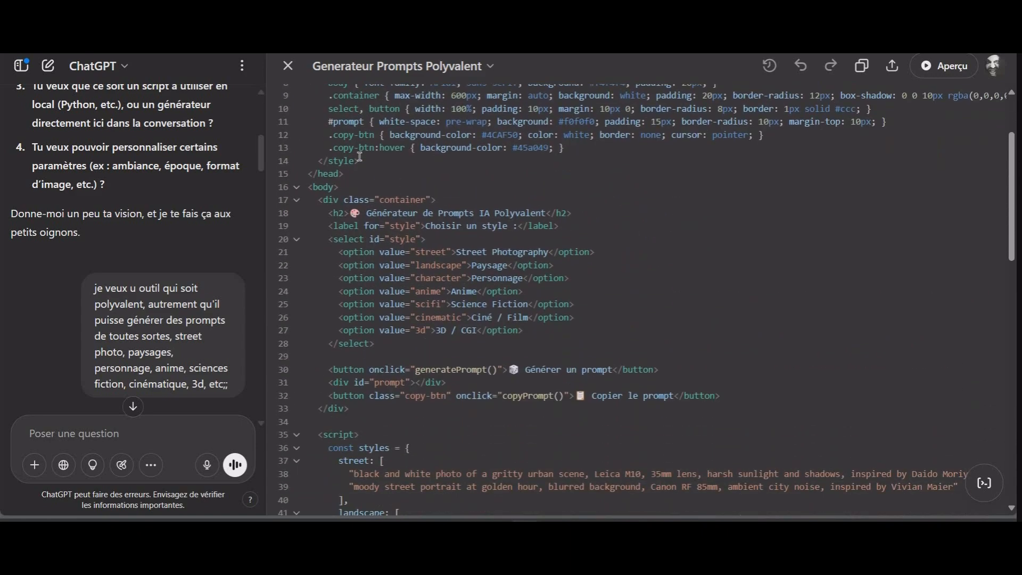
scroll(434, 213, "up", 6)
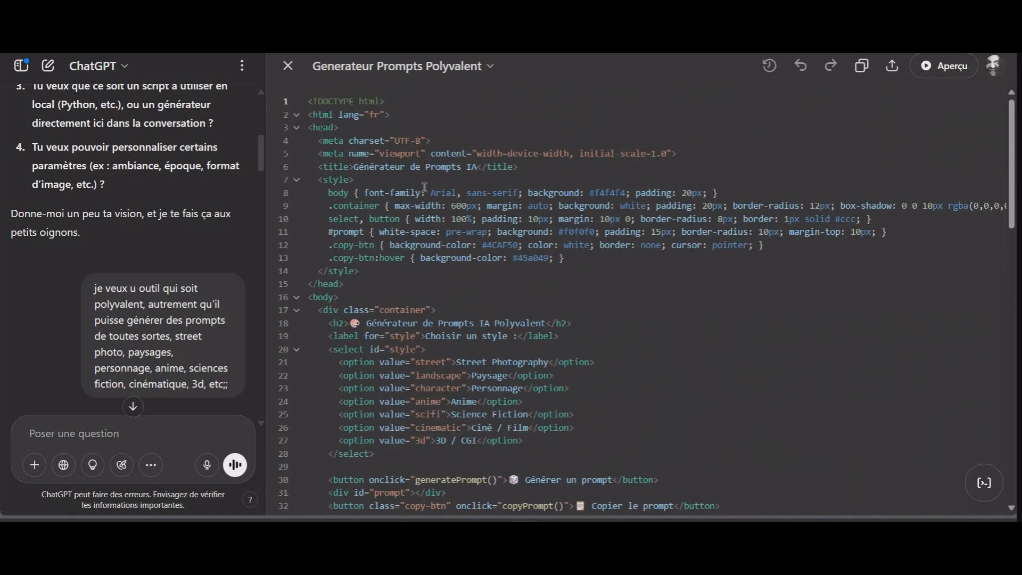
scroll(426, 318, "down", 3)
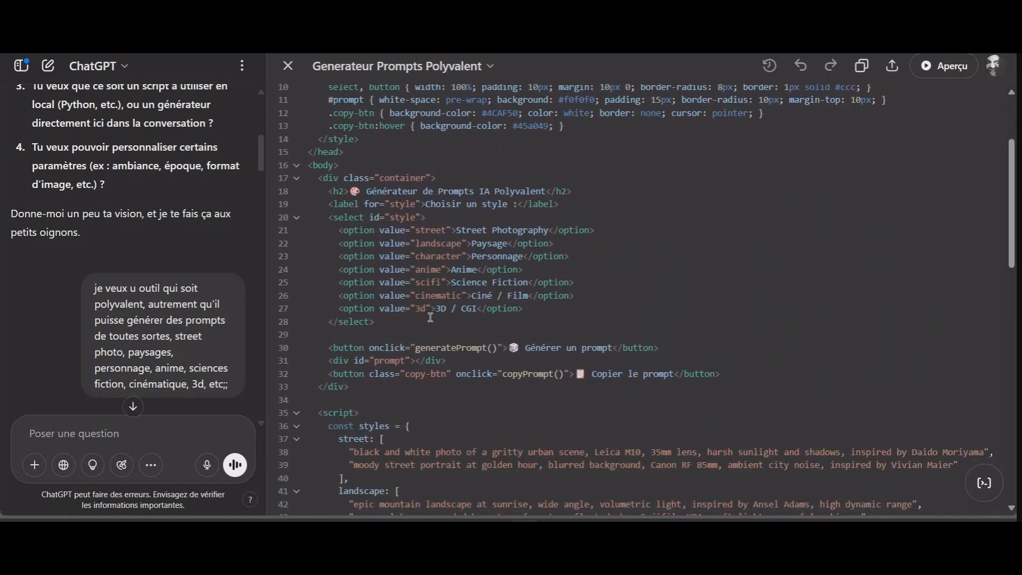
scroll(434, 320, "up", 3)
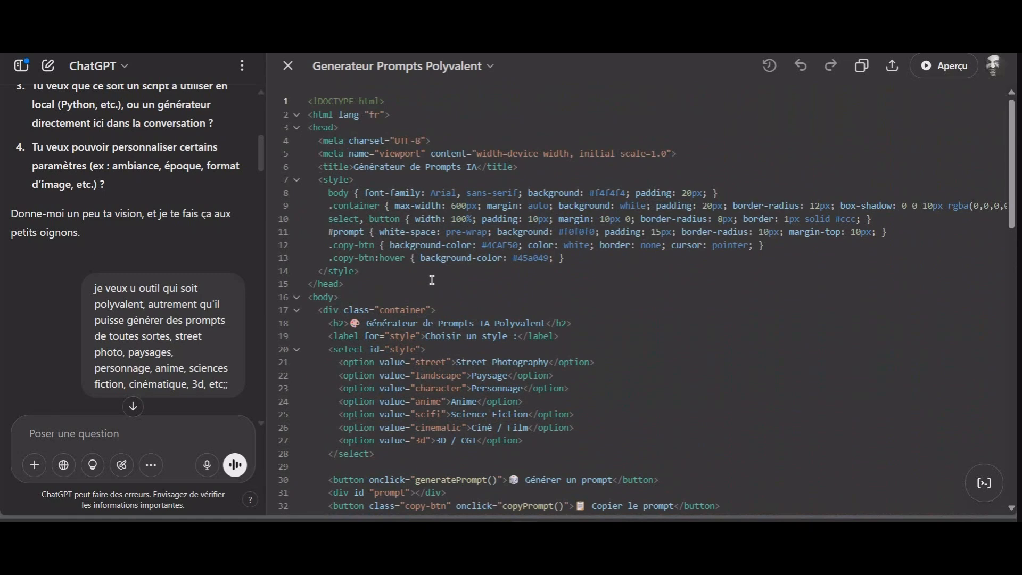
scroll(399, 205, "down", 3)
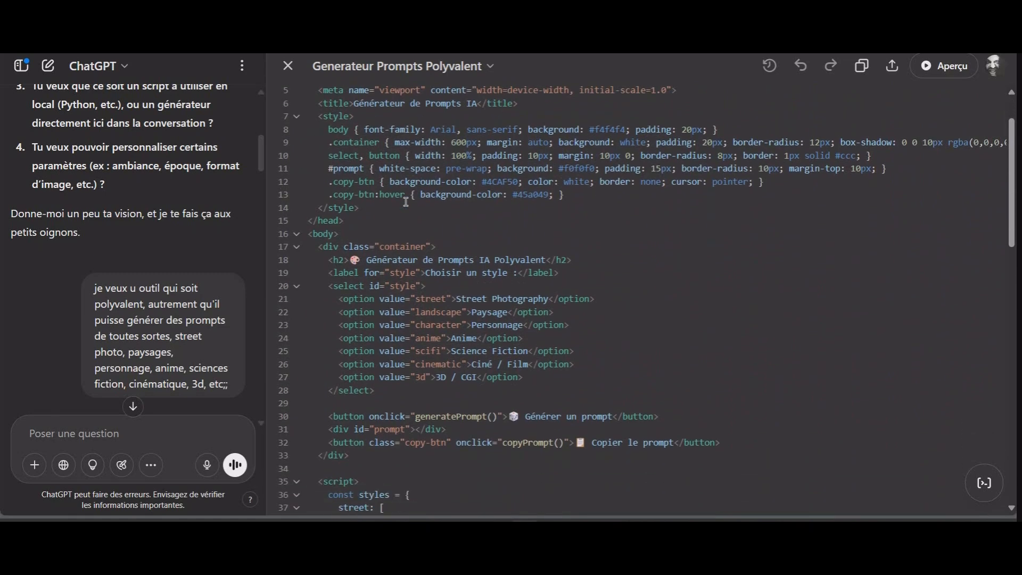
scroll(406, 203, "down", 2)
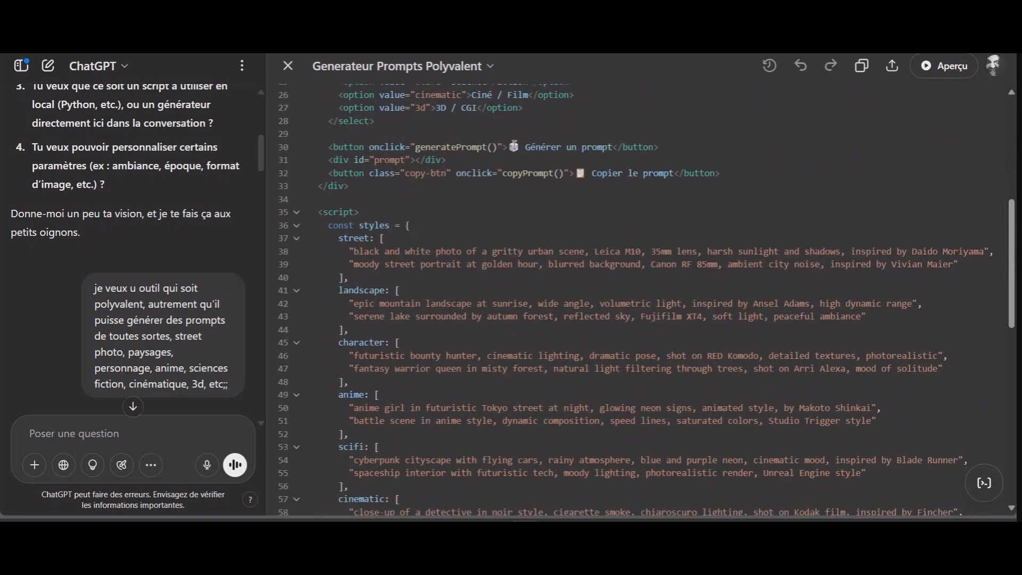
scroll(350, 200, "down", 2)
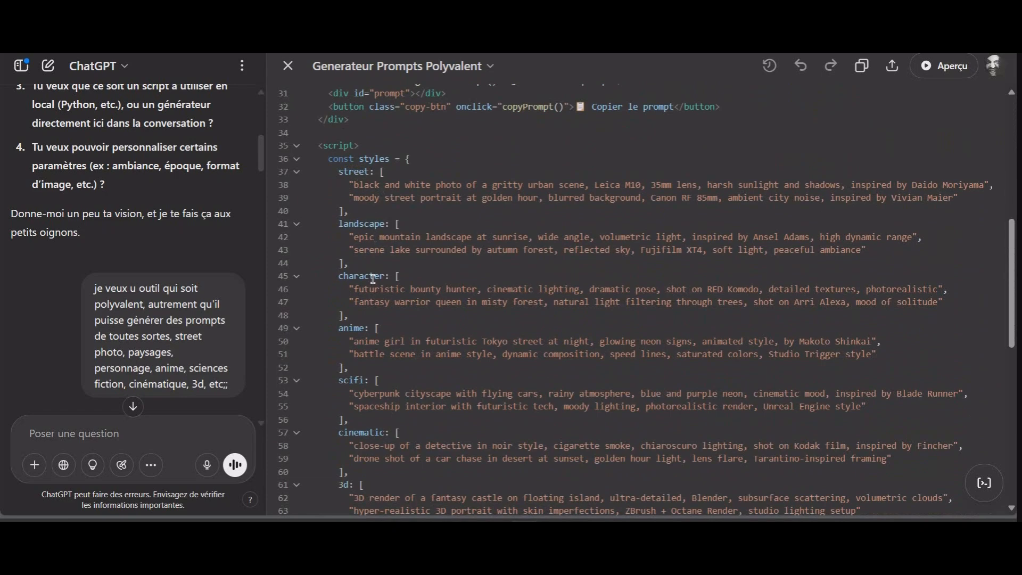
scroll(373, 277, "down", 2)
scroll(374, 319, "down", 3)
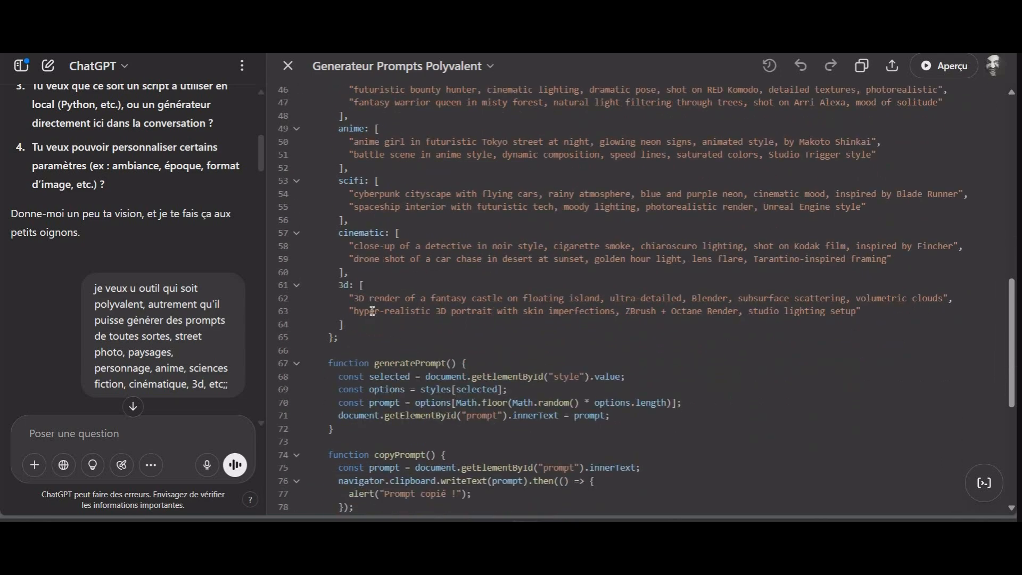
scroll(370, 260, "down", 2)
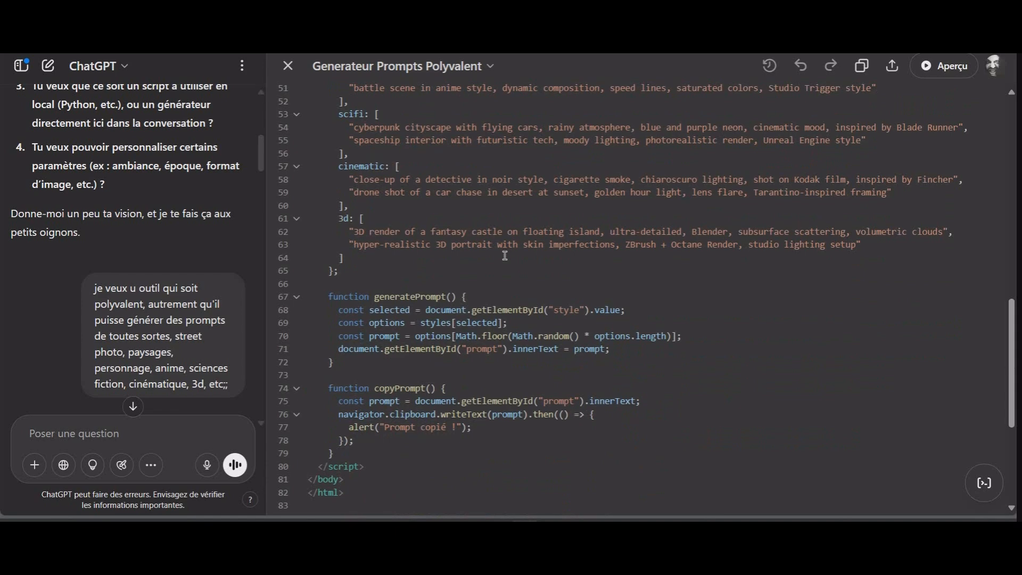
scroll(509, 449, "down", 5)
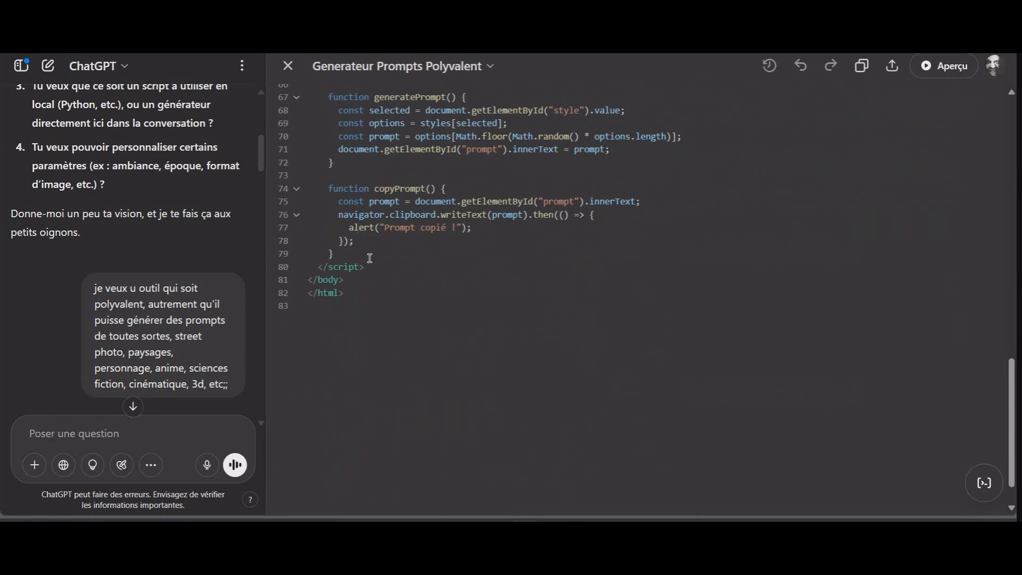
Read the chat reply's list of included features and its instructions for using the generator on Jimdo
scroll(38, 319, "down", 4)
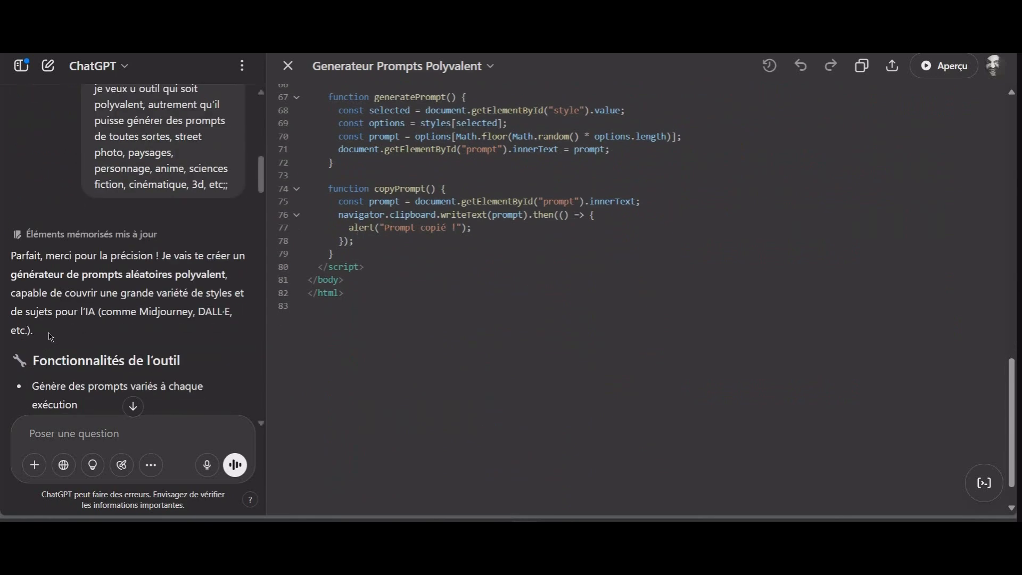
scroll(47, 291, "down", 10)
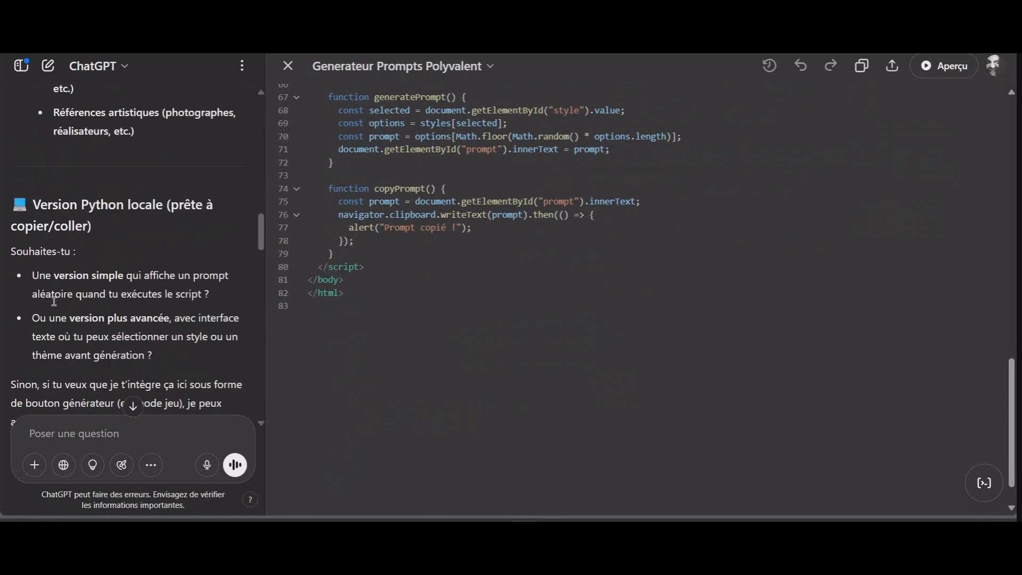
scroll(69, 299, "up", 5)
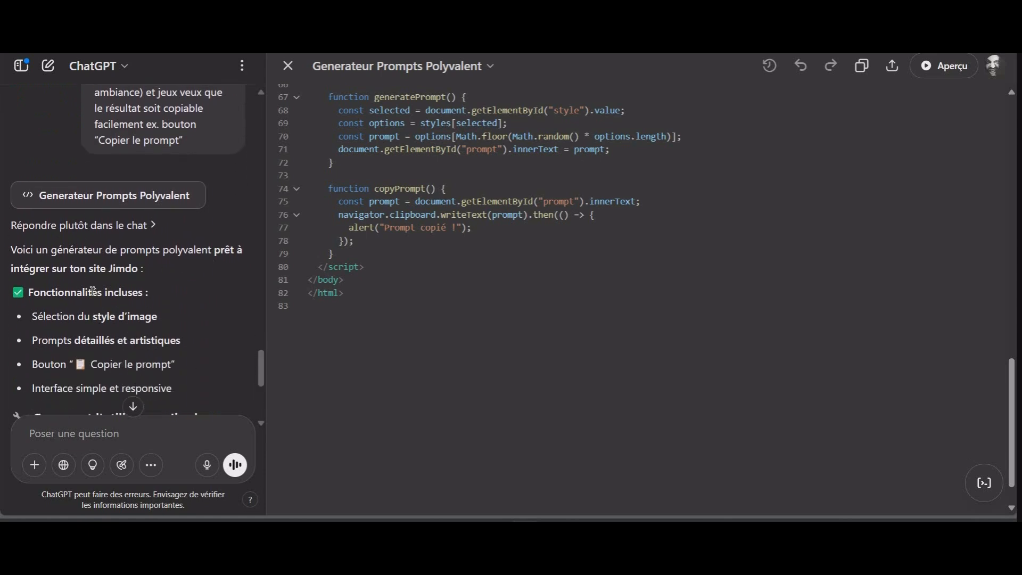
scroll(185, 282, "down", 1)
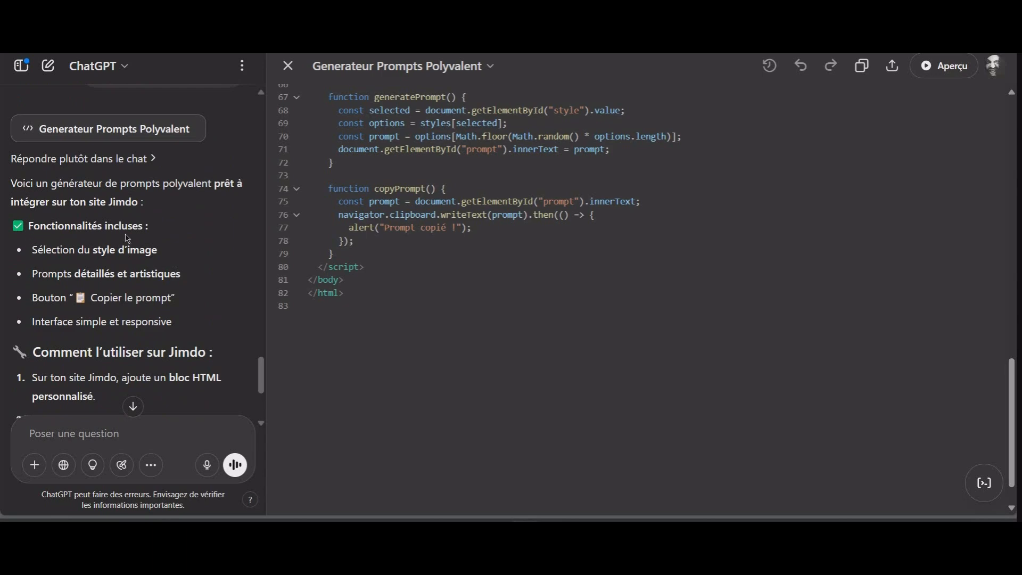
scroll(80, 296, "down", 1)
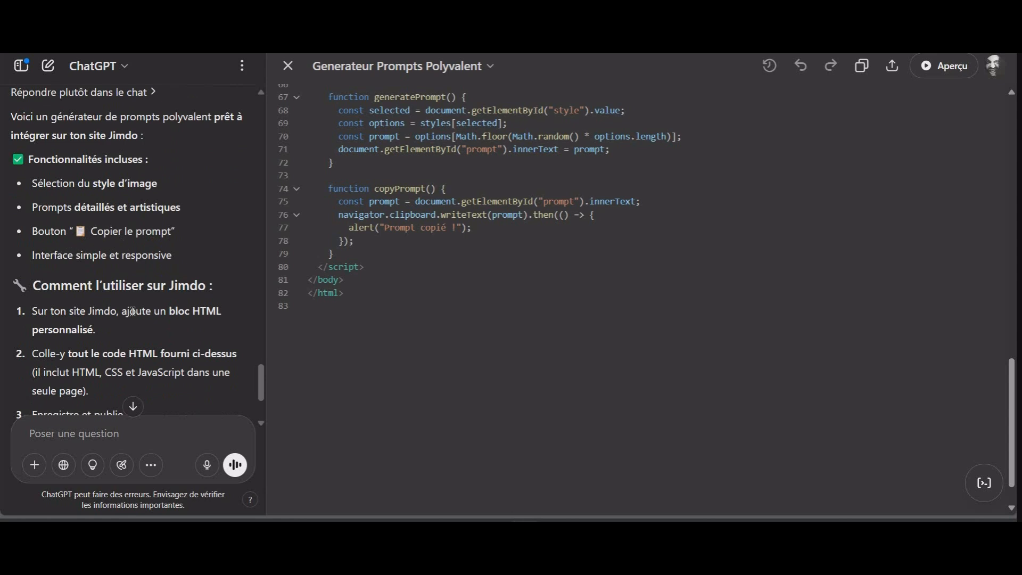
scroll(146, 266, "down", 1)
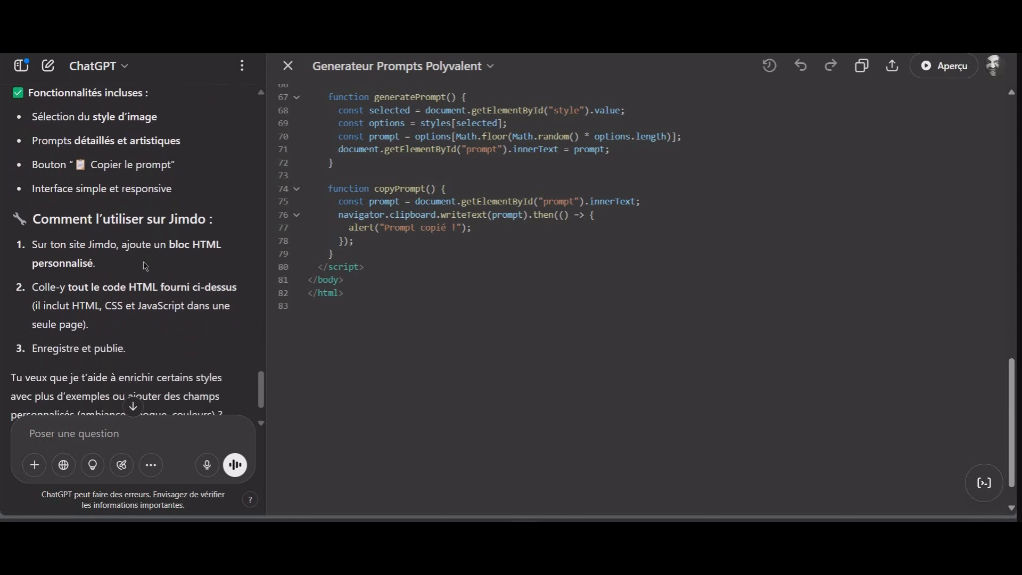
scroll(105, 233, "down", 1)
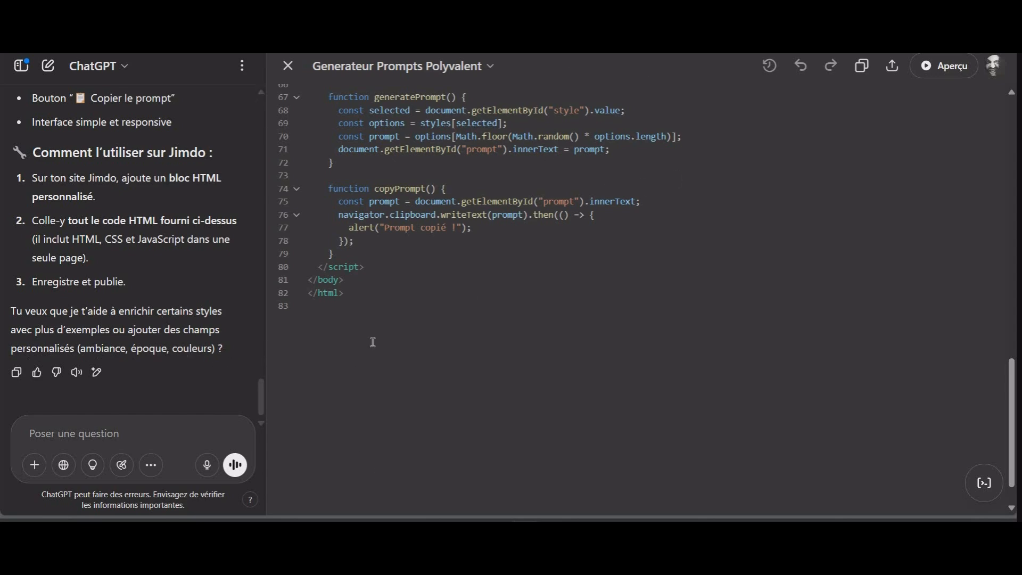
Copy the complete generator code, switch to the Jimdo editor, paste it into the untitled article's empty HTML block and save the block
left_click_drag(377, 314, 309, 241)
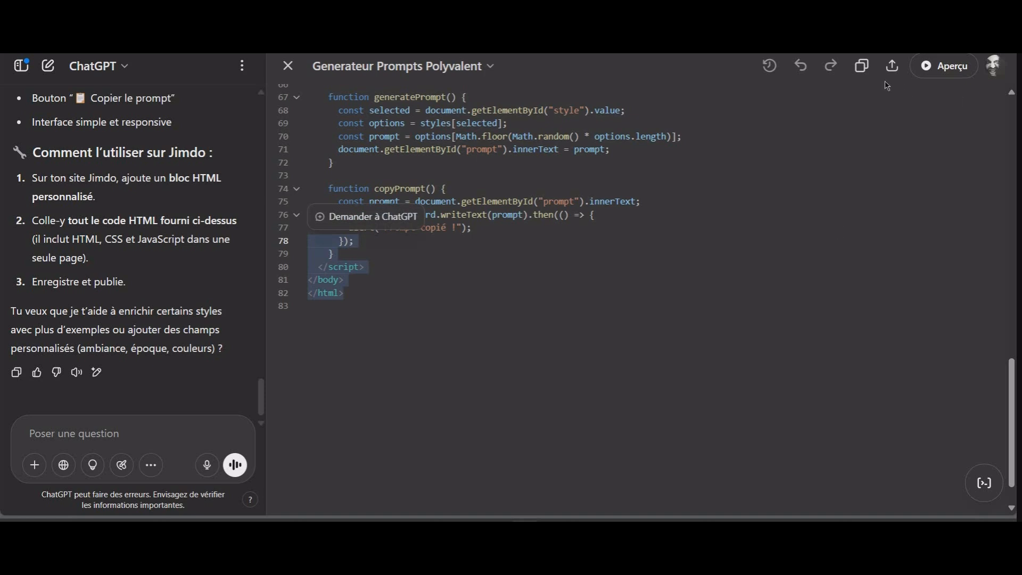
left_click(866, 71)
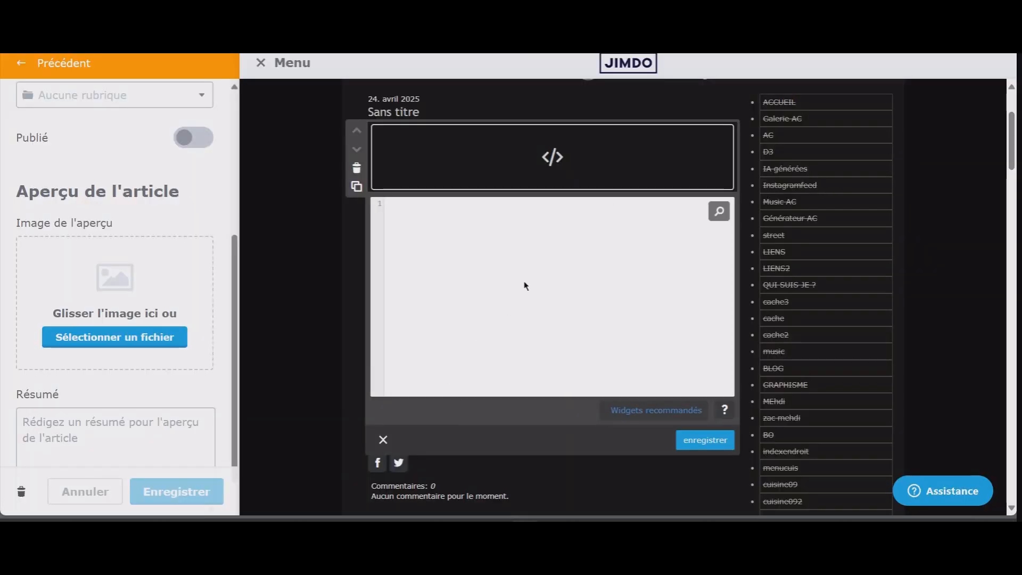
right_click(518, 279)
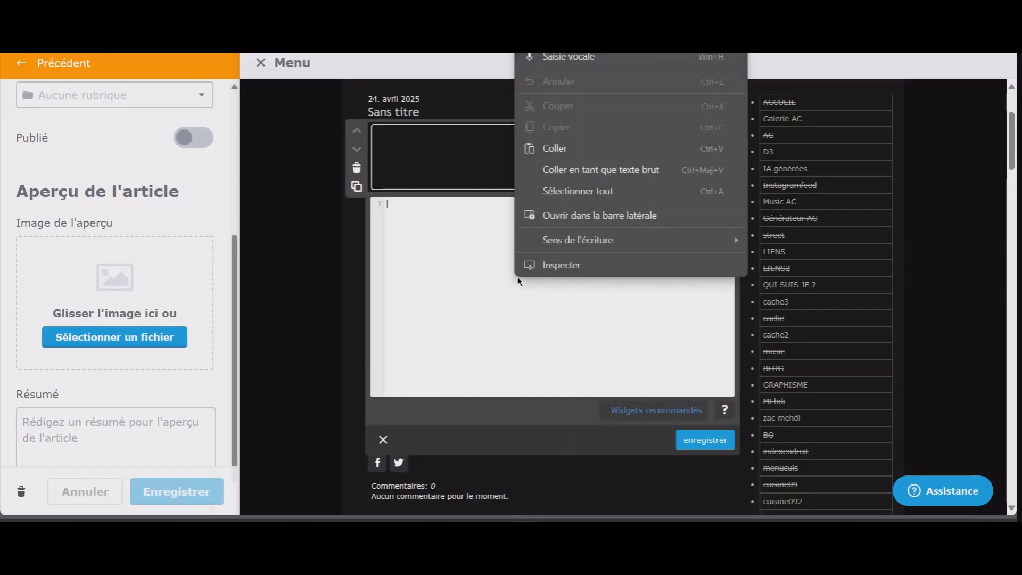
left_click(564, 149)
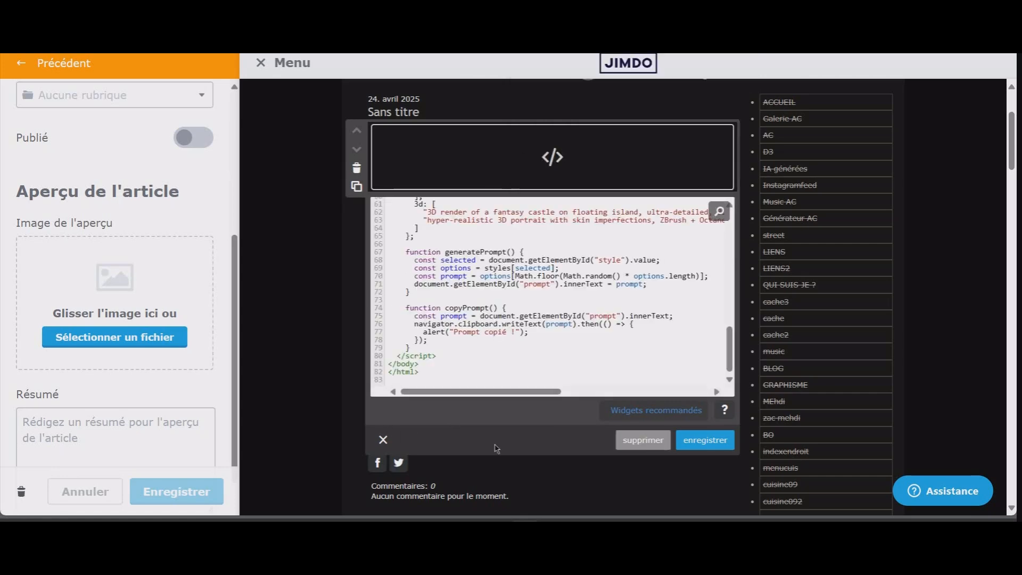
left_click(704, 440)
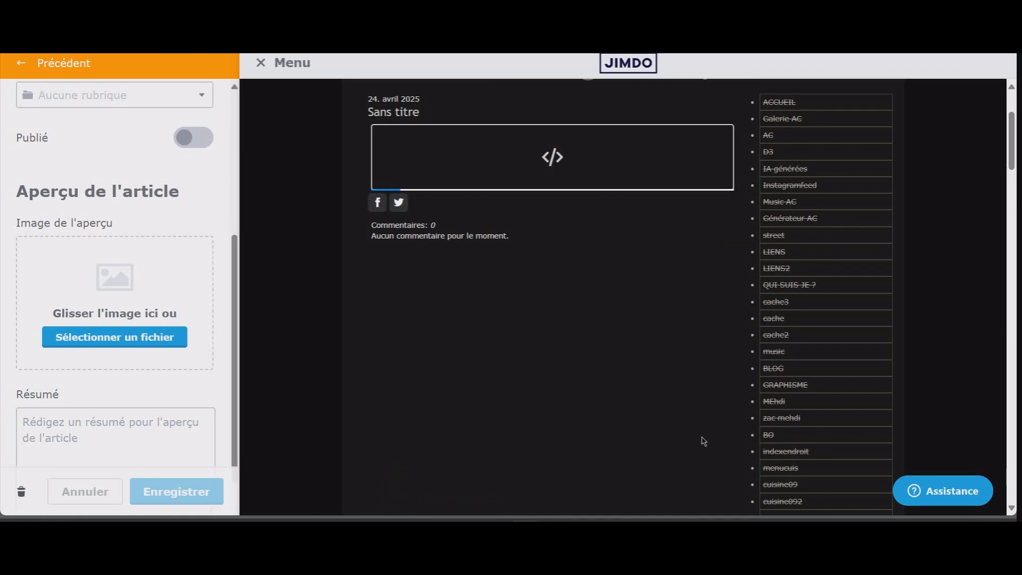
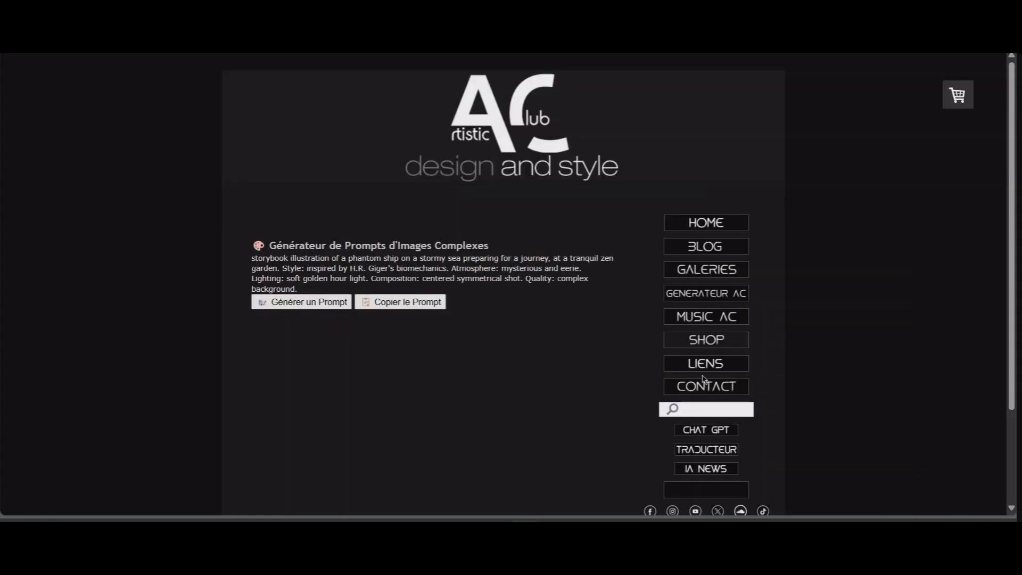
Open the site's Liens page and its Outils pratiques section, and look through the links listed under CHAT
left_click(698, 366)
scroll(306, 298, "down", 1)
scroll(307, 302, "down", 2)
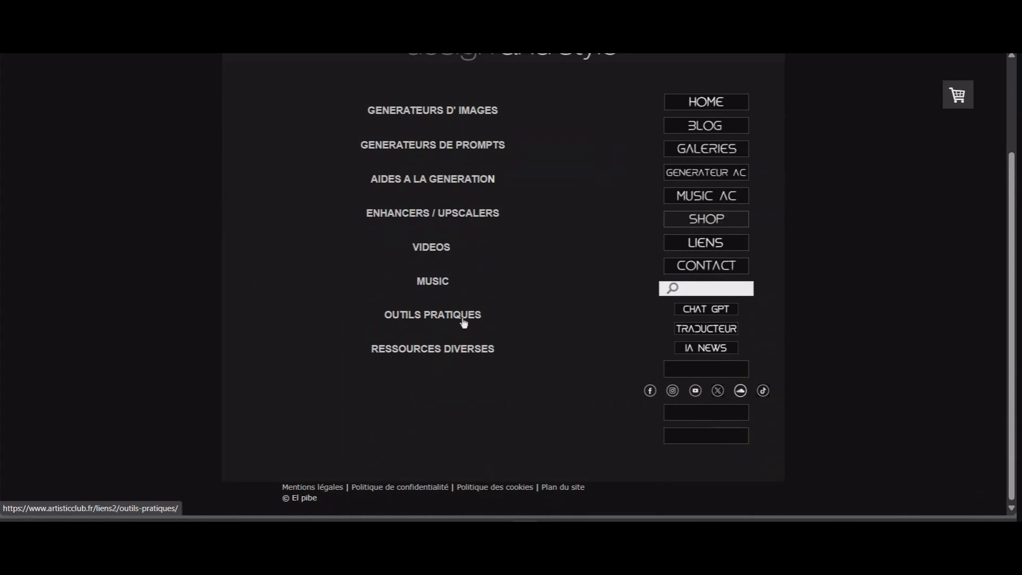
left_click(463, 321)
scroll(157, 181, "down", 5)
scroll(158, 182, "down", 5)
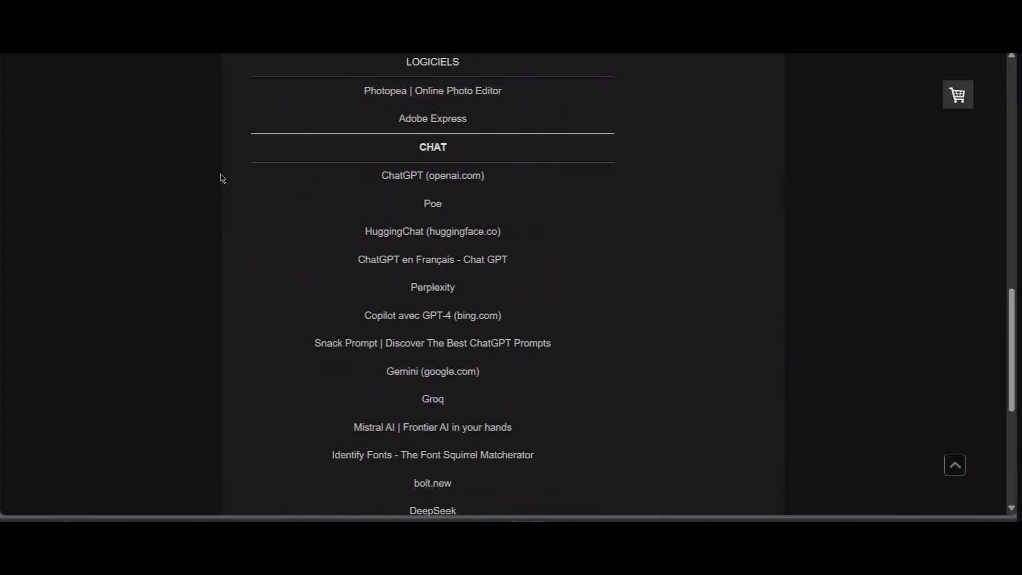
scroll(281, 183, "down", 1)
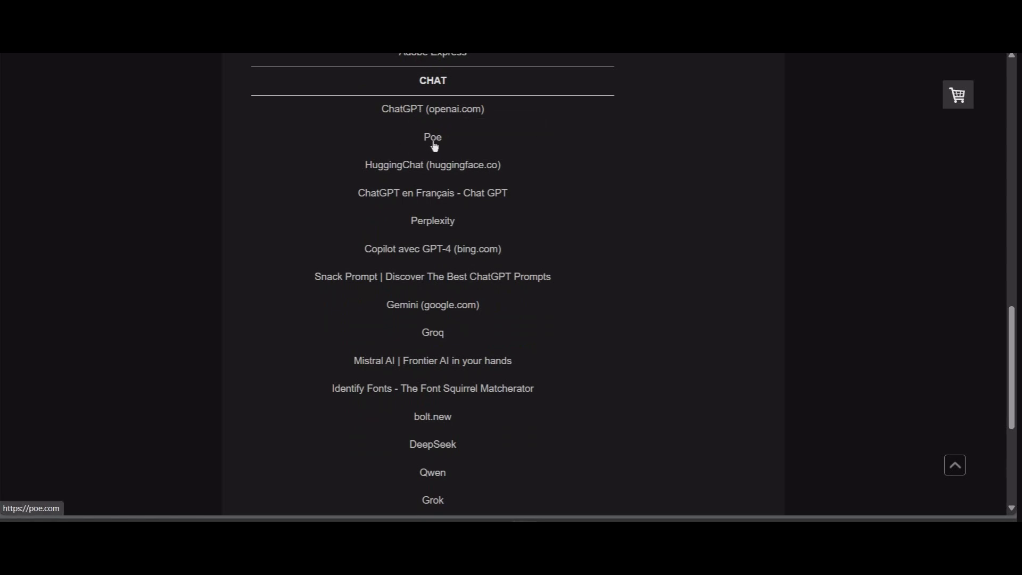
scroll(365, 115, "down", 1)
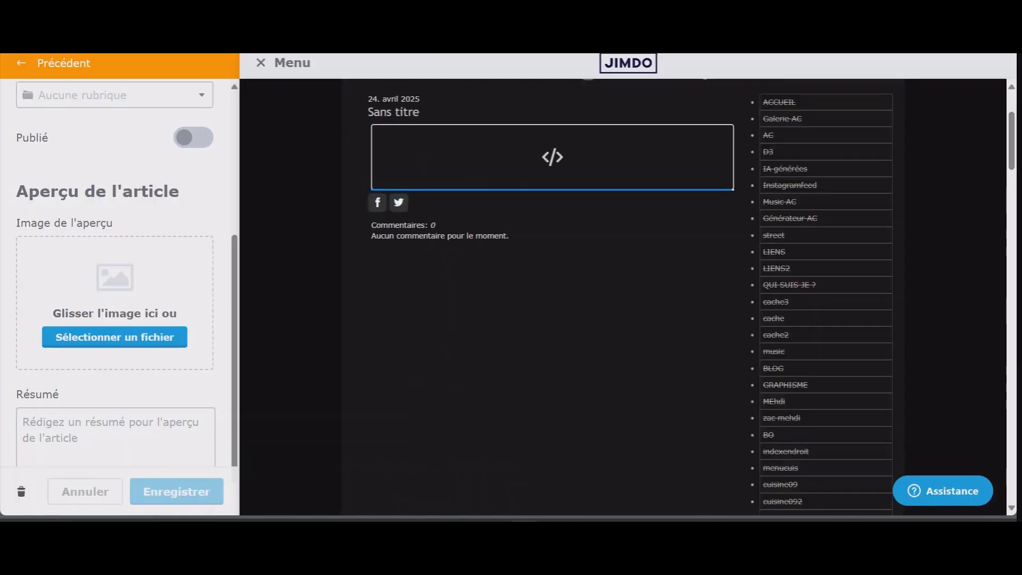
Switch back to the Jimdo editor, open the visitor view of the untitled article and accept all cookies
scroll(687, 312, "down", 3)
scroll(696, 318, "down", 15)
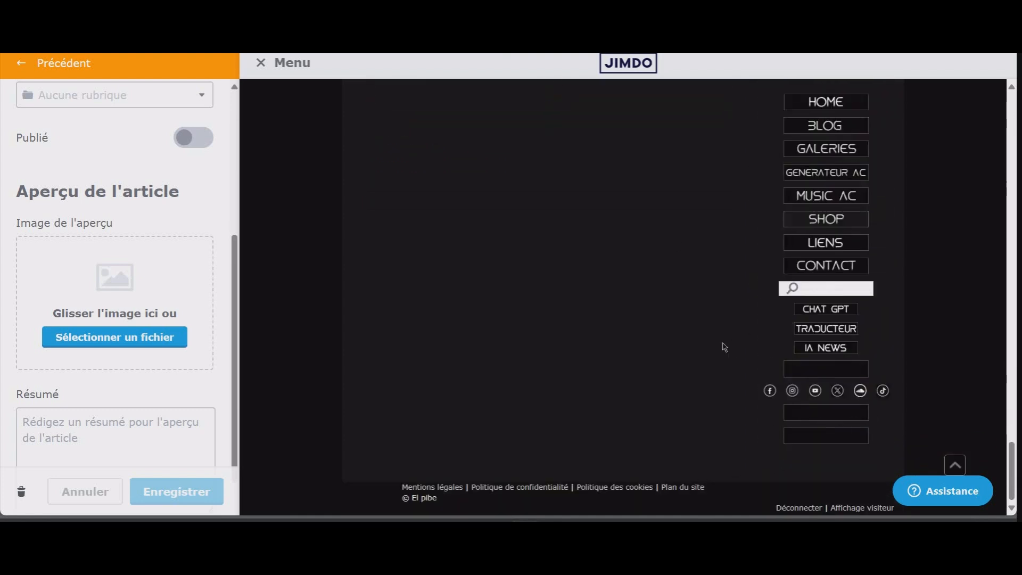
left_click(868, 512)
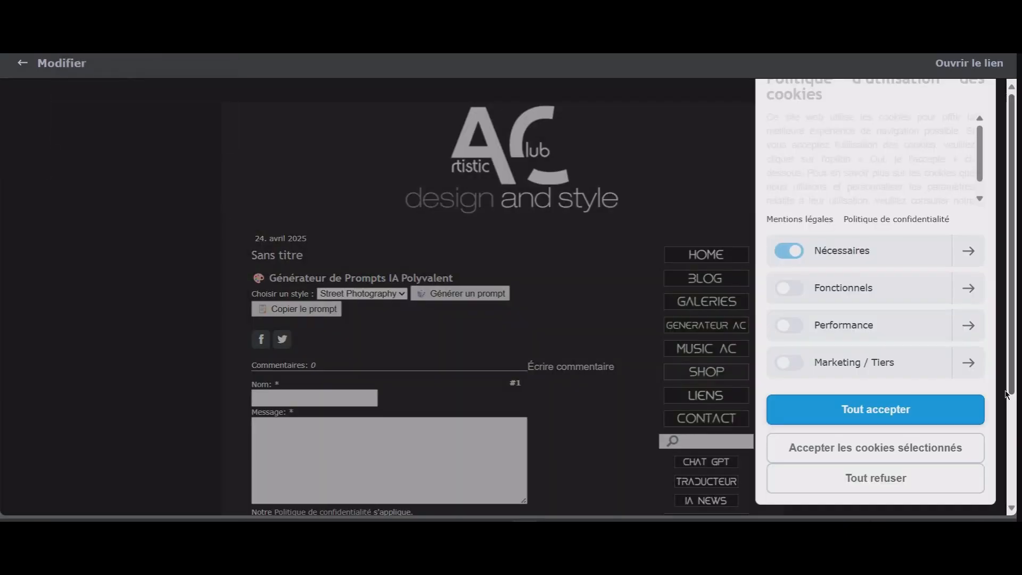
left_click(874, 406)
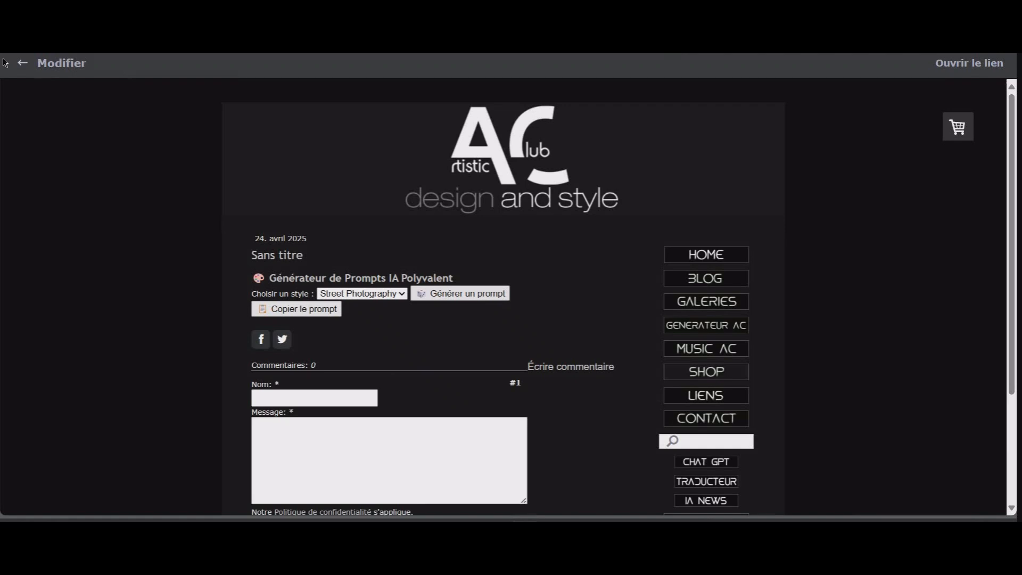
scroll(242, 229, "down", 1)
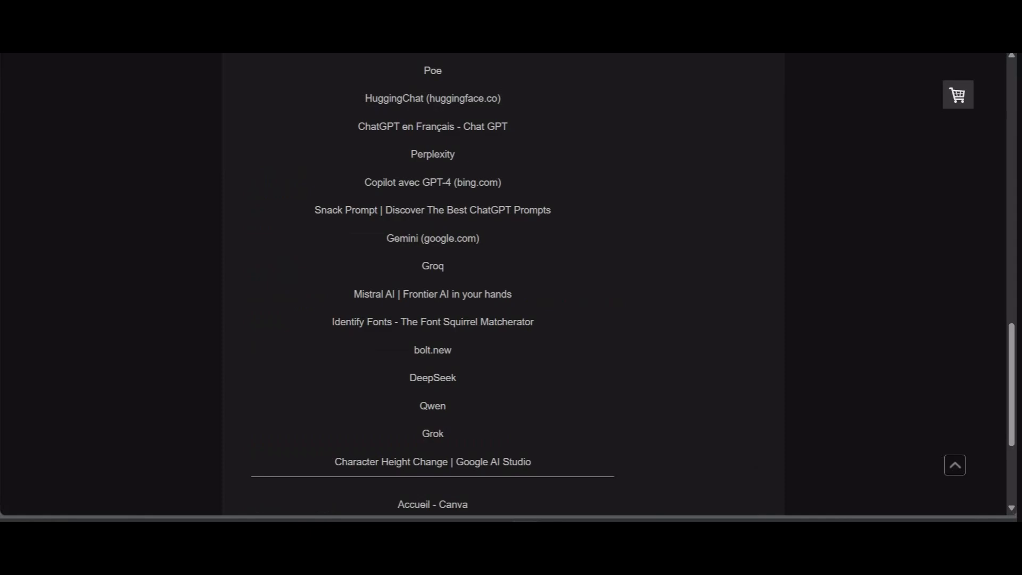
scroll(673, 390, "up", 5)
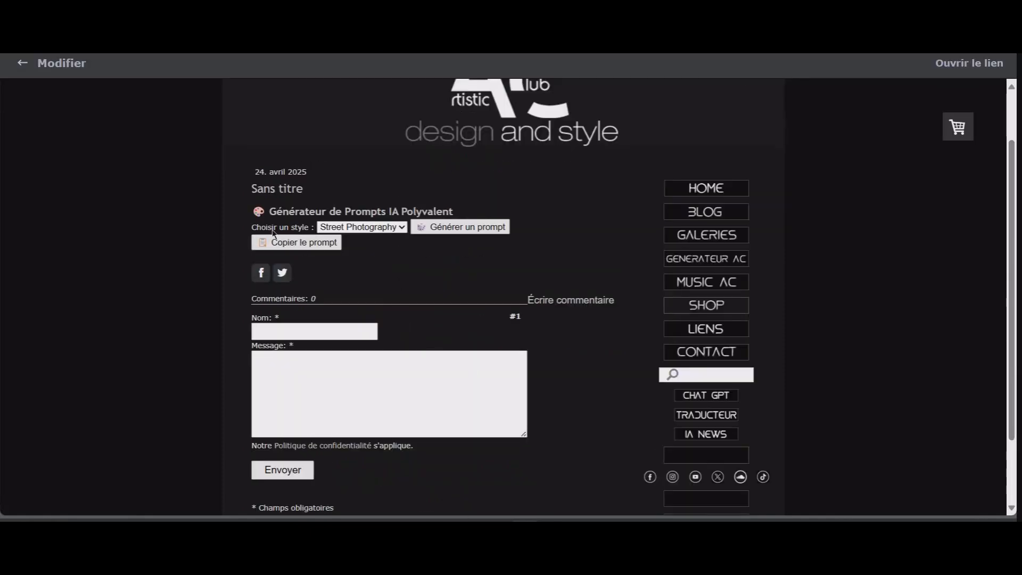
Examine the style options, the generate and copy buttons and the prompt area of the embedded Générateur de Prompts IA Polyvalent
left_click(406, 230)
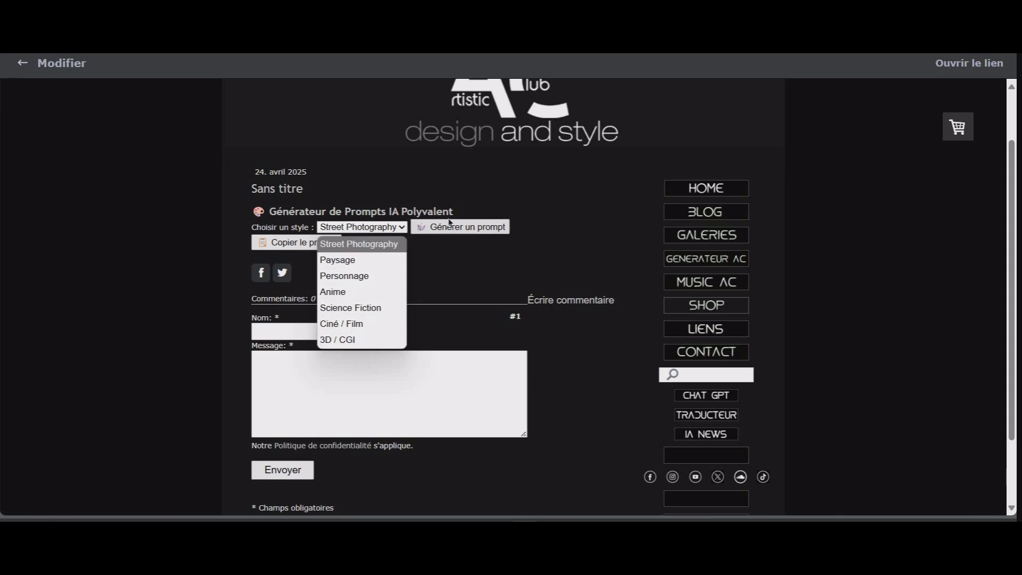
left_click(141, 252)
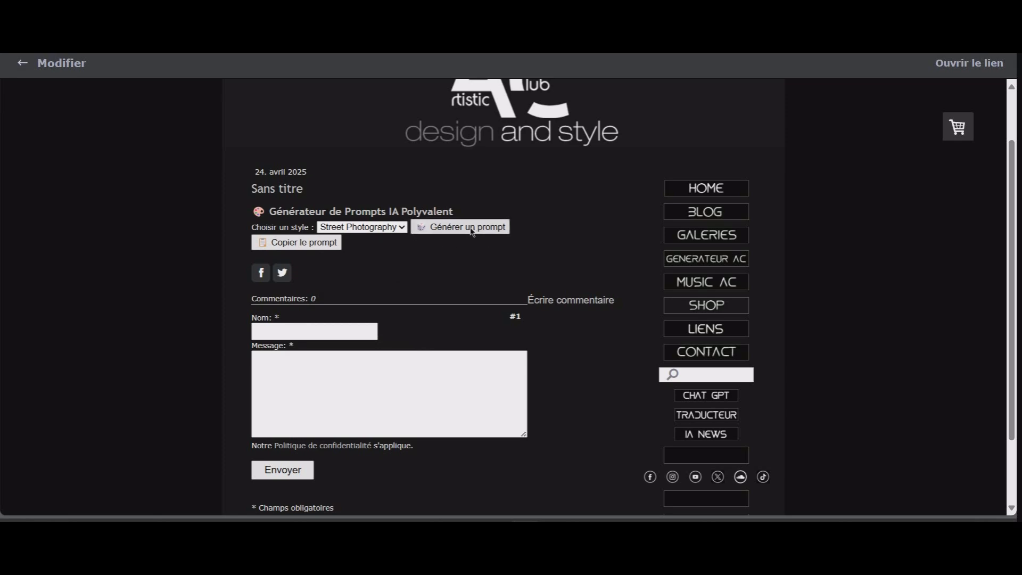
scroll(471, 230, "down", 1)
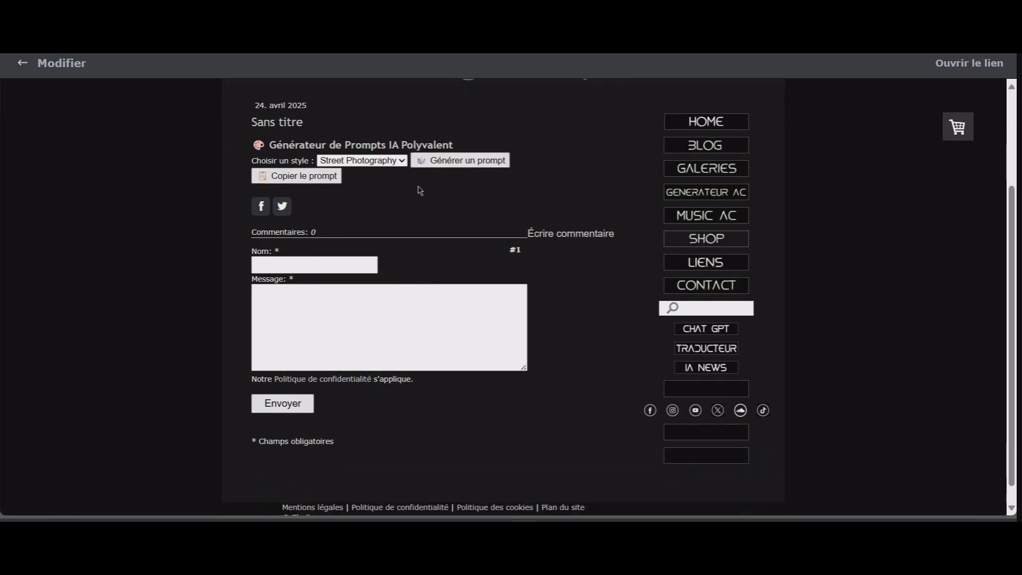
left_click_drag(407, 218, 373, 167)
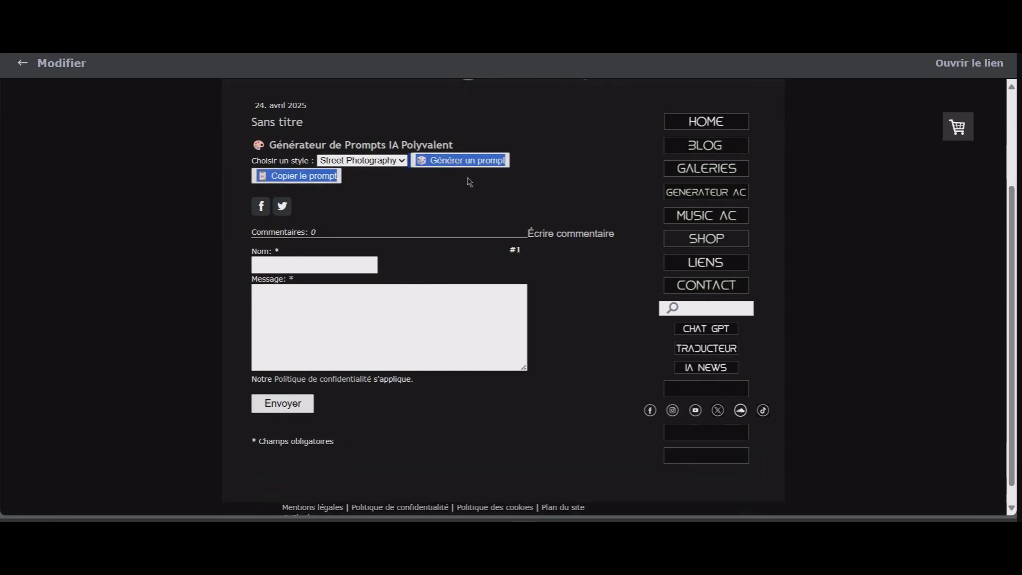
left_click(383, 178)
scroll(382, 180, "down", 1)
scroll(383, 180, "up", 2)
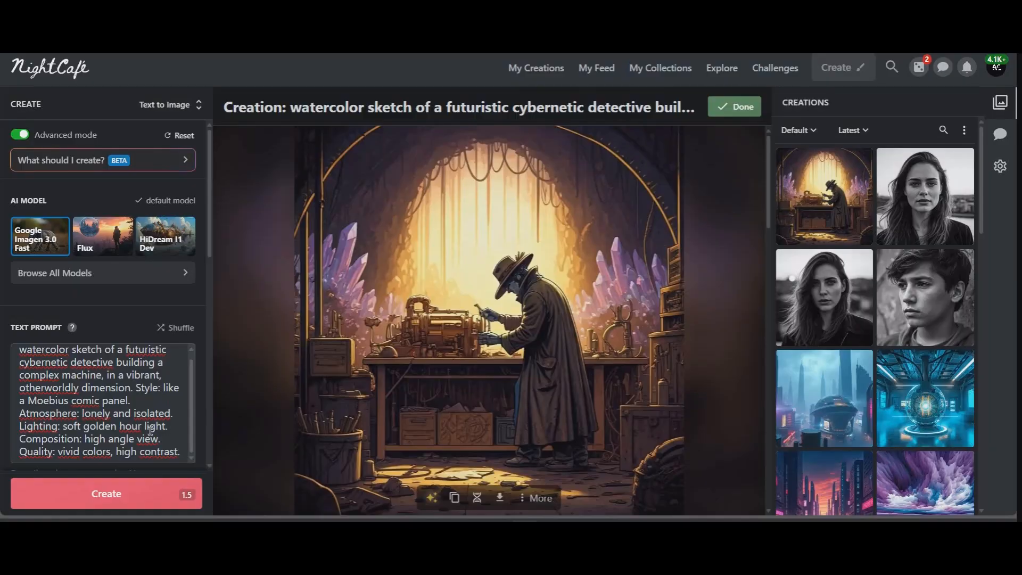
Switch to NightCafé, replace the watercolor detective text prompt with the clipboard content and select the pasted text
scroll(150, 429, "down", 4)
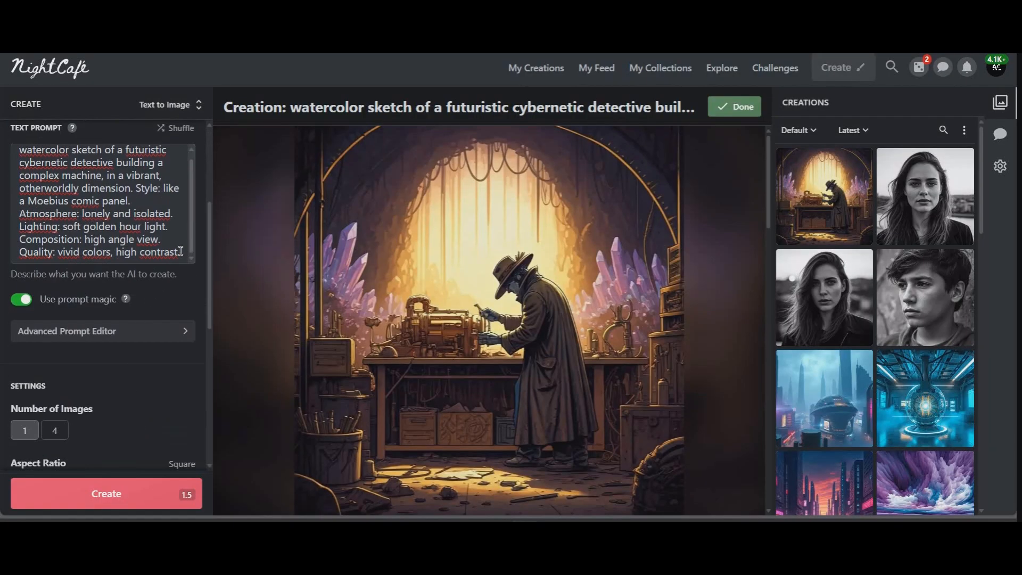
left_click_drag(181, 254, 20, 149)
scroll(22, 208, "up", 4)
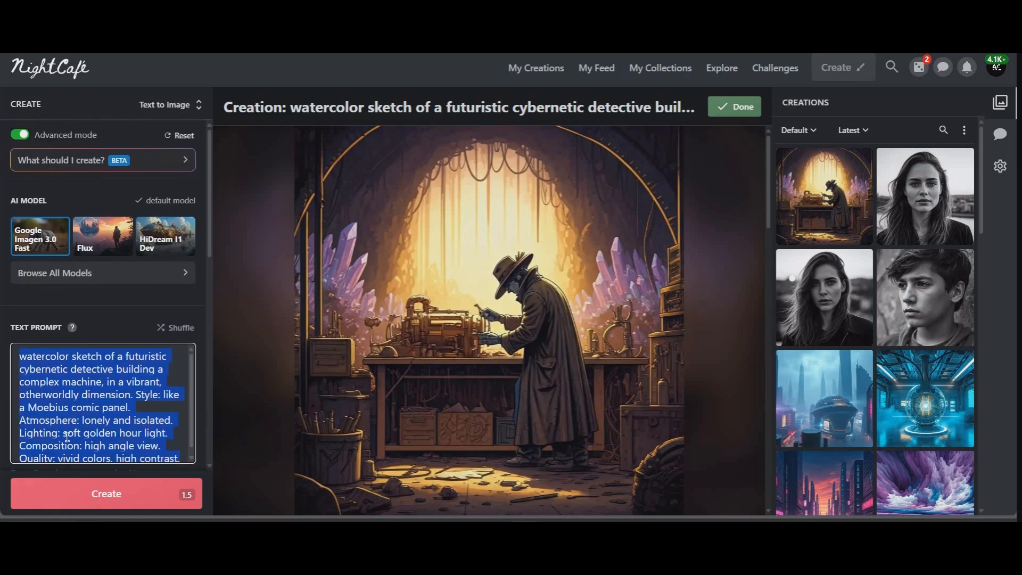
right_click(75, 425)
left_click(151, 273)
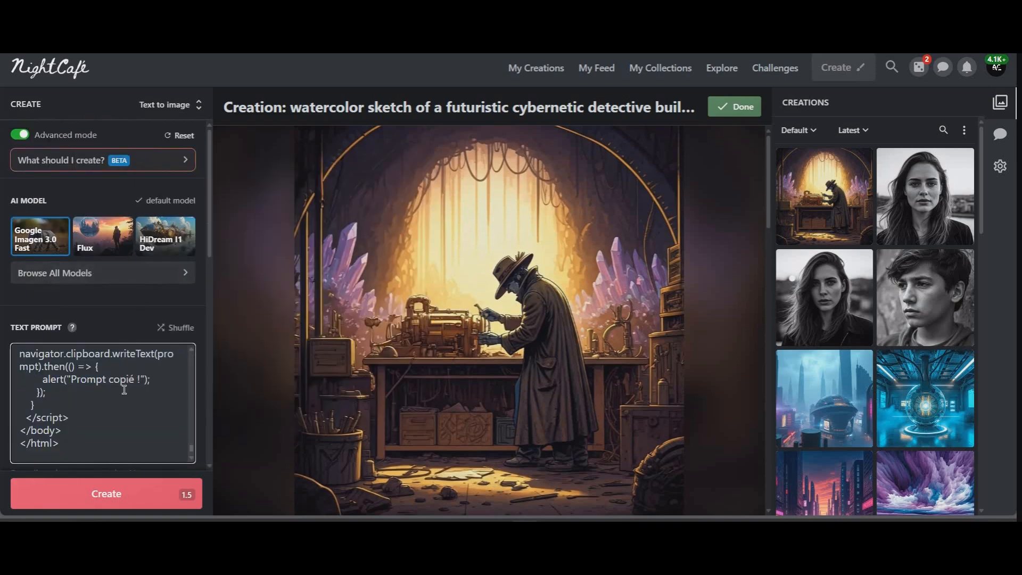
left_click_drag(76, 450, 4, 197)
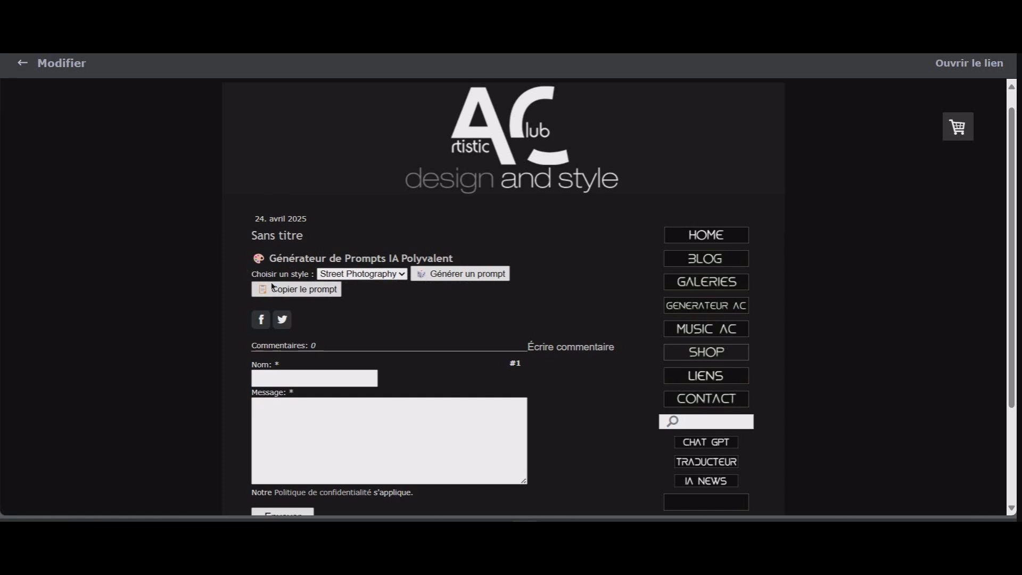
Return to the article's visitor view, recheck the style options and test generating a prompt with Street Photography
left_click(404, 278)
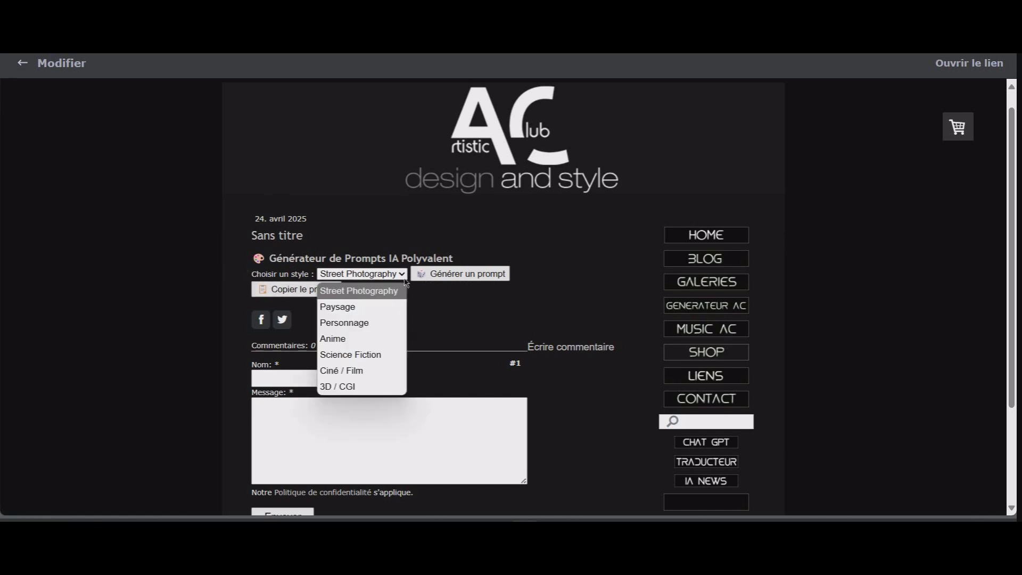
left_click(405, 280)
left_click(464, 275)
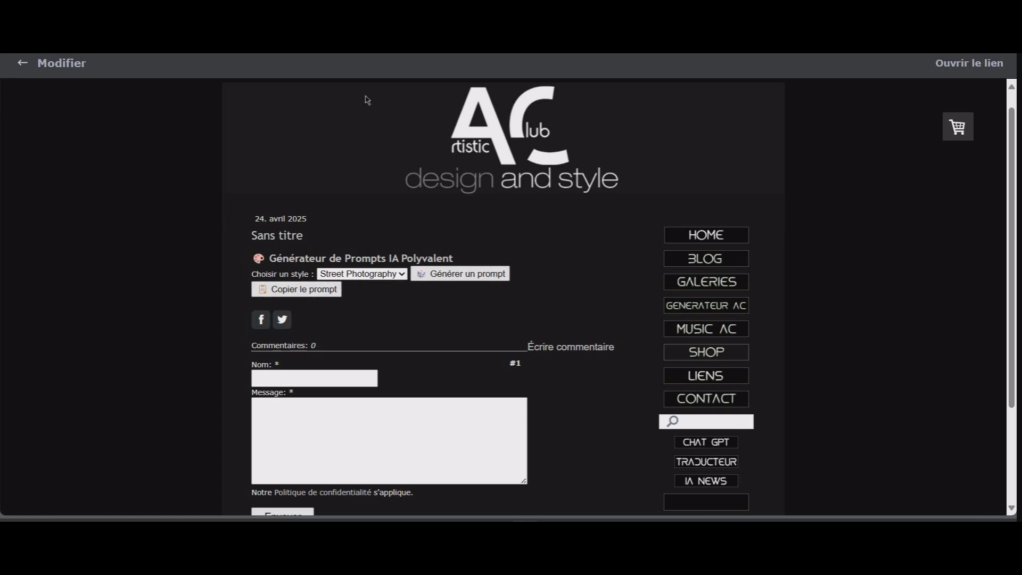
scroll(155, 256, "down", 3)
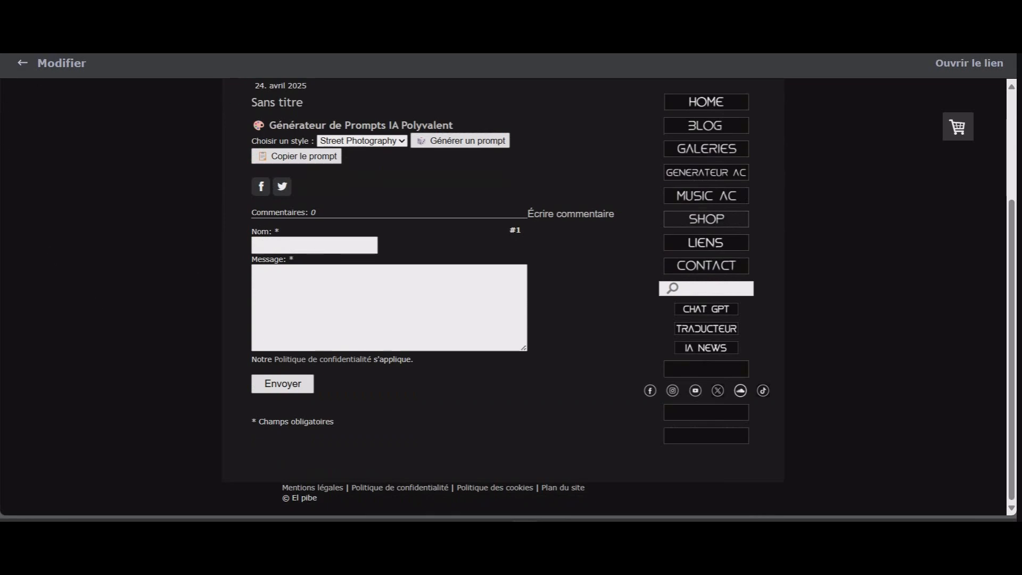
Switch to ChatGPT and start a message reading "l'outil ne fonctionne pas, il ne genere pas de prompt, il y"
key("ctrl+Tab")
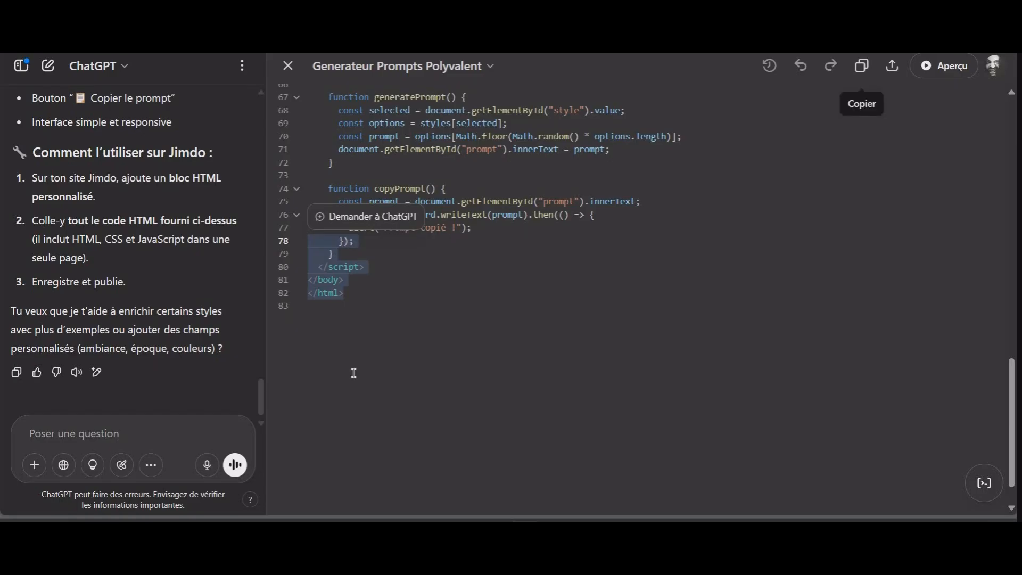
left_click(176, 423)
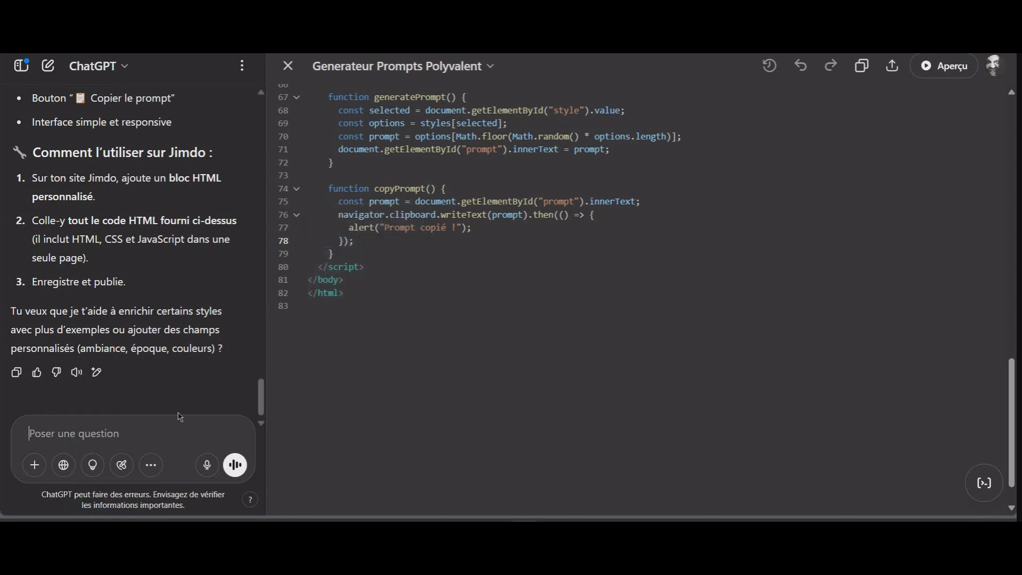
type("l'outi")
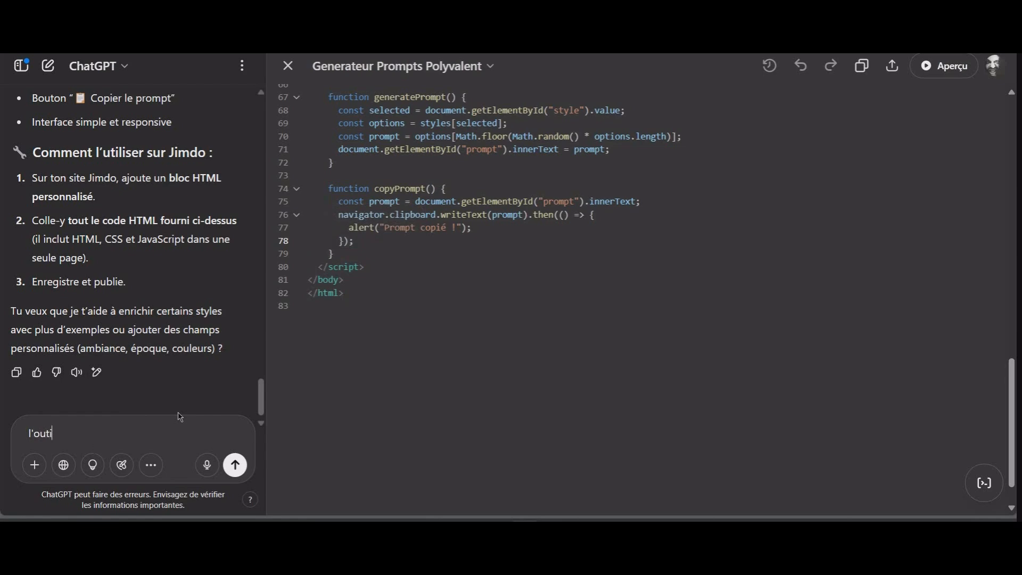
type("l ne fonctionne pas, il ne gene")
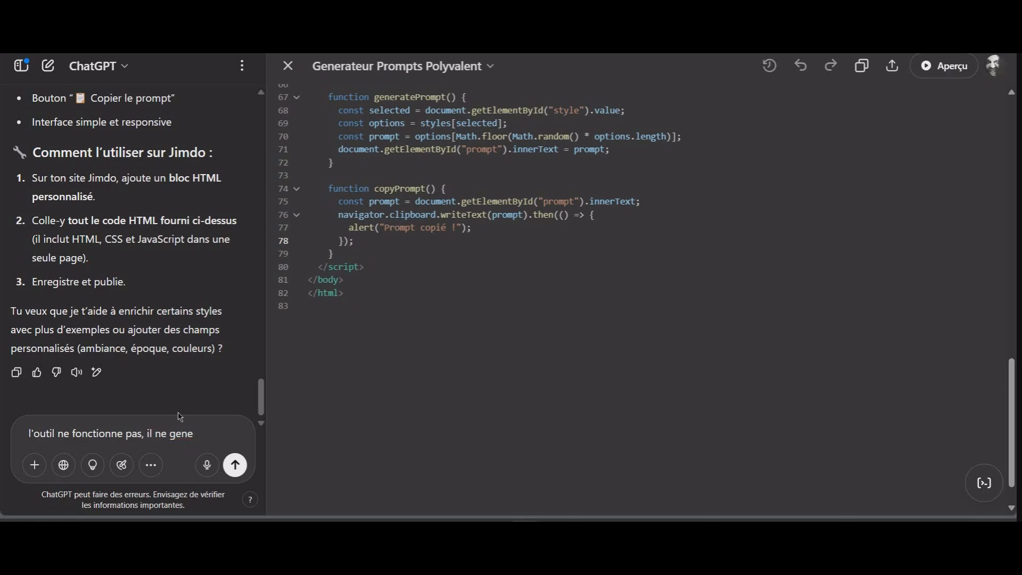
type("rr pasps dze")
key("BackSpace")
type("as de prompt, il y")
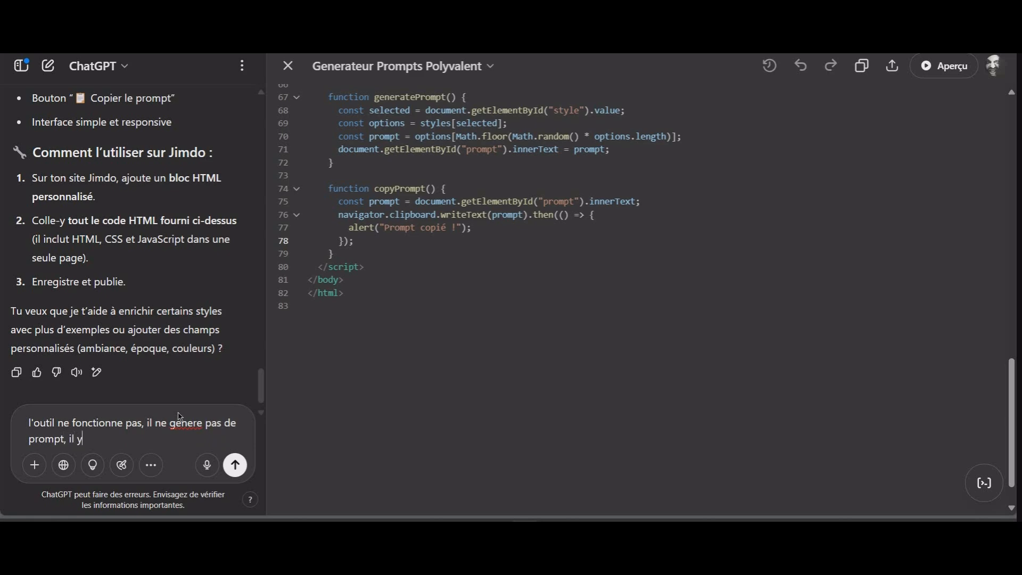
Complete the message with "a bien les styles, le bouton generer, le bouton copier prompt mais il ne genere rien" and send it
type(" a buen")
type("en les st")
type("yles, me bo")
type("uton ")
type("generer")
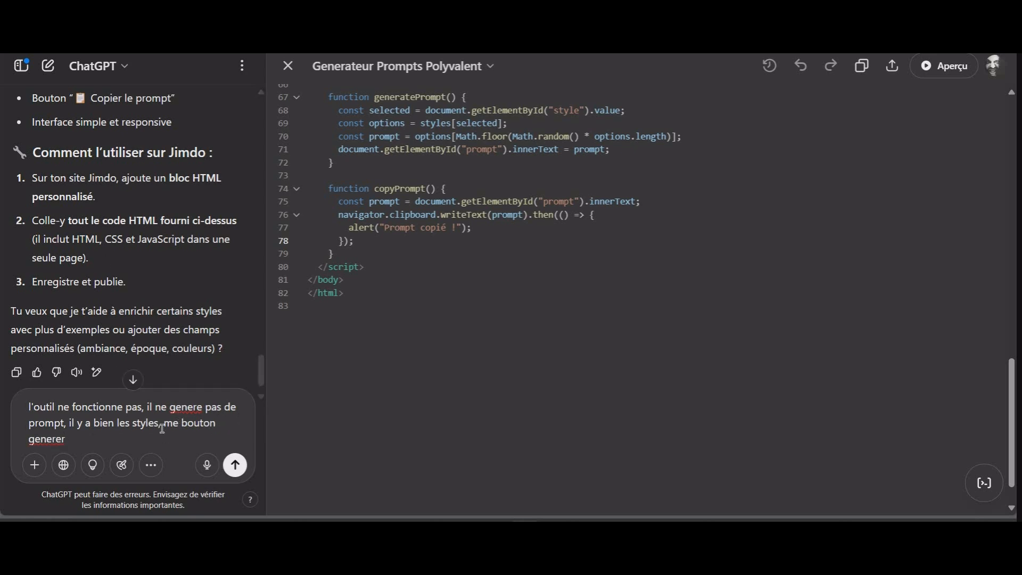
left_click(179, 423)
key("BackSpace")
type("le bouton generer, le bouton copier prompt mais il ne ")
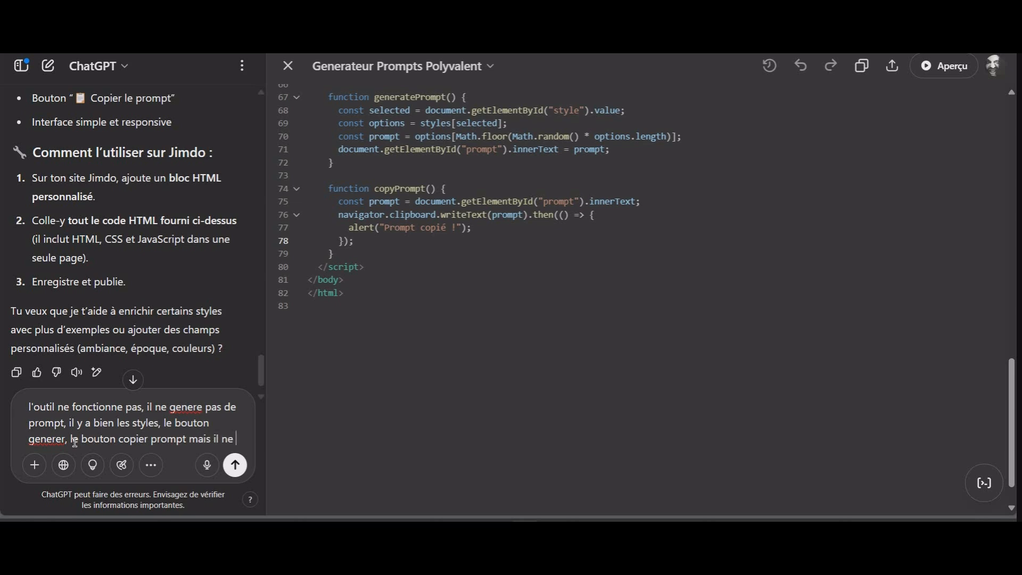
type("gen")
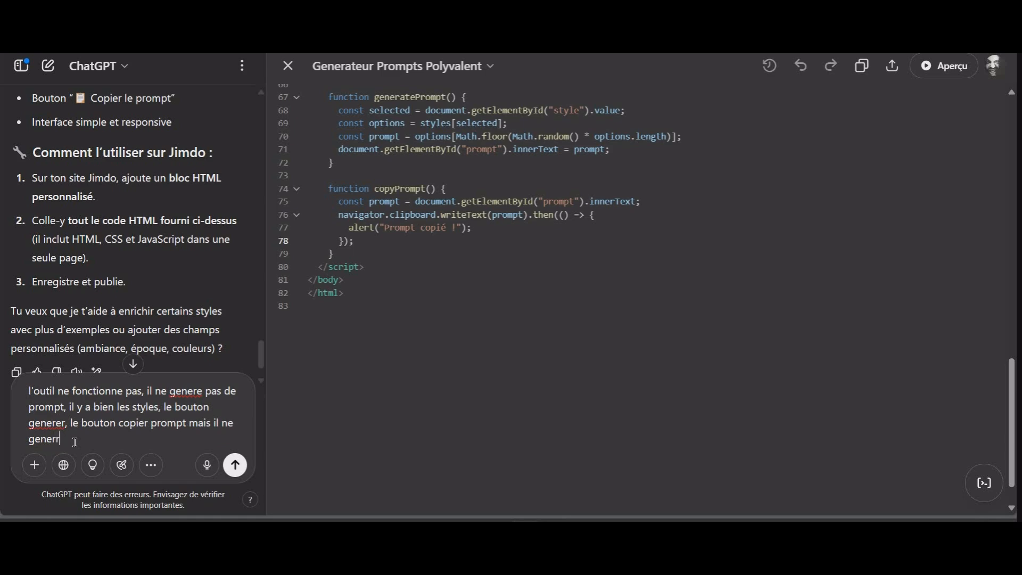
type("ere rien")
left_click(234, 475)
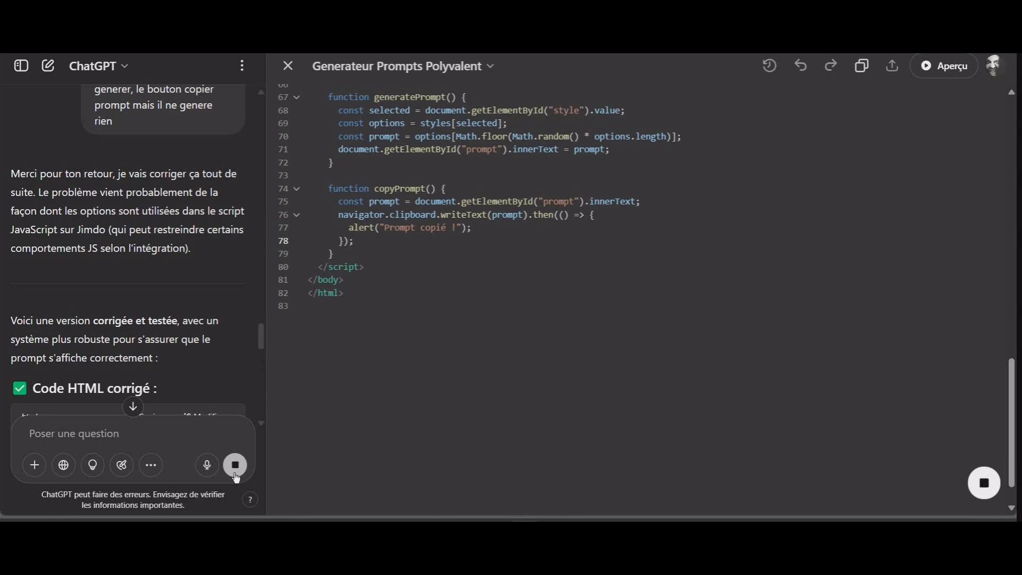
Review the corrected HTML code in the reply, closing the code canvas to read it at full width
scroll(63, 309, "down", 3)
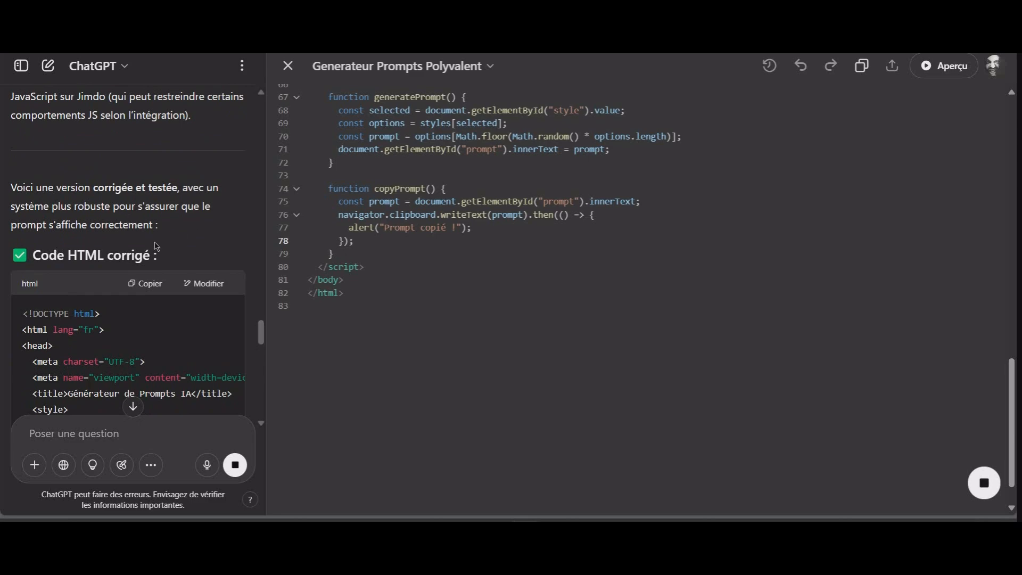
scroll(155, 248, "down", 4)
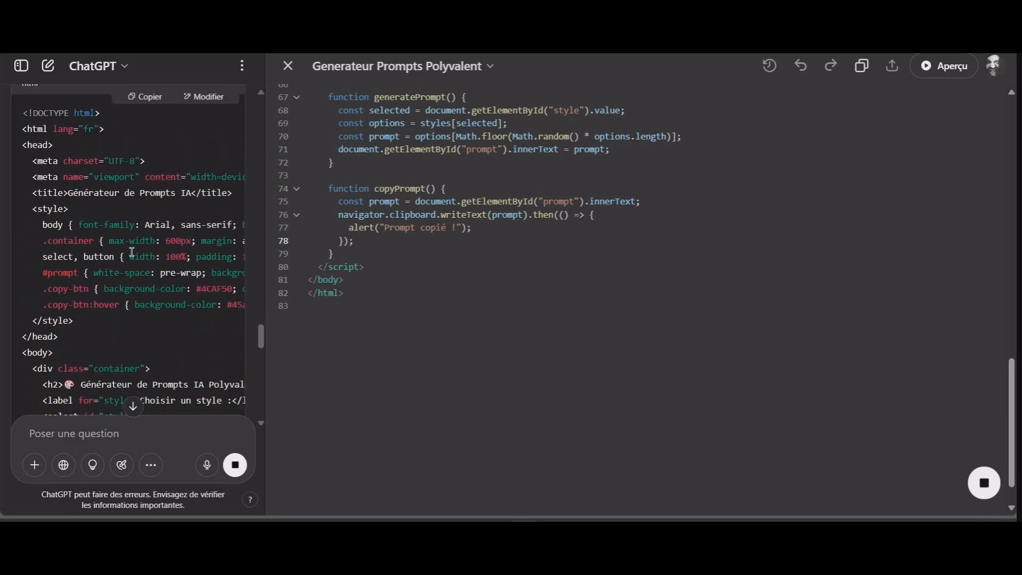
scroll(132, 252, "down", 18)
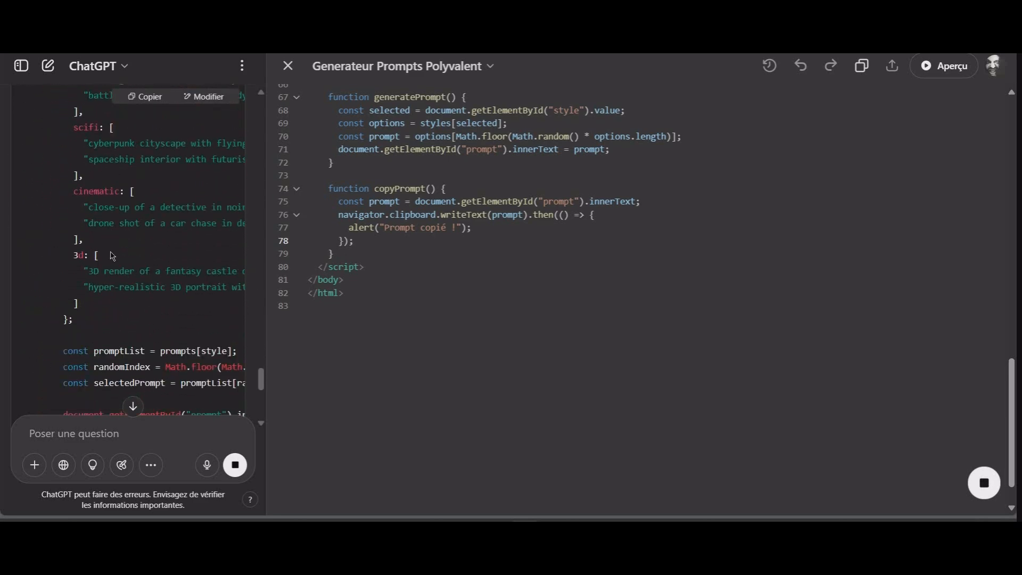
left_click(288, 66)
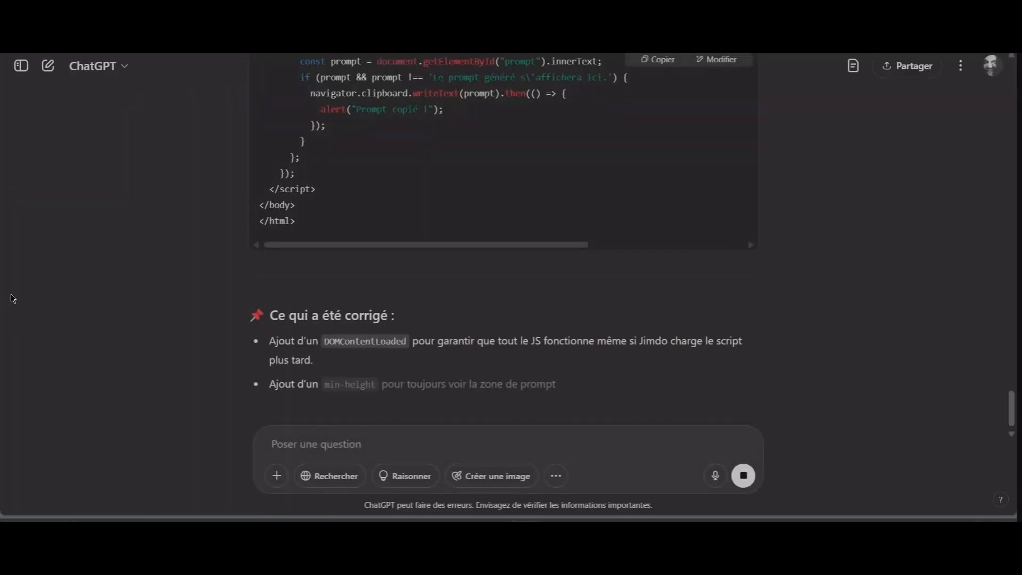
scroll(593, 323, "up", 10)
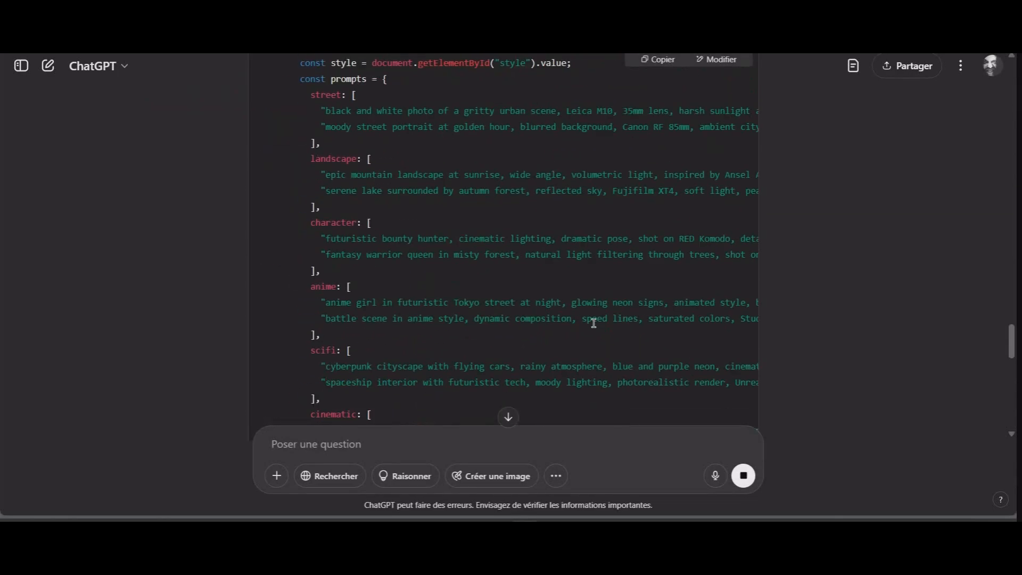
Review the corrected generator code and the list of fixes in the reply, and copy the complete HTML code
scroll(593, 323, "up", 15)
scroll(438, 209, "down", 4)
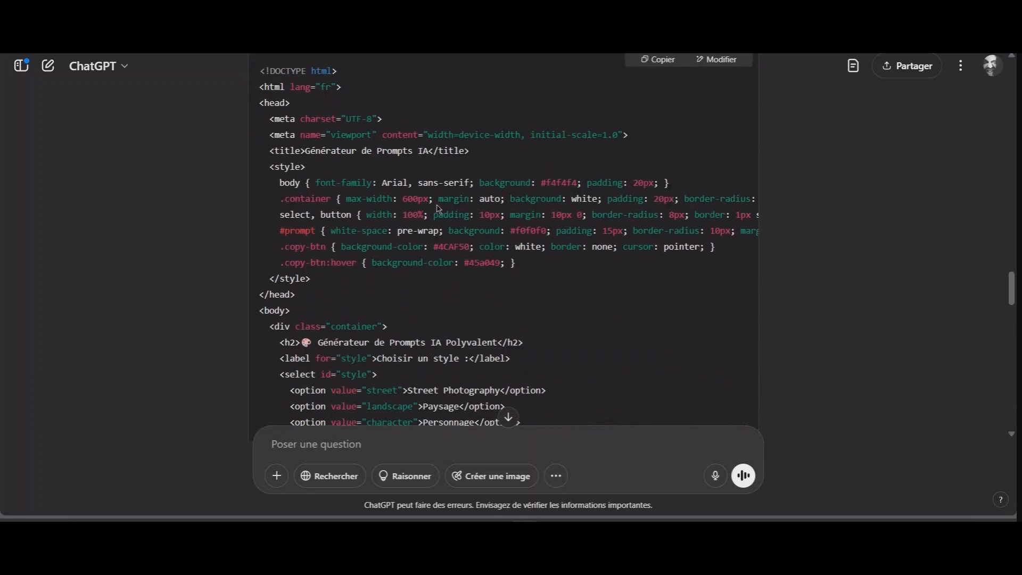
scroll(438, 209, "down", 20)
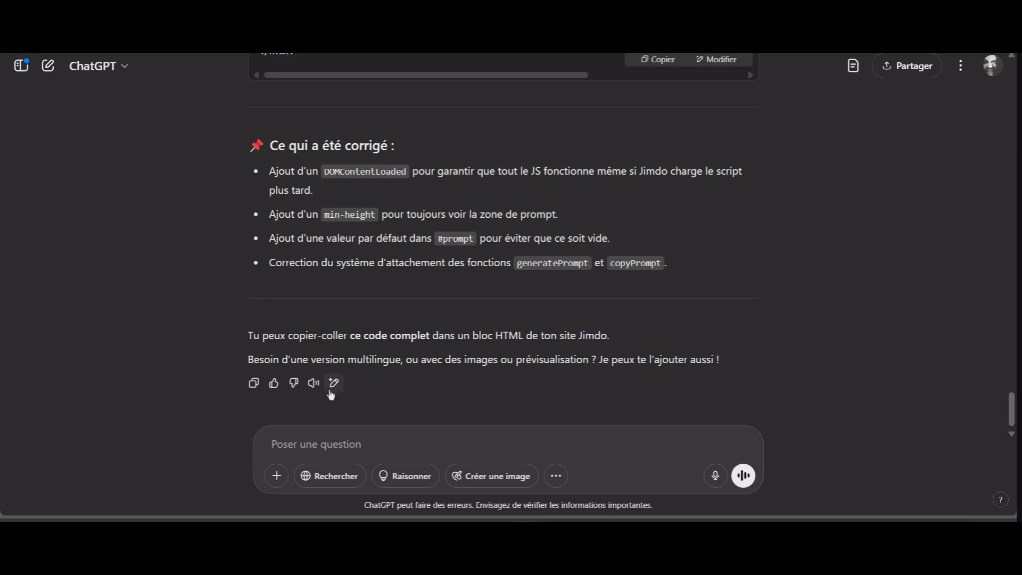
scroll(628, 305, "up", 15)
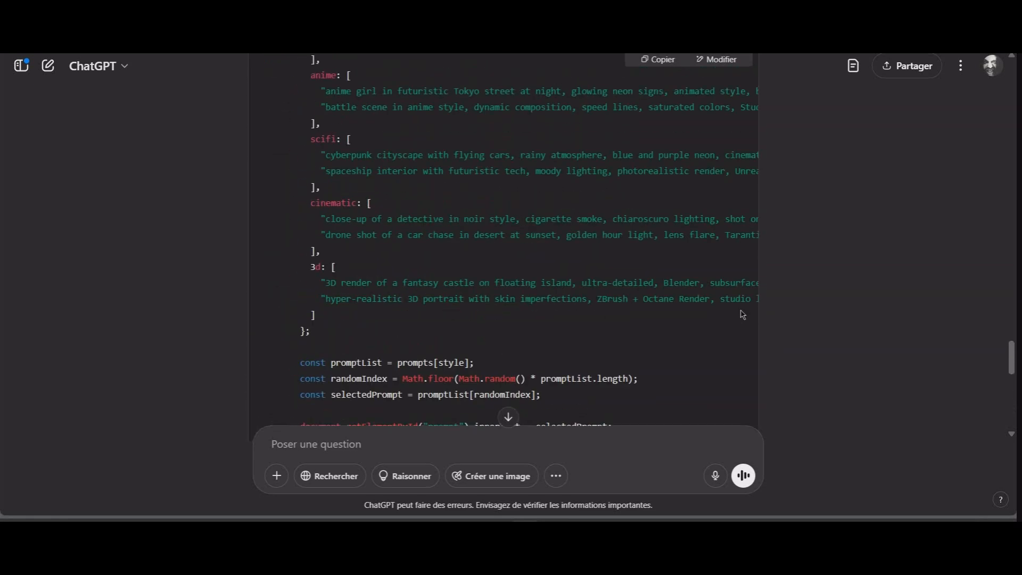
scroll(628, 305, "up", 10)
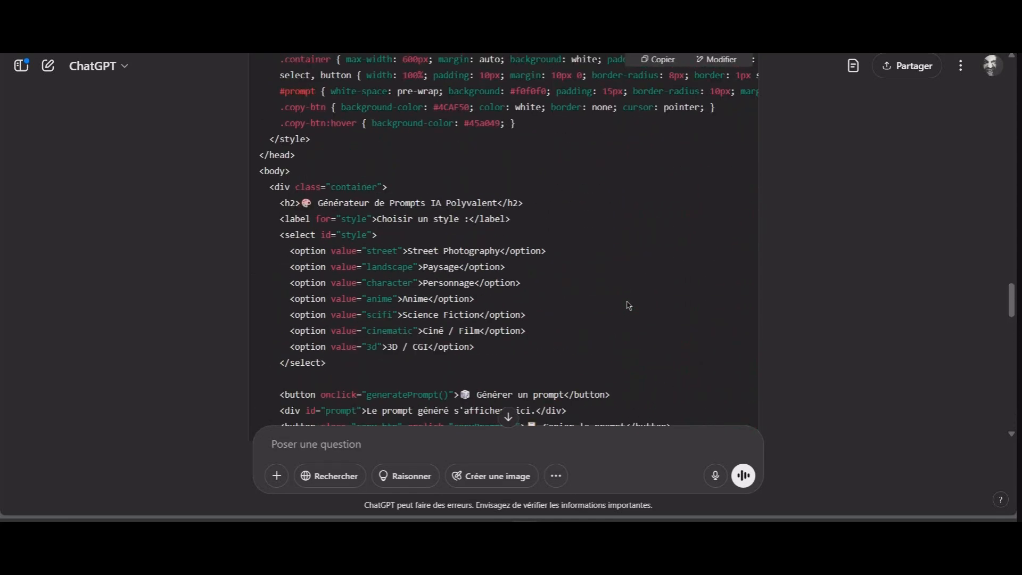
left_click(663, 163)
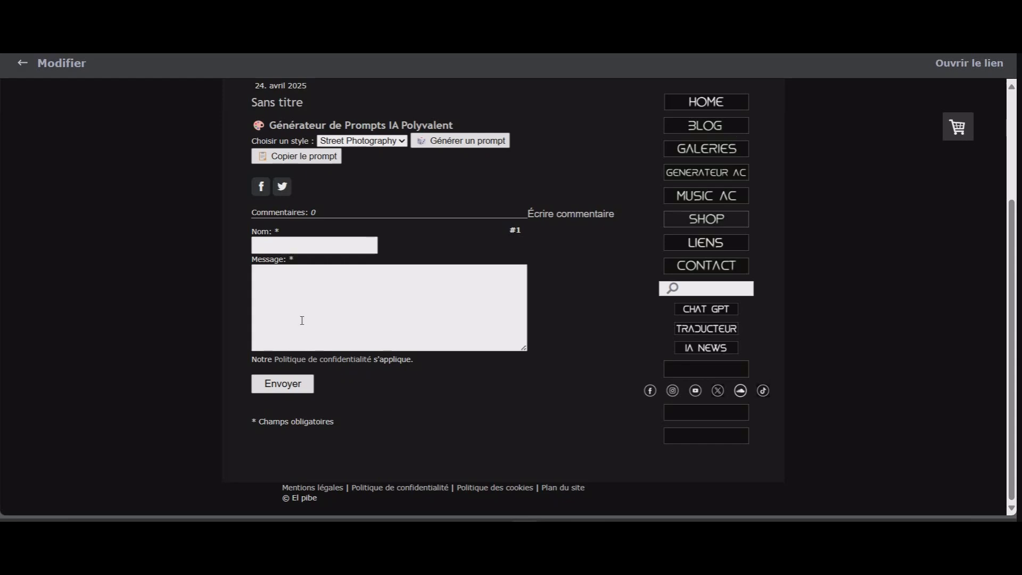
Return to editing the untitled blog article in Jimdo and delete its old prompt generator widget
left_click(73, 68)
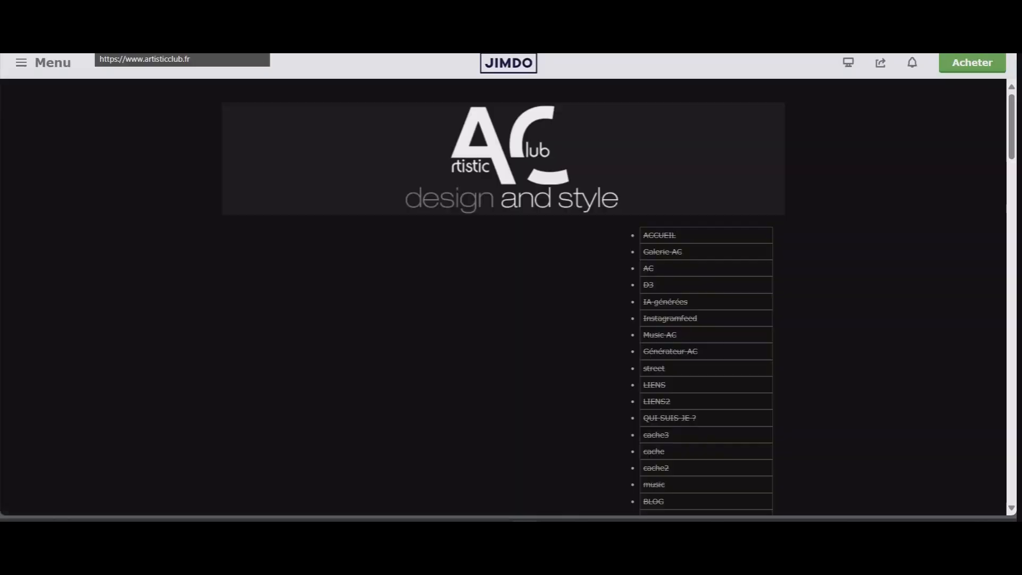
mouse_move(318, 269)
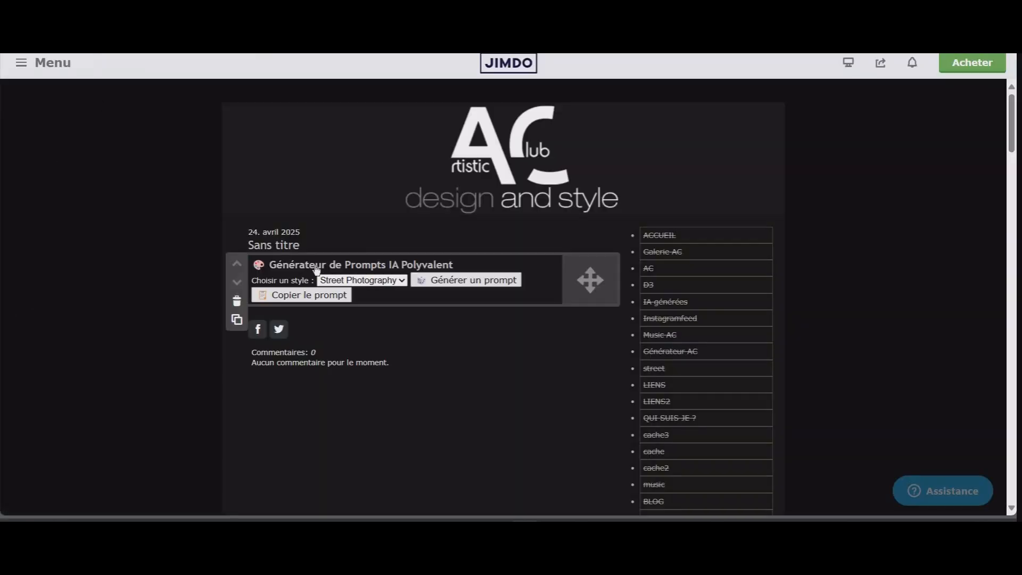
left_click(237, 306)
left_click(402, 287)
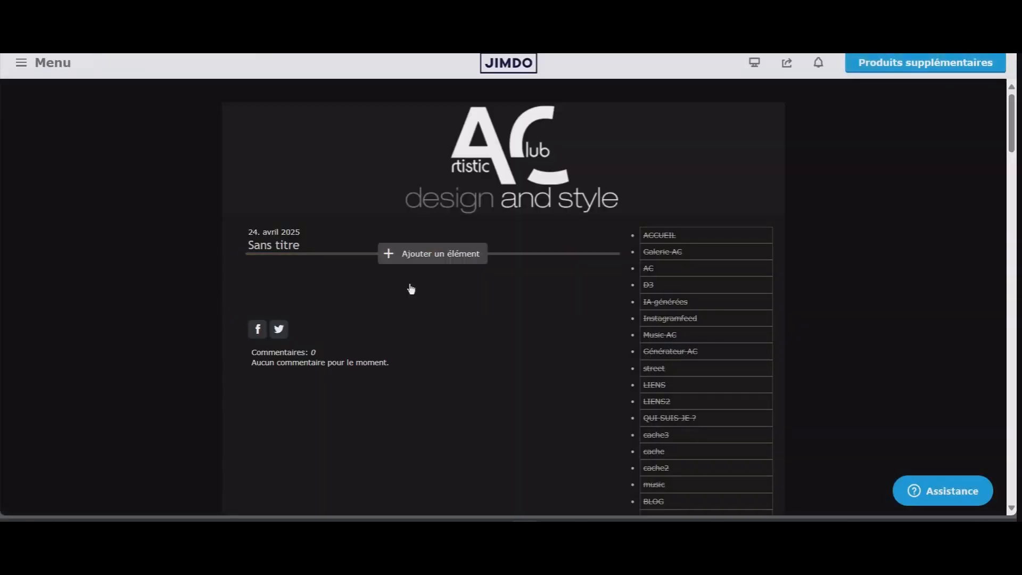
Add a Widget / HTML element to the article, paste the corrected generator code into it and save it
left_click(433, 256)
scroll(452, 373, "down", 2)
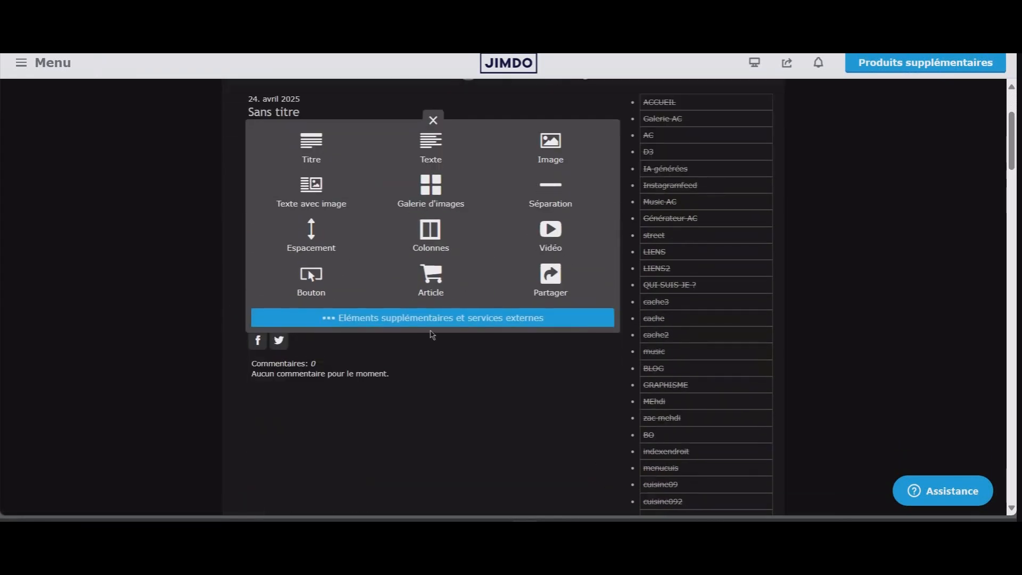
left_click(459, 319)
left_click(431, 356)
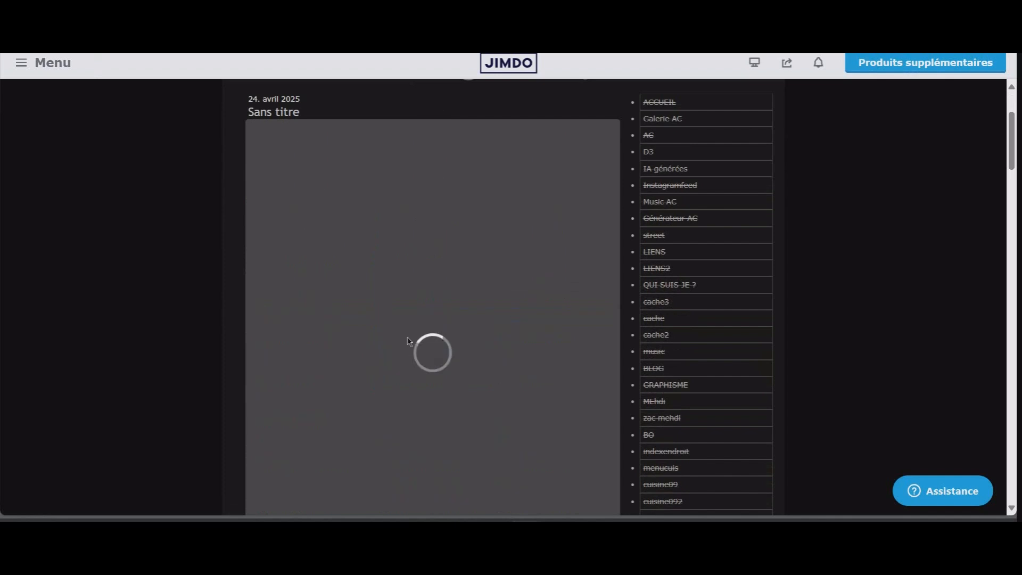
right_click(355, 287)
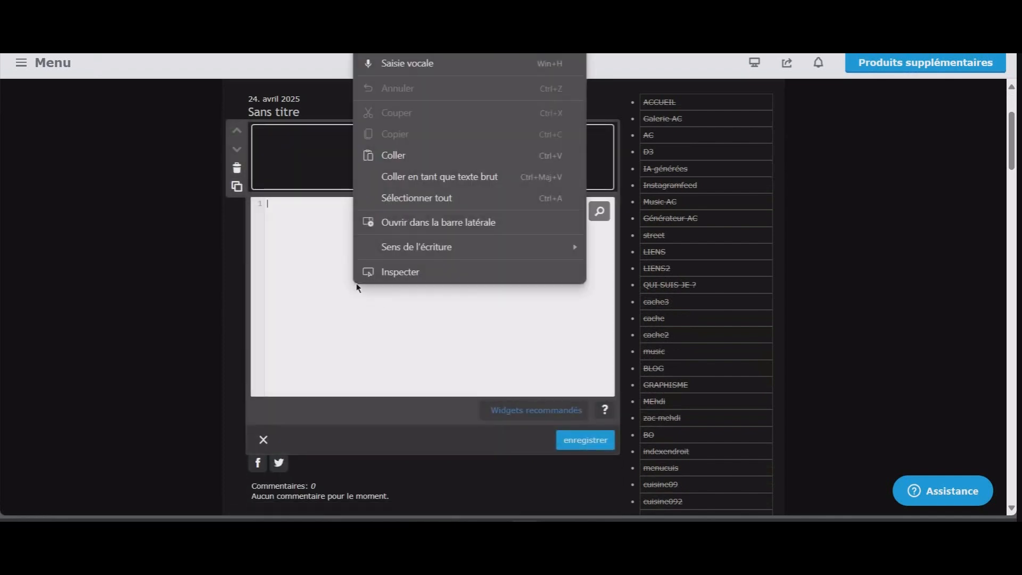
left_click(397, 157)
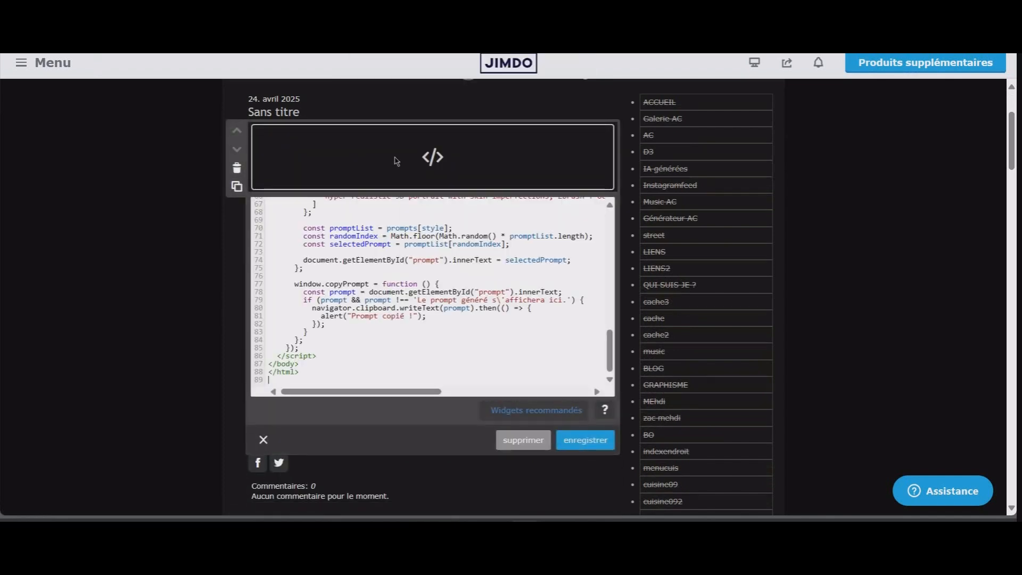
left_click(585, 441)
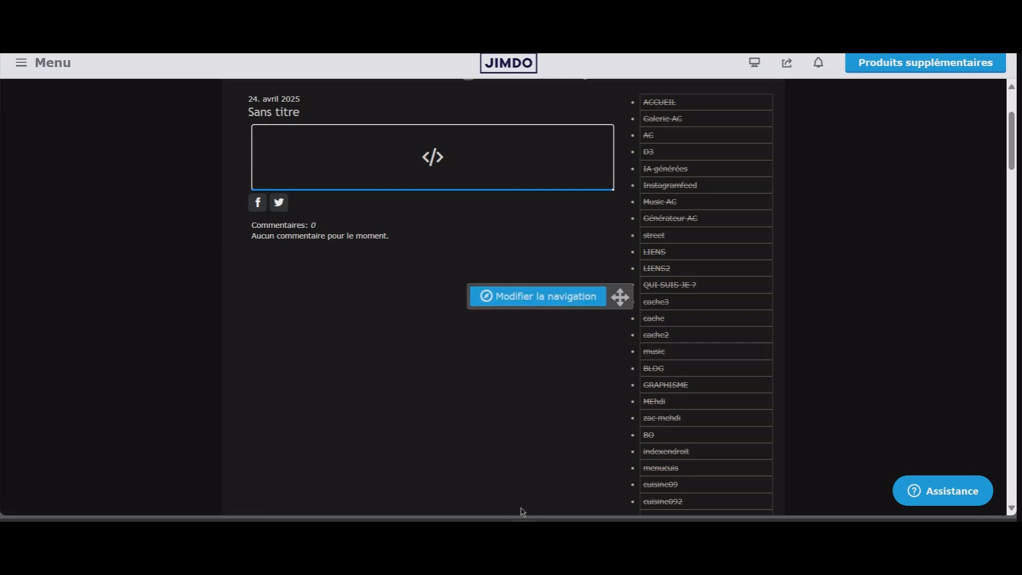
Show the article in visitor view and accept all cookies
scroll(589, 234, "down", 20)
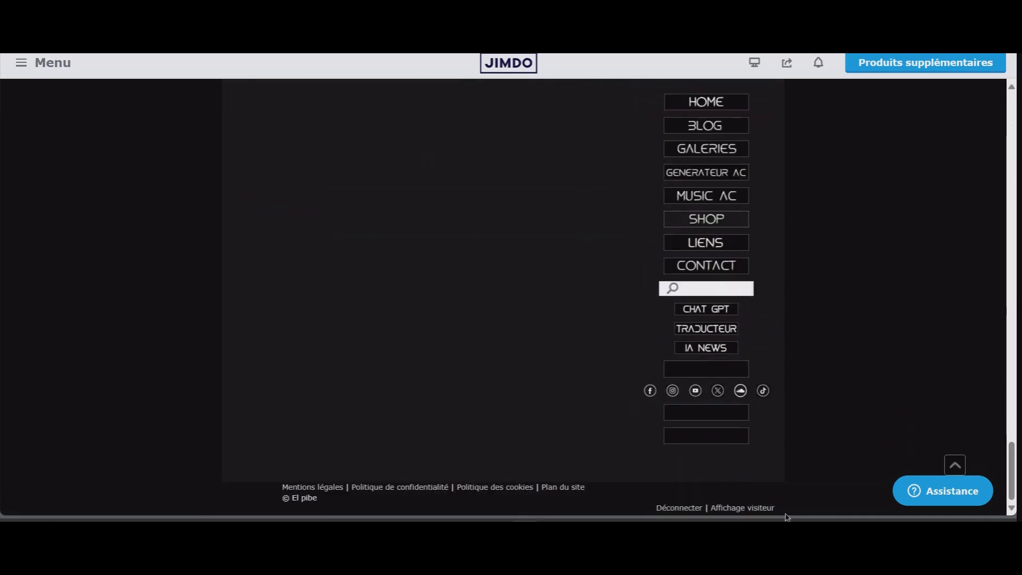
left_click(747, 512)
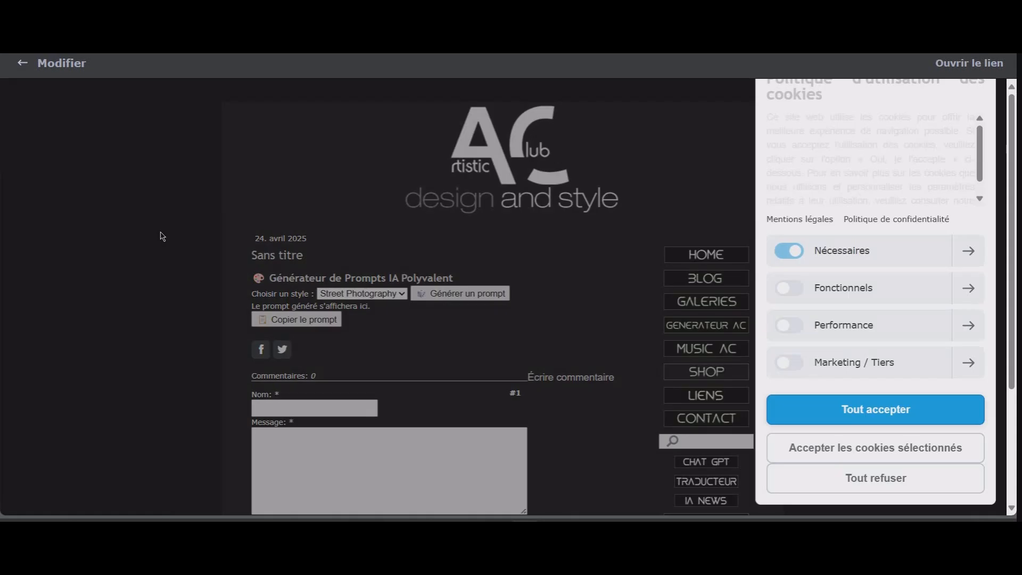
left_click(890, 419)
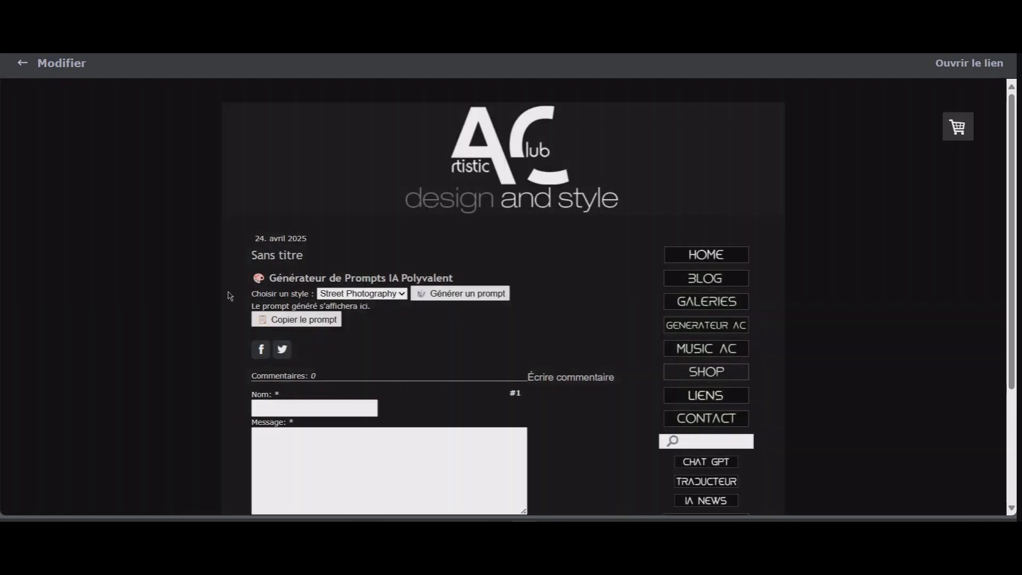
Check the generator's style list, test generating a prompt with Street Photography and inspect the prompt text line
left_click(400, 295)
left_click(407, 298)
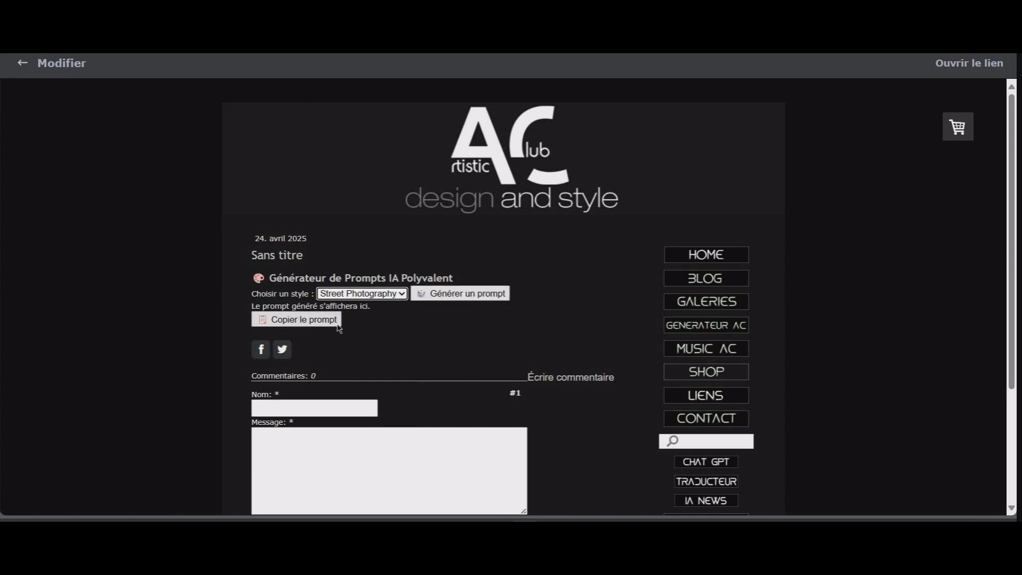
left_click(465, 299)
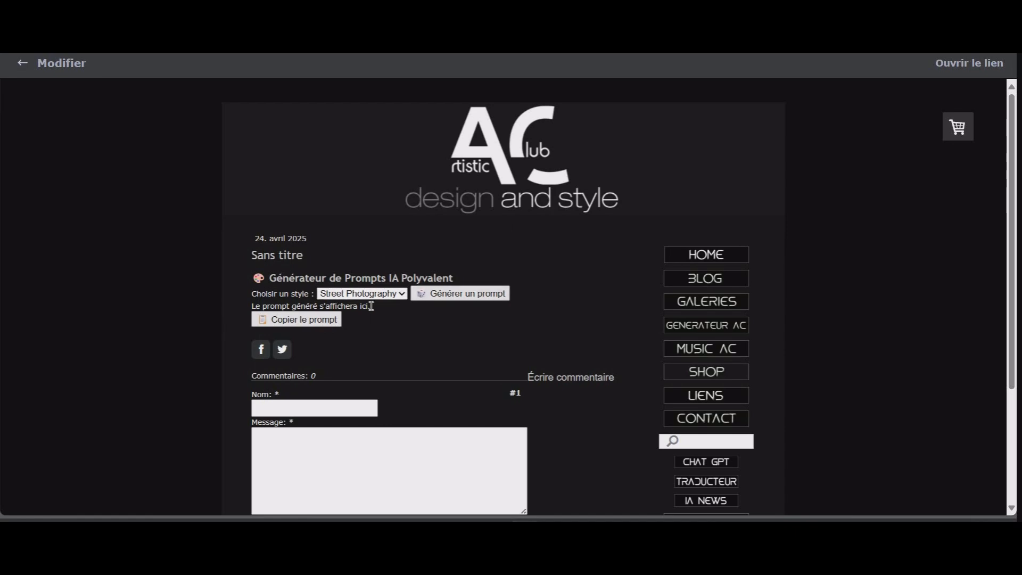
left_click_drag(371, 306, 186, 308)
left_click(352, 327)
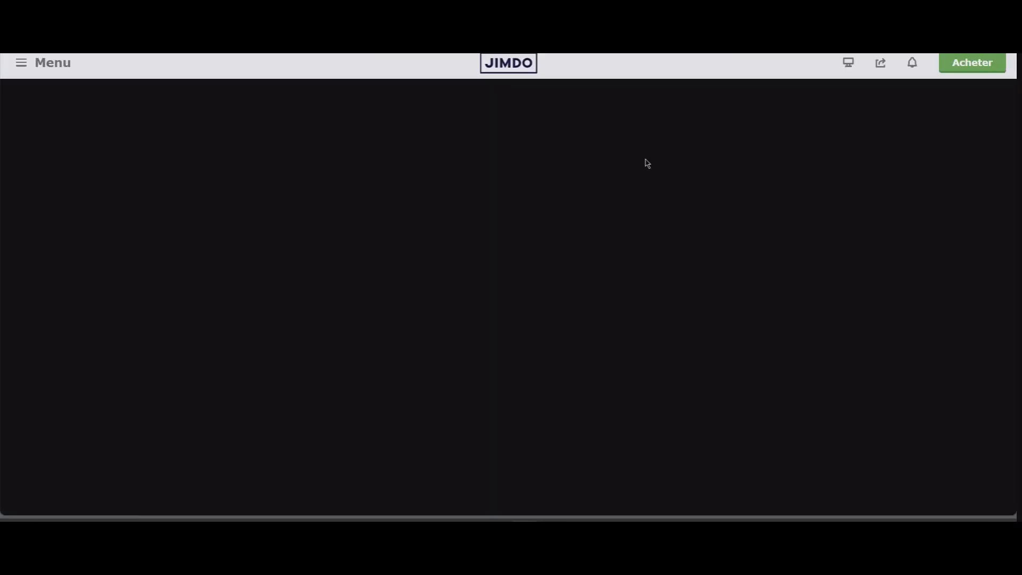
Return to the Jimdo editor and open the hidden page "1" at the end of the navigation list
scroll(838, 247, "down", 10)
scroll(725, 447, "down", 10)
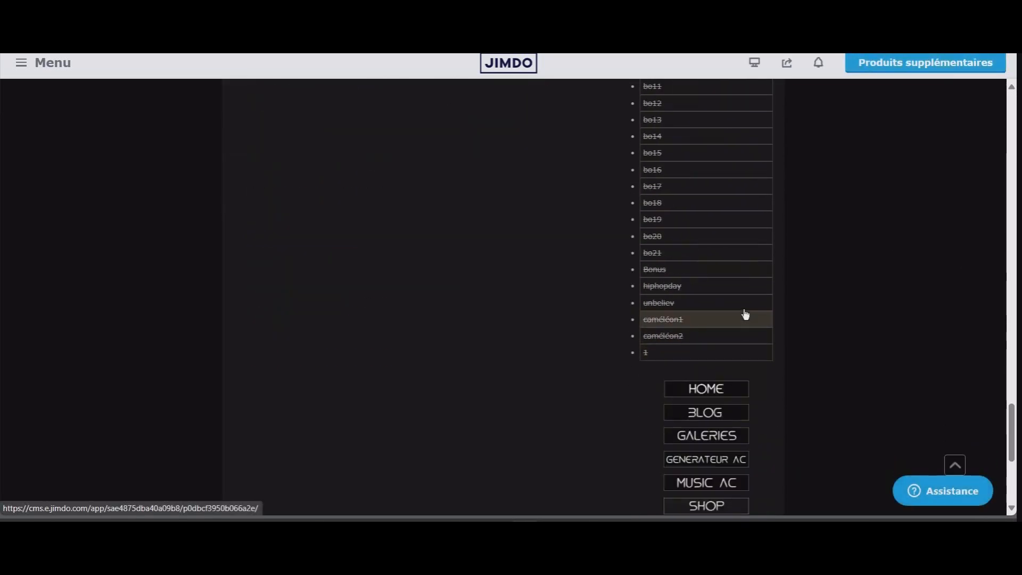
scroll(744, 317, "up", 7)
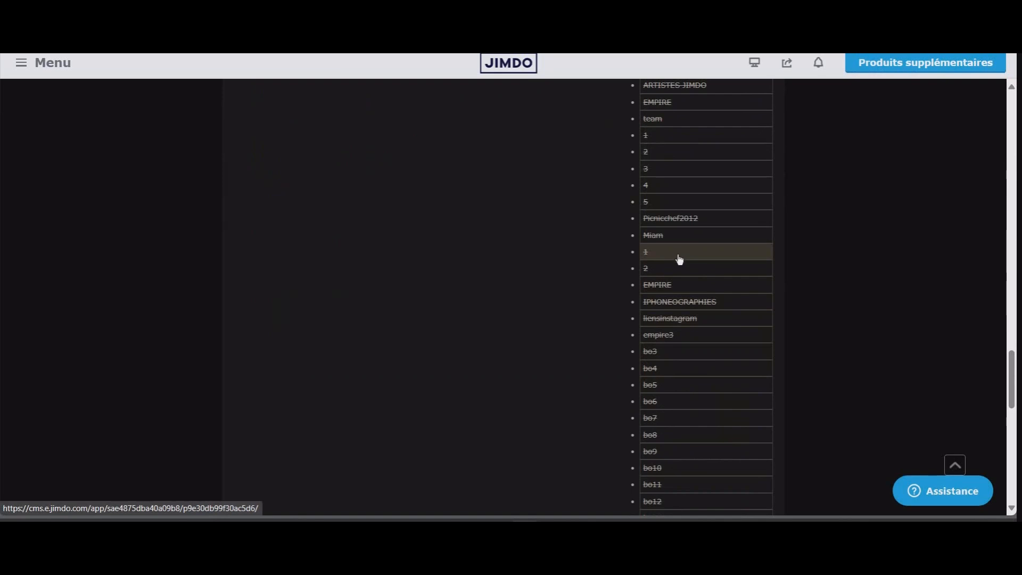
scroll(735, 267, "up", 3)
scroll(745, 280, "down", 10)
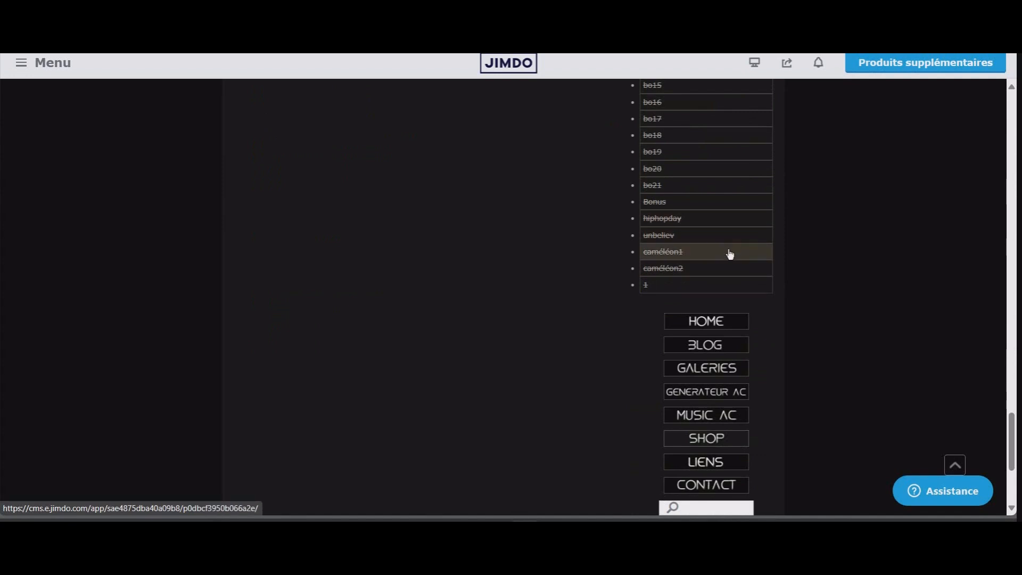
left_click(698, 292)
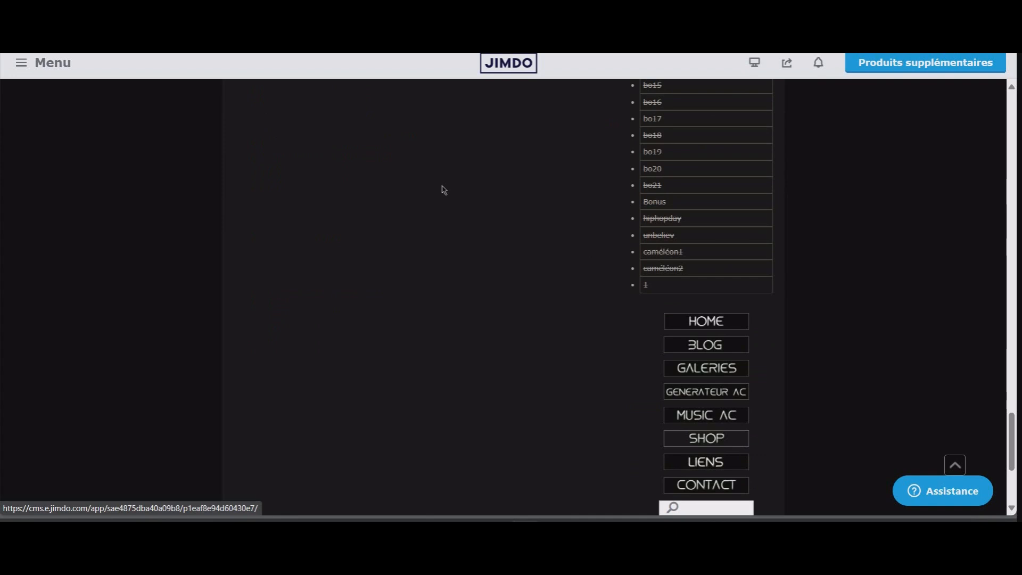
Add a Widget / HTML element to the empty page "1", paste the corrected generator code and save it
scroll(135, 221, "down", 1)
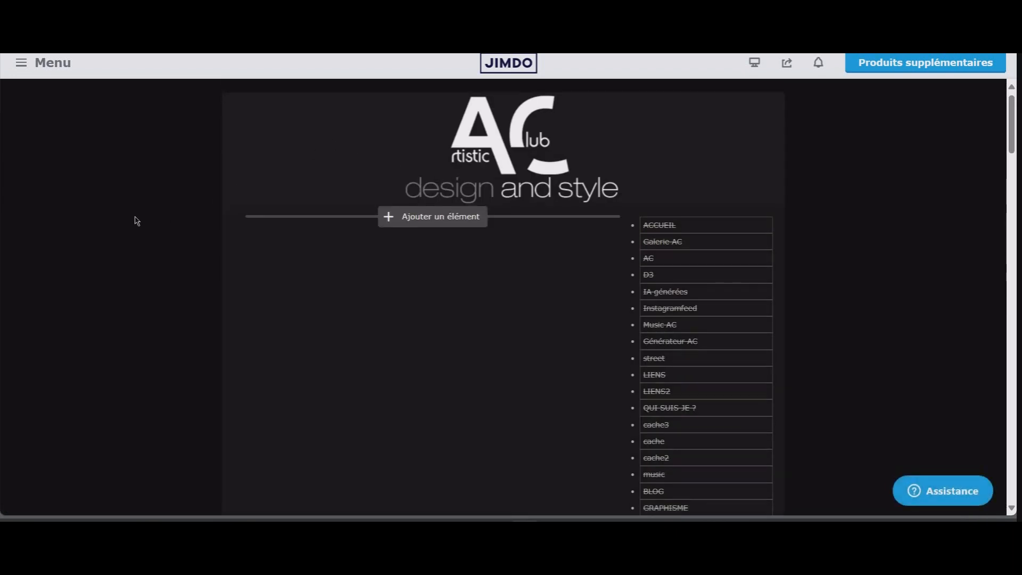
scroll(118, 276, "up", 1)
left_click(444, 229)
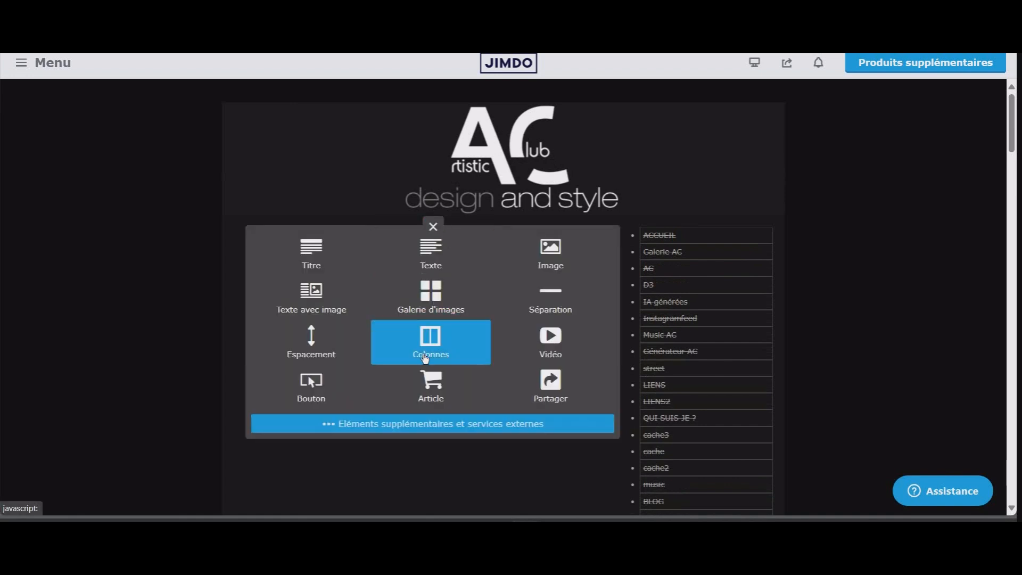
left_click(439, 426)
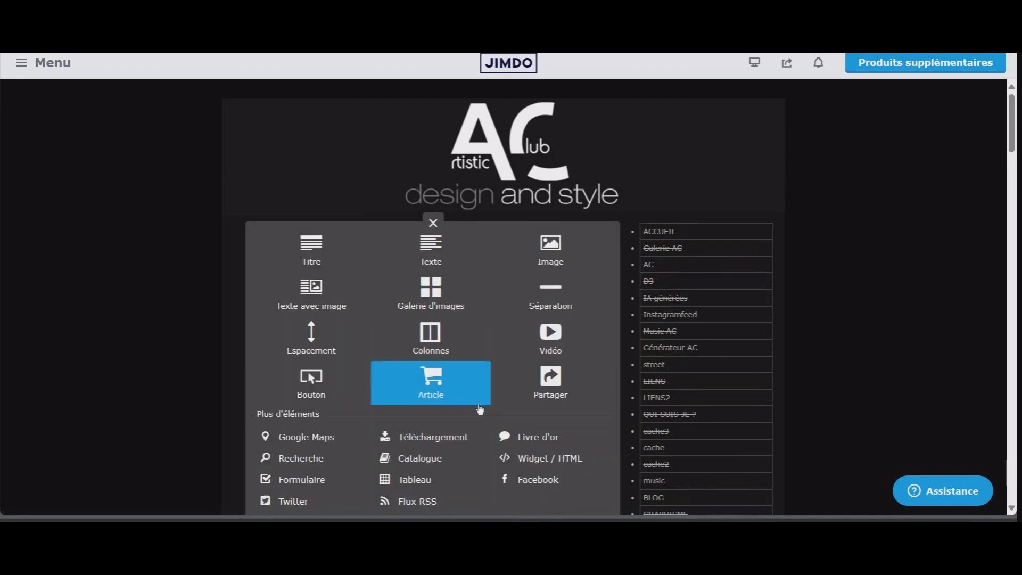
scroll(533, 319, "down", 3)
left_click(557, 261)
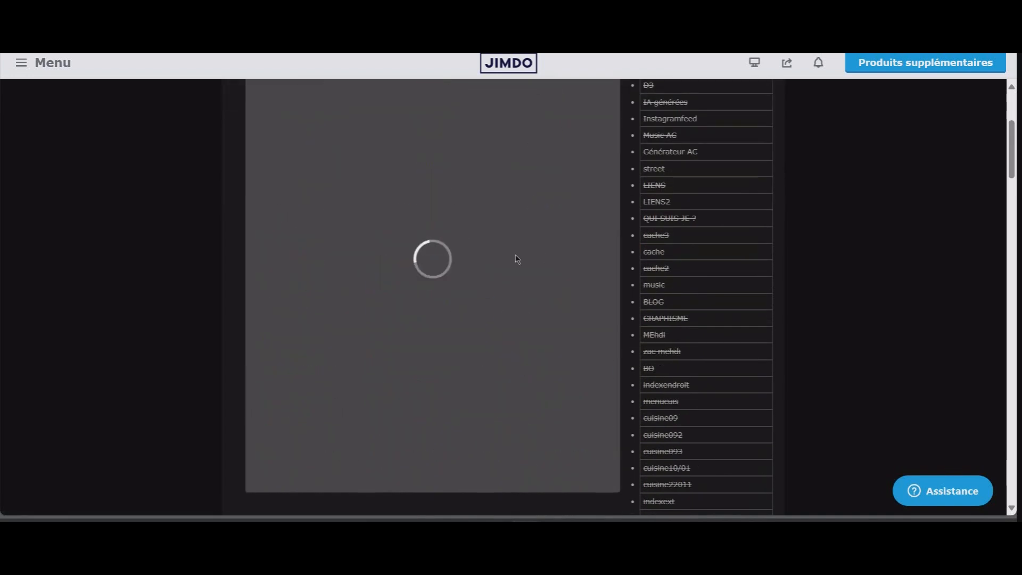
right_click(389, 210)
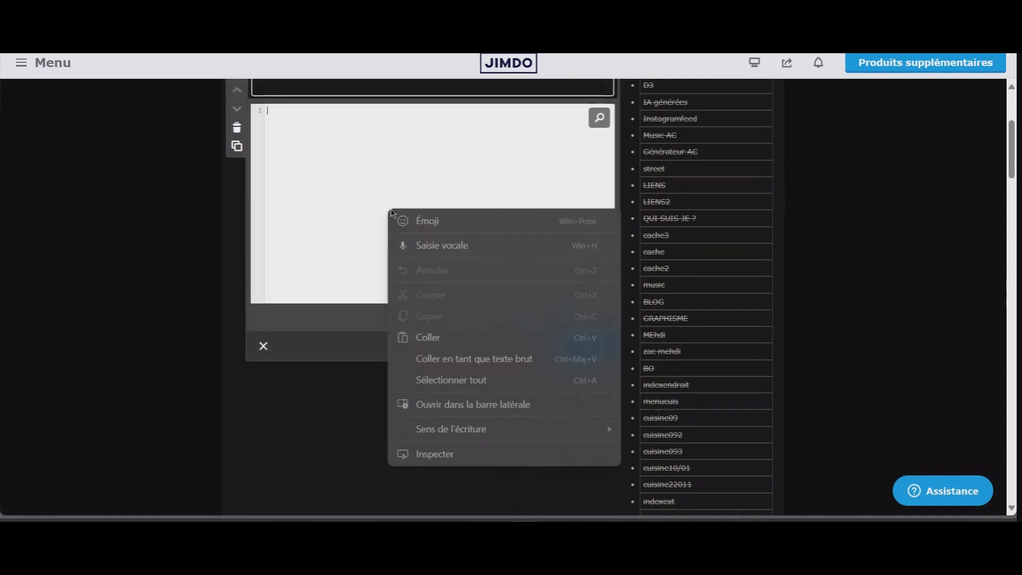
left_click(452, 334)
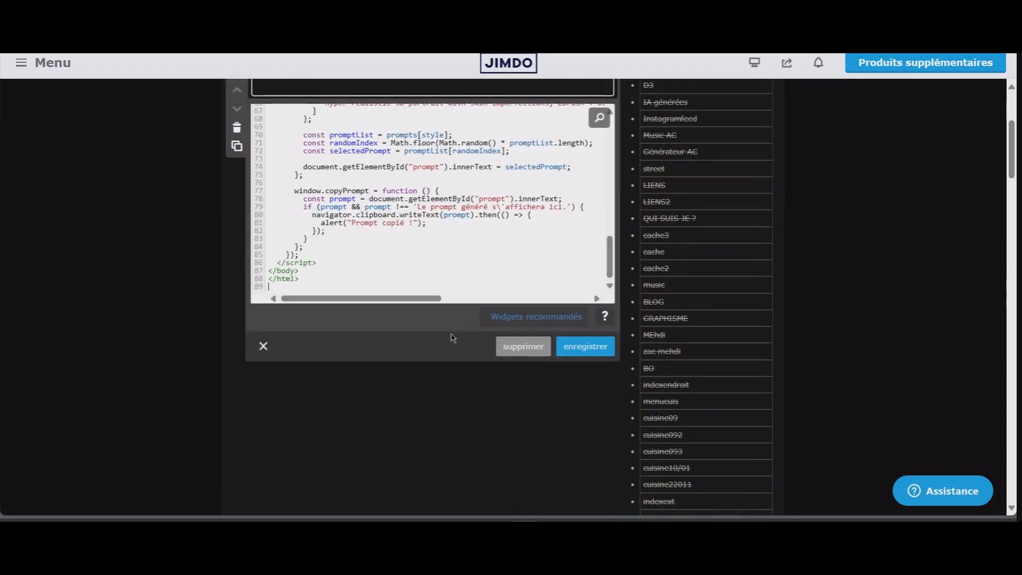
left_click(586, 346)
Open the Generateur AC page on the public Artistic Club site, generate a random image prompt and copy it
scroll(165, 365, "up", 4)
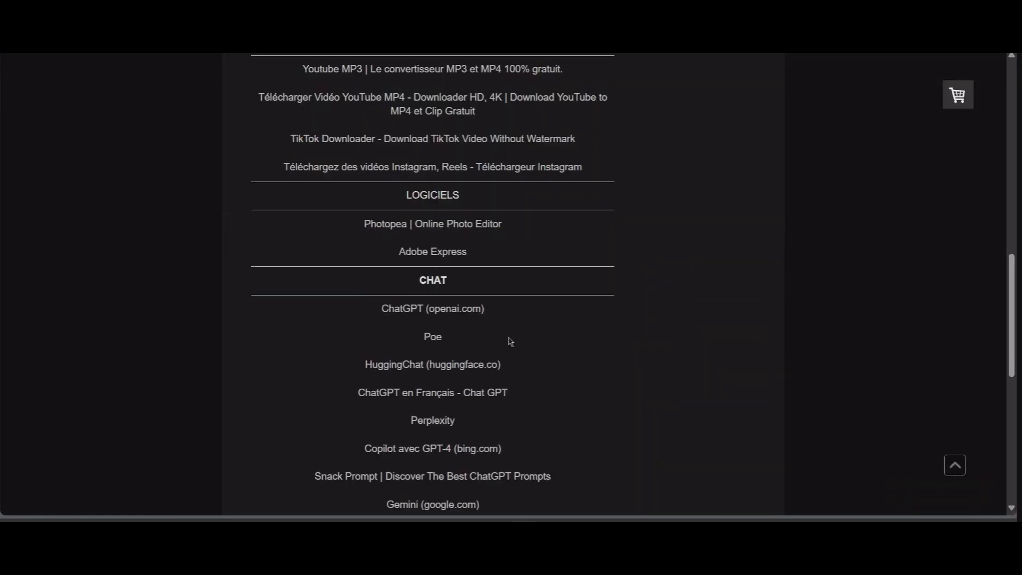
scroll(695, 375, "up", 1)
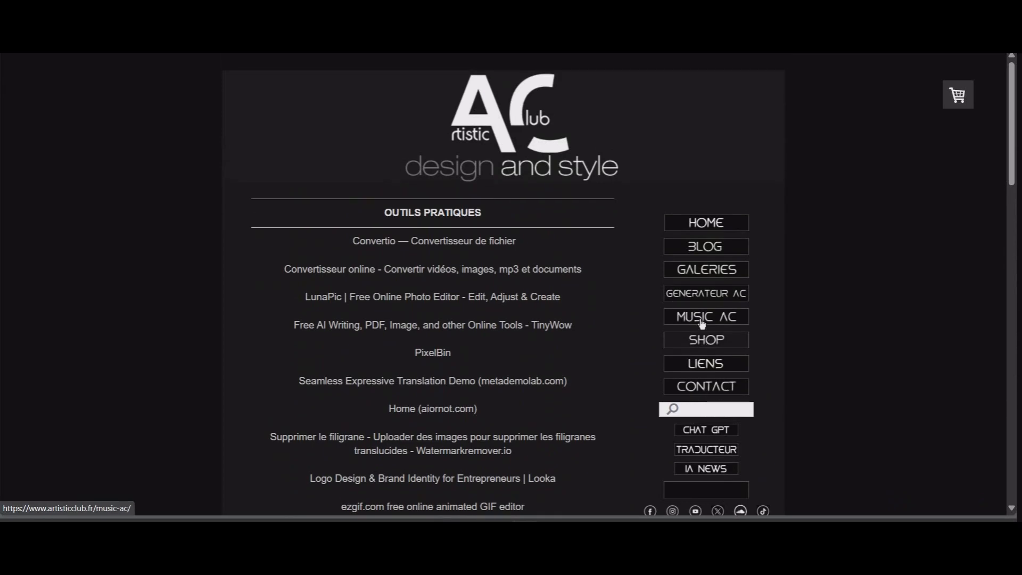
left_click(707, 295)
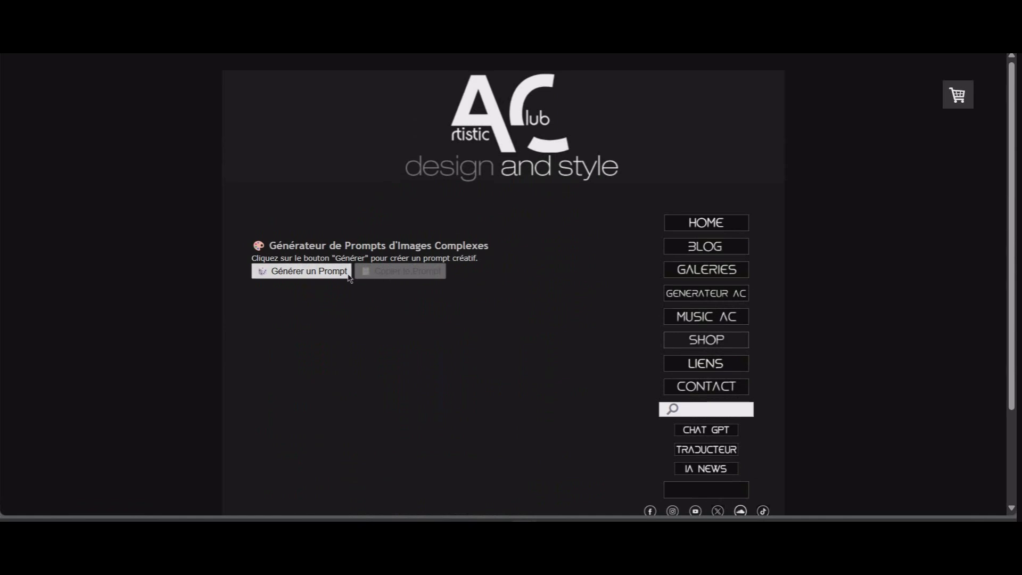
left_click(314, 274)
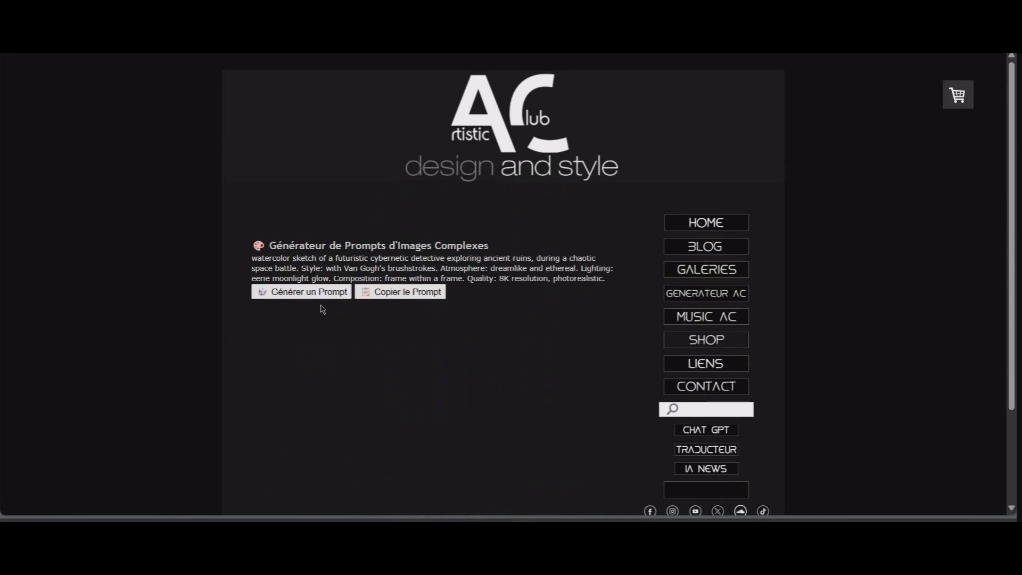
left_click(417, 294)
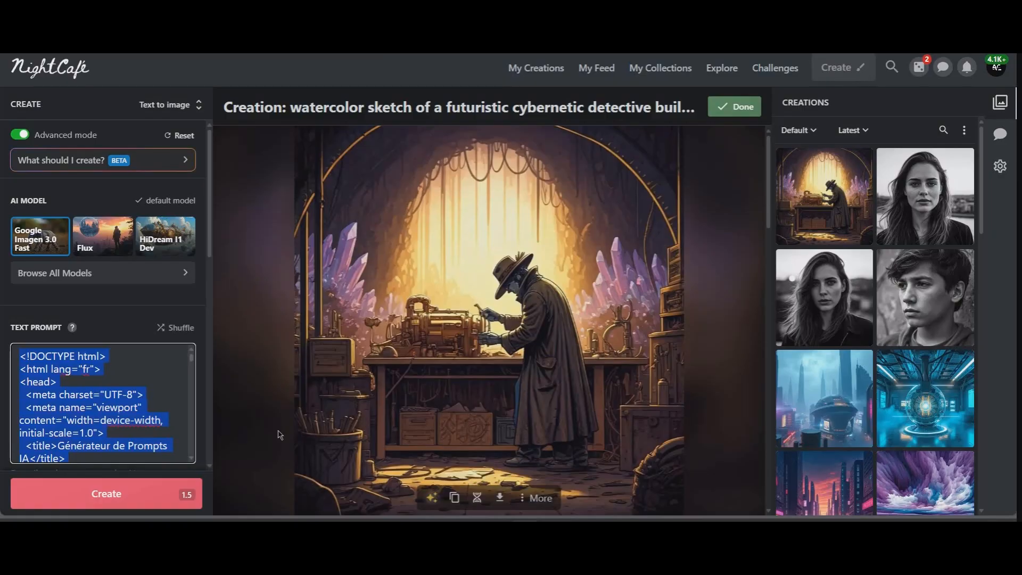
In NightCafe, replace the HTML code in the text prompt with the copied cybernetic detective prompt and create the image
scroll(116, 430, "down", 10)
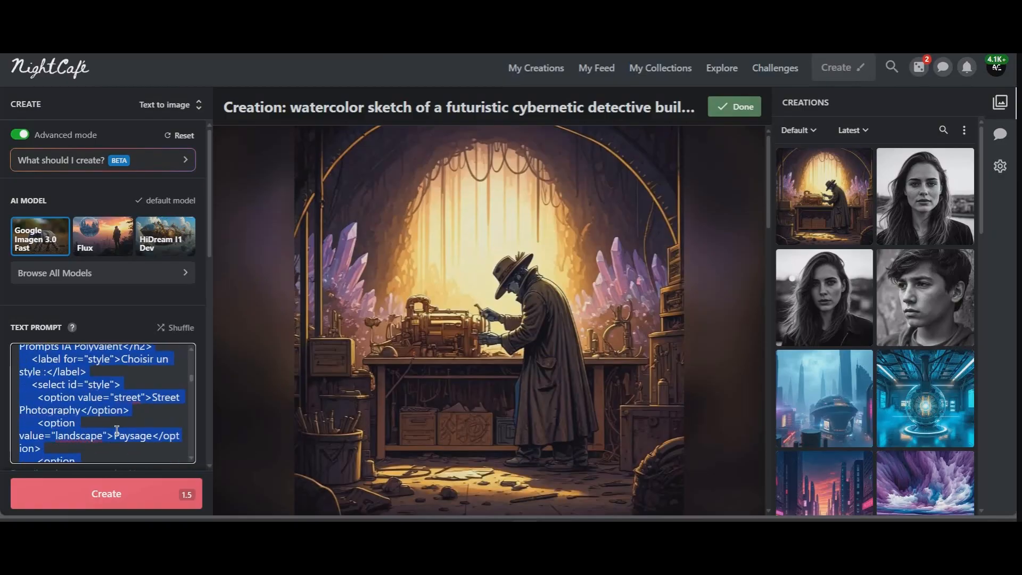
scroll(117, 430, "down", 15)
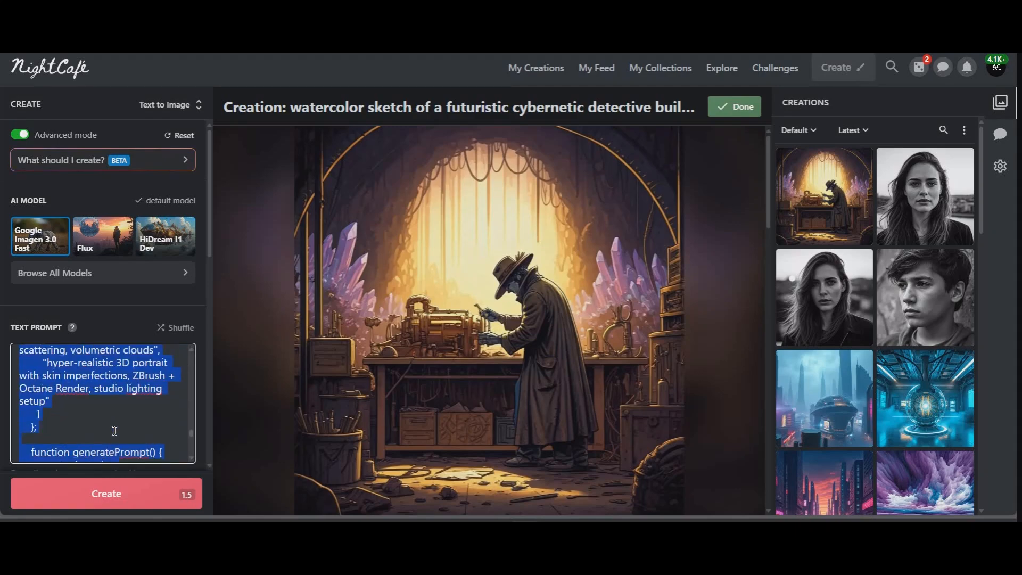
scroll(115, 430, "down", 4)
left_click_drag(69, 445, 5, 330)
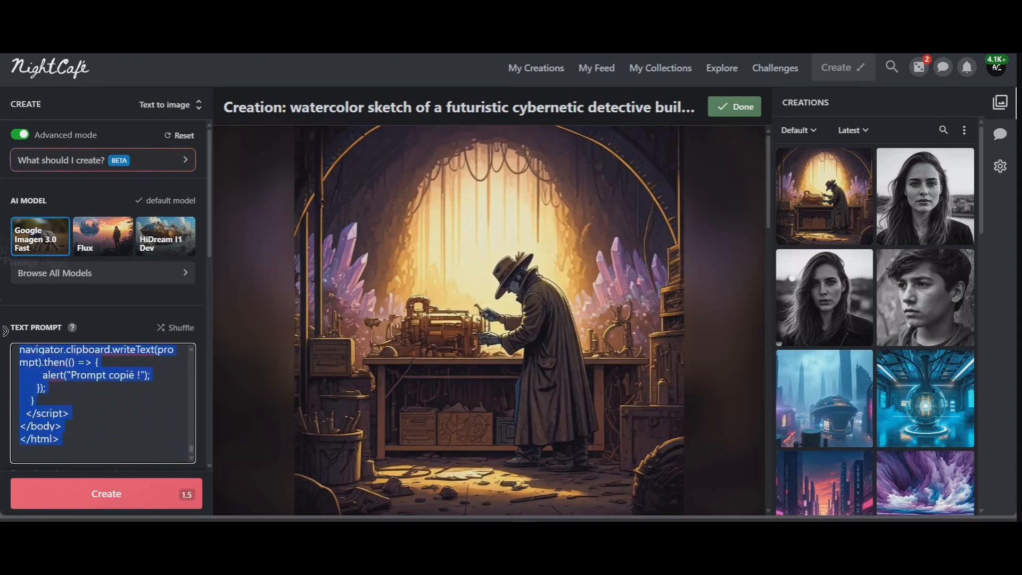
right_click(79, 443)
left_click(143, 283)
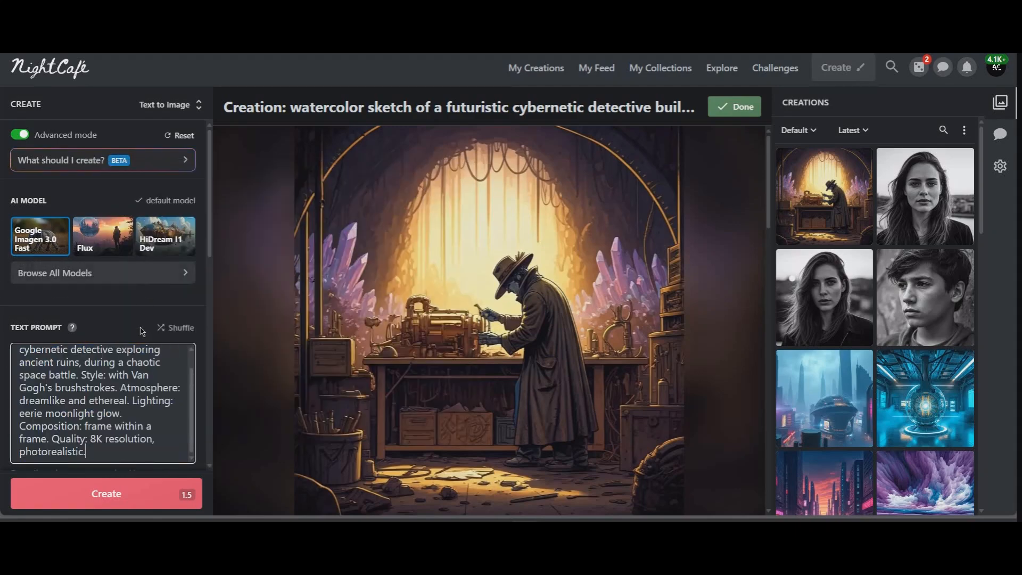
left_click(141, 499)
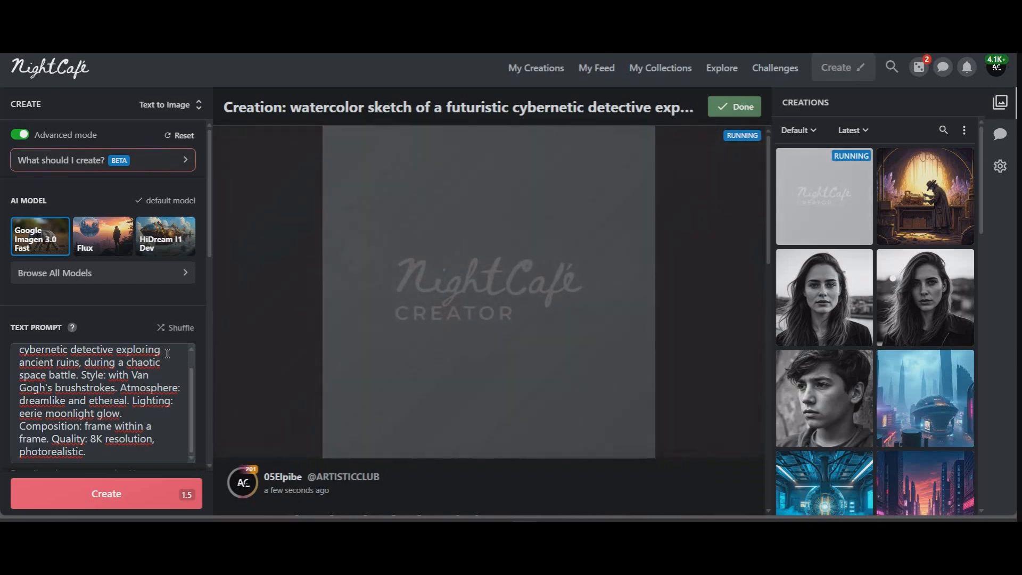
double_click(142, 350)
scroll(107, 400, "up", 1)
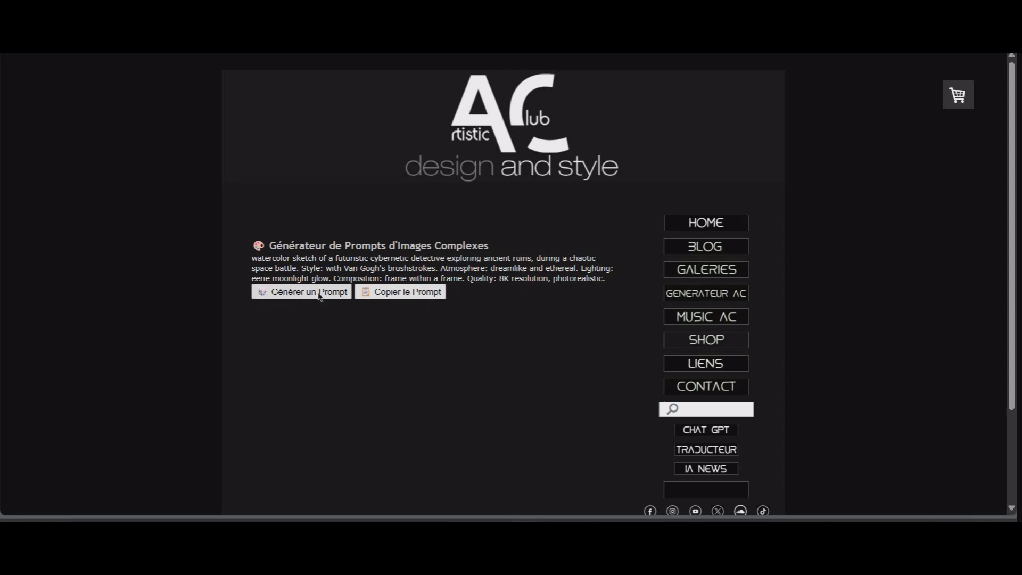
Return to the Artistic Club generator page, generate three more random image prompts and copy the last one
left_click(320, 292)
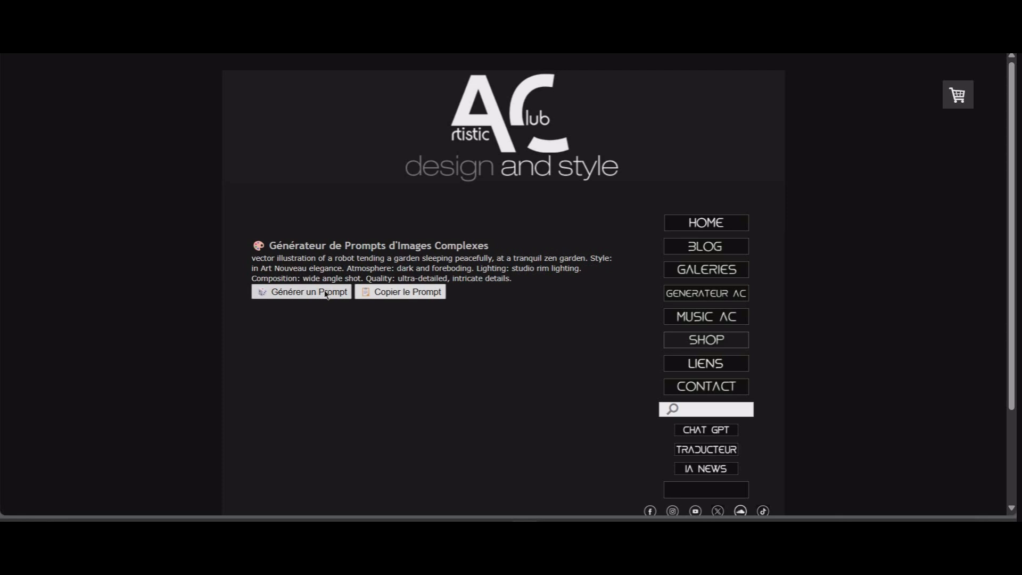
left_click(322, 293)
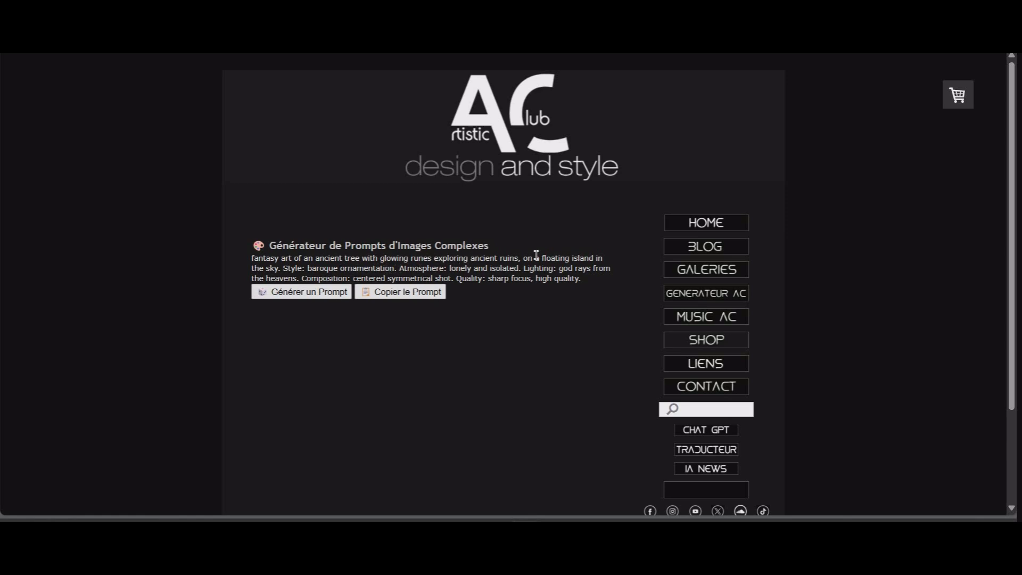
left_click(315, 295)
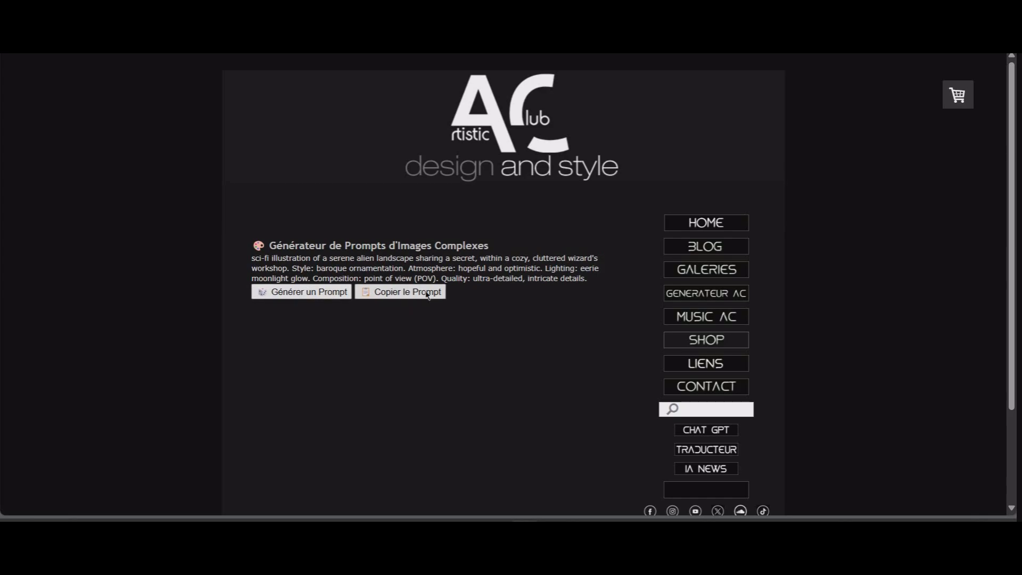
left_click(394, 292)
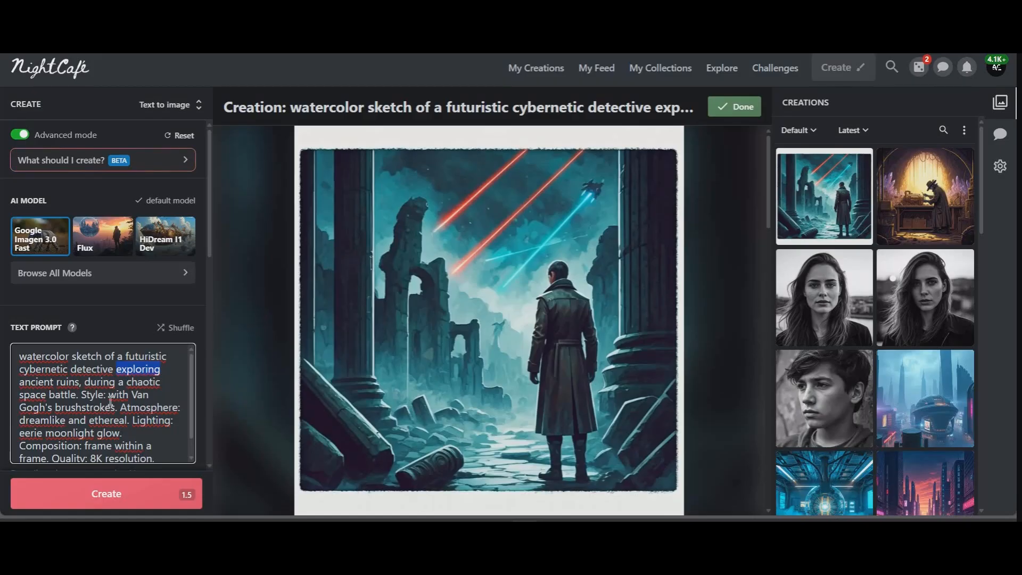
Replace NightCafe's text prompt with the copied sci-fi alien landscape prompt and create the image
scroll(110, 404, "down", 1)
left_click_drag(103, 449, 4, 333)
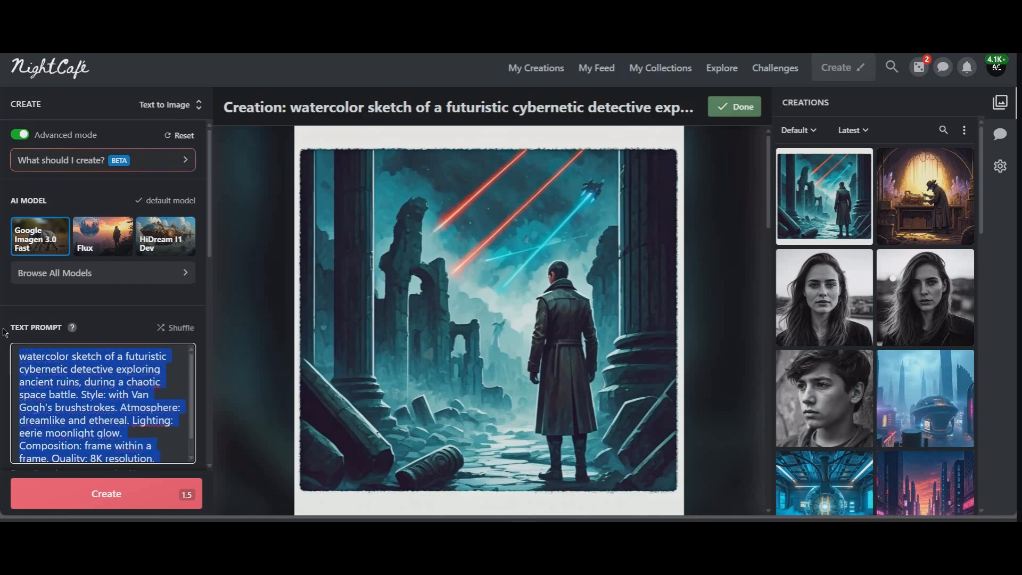
right_click(96, 416)
left_click(168, 261)
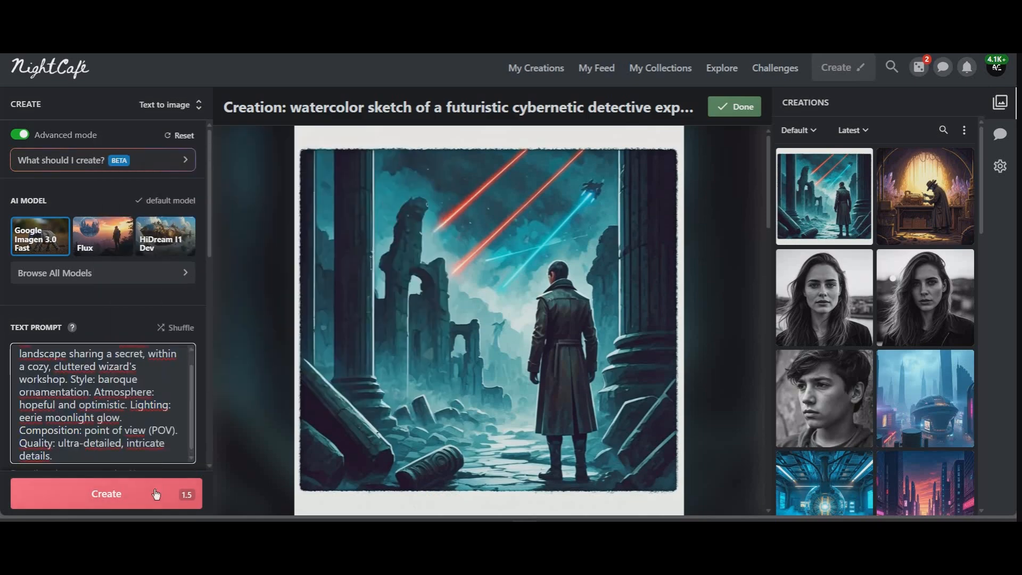
left_click(133, 499)
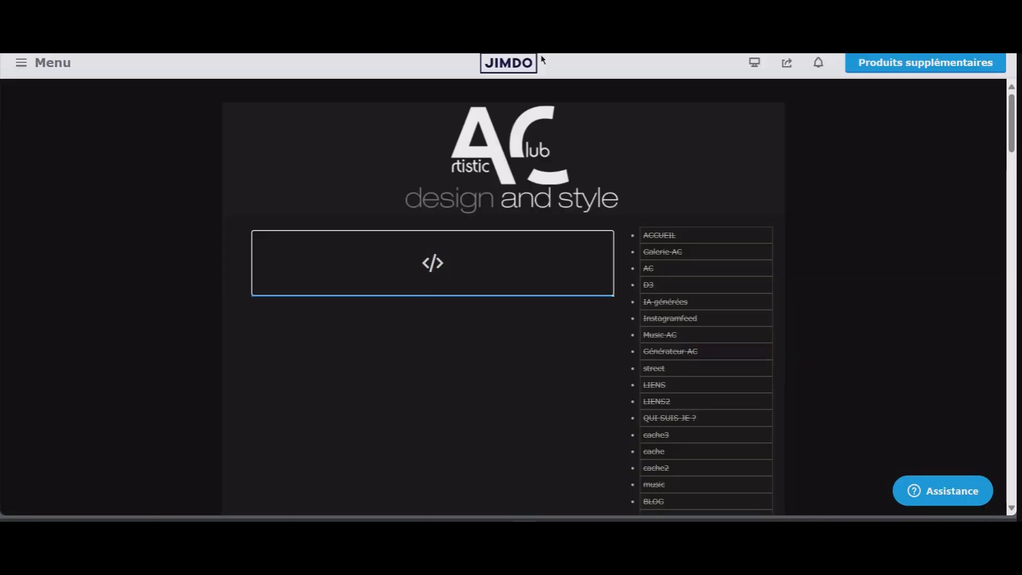
Open the visitor view of page "1" from the Jimdo editor and accept all cookies
scroll(676, 235, "down", 15)
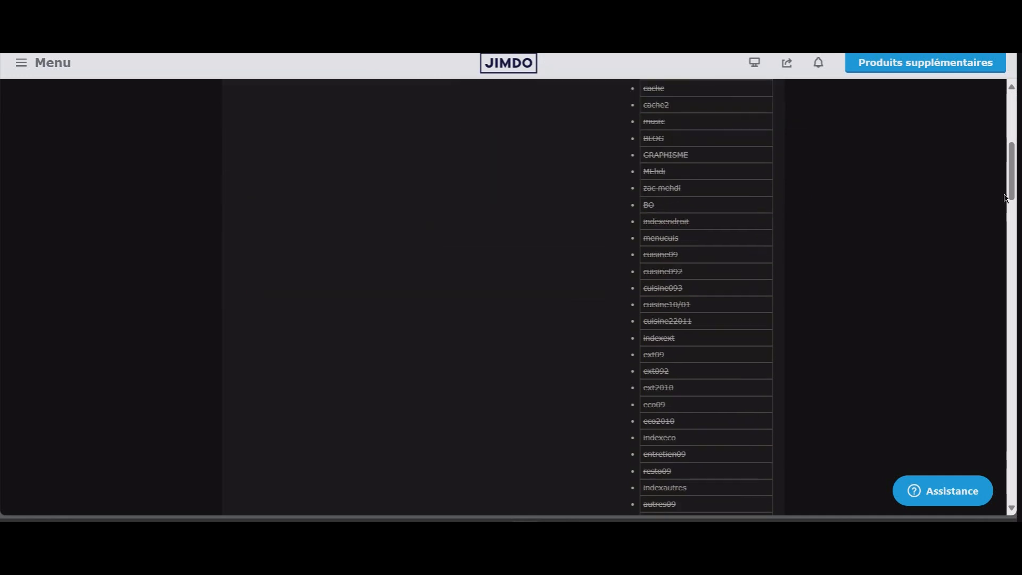
scroll(856, 289, "down", 10)
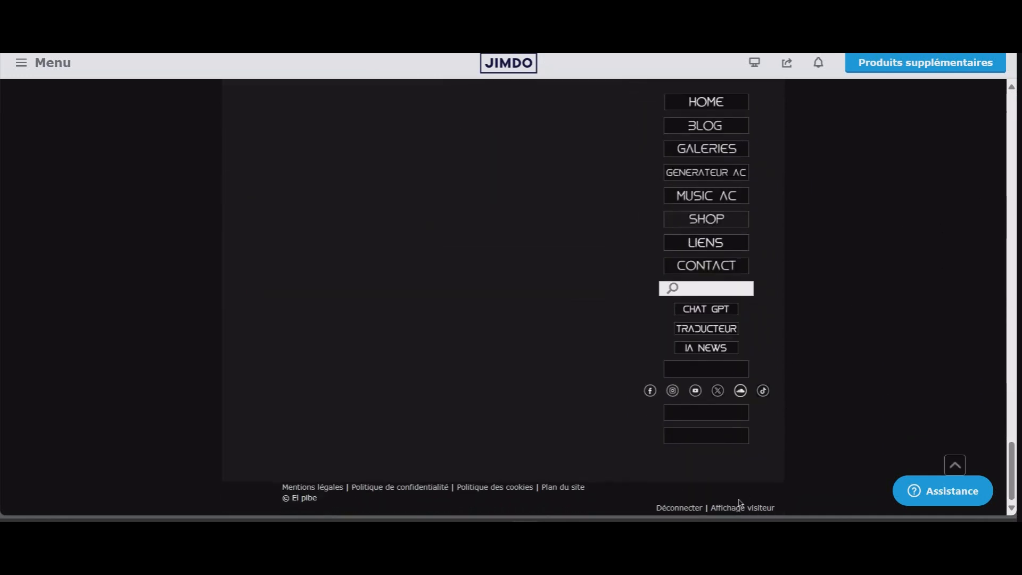
left_click(740, 509)
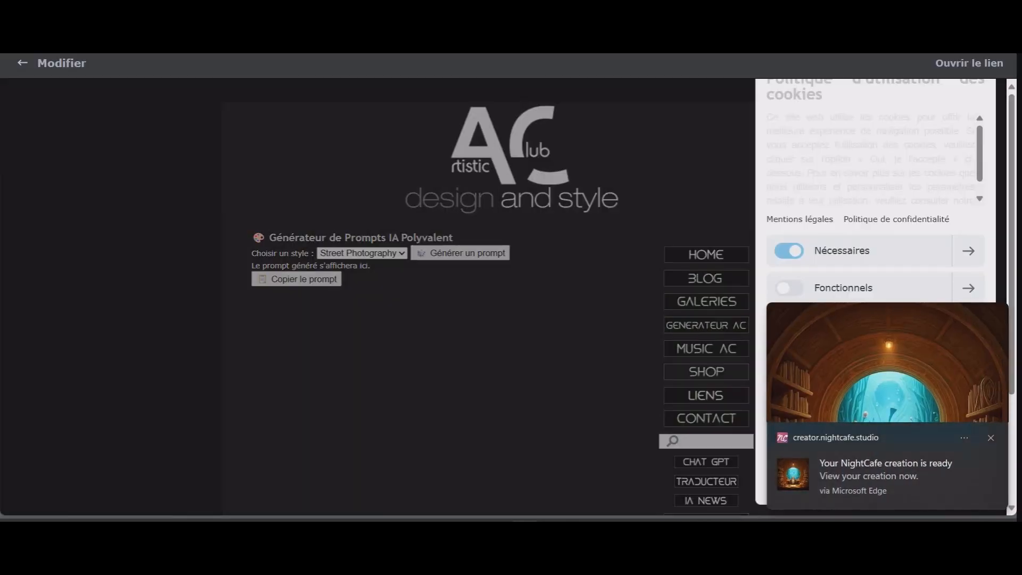
left_click(843, 406)
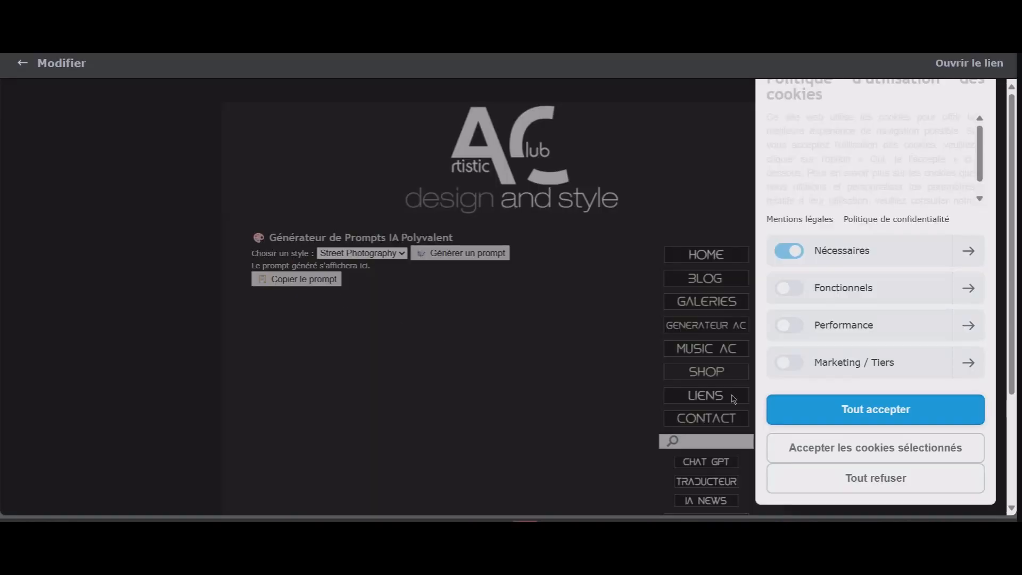
left_click(858, 411)
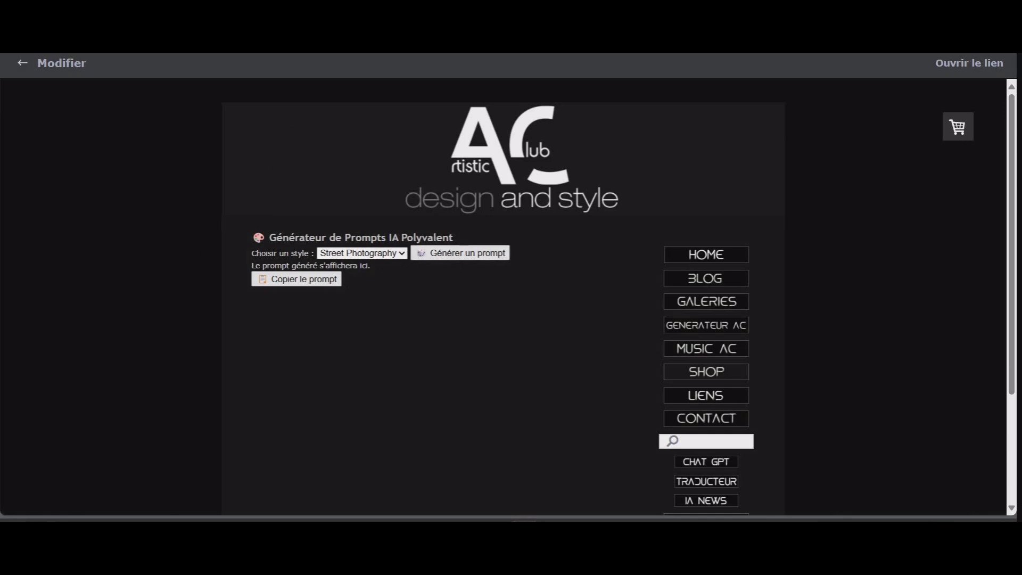
Switch to ChatGPT and send the message "cela ne fonctionne toujours pas, l'outil ne genere pas de prompts"
key("ctrl+Tab")
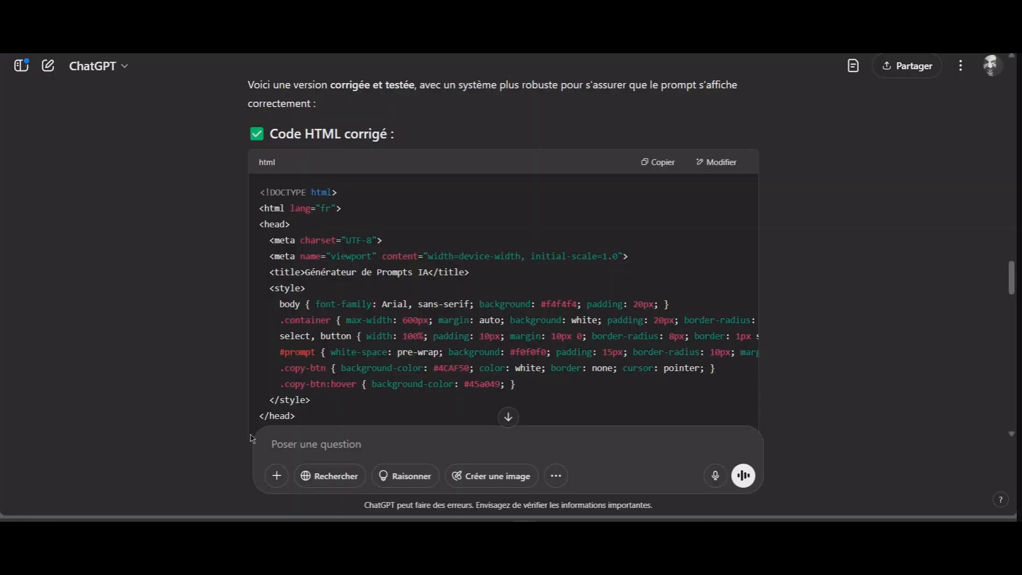
left_click(314, 448)
type("c")
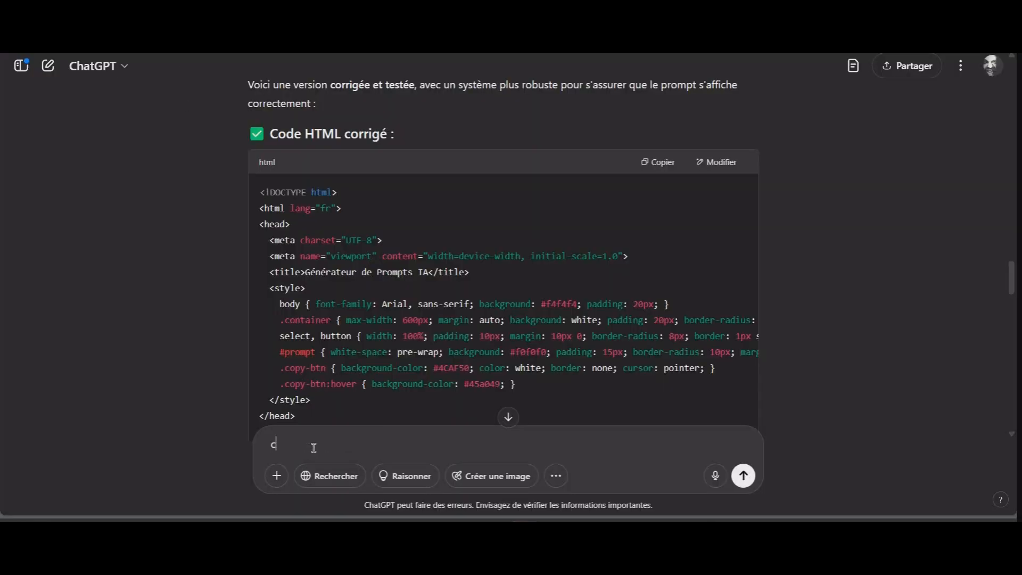
type("ela ne fonctionne toujours ")
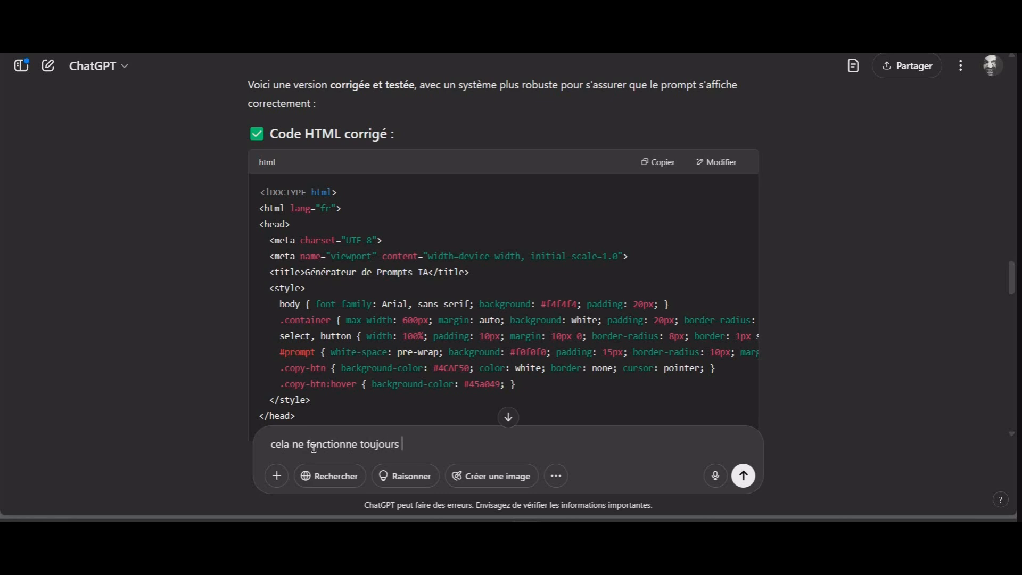
type("pas, l'outil ne genere pa")
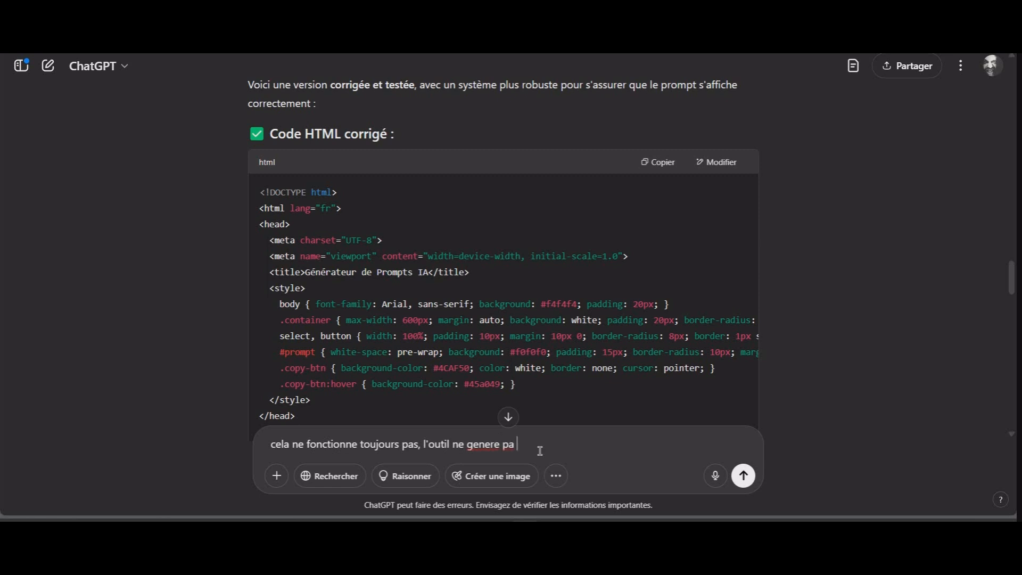
type("s de prompts")
left_click(735, 473)
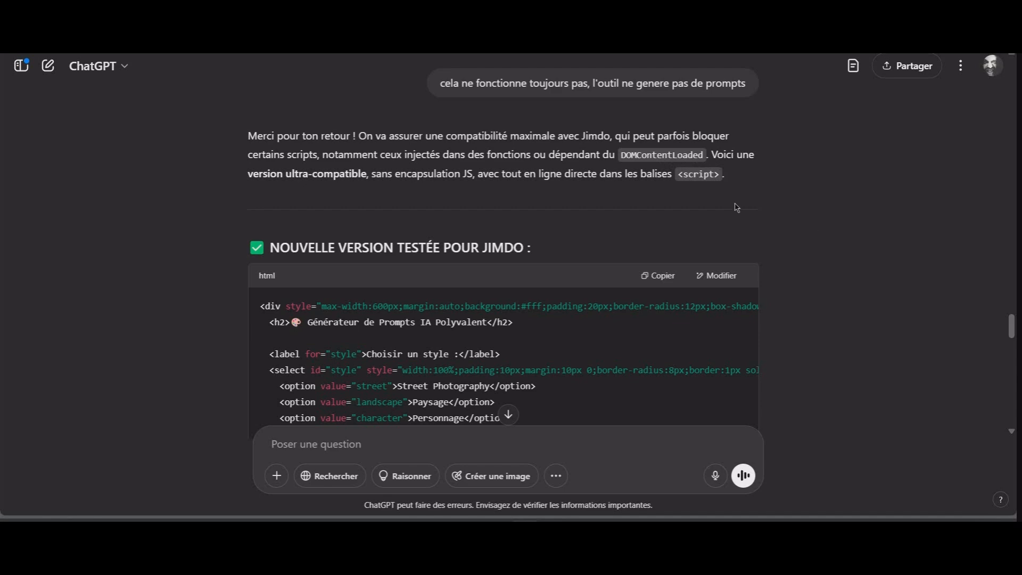
Review ChatGPT's new Jimdo version of the generator and its integration instructions, and copy the full HTML code
scroll(686, 248, "down", 15)
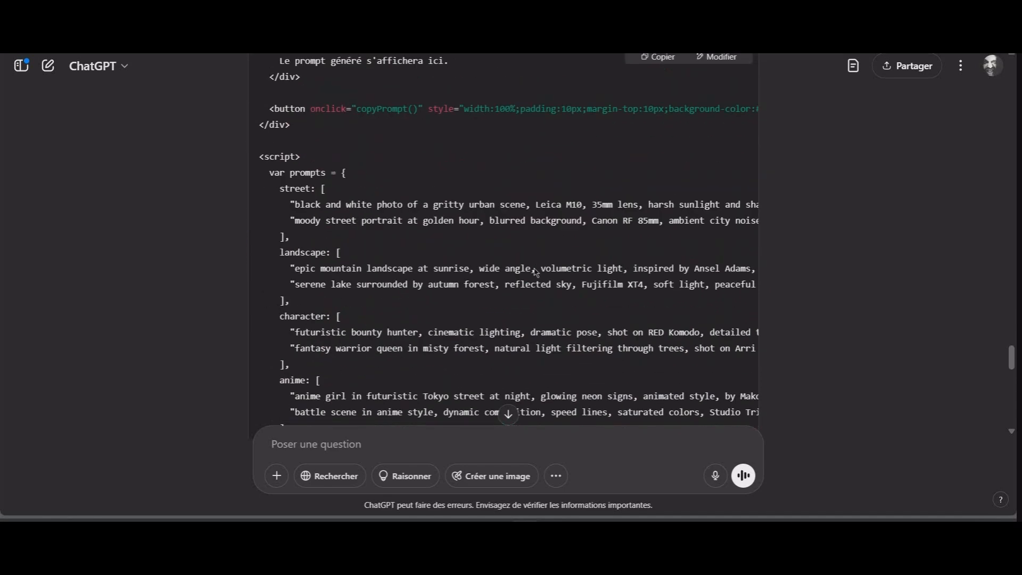
scroll(509, 355, "down", 9)
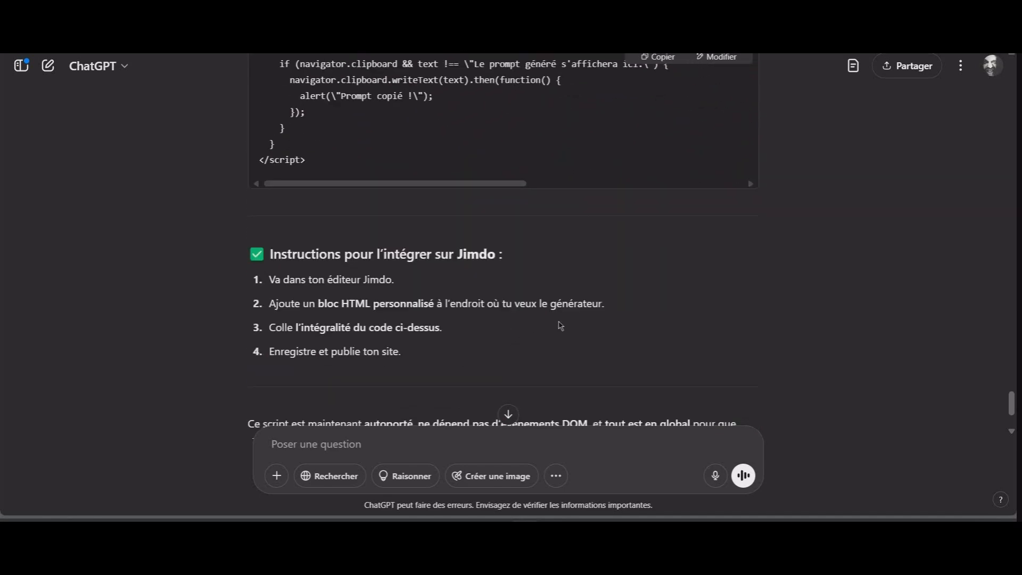
scroll(612, 329, "up", 7)
scroll(642, 331, "up", 10)
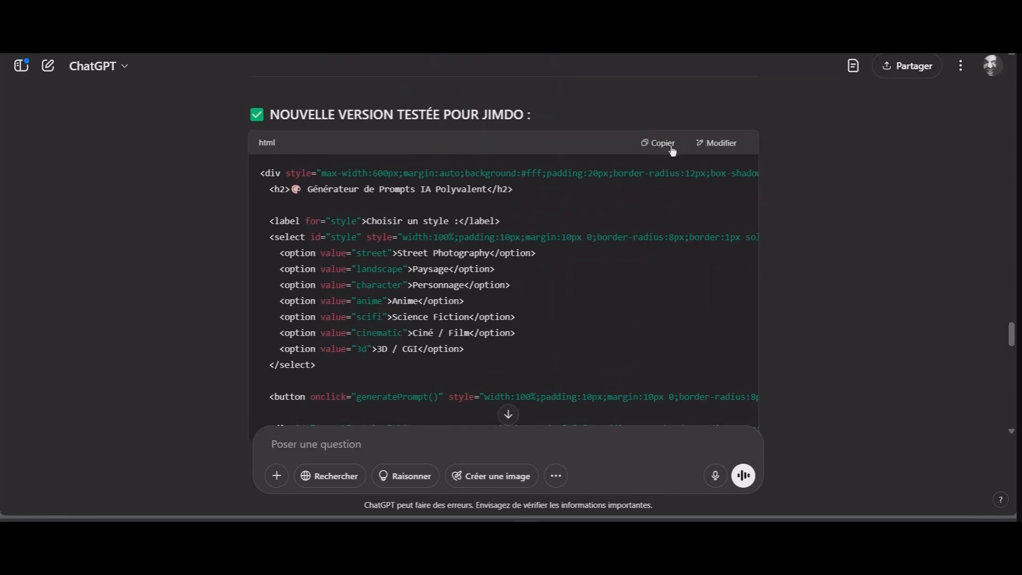
left_click(666, 148)
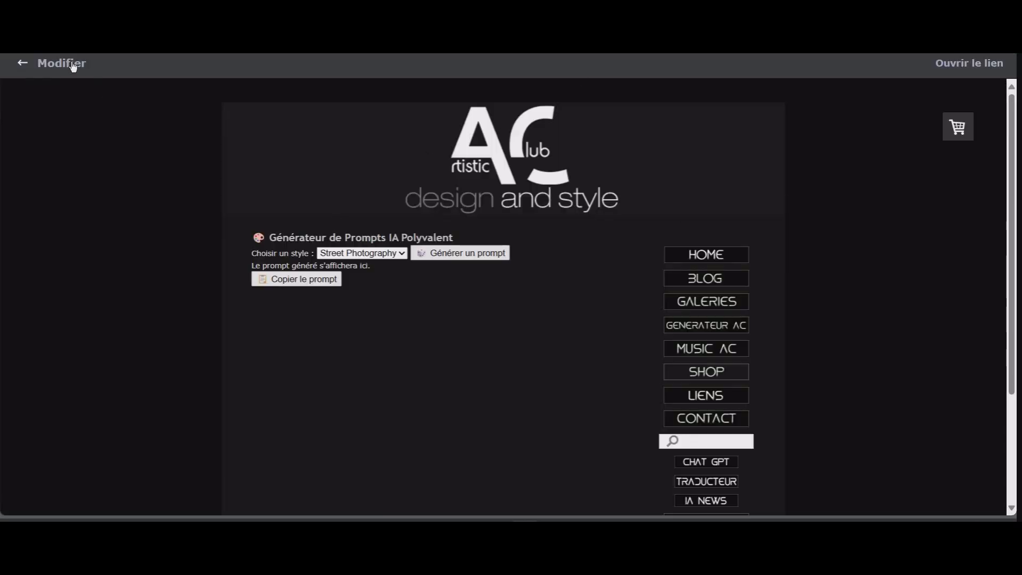
Return to editing the Jimdo page and delete the existing generator widget
left_click(74, 65)
mouse_move(298, 241)
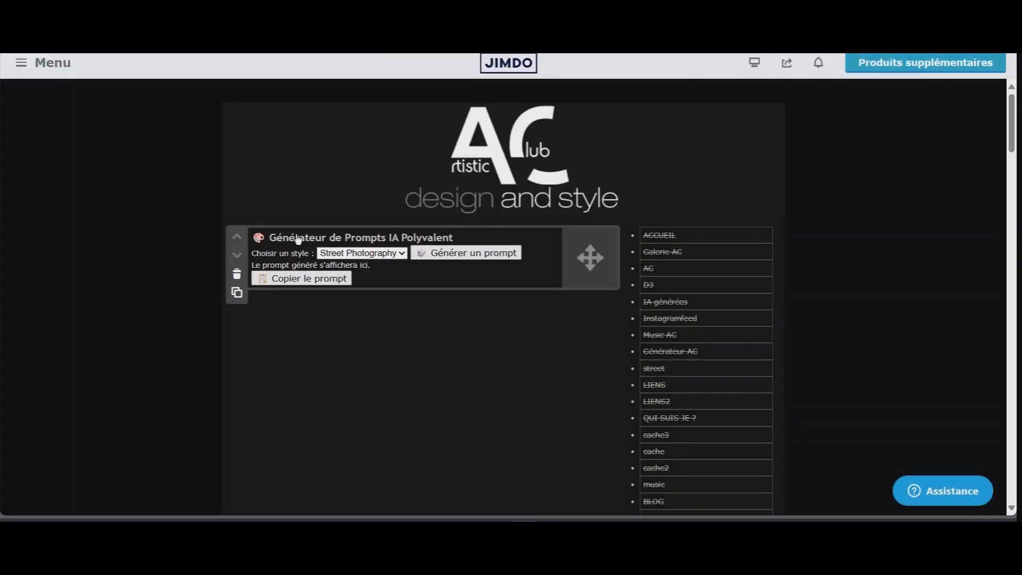
left_click(237, 274)
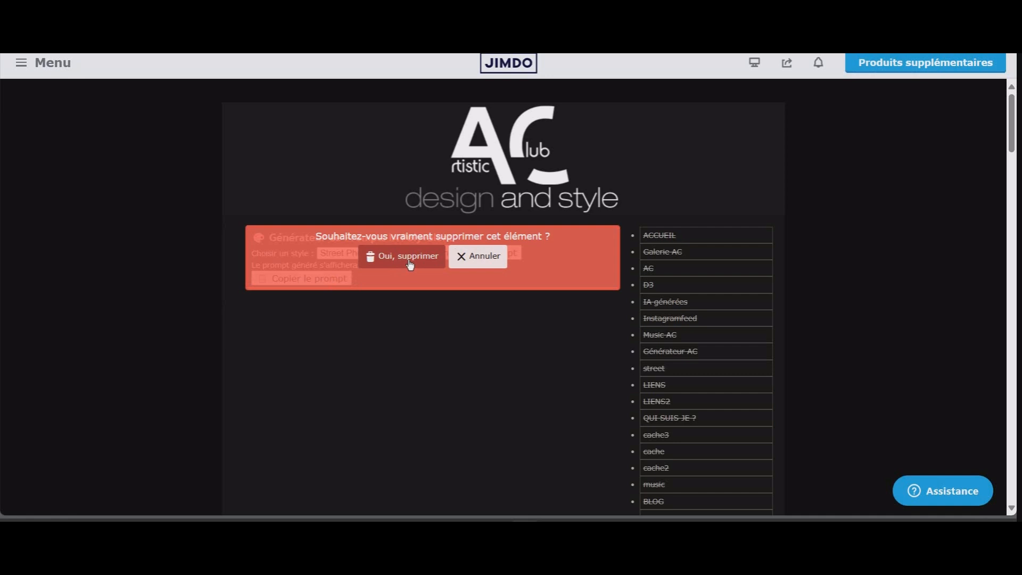
left_click(410, 256)
Add a Widget / HTML element to the emptied page, paste the new generator code, save it and return to ChatGPT
left_click(411, 235)
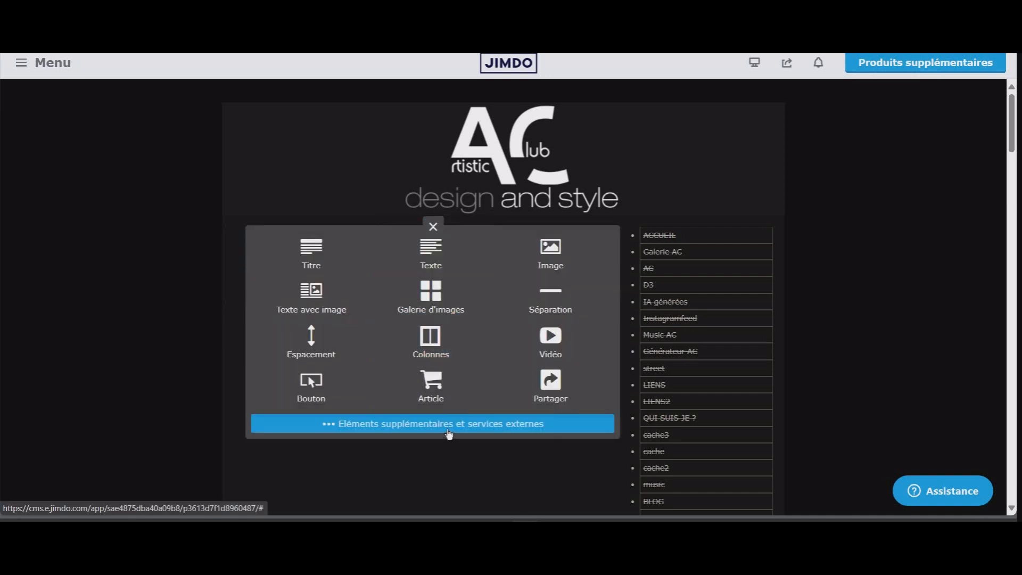
left_click(449, 435)
scroll(421, 296, "down", 5)
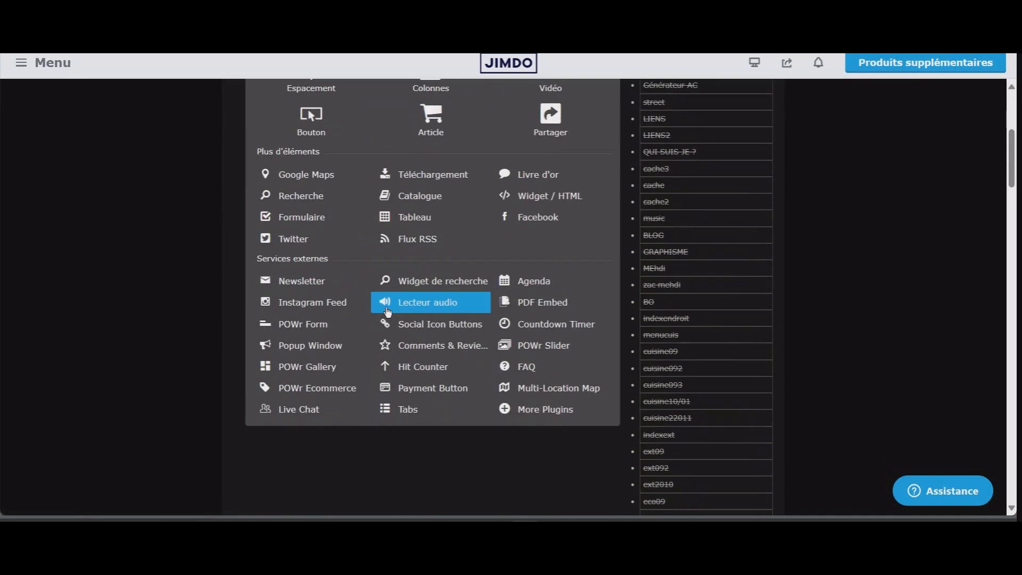
left_click(573, 207)
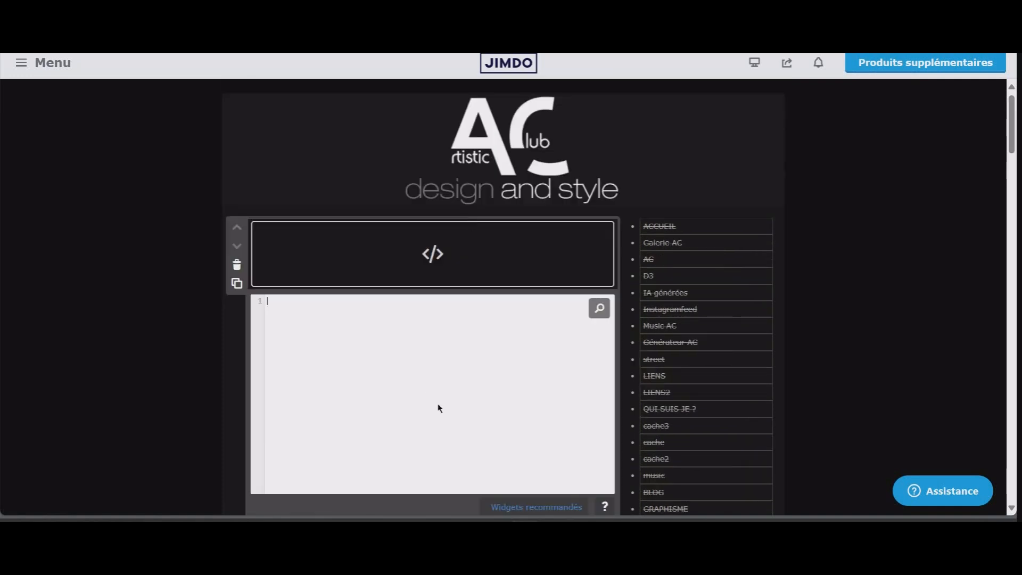
right_click(379, 383)
left_click(422, 254)
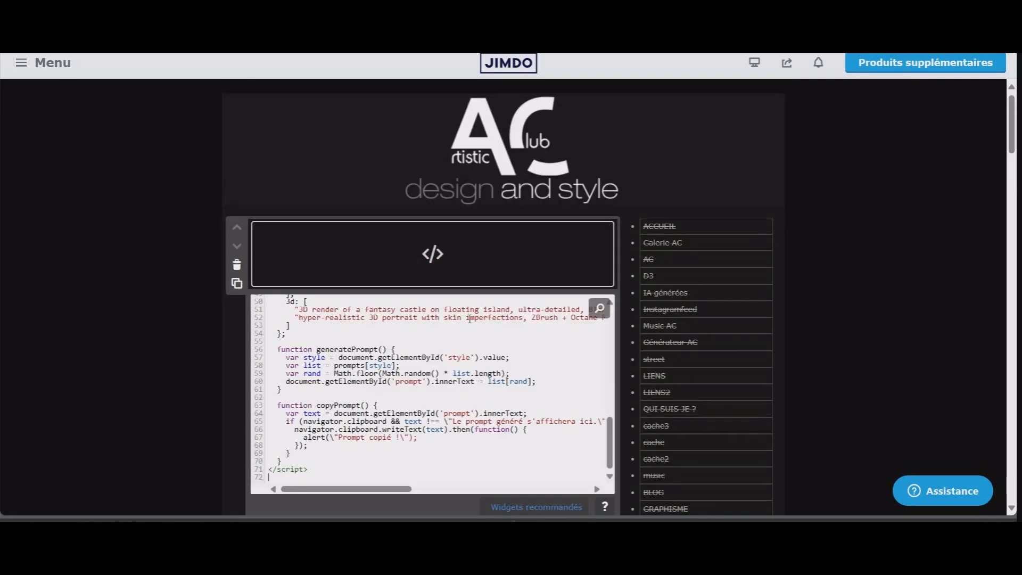
scroll(376, 305, "down", 6)
left_click(578, 210)
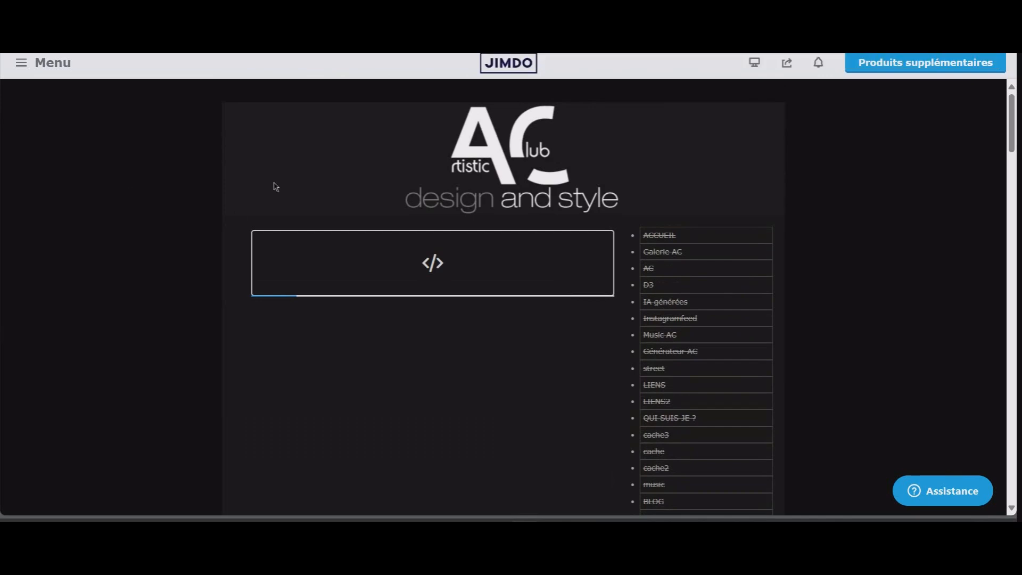
key("ctrl+Tab")
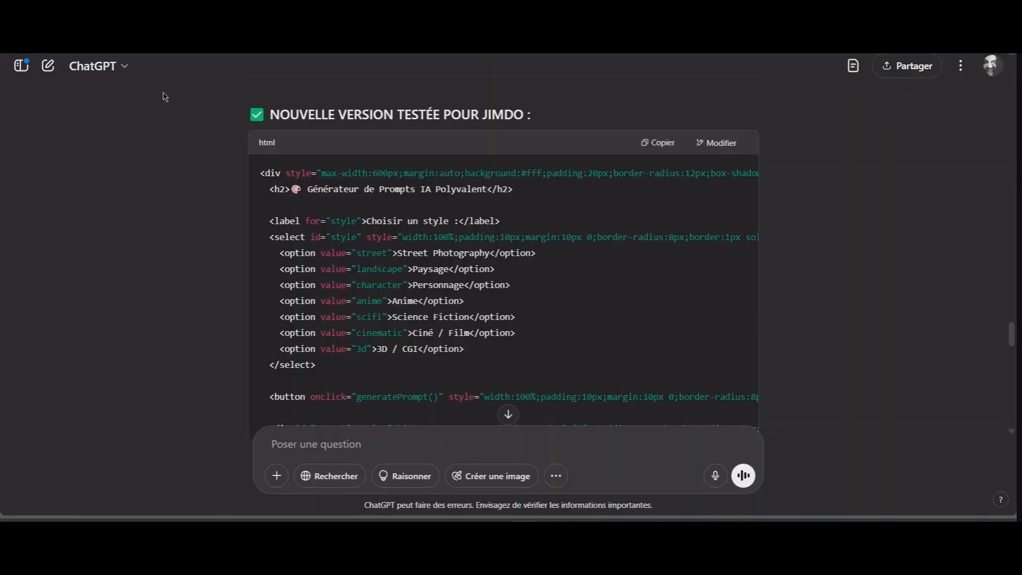
Review ChatGPT's Jimdo integration instructions and the end of the generator code, and check the saved widget in the Jimdo editor
left_click(508, 415)
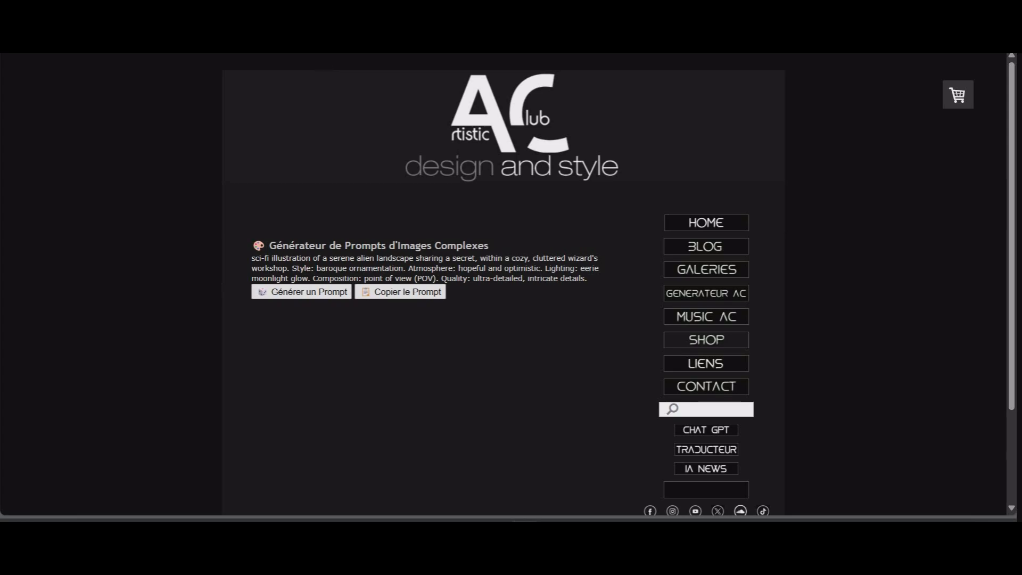
key("ctrl+Tab")
key("ctrl+Tab")
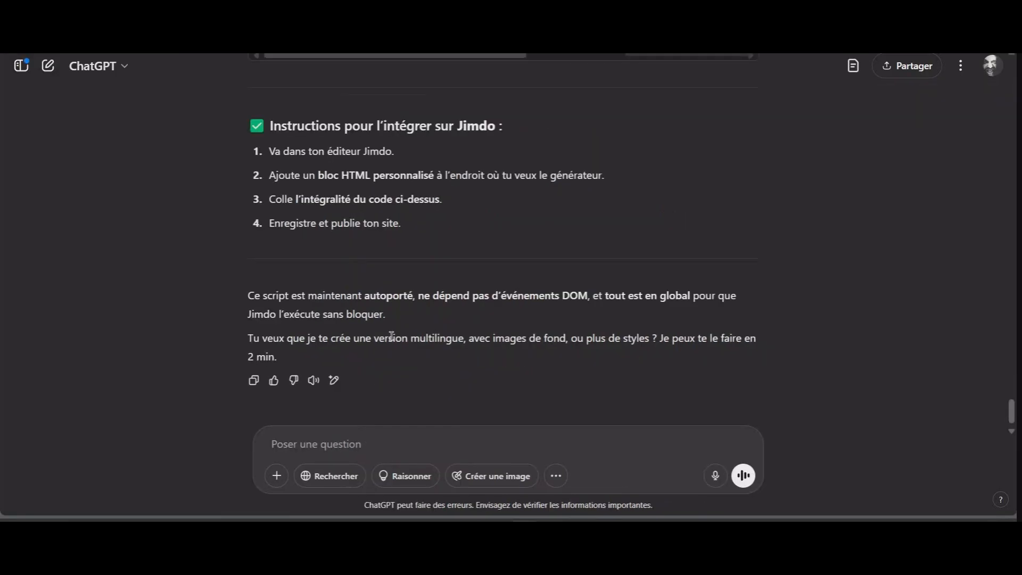
scroll(411, 350, "up", 4)
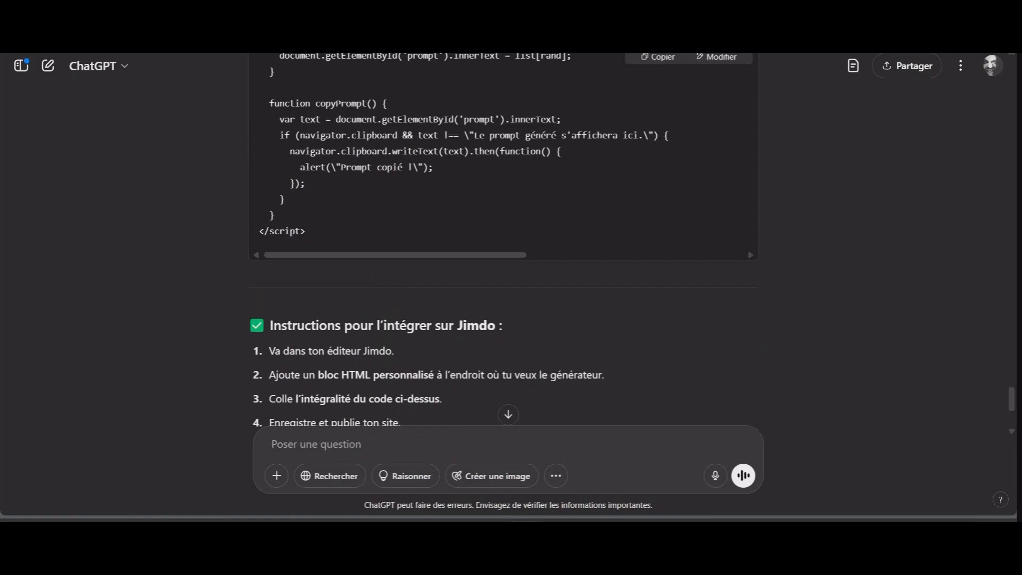
key("ctrl+Tab")
scroll(869, 355, "down", 8)
scroll(841, 358, "up", 8)
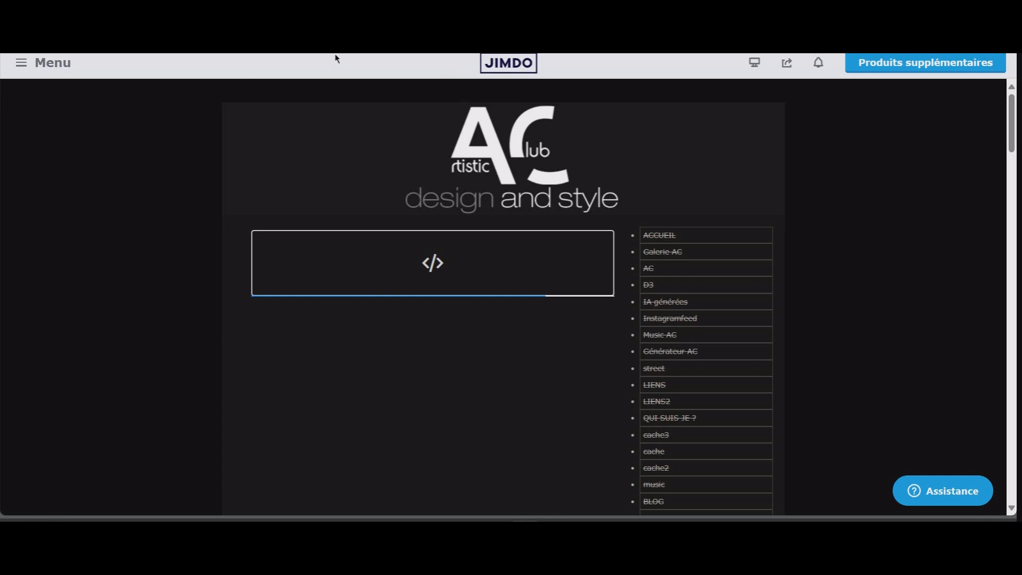
key("alt+Tab")
scroll(372, 421, "down", 4)
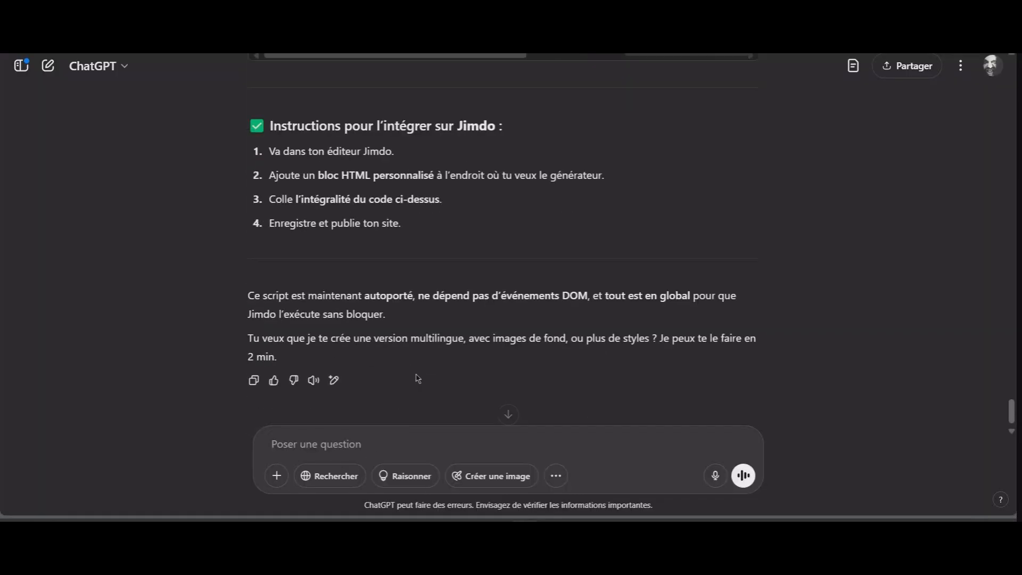
left_click(328, 447)
type("si je ve")
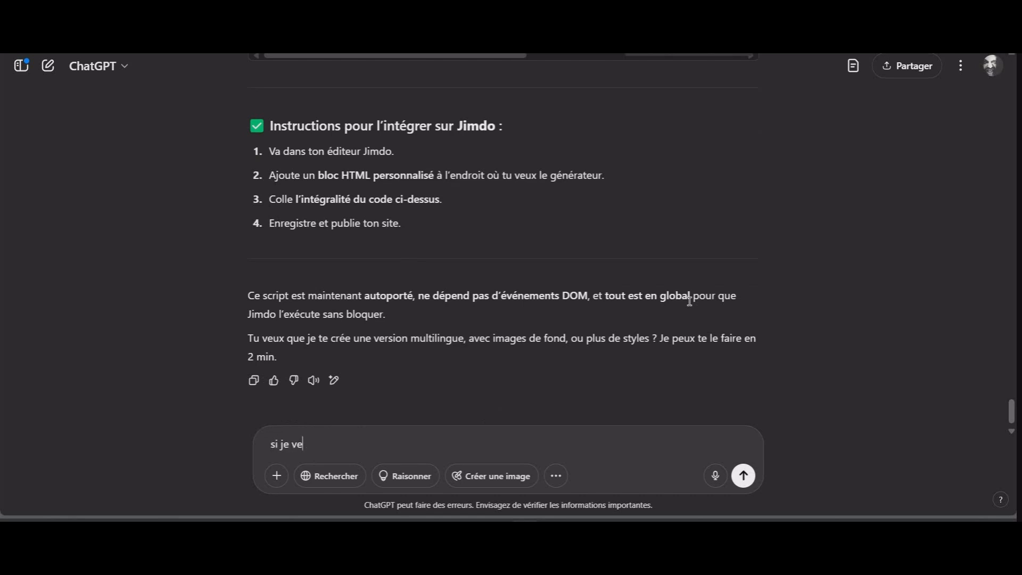
key("BackSpace")
key("BackSpace")
key("BackSpace")
key("BackSpace")
key("BackSpace")
key("BackSpace")
key("BackSpace")
type("comment fazire pour ptopor")
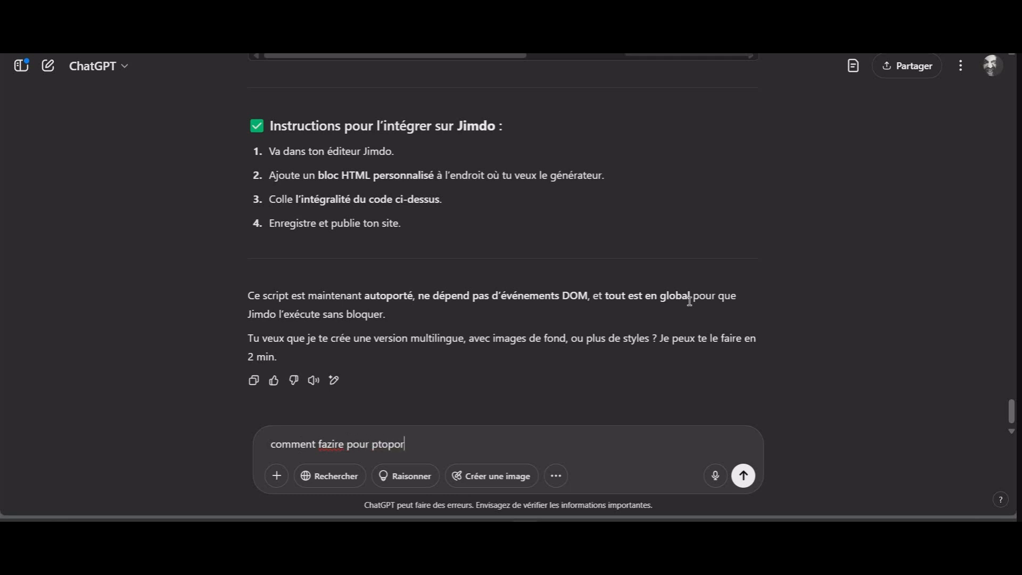
key("BackSpace")
key("BackSpace")
key("BackSpace")
key("BackSpace")
key("BackSpace")
key("BackSpace")
key("BackSpace")
key("BackSpace")
key("BackSpace")
key("BackSpace")
key("BackSpace")
key("BackSpace")
key("BackSpace")
key("BackSpace")
key("BackSpace")
key("BackSpace")
key("BackSpace")
key("BackSpace")
key("BackSpace")
key("BackSpace")
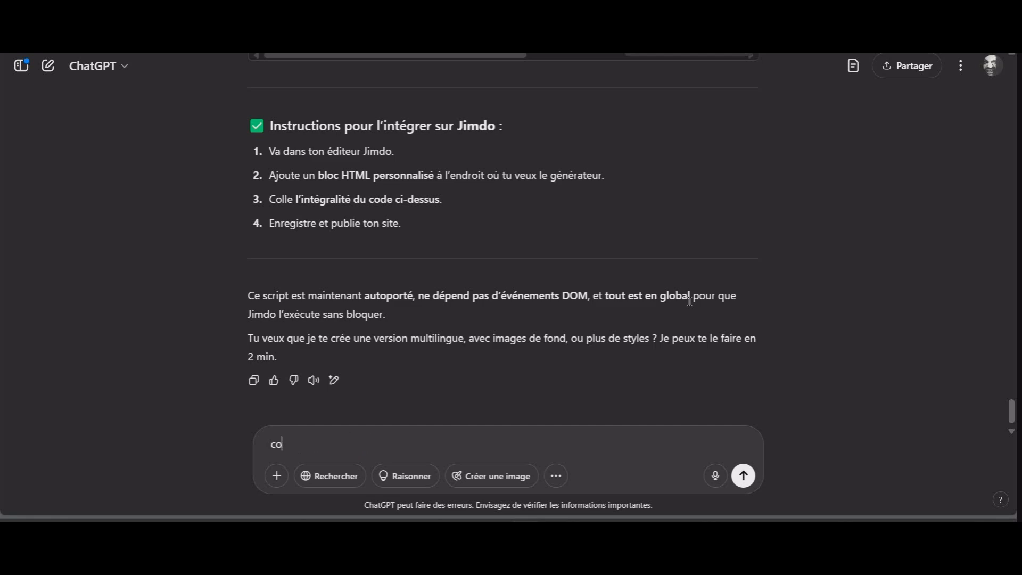
Begin a ChatGPT message with "j'ai une chaine you, comment faire pour proposer à mes abonnes qui n'ont pas de site web ou autre"
type("j'ai une chaine you, com")
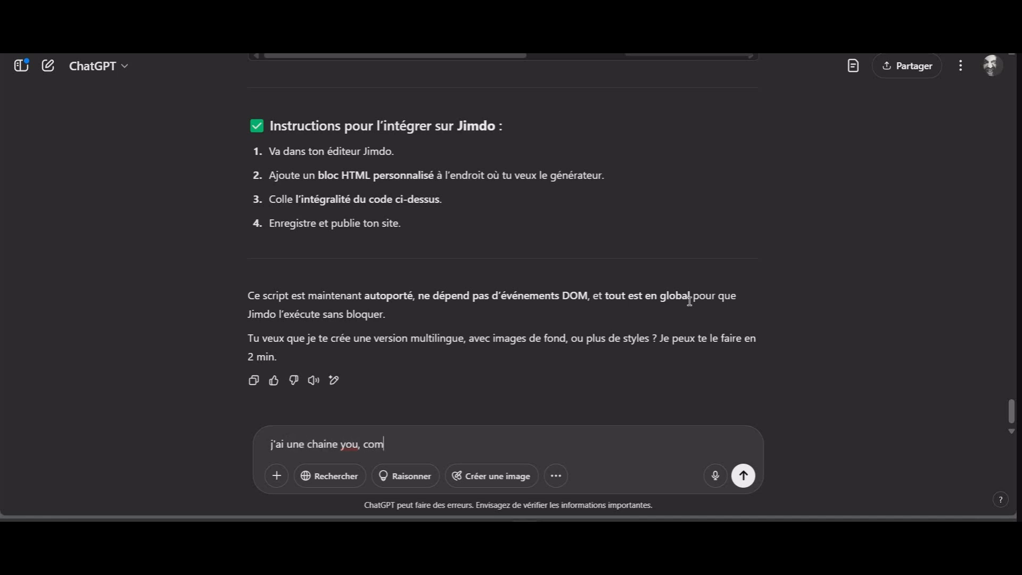
type("ment faire pour prop")
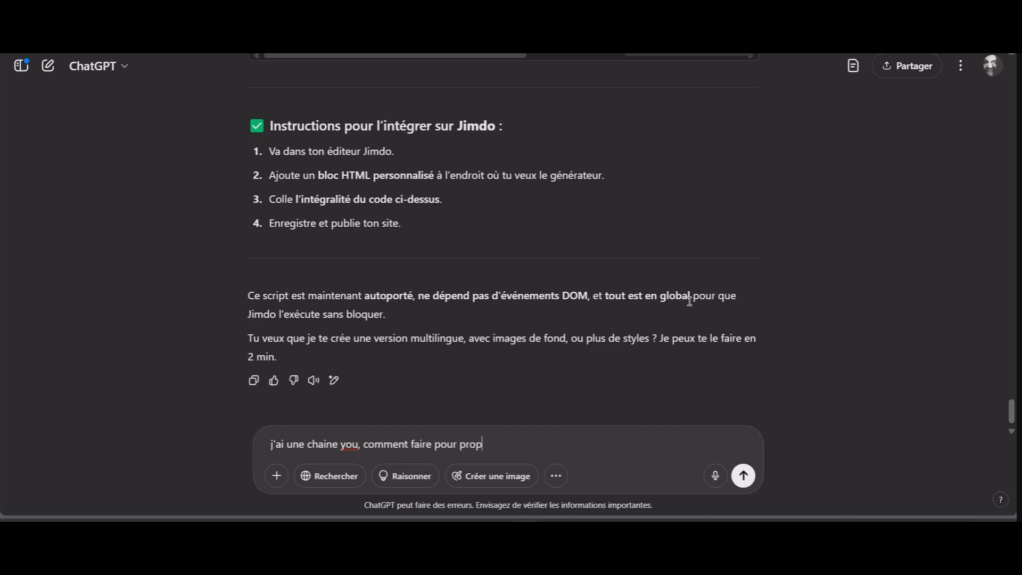
type("oser à mes abonnes qui n")
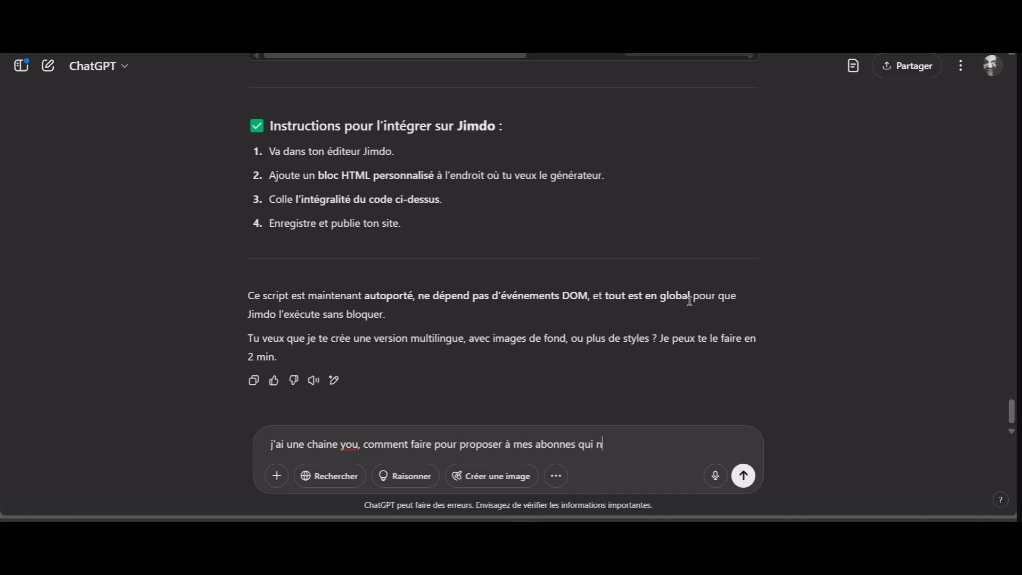
type("'ont pas de site web ou autre")
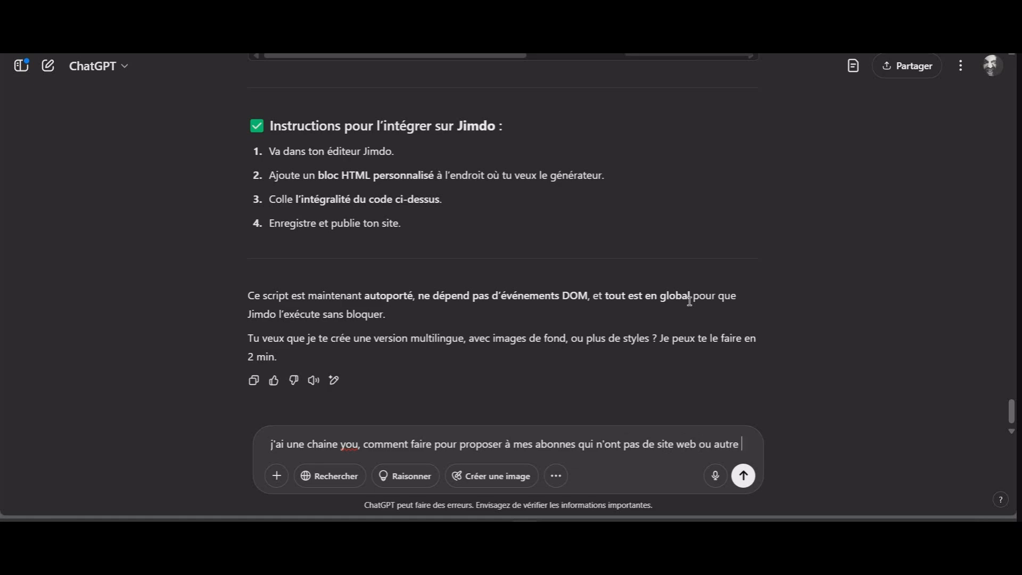
Complete the message with "de pouvoir utiliser ce générateur de prompt en ligne?", correcting the spelling of "générateur", and send it
type(" de po")
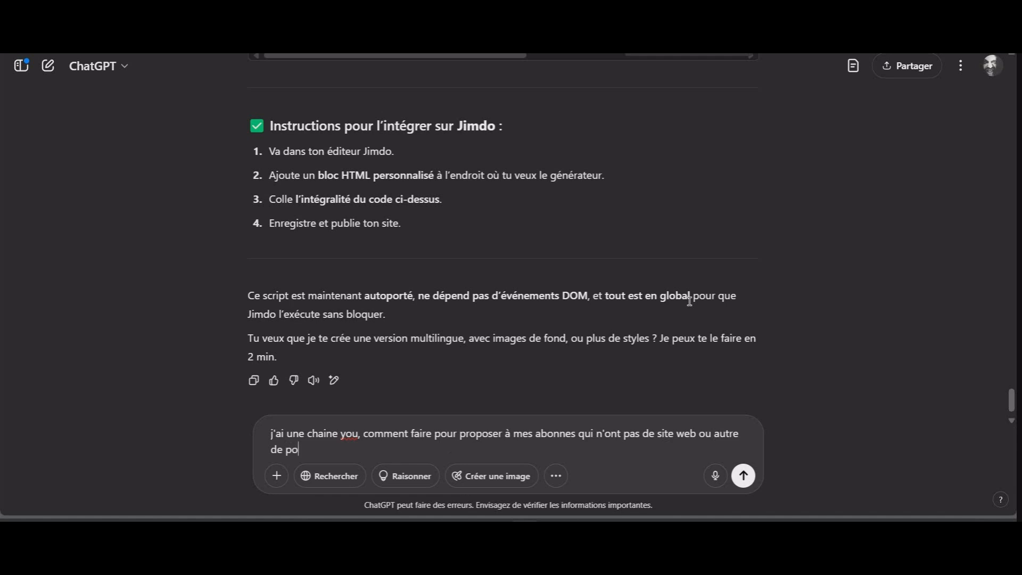
type("uvoir utiliser ce genera")
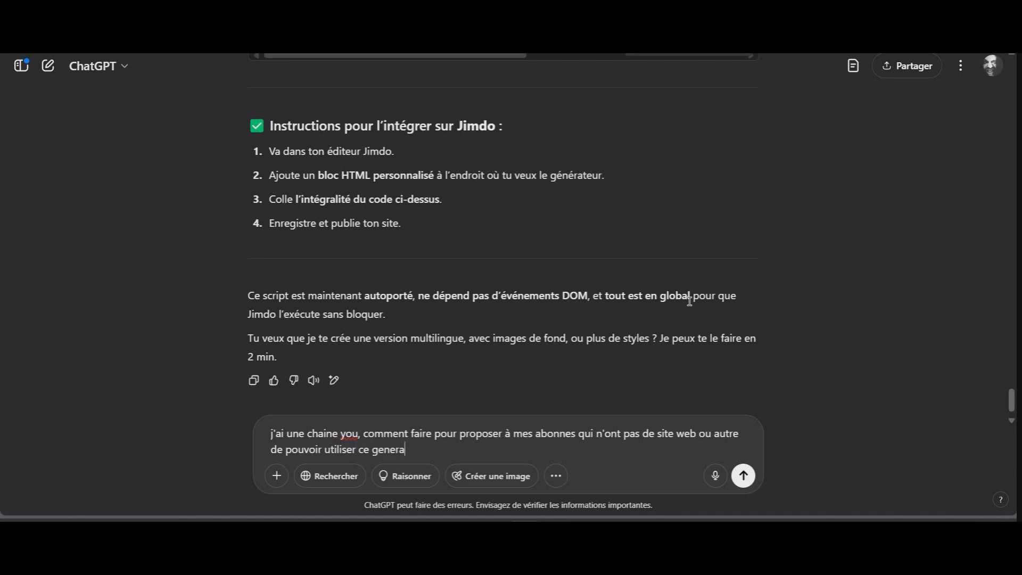
type("teur de prompt en ligne?")
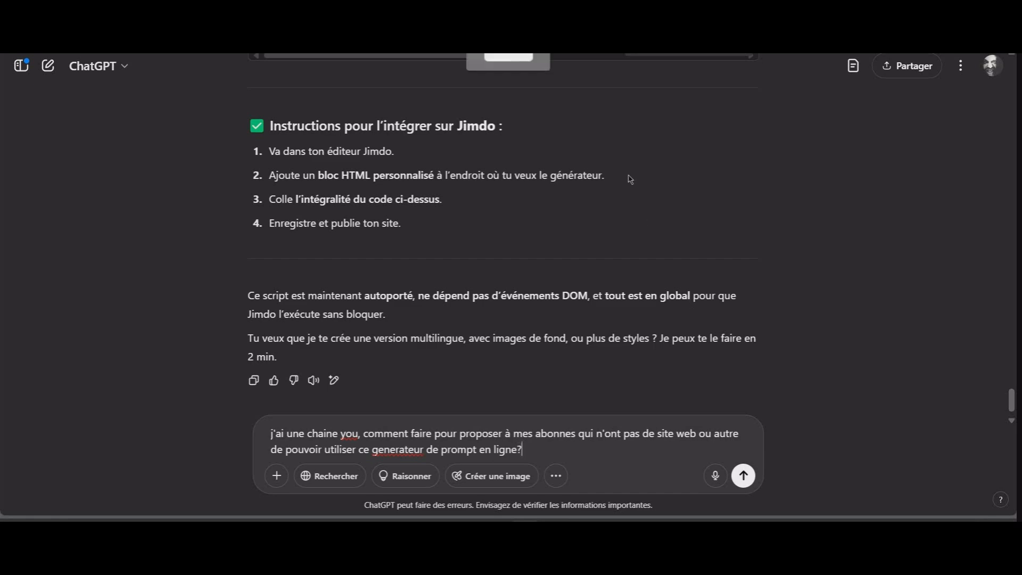
right_click(405, 453)
left_click(468, 233)
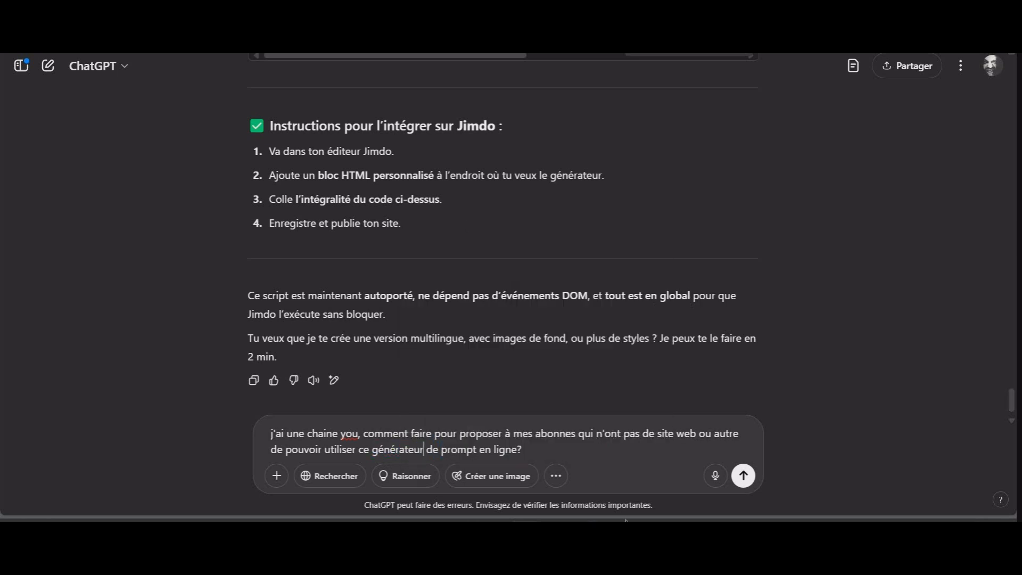
key("Return")
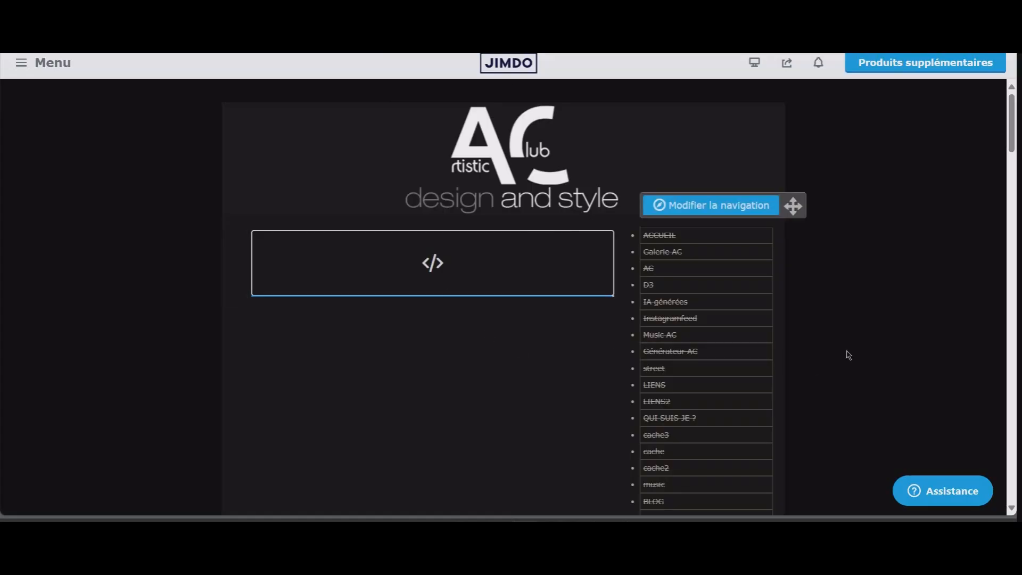
Switch to the Jimdo editor, open the page in visitor view and accept all cookies
scroll(975, 297, "down", 5)
scroll(792, 429, "down", 10)
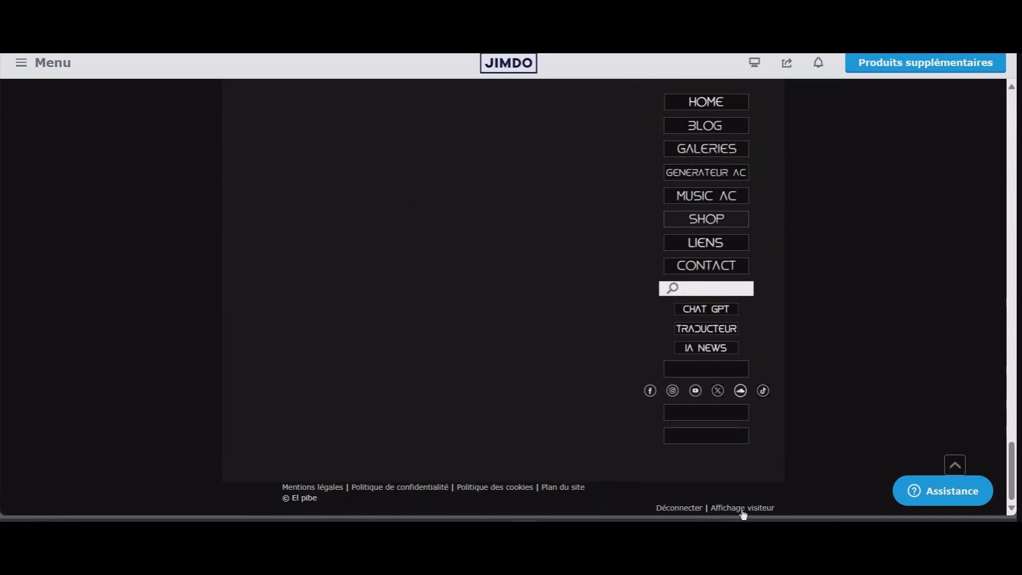
left_click(741, 509)
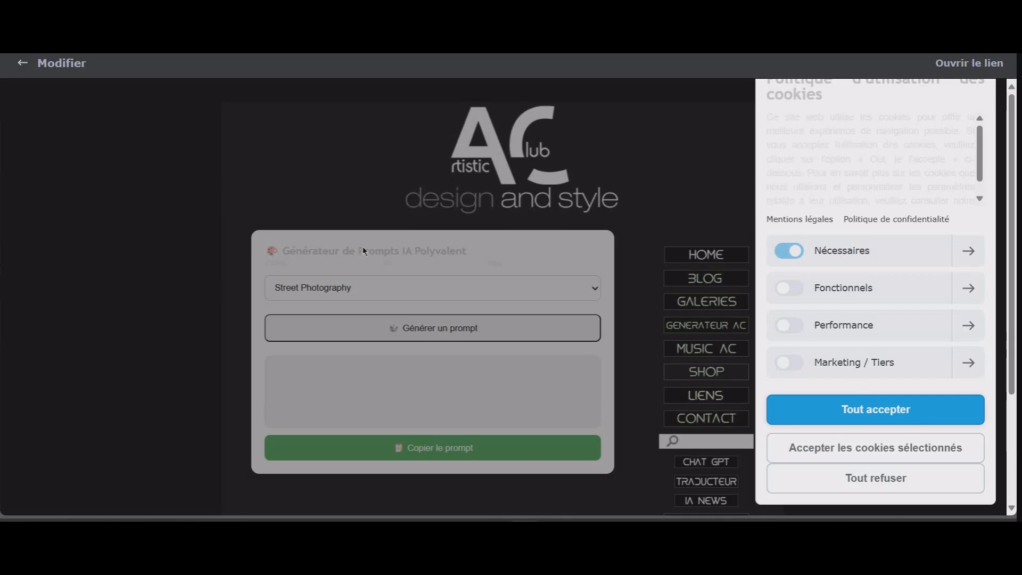
left_click(850, 409)
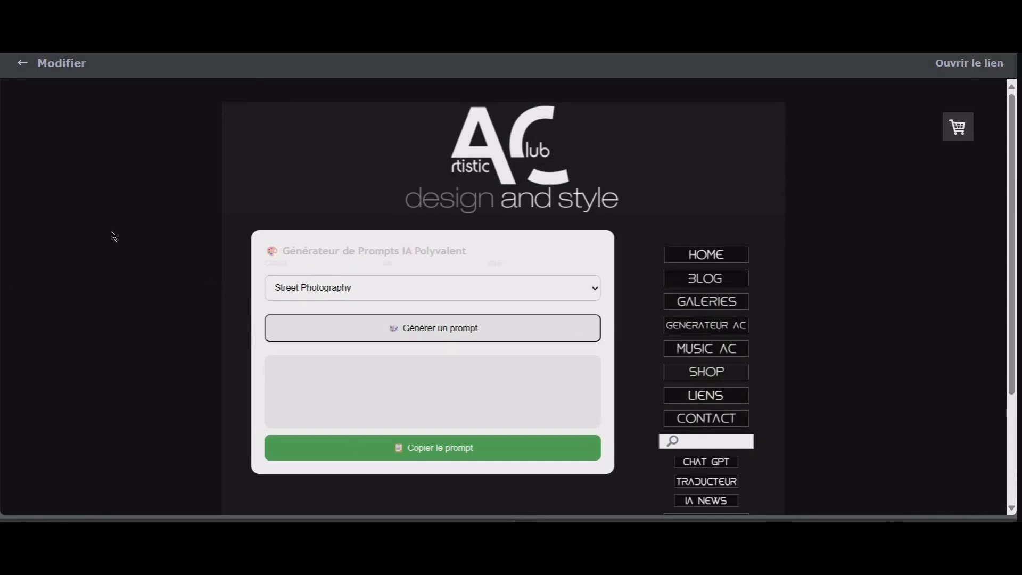
Test the Générateur de Prompts IA Polyvalent by generating a prompt in the Street Photography style
left_click(595, 290)
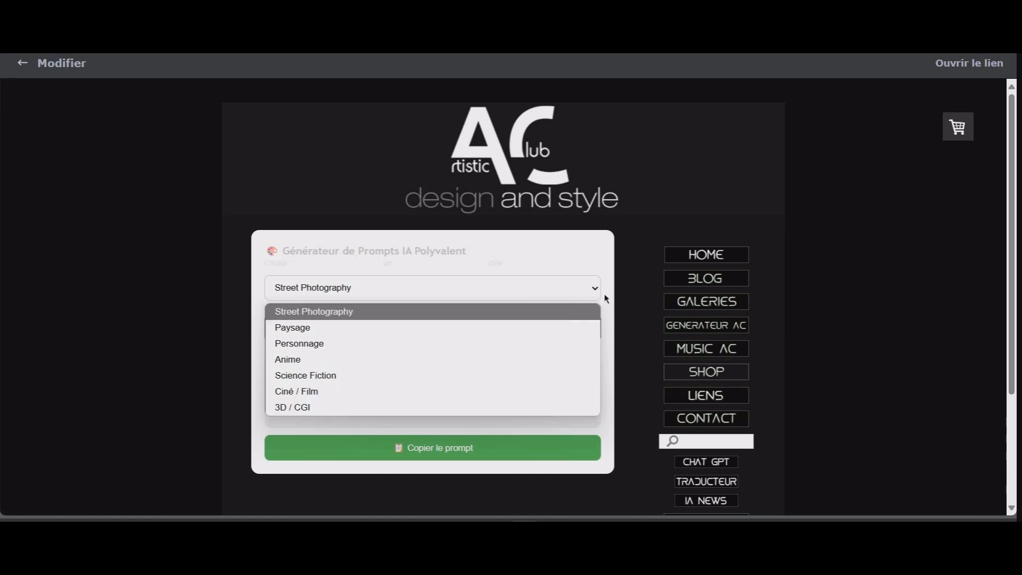
left_click(356, 317)
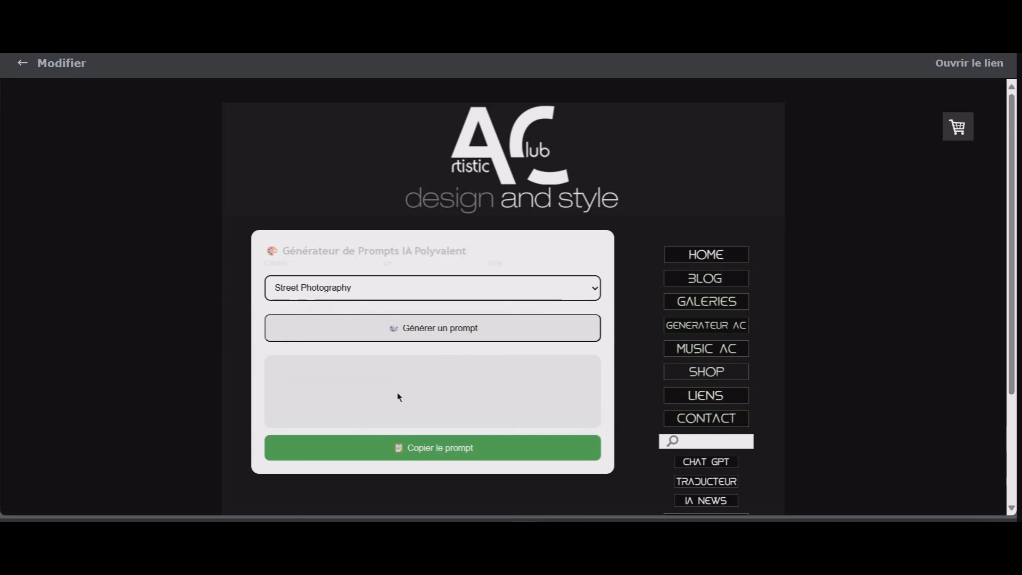
left_click(453, 336)
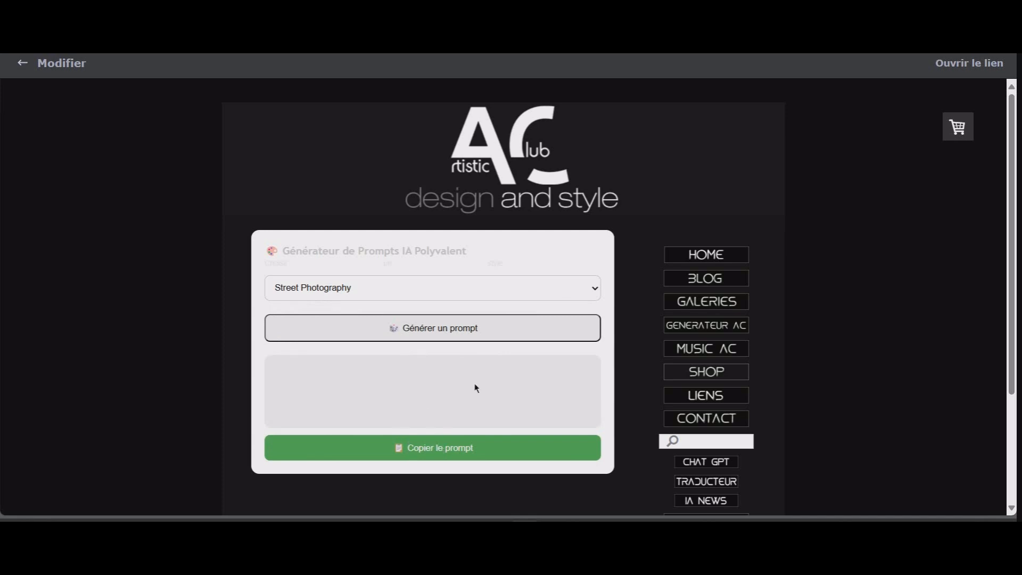
scroll(327, 265, "down", 3)
scroll(378, 292, "up", 2)
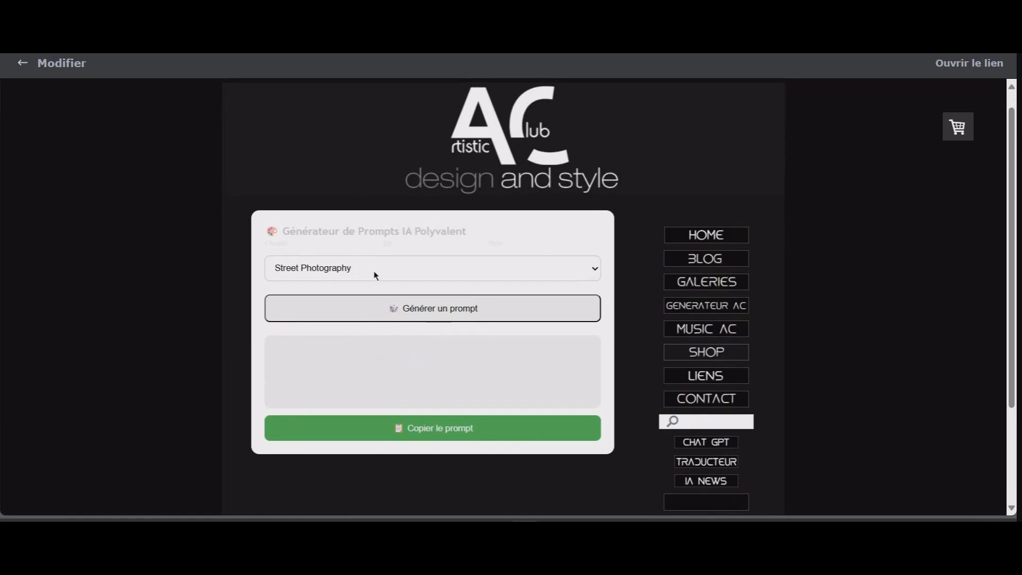
Change the generator's style to Personnage and try generating a prompt
left_click(600, 273)
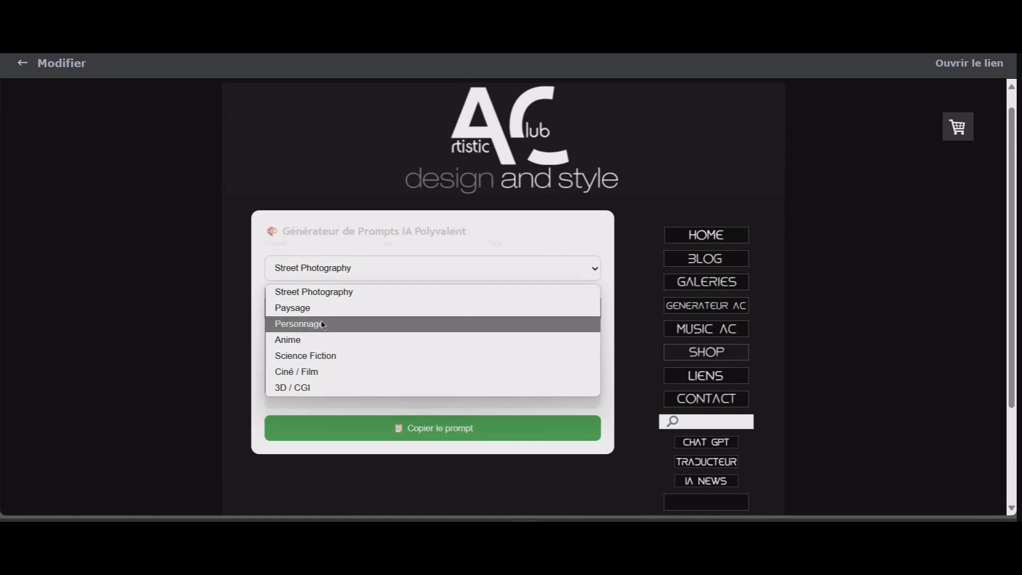
left_click(321, 321)
left_click(437, 309)
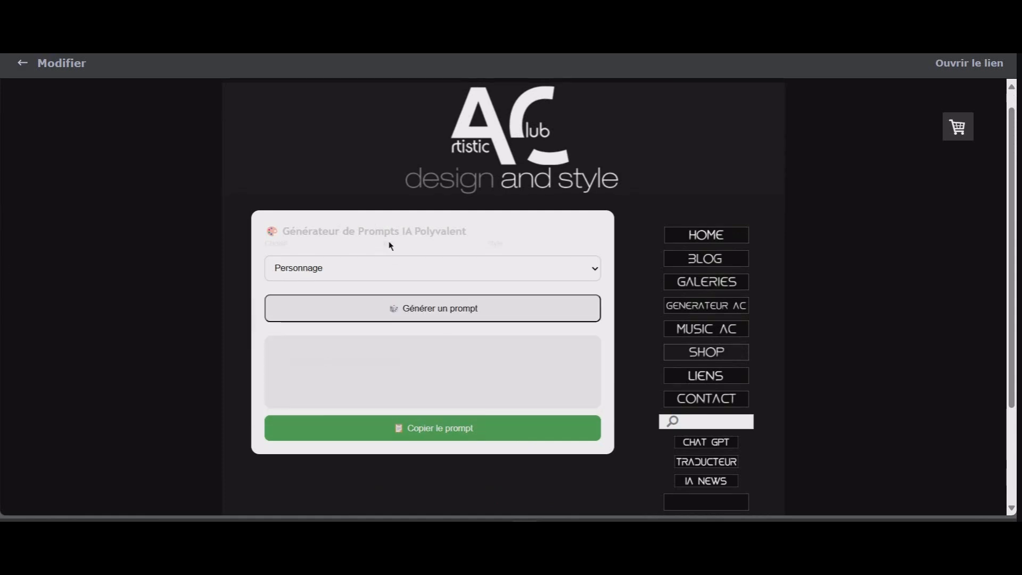
scroll(422, 353, "down", 3)
scroll(422, 354, "up", 3)
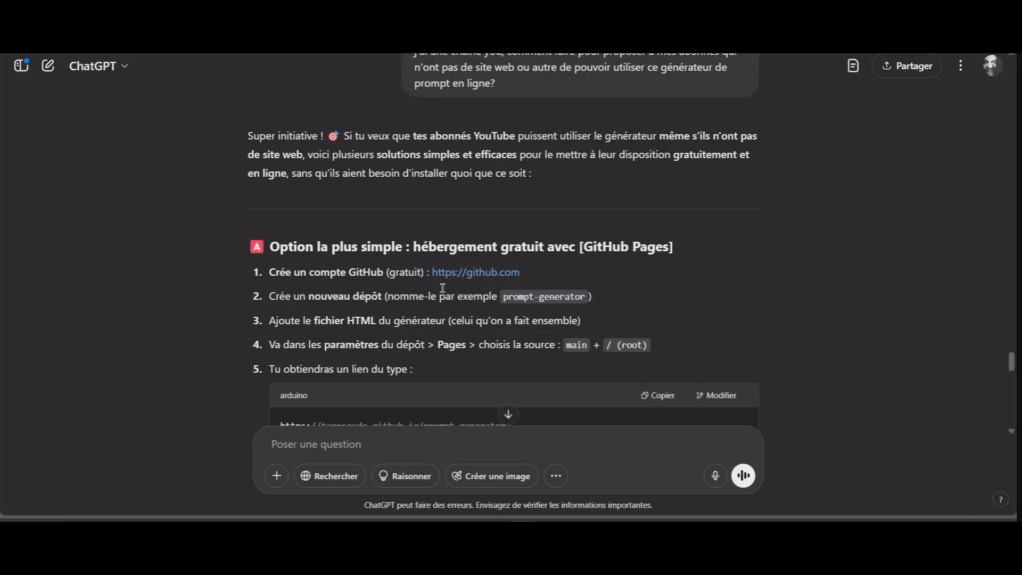
Read ChatGPT's options for sharing the generator online with YouTube subscribers, covering GitHub Pages and Netlify Drop
scroll(262, 261, "up", 5)
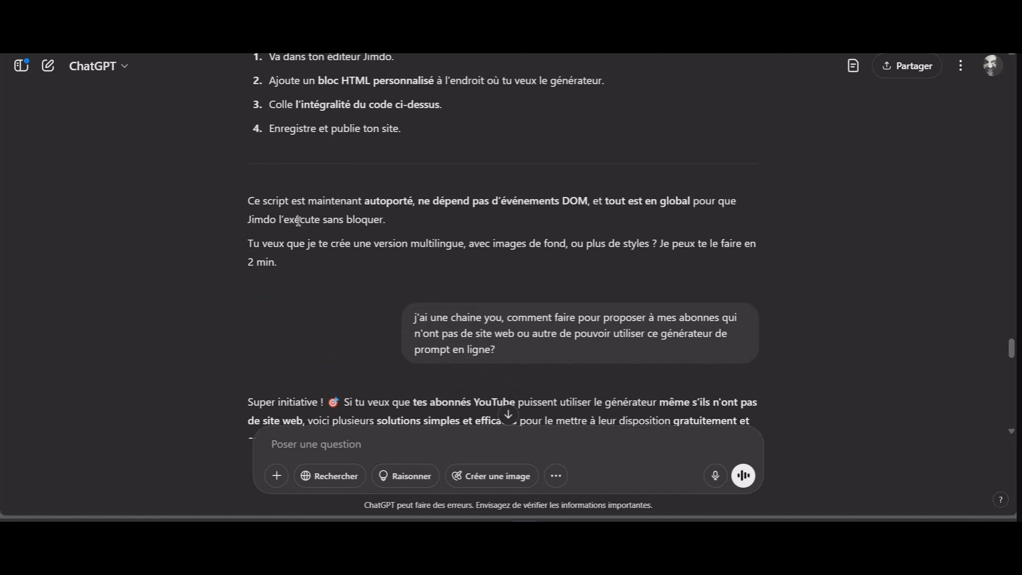
scroll(257, 262, "down", 4)
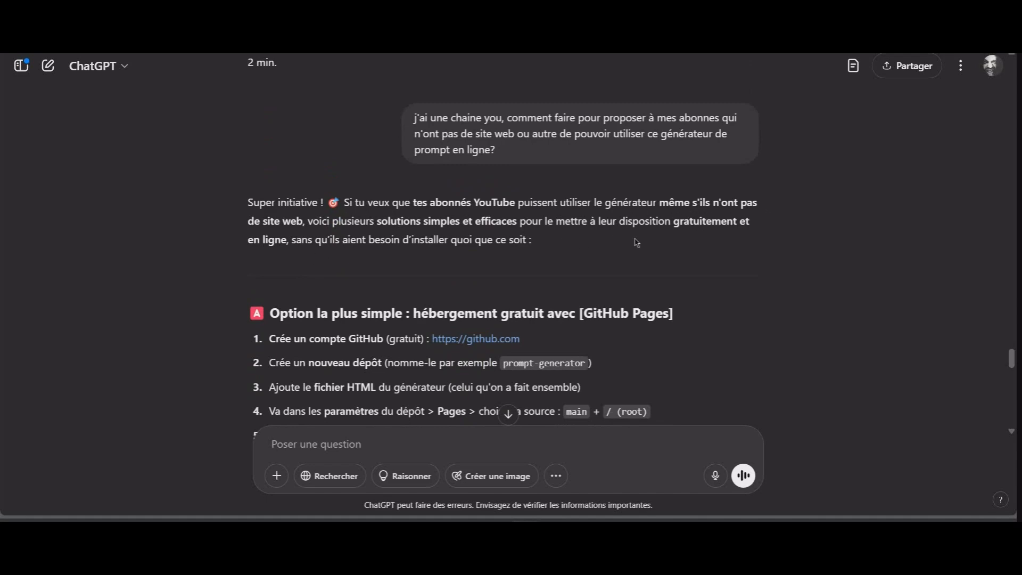
scroll(432, 255, "down", 1)
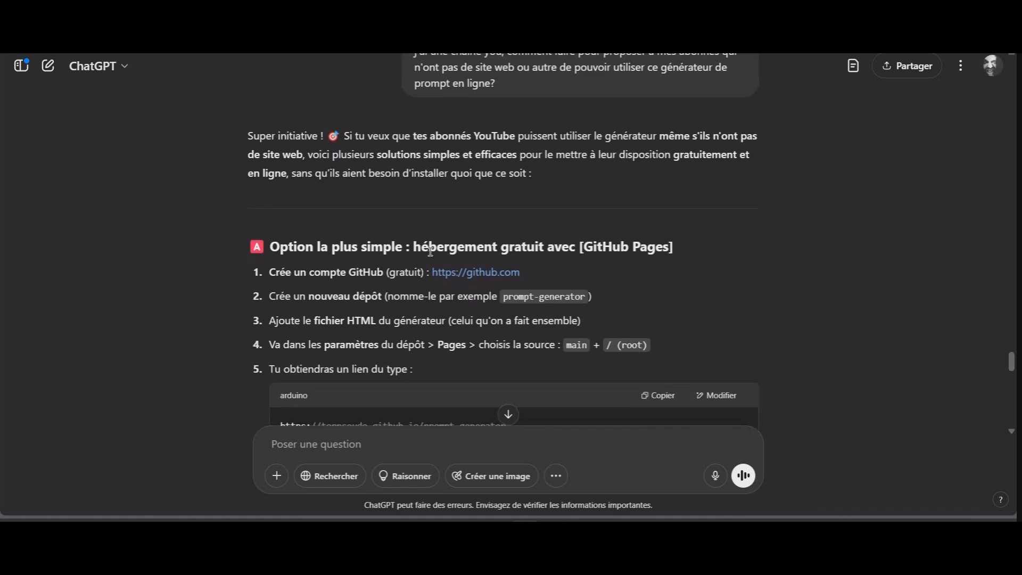
scroll(222, 279, "down", 2)
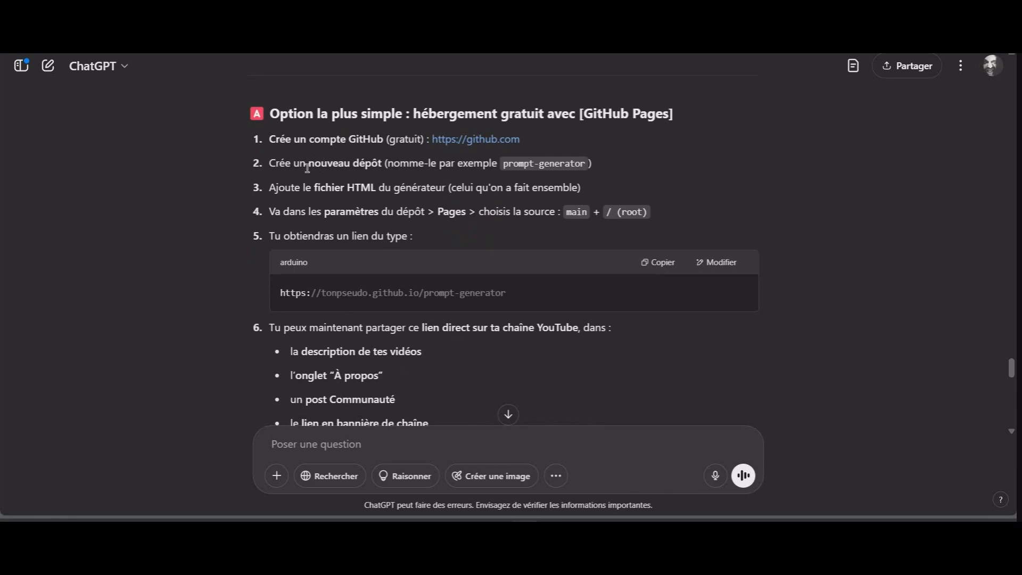
scroll(237, 240, "down", 2)
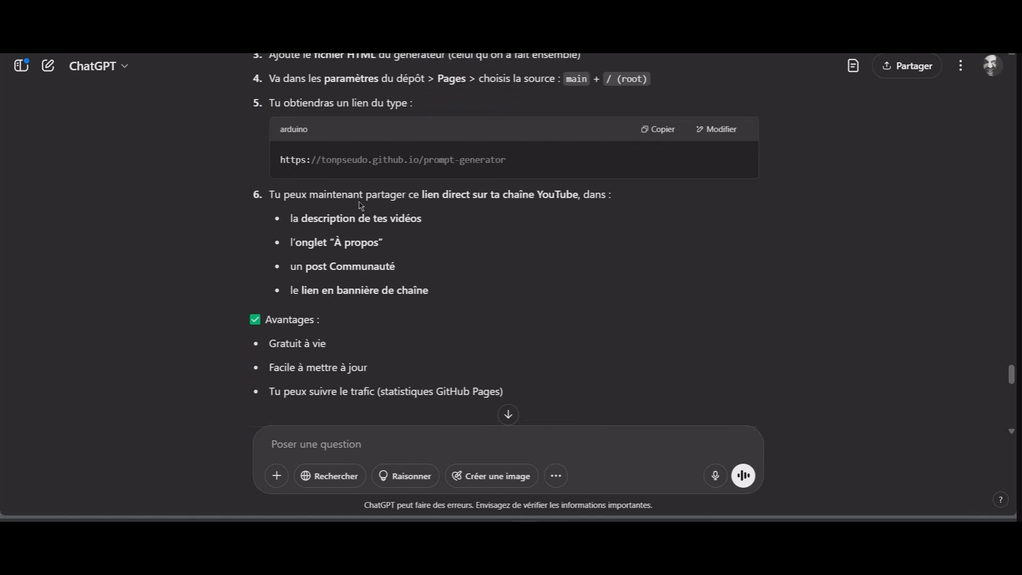
scroll(330, 258, "down", 2)
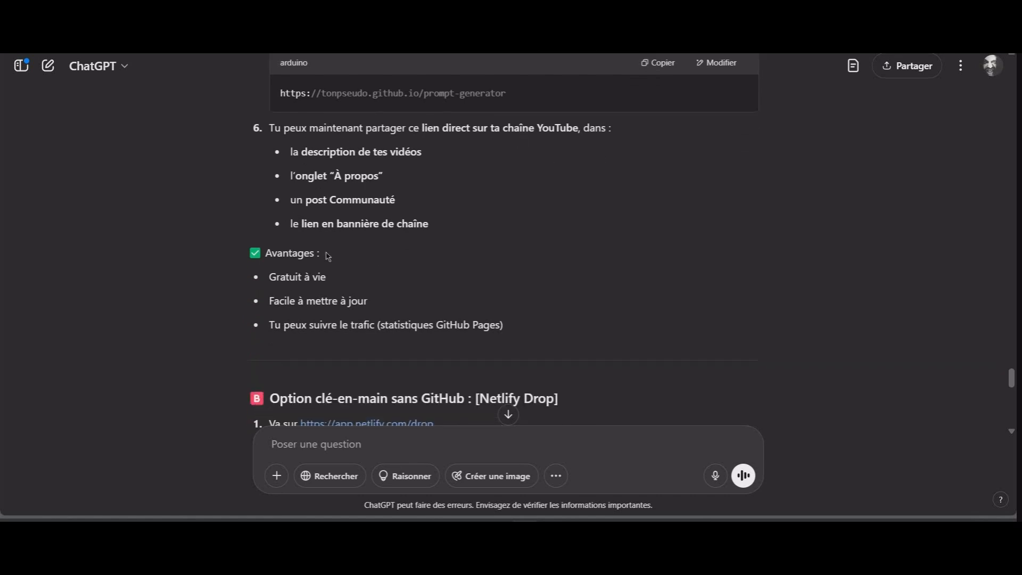
scroll(338, 236, "down", 1)
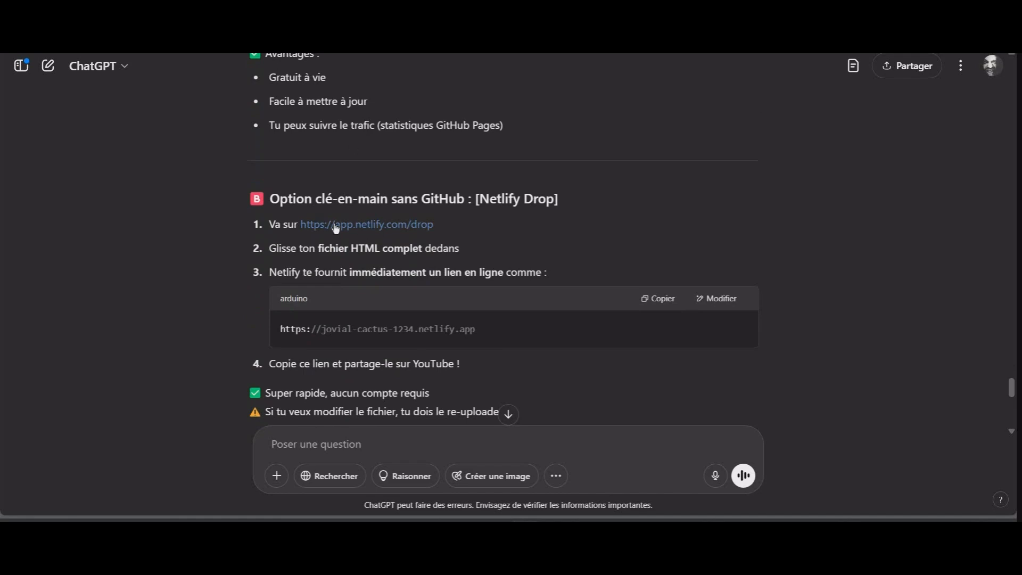
scroll(256, 162, "down", 1)
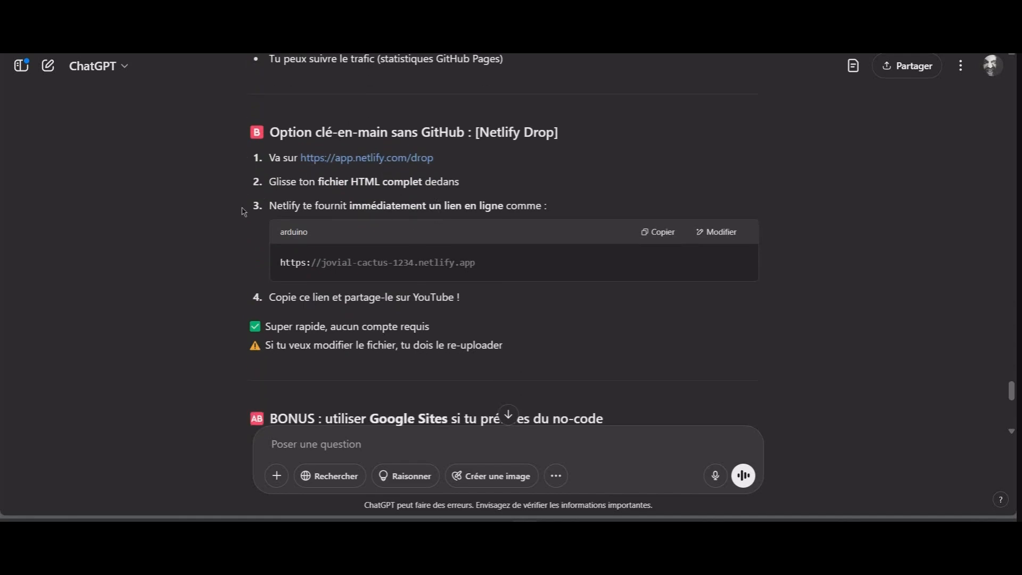
Read the rest of ChatGPT's sharing options, from Netlify Drop to Google Sites and the sample YouTube description text
scroll(261, 192, "down", 3)
scroll(307, 173, "up", 1)
scroll(314, 208, "up", 3)
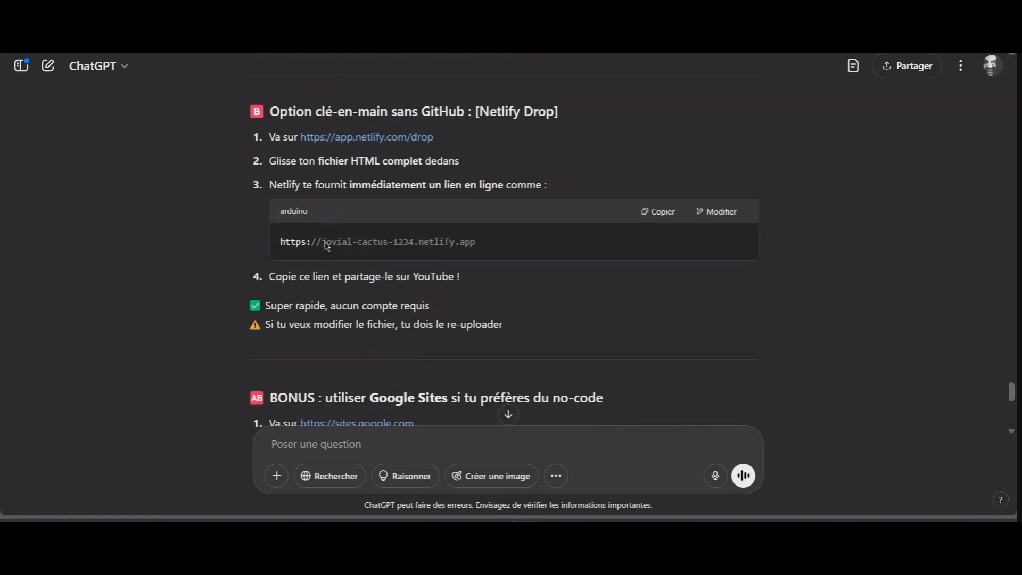
scroll(326, 245, "down", 6)
scroll(319, 238, "up", 3)
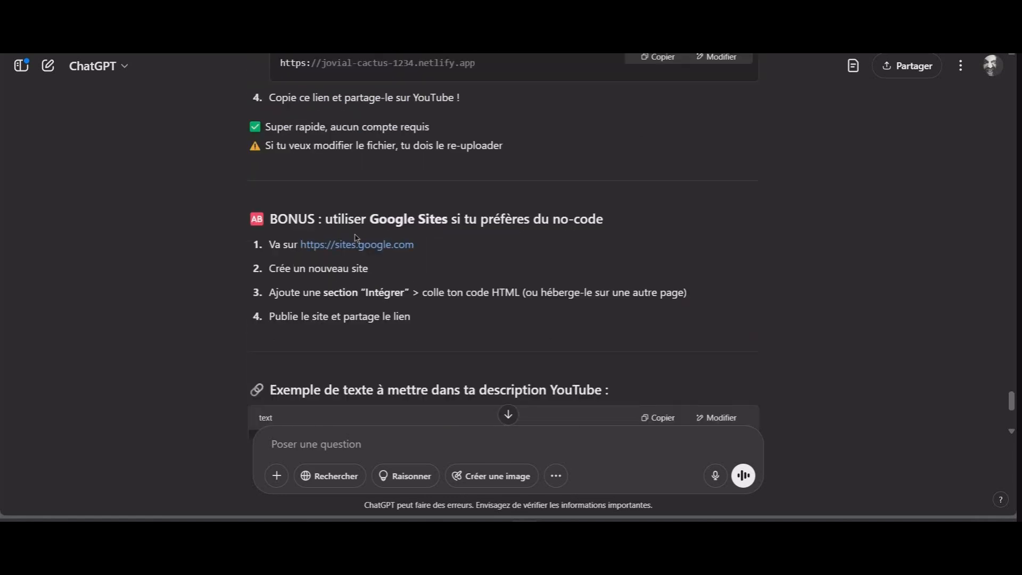
scroll(470, 240, "down", 1)
scroll(470, 240, "down", 4)
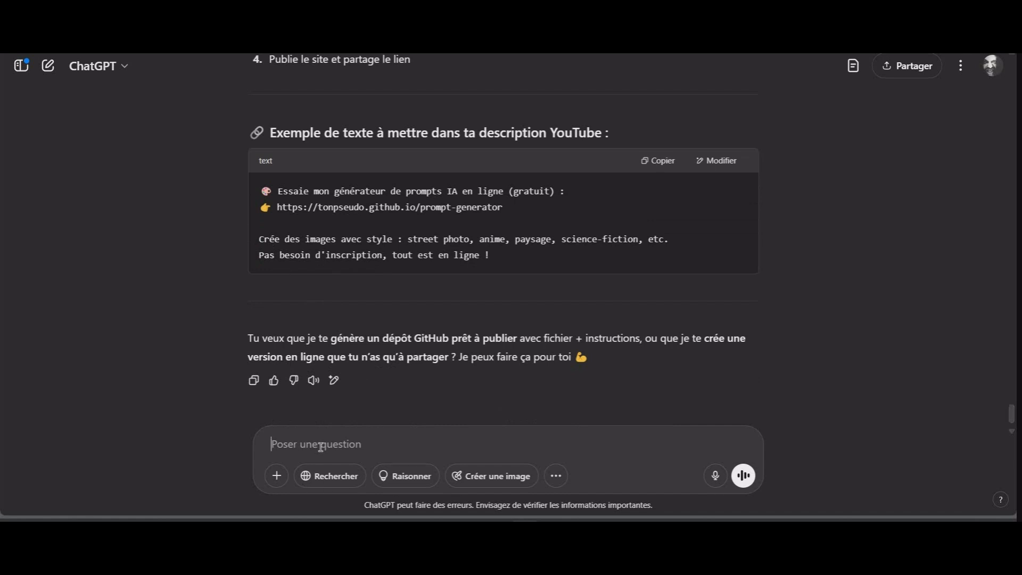
Send ChatGPT the message "ok merci l'outil ne fonctionne toujours pas sur mon site jimdo, toujours pas de prompts"
type("ok merci ")
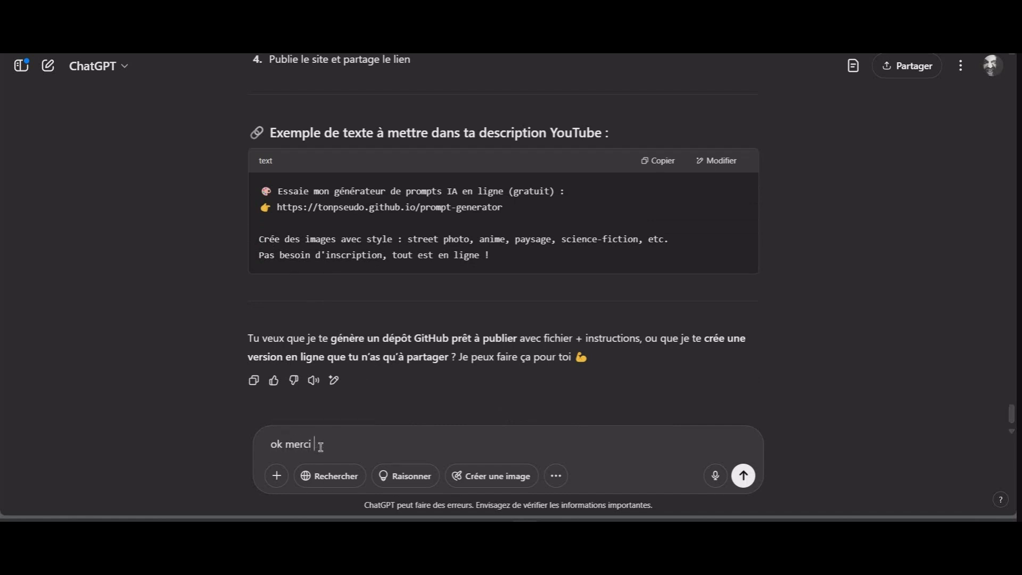
type("l'outil ne fonctionnne toujours pas")
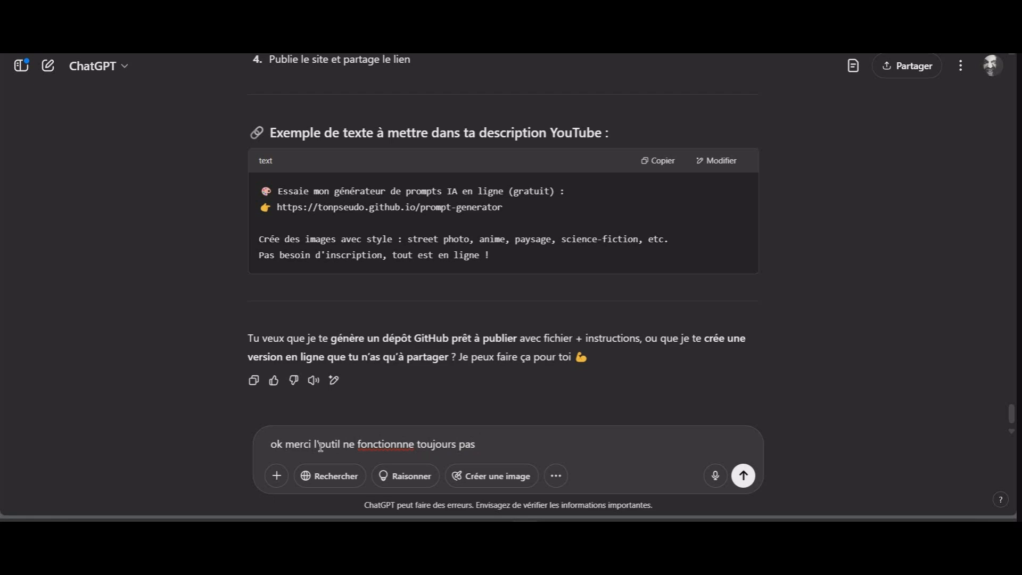
right_click(374, 445)
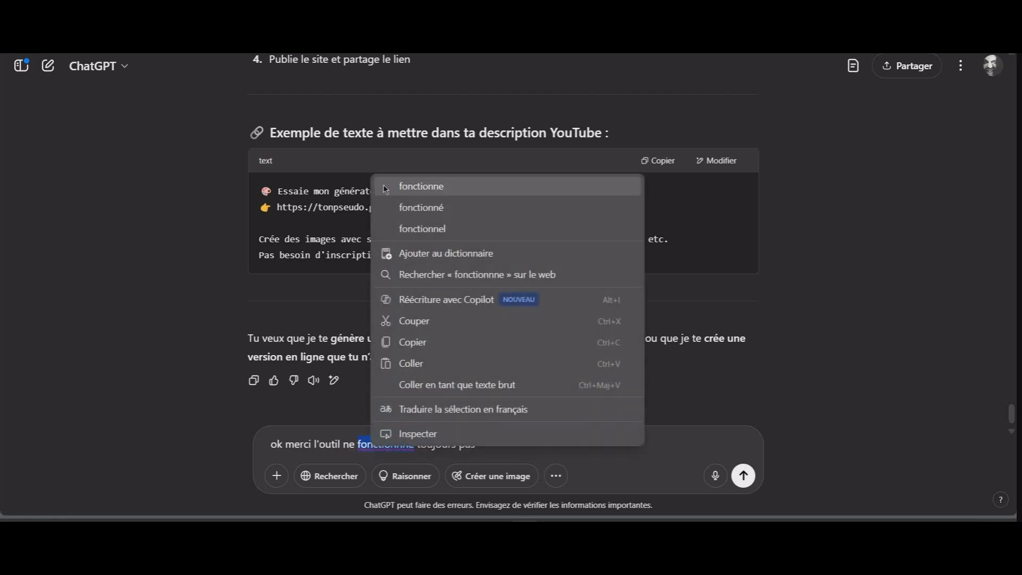
left_click(422, 186)
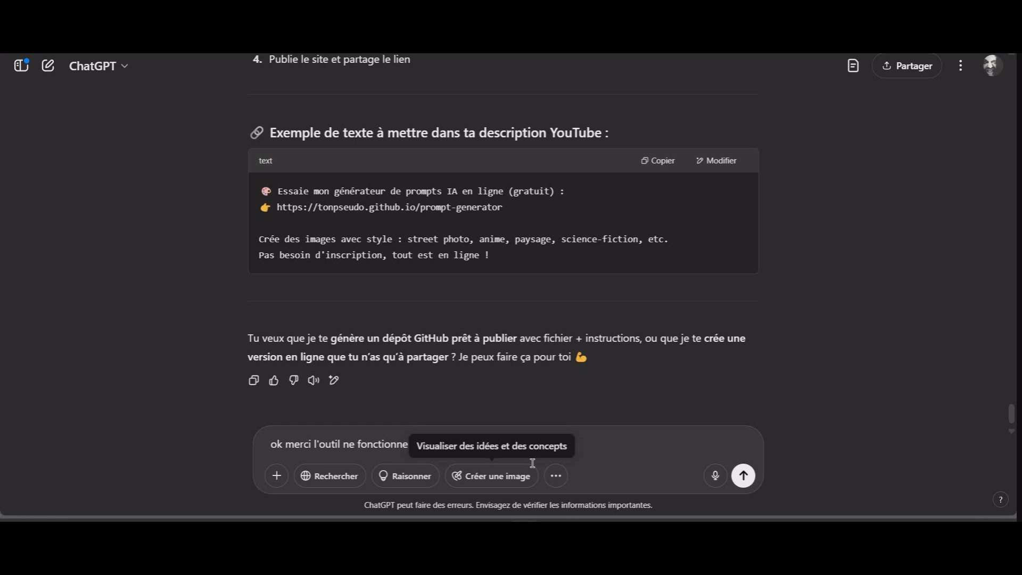
type("sur mon site jimdo")
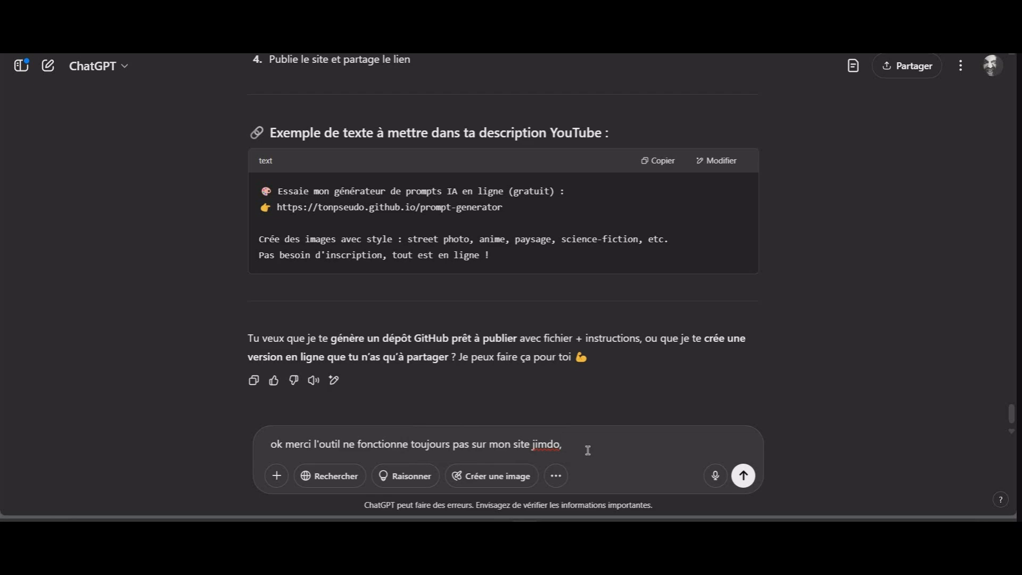
type(", toujours pas de prompts")
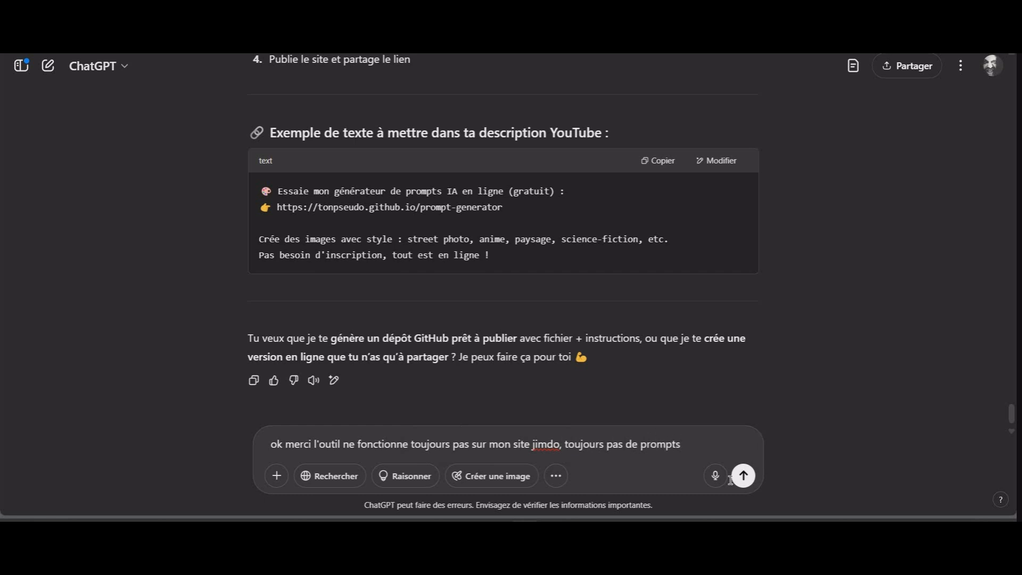
left_click(752, 485)
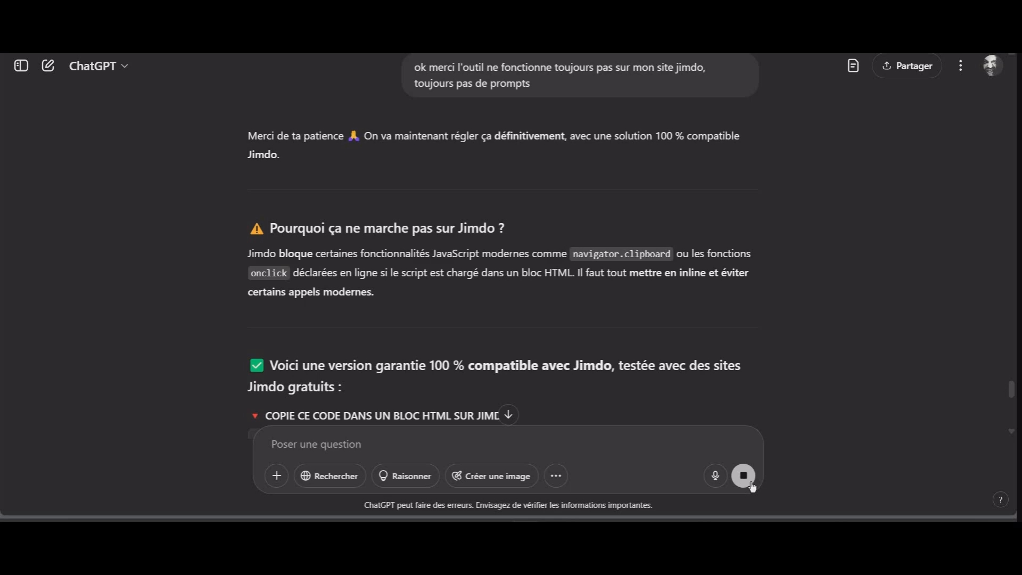
Copy the new Jimdo-compatible HTML code of the Générateur de Prompts IA Polyvalent from ChatGPT's answer
scroll(577, 201, "down", 4)
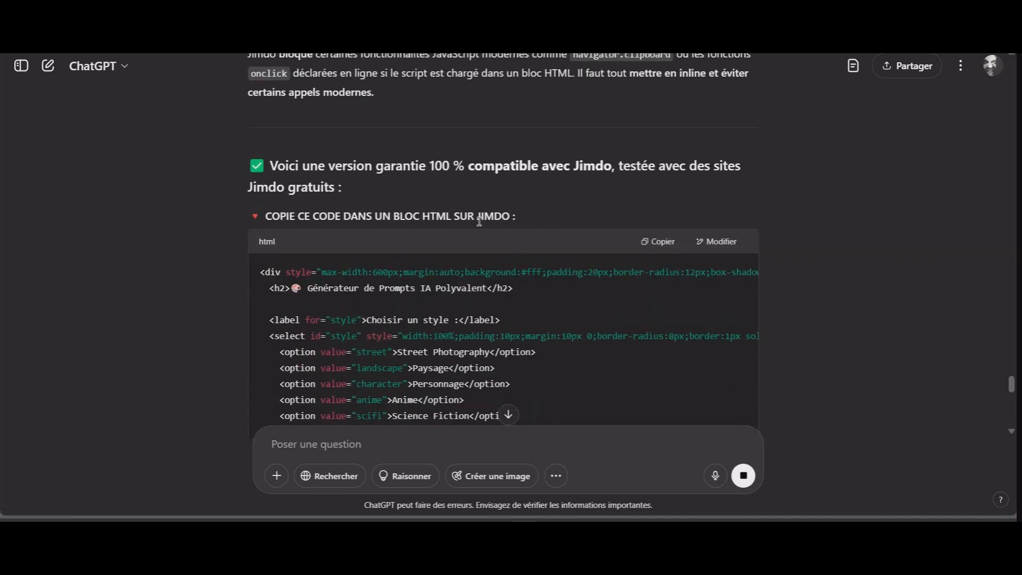
scroll(454, 219, "down", 4)
scroll(464, 264, "up", 3)
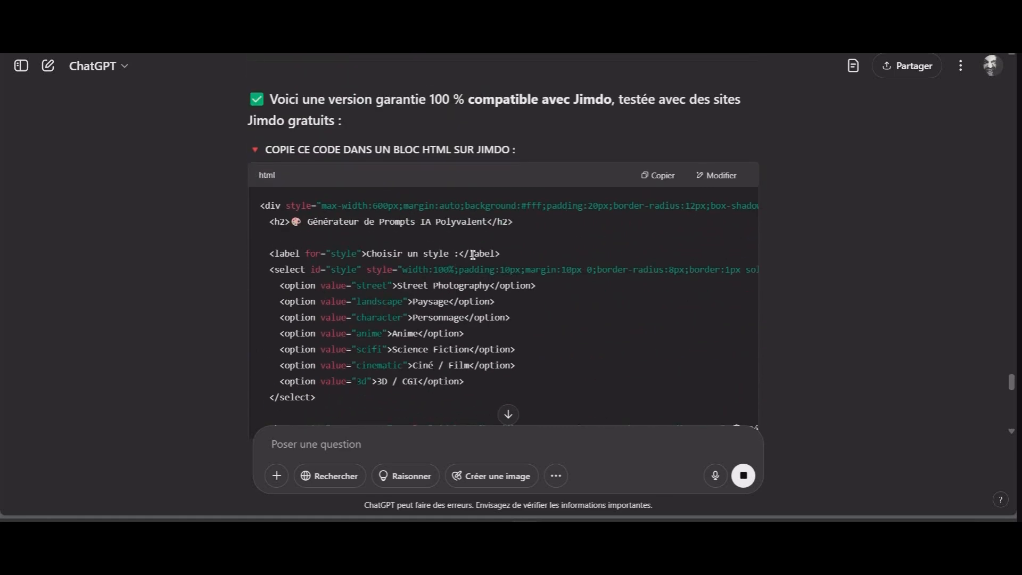
left_click(663, 179)
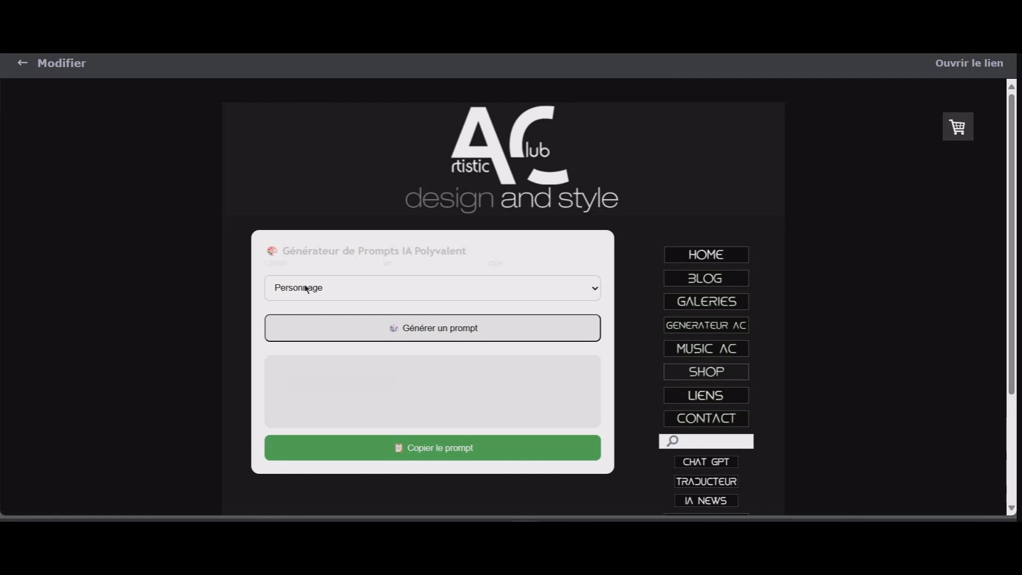
Switch to the Jimdo page editor and delete the existing Générateur de Prompts IA Polyvalent element
scroll(307, 289, "down", 3)
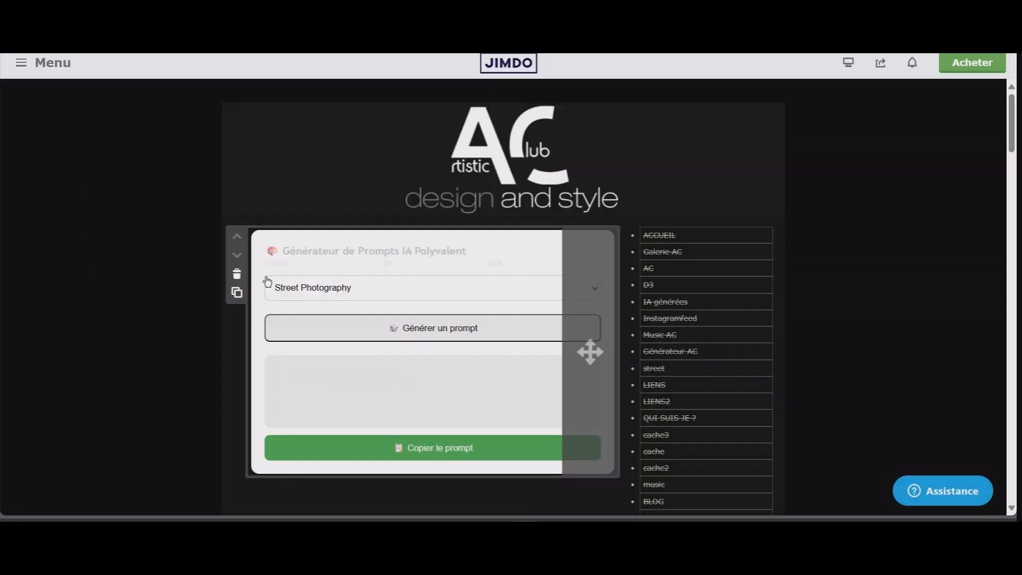
left_click(237, 274)
left_click(411, 257)
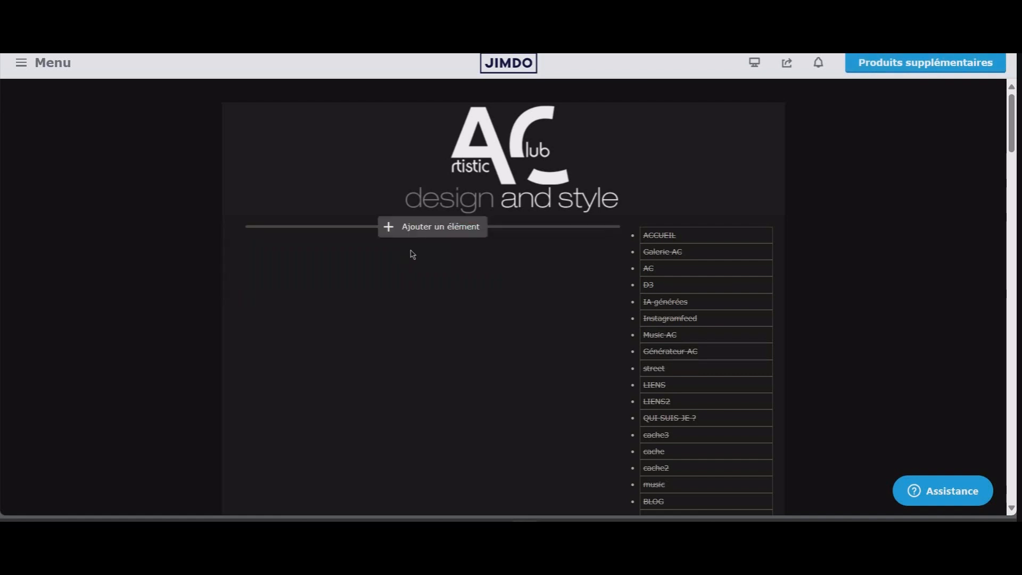
Add a Widget / HTML element to the empty page, paste the copied generator code into it and save it
left_click(440, 229)
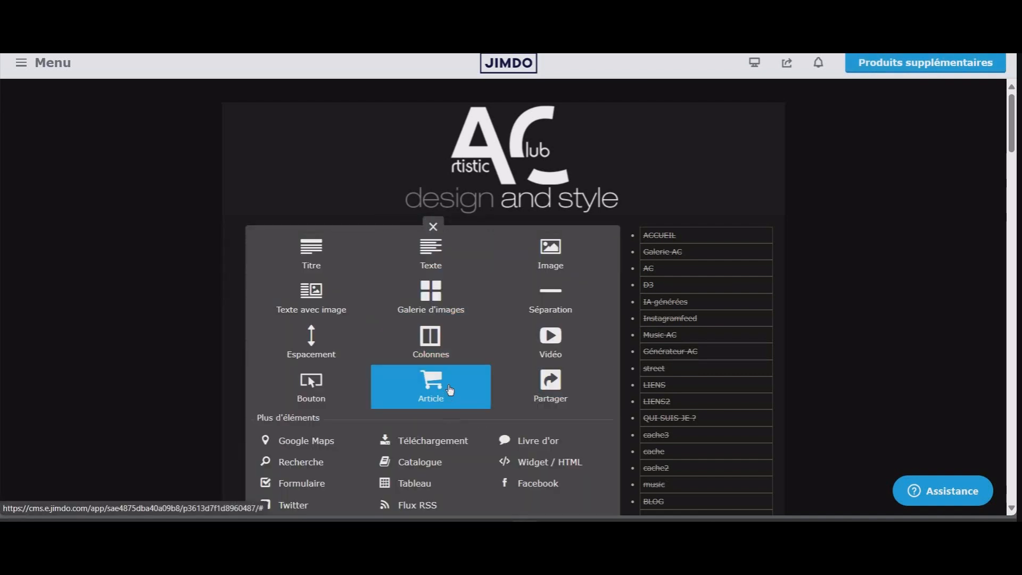
scroll(452, 372, "down", 3)
left_click(586, 331)
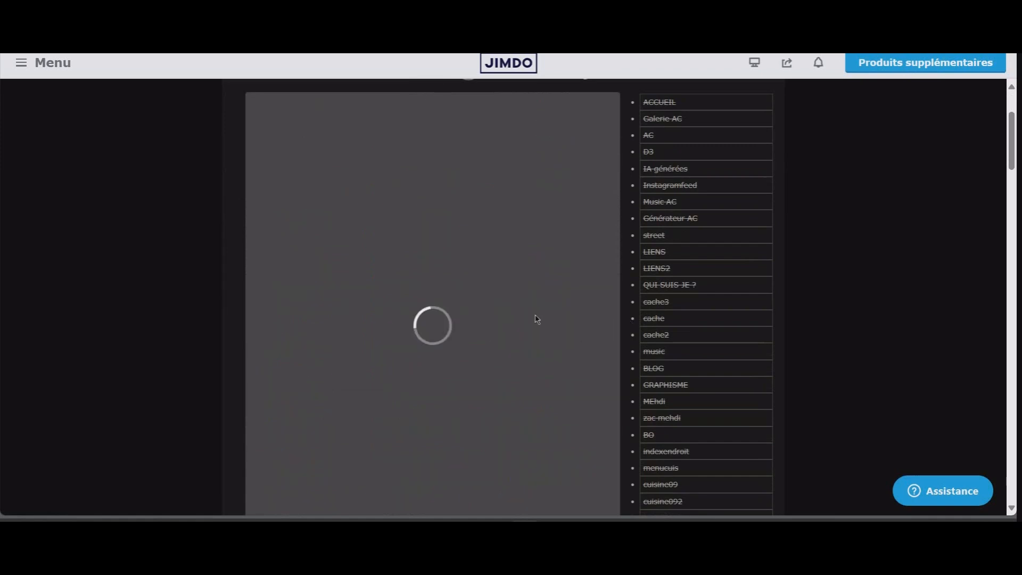
right_click(395, 268)
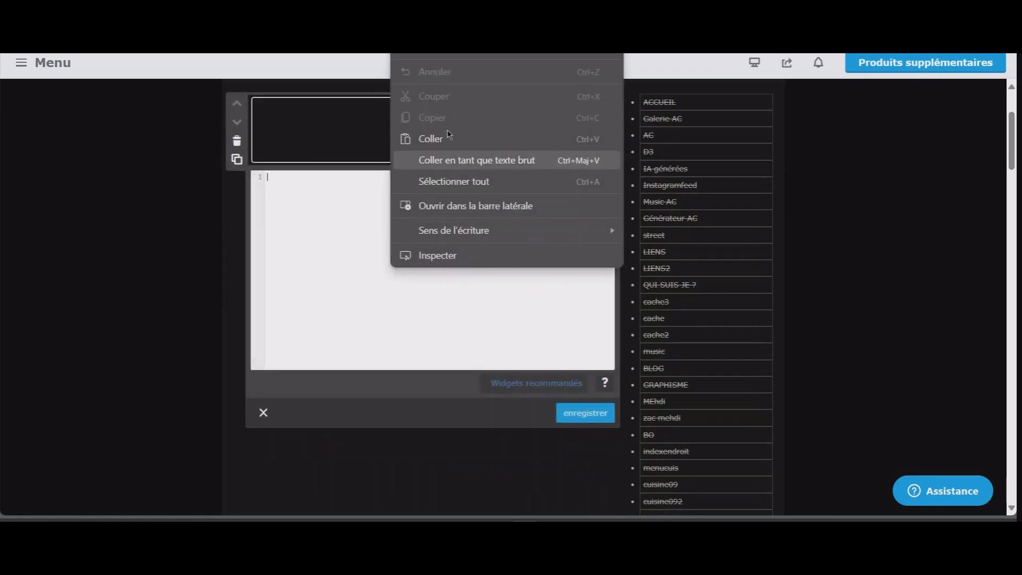
left_click(448, 138)
left_click(584, 419)
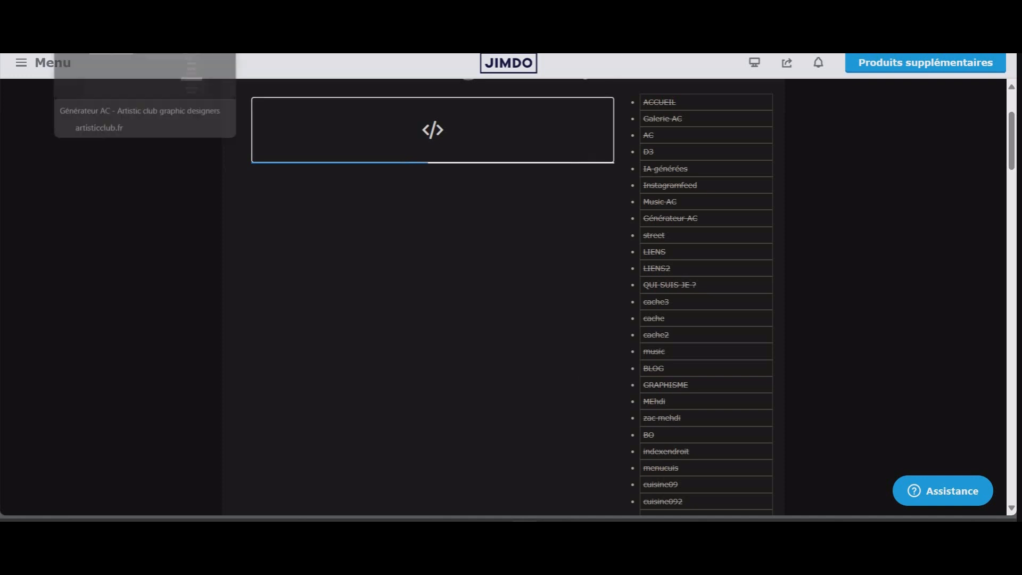
Switch to the published Générateur AC page, generate several prompts with the Générateur de Prompts d'Images Complexes and copy the last one
left_click(107, 27)
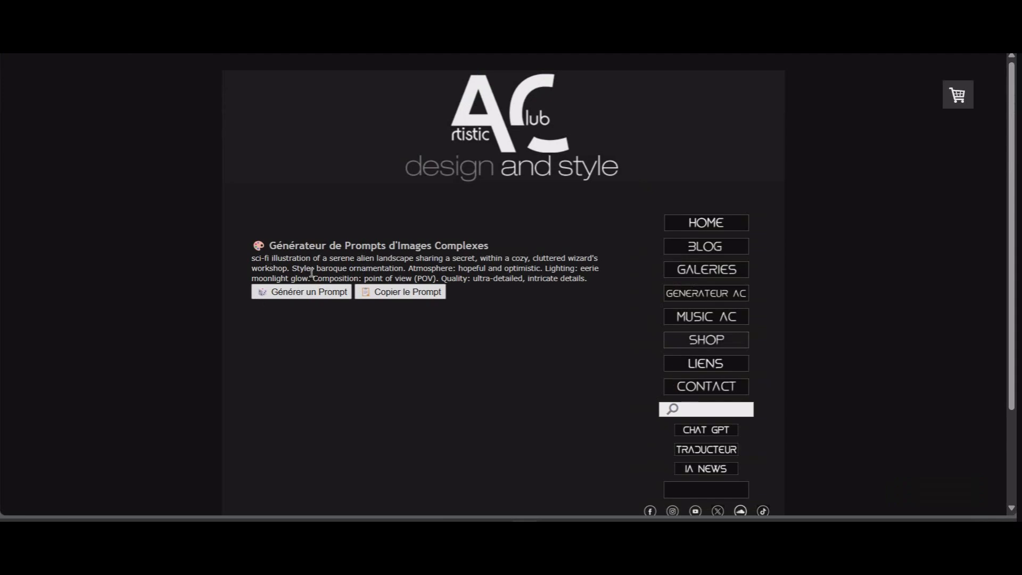
left_click(320, 295)
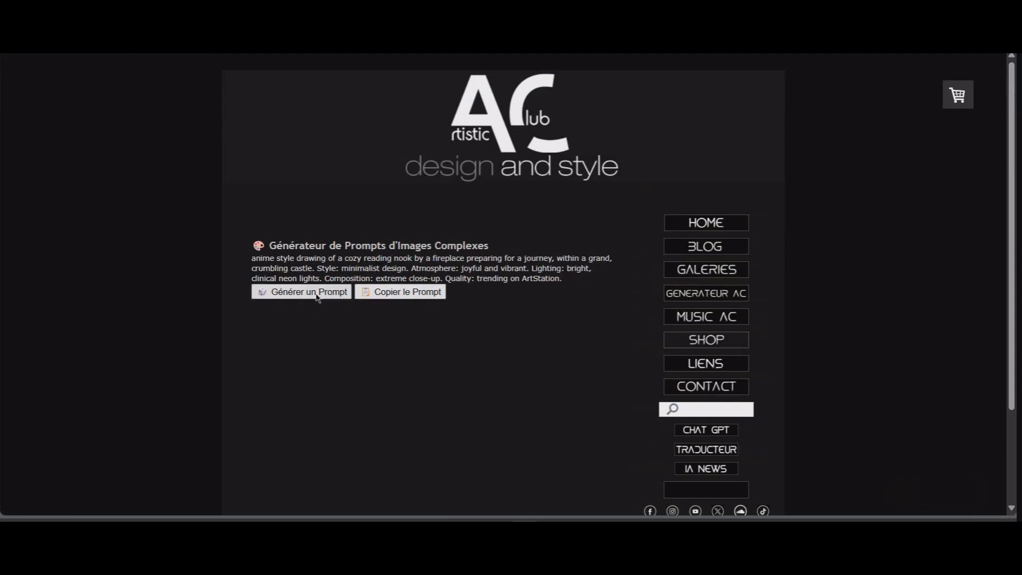
left_click(317, 296)
left_click(317, 297)
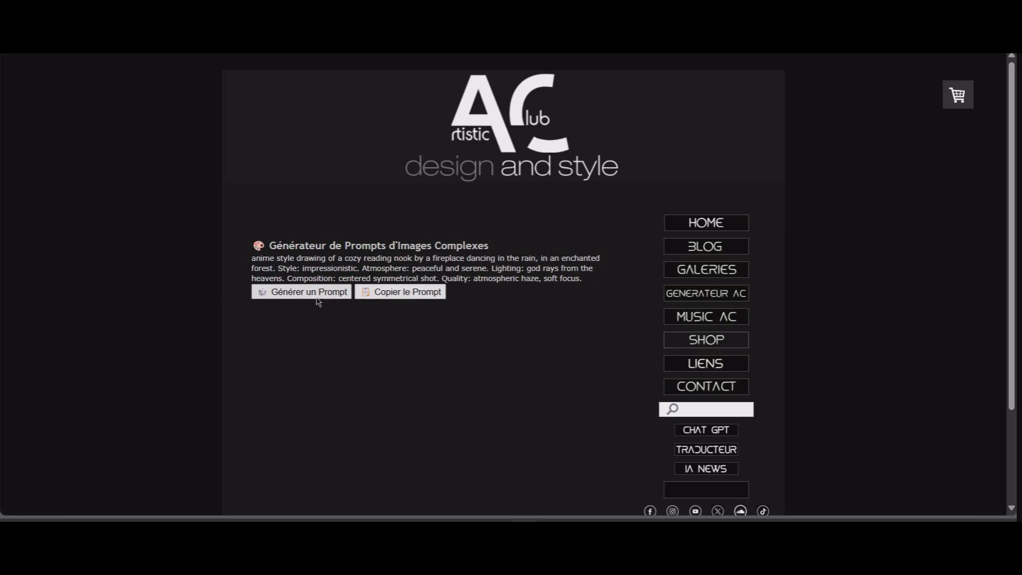
left_click(406, 291)
Switch back to ChatGPT and look through the new generator's HTML code down to its script section
key("ctrl+Tab")
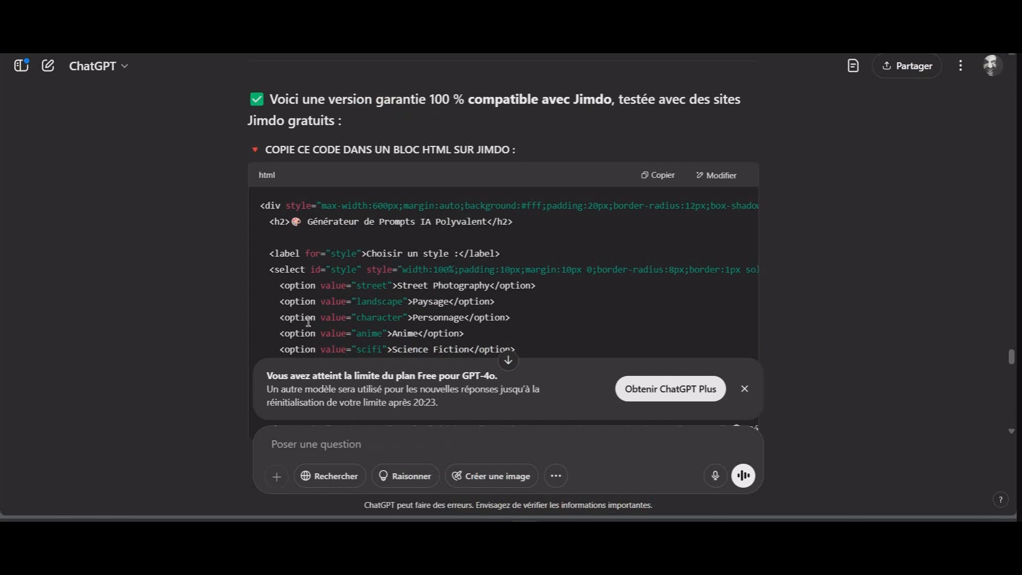
scroll(311, 320, "down", 3)
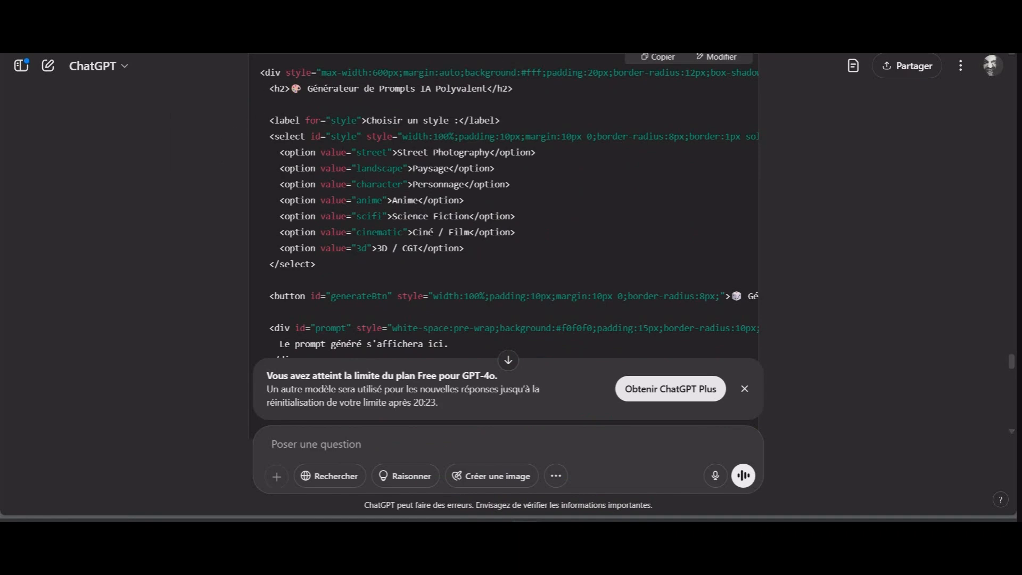
key("ctrl+Tab")
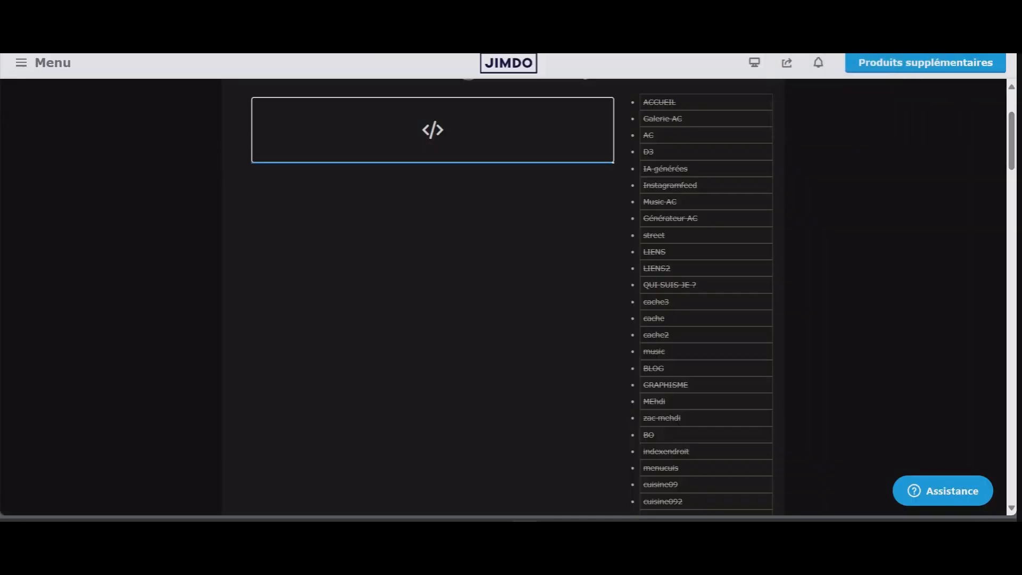
key("ctrl+shift+Tab")
scroll(351, 231, "down", 4)
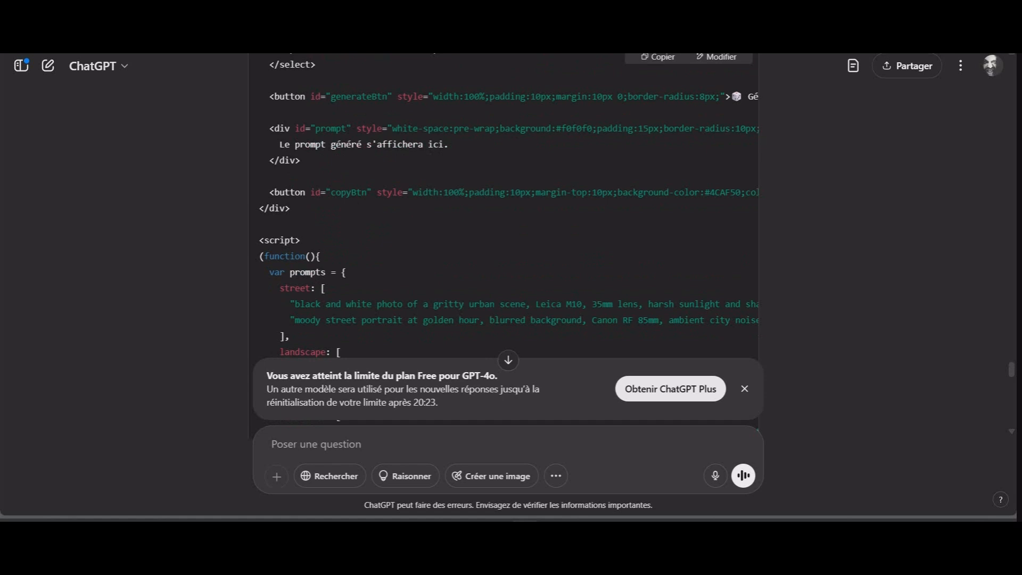
Switch to the Jimdo editor, display the page as a visitor and accept all cookies to check the new widget
scroll(766, 399, "down", 20)
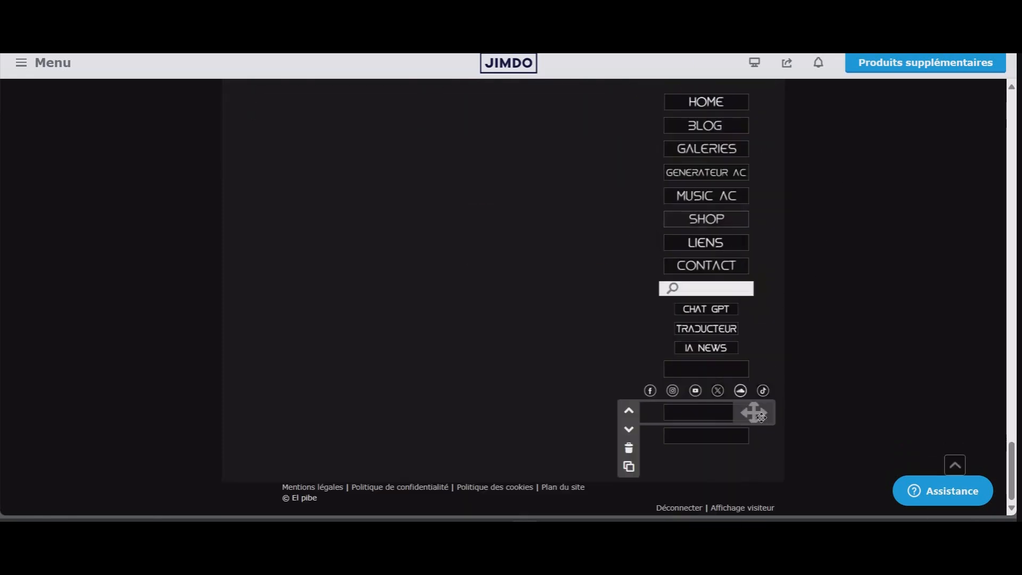
left_click(759, 508)
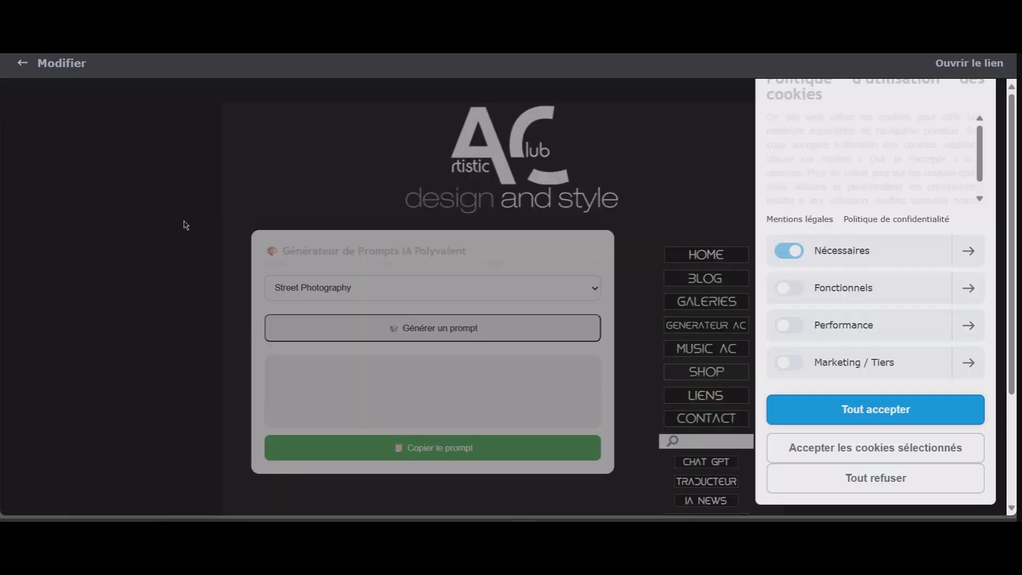
left_click(874, 412)
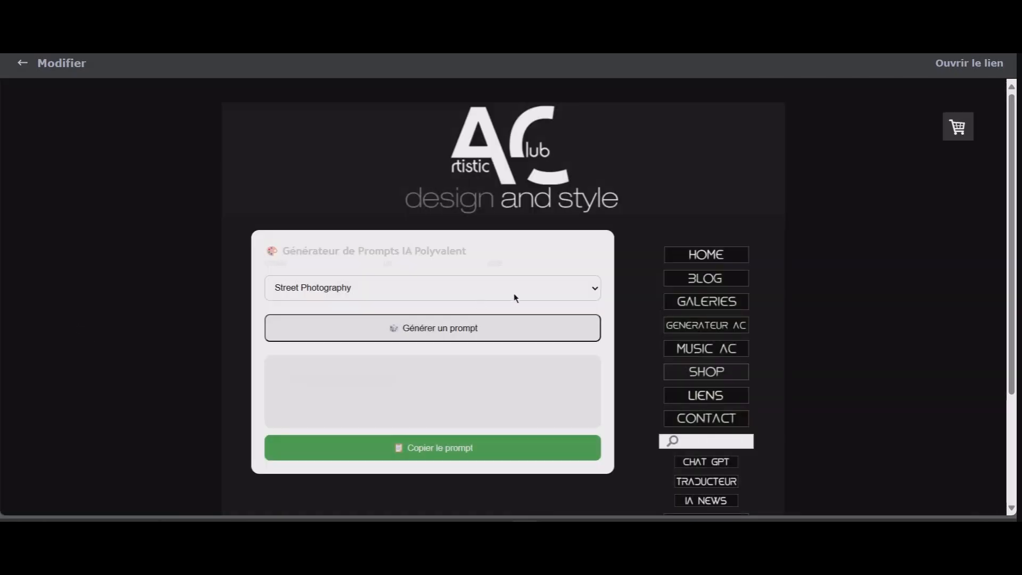
Choose the Street Photography style in the new generator and highlight its result box text to examine what it contains
left_click(596, 291)
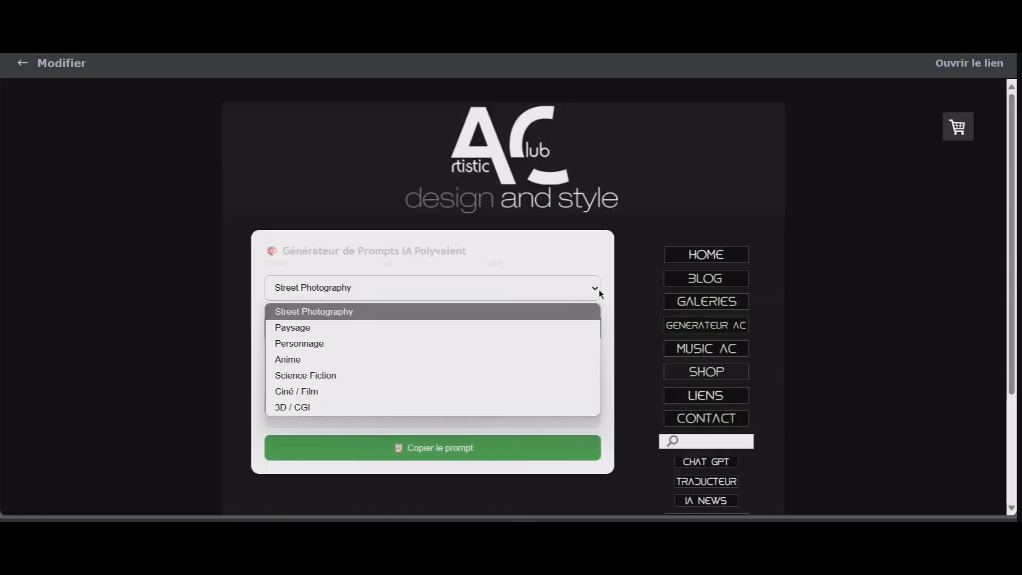
left_click(439, 313)
scroll(457, 355, "down", 3)
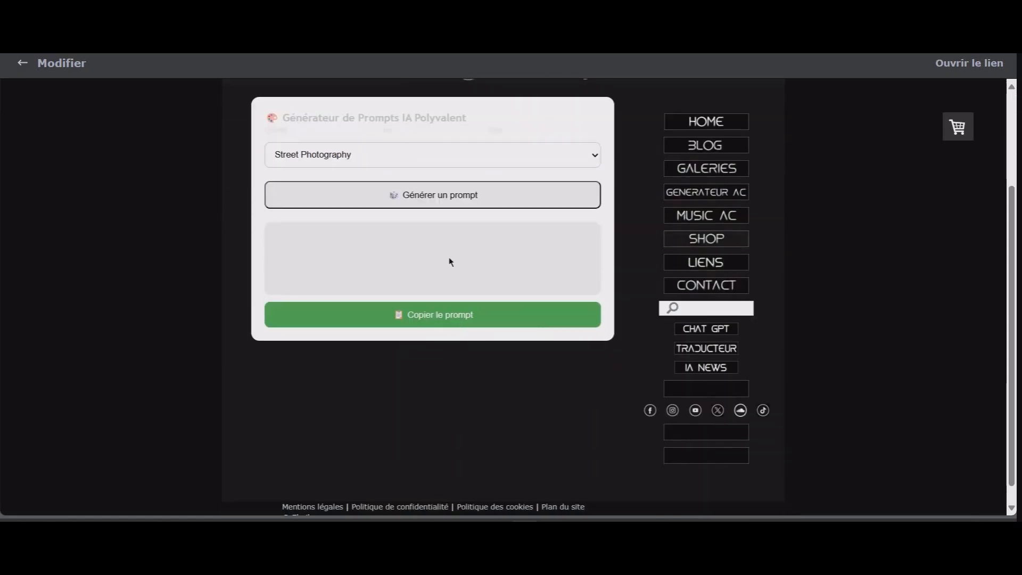
triple_click(326, 252)
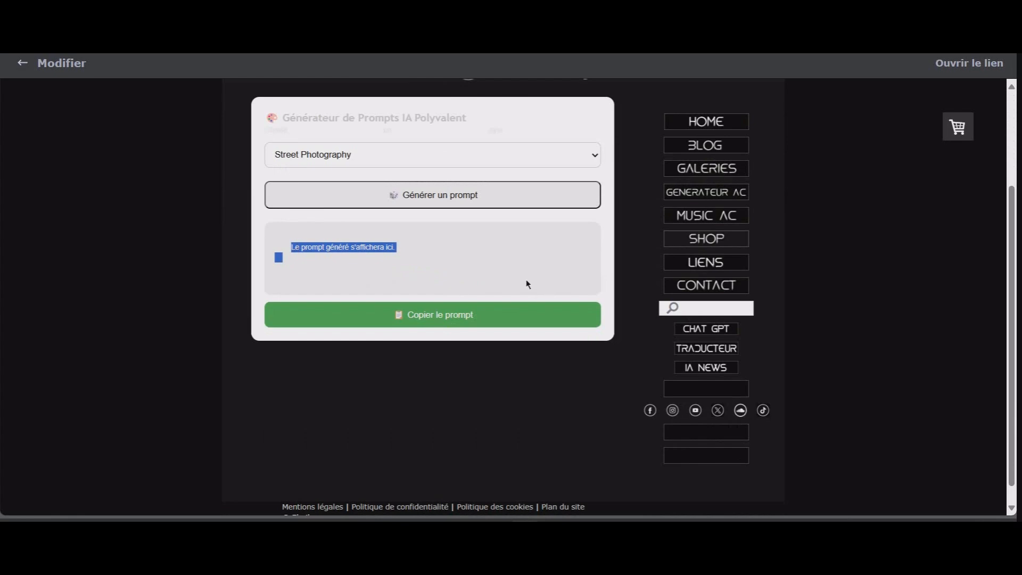
left_click(479, 273)
left_click_drag(347, 273, 255, 208)
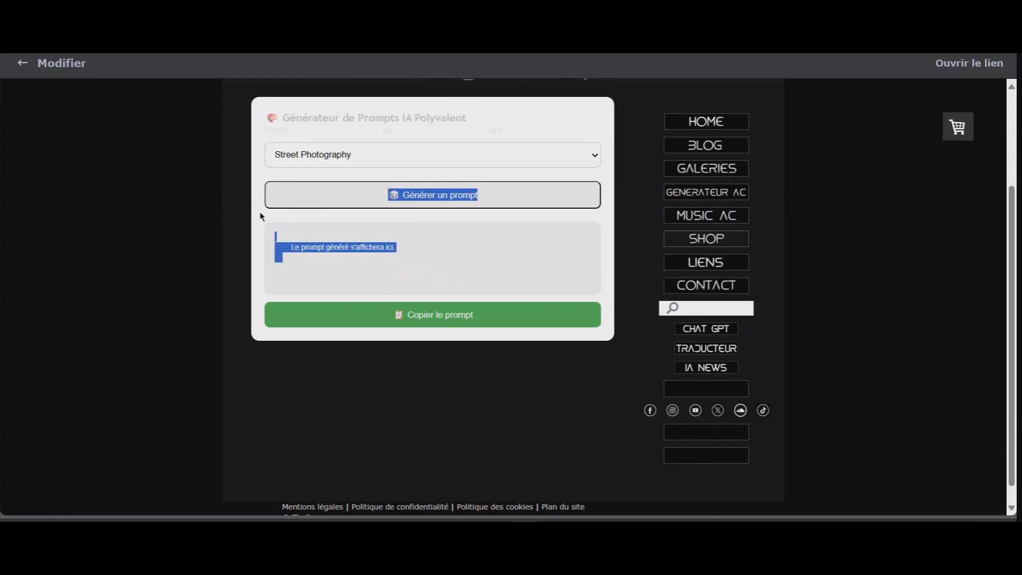
left_click_drag(396, 248, 298, 244)
left_click(591, 287)
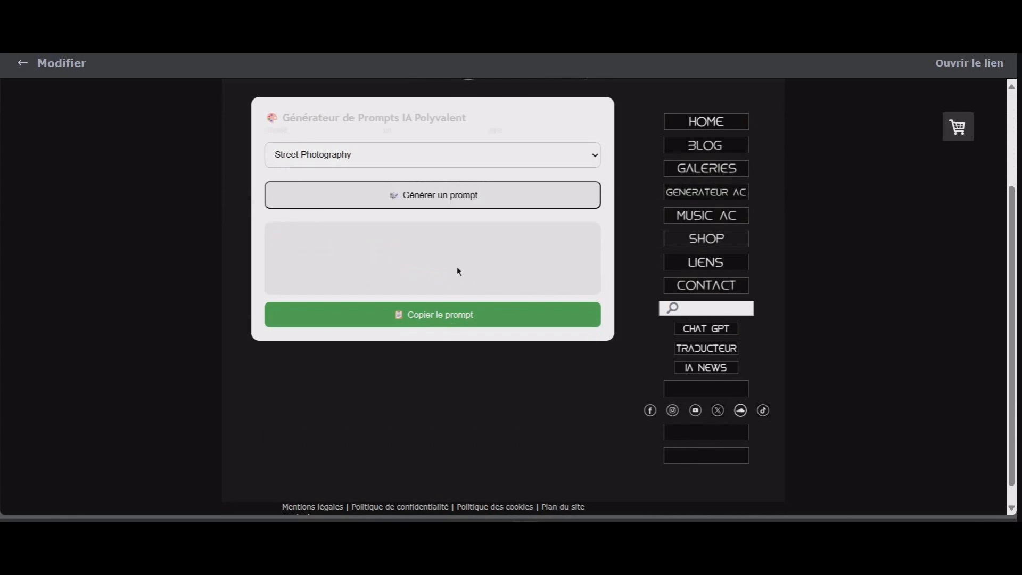
Open the Générateur AC page in the visitor preview and generate several prompts with the Générateur de Prompts d'Images Complexes
left_click(708, 193)
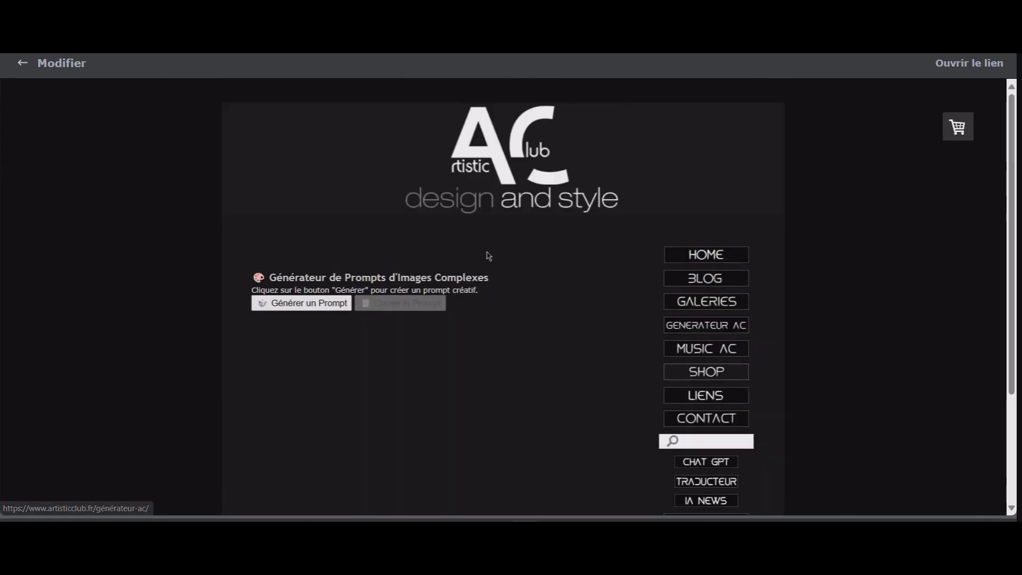
scroll(180, 217, "down", 2)
scroll(184, 217, "up", 1)
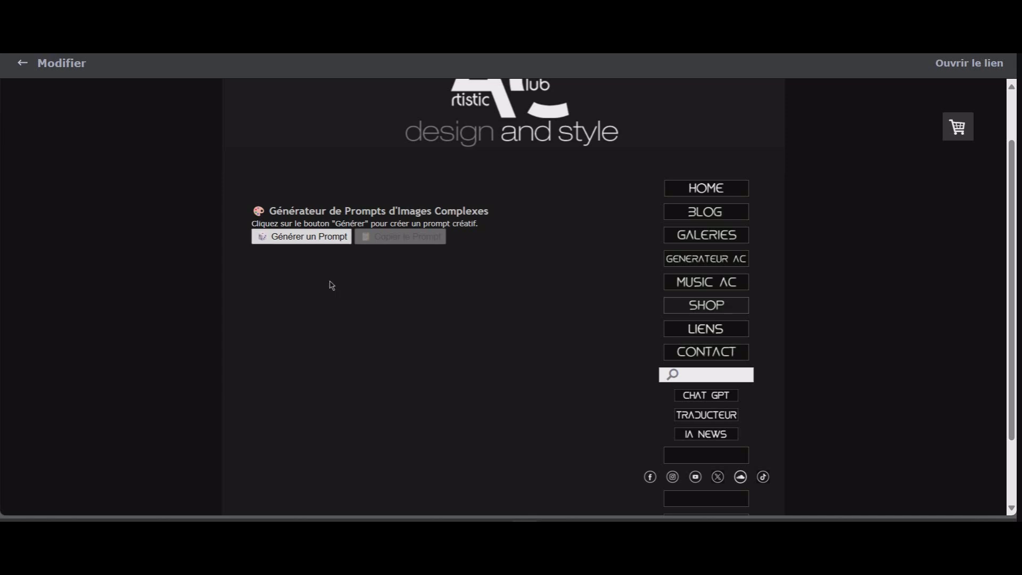
left_click(321, 241)
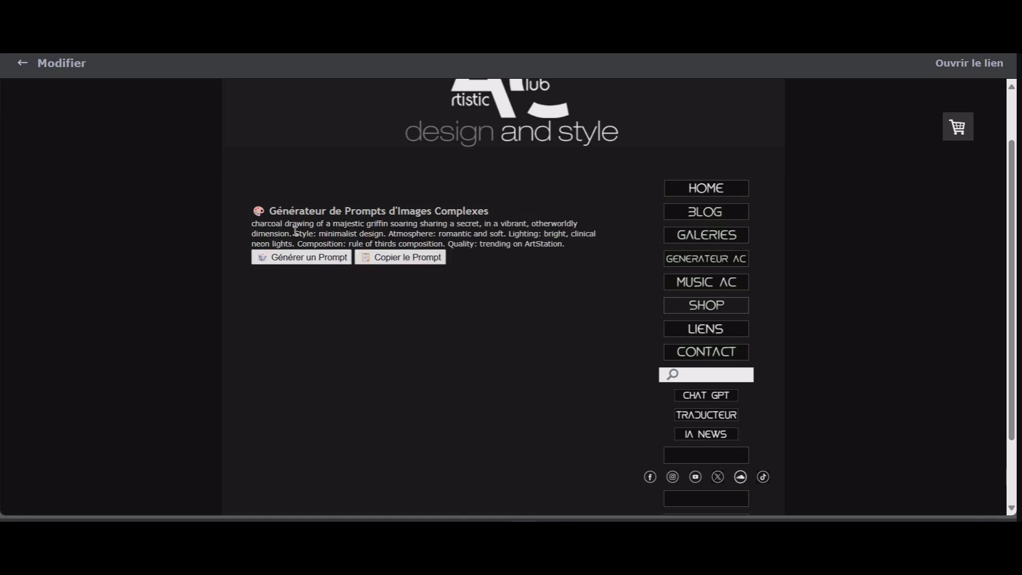
left_click(285, 257)
left_click(296, 258)
left_click(310, 267)
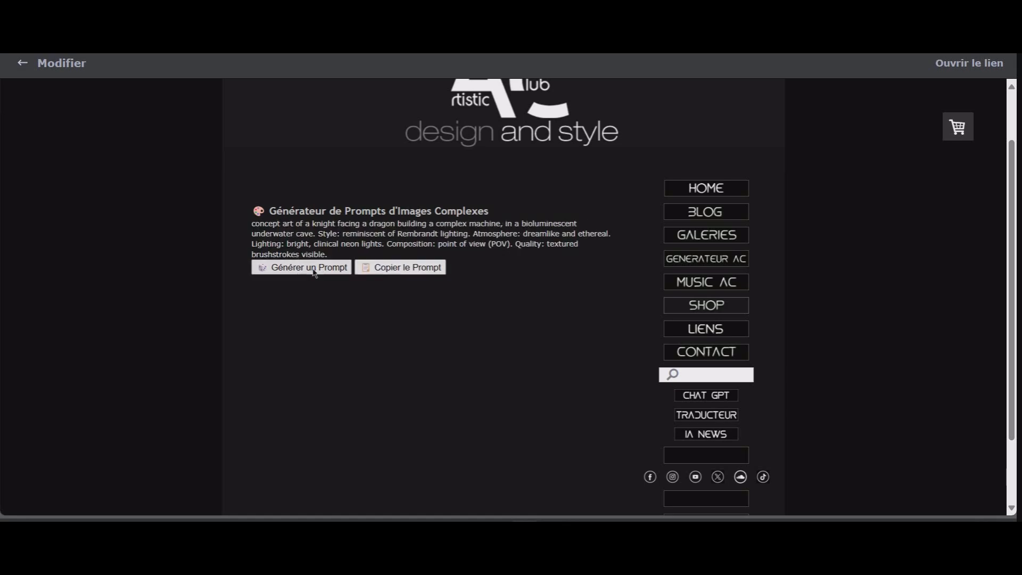
left_click(313, 259)
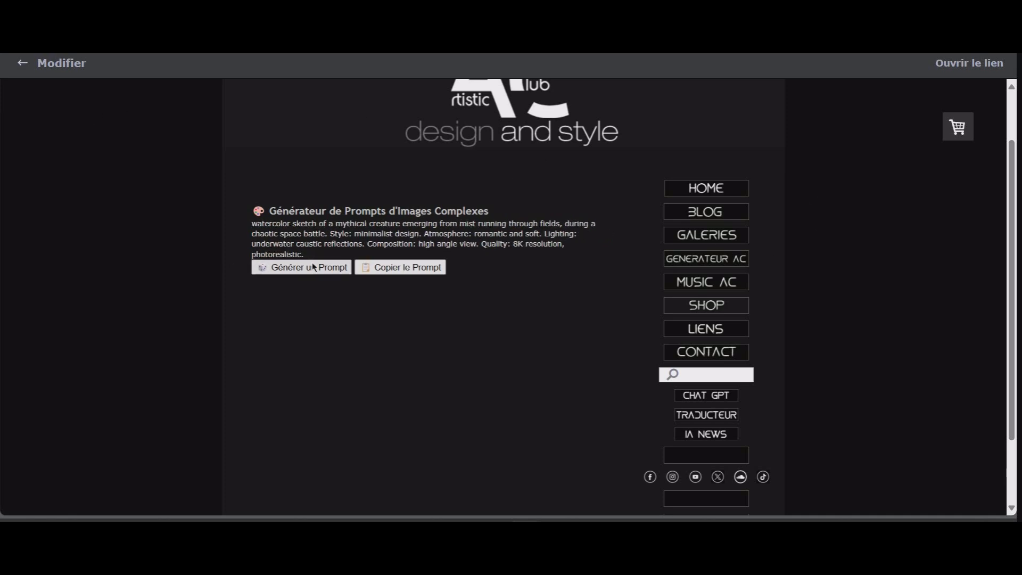
Try to copy the last generated prompt, dismiss the alert and look over the rest of the page
left_click(401, 267)
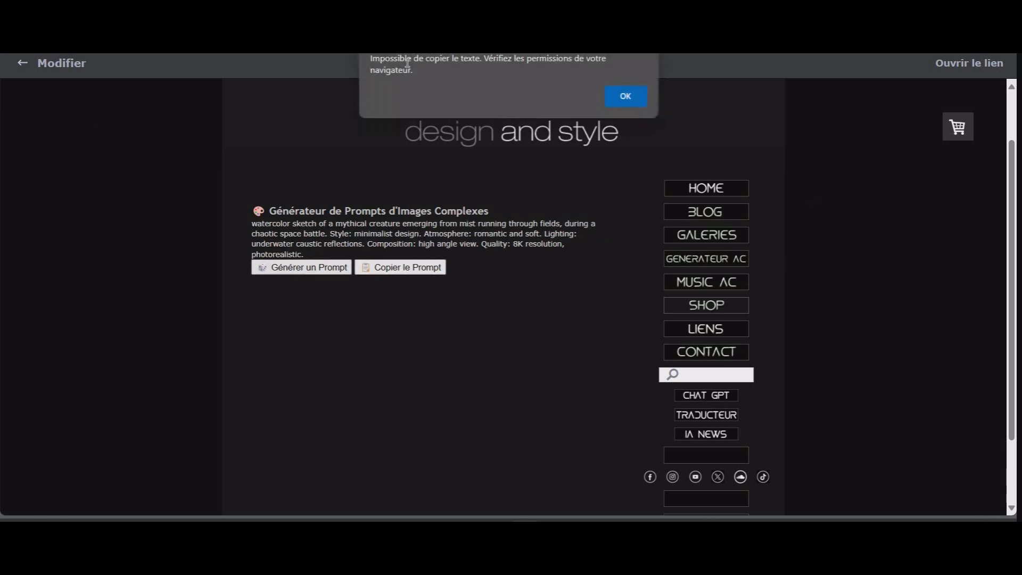
left_click(627, 97)
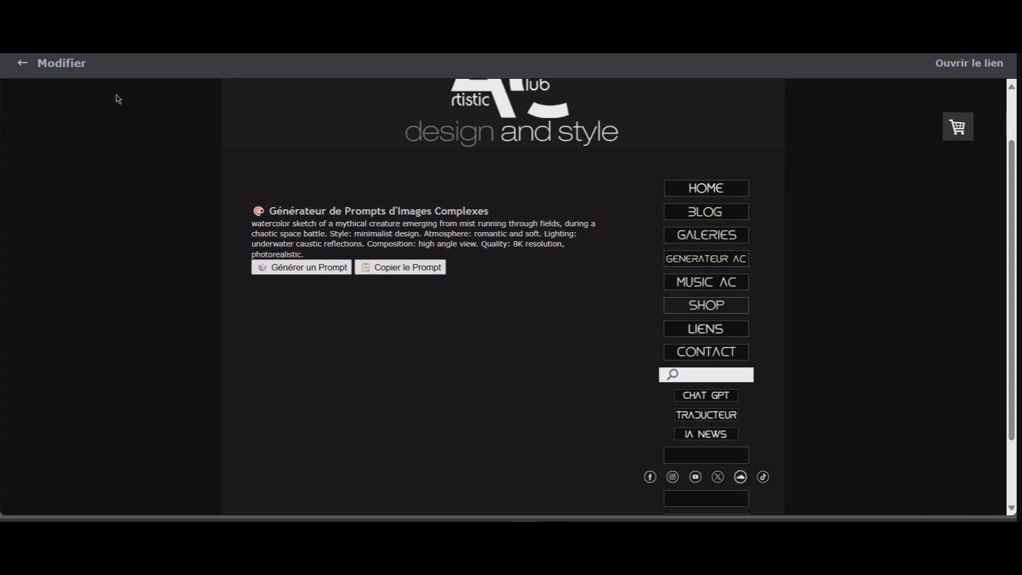
scroll(668, 210, "down", 2)
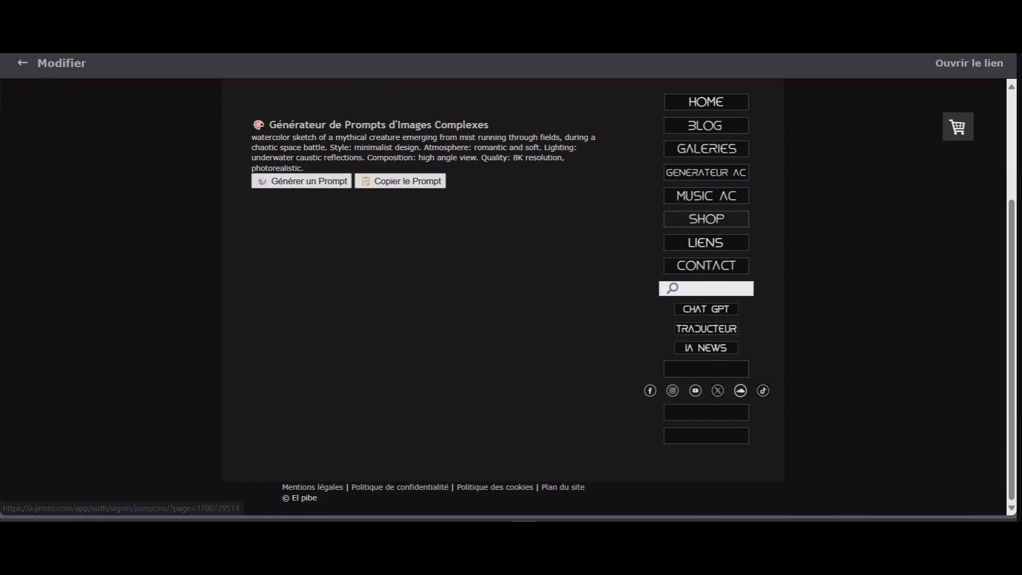
scroll(240, 201, "up", 4)
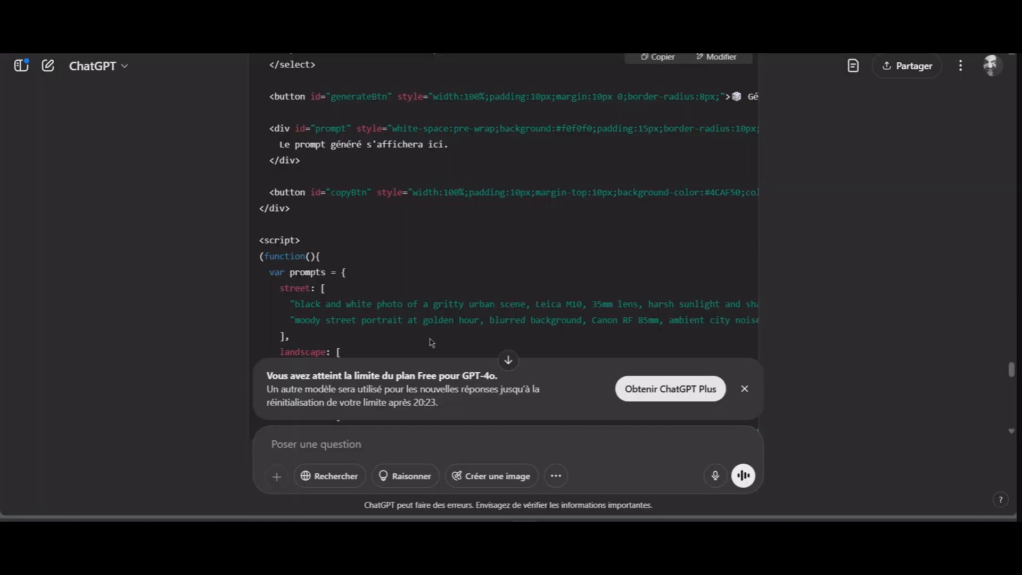
Switch to ChatGPT and look back through its Jimdo explanations, online sharing options, YouTube description example and earlier code corrections
scroll(431, 343, "up", 10)
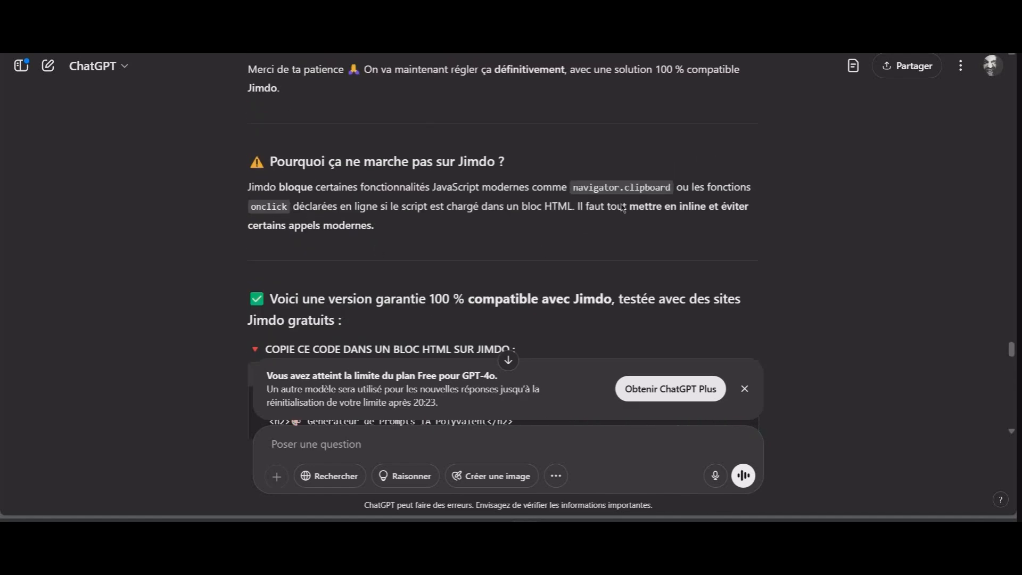
scroll(417, 218, "up", 2)
scroll(417, 218, "up", 8)
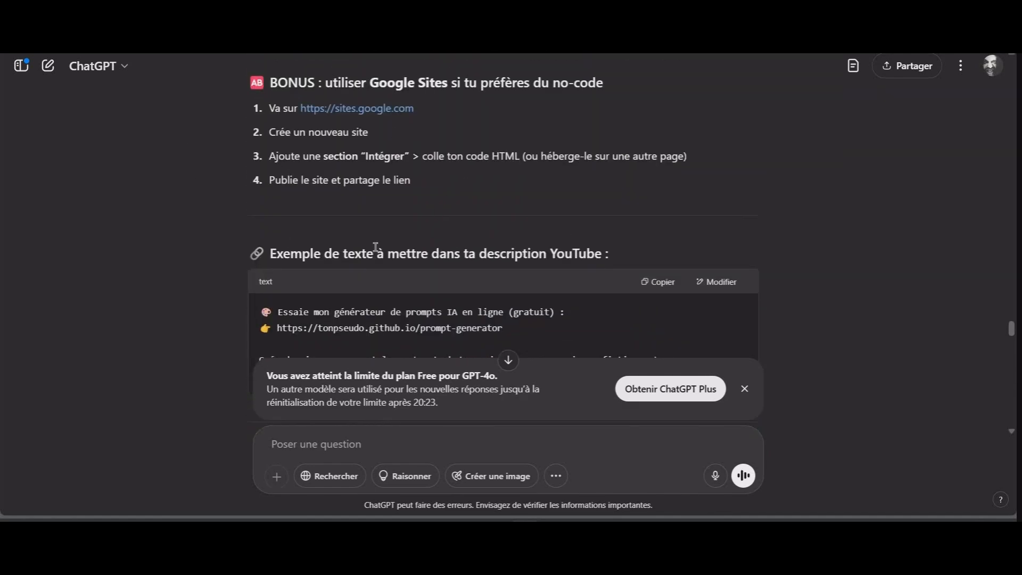
scroll(472, 197, "up", 4)
scroll(468, 185, "down", 3)
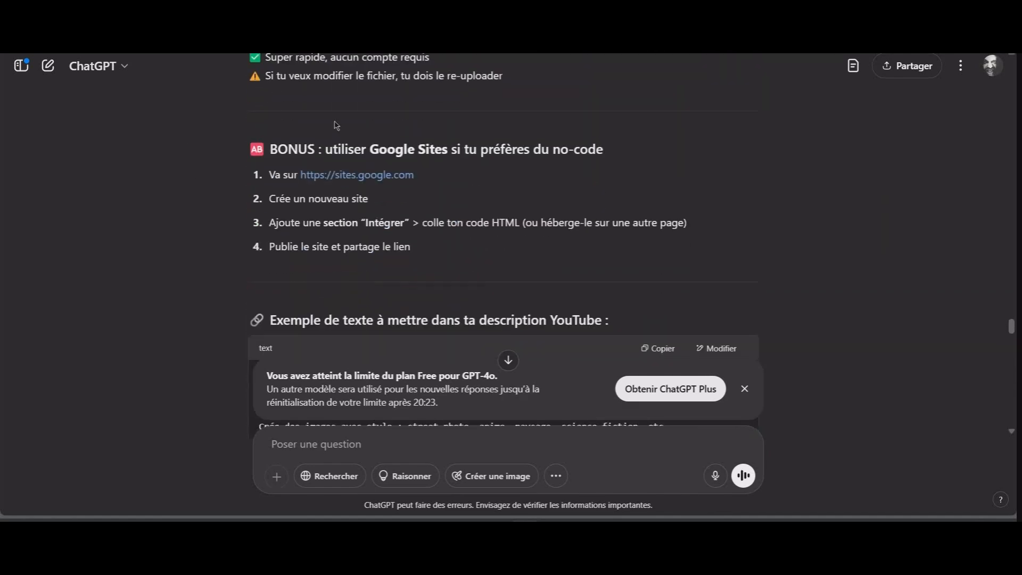
scroll(318, 112, "down", 3)
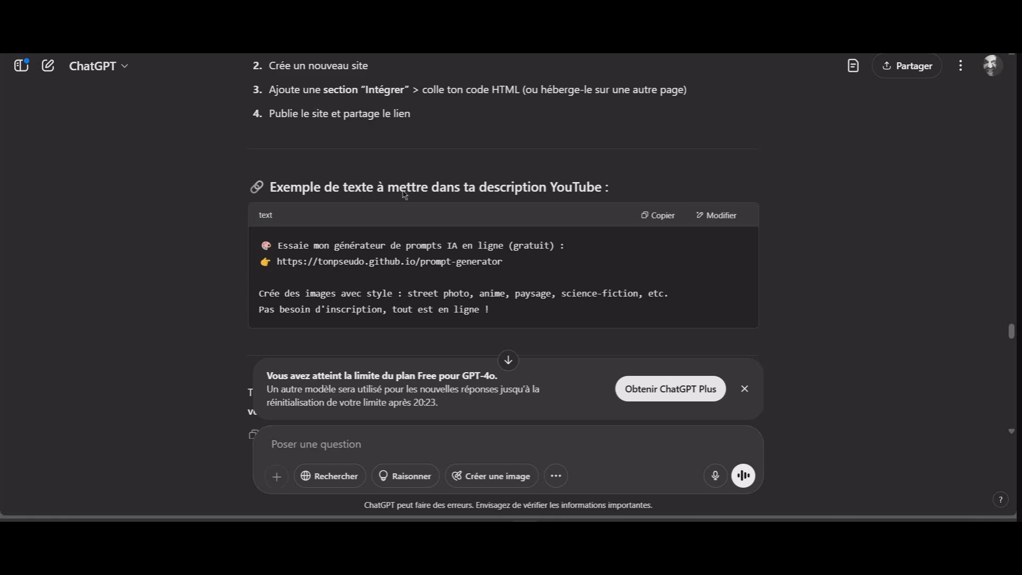
scroll(407, 324, "up", 5)
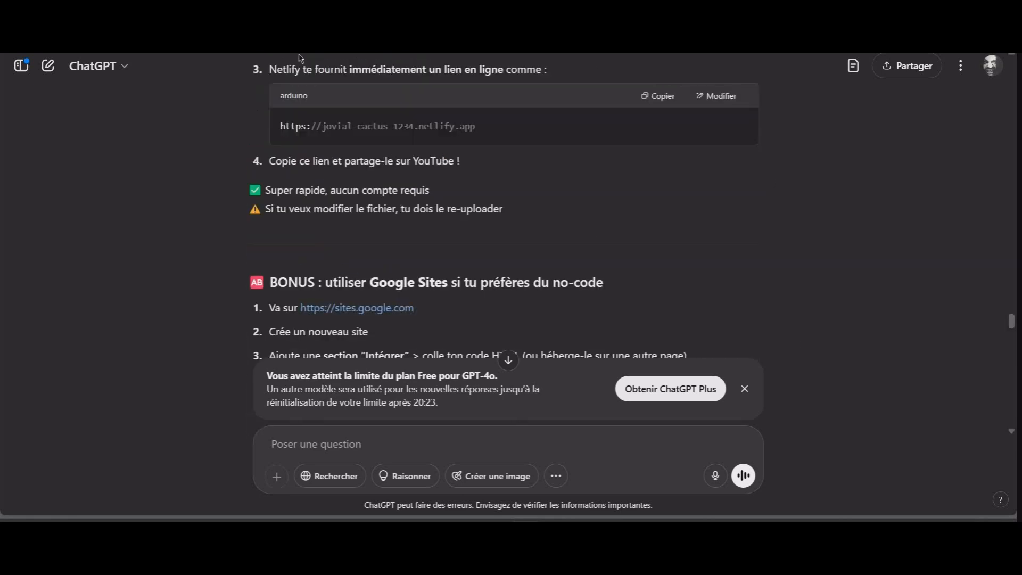
scroll(195, 296, "up", 12)
scroll(216, 111, "up", 10)
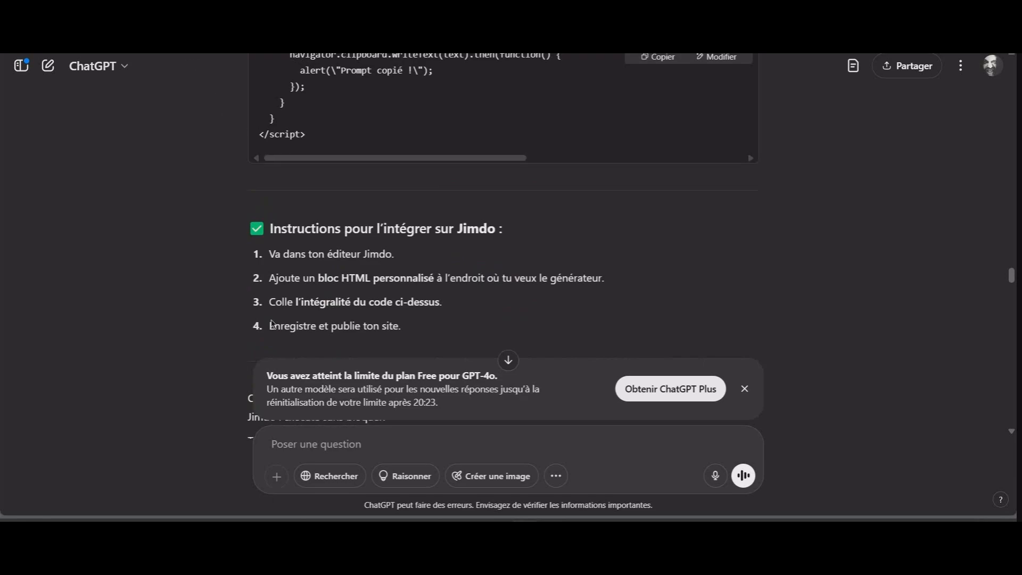
scroll(160, 213, "up", 10)
scroll(170, 234, "up", 15)
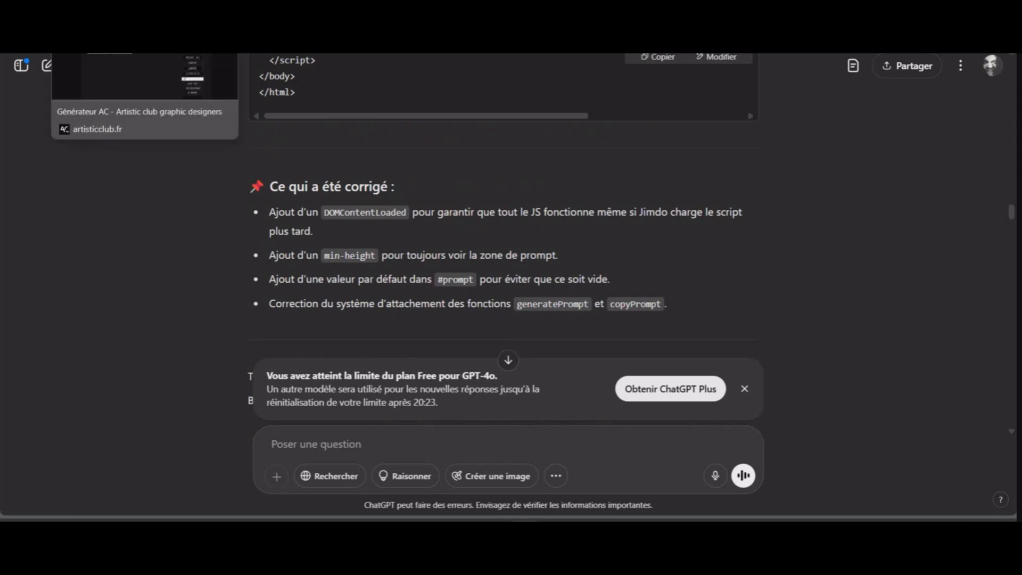
Switch back to the published Générateur AC page on artisticclub.fr
left_click(102, 21)
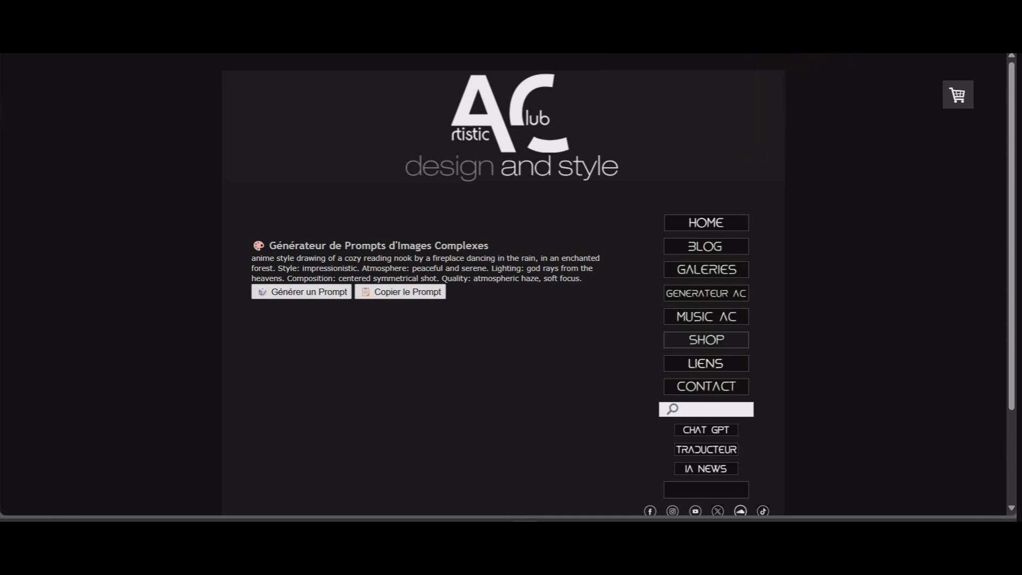
key("ctrl+t")
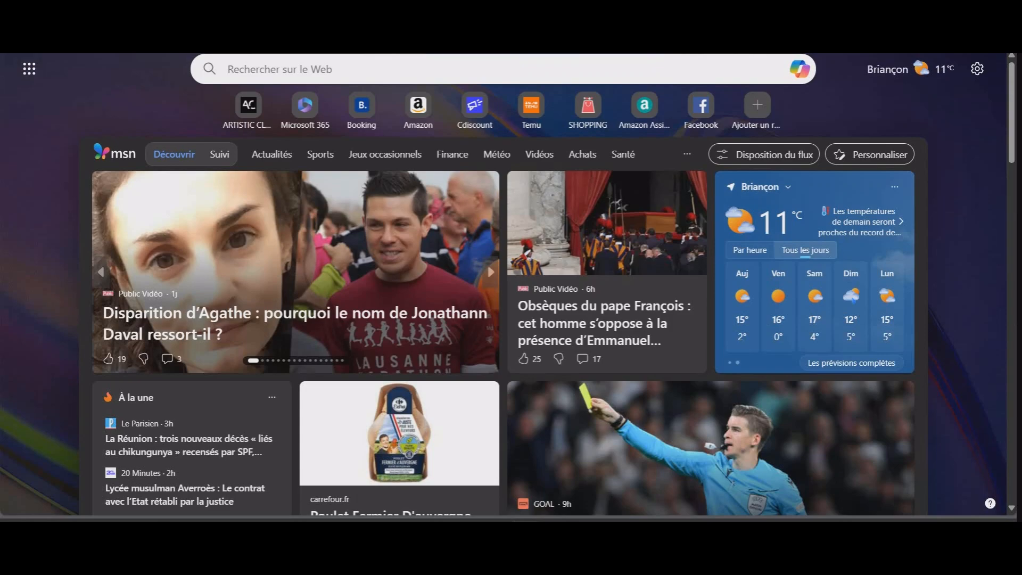
key("ctrl+w")
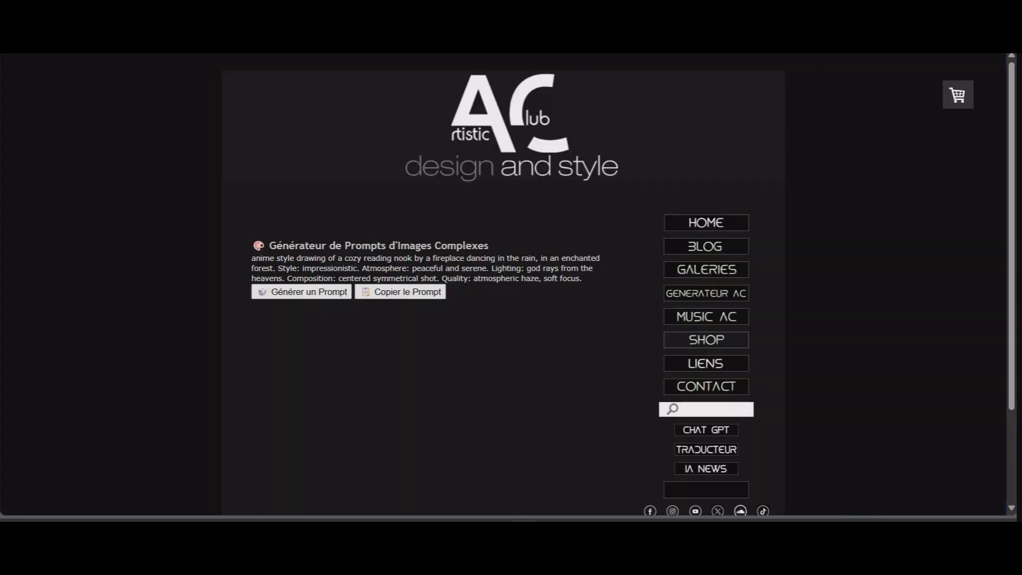